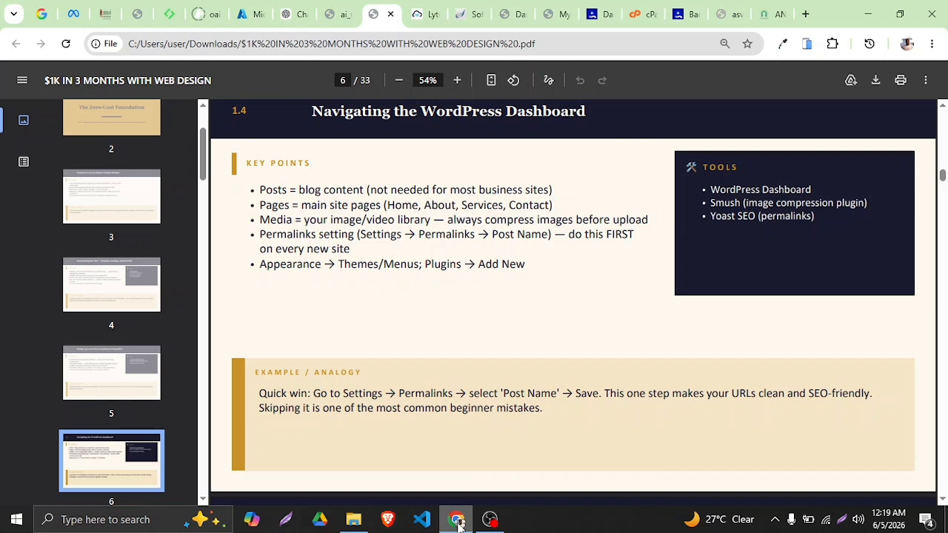
# - Review the course brief PDF from its cover through lesson 1.4, Navigating the WordPress Dashboard
pyautogui.scroll(5, 385, 348)
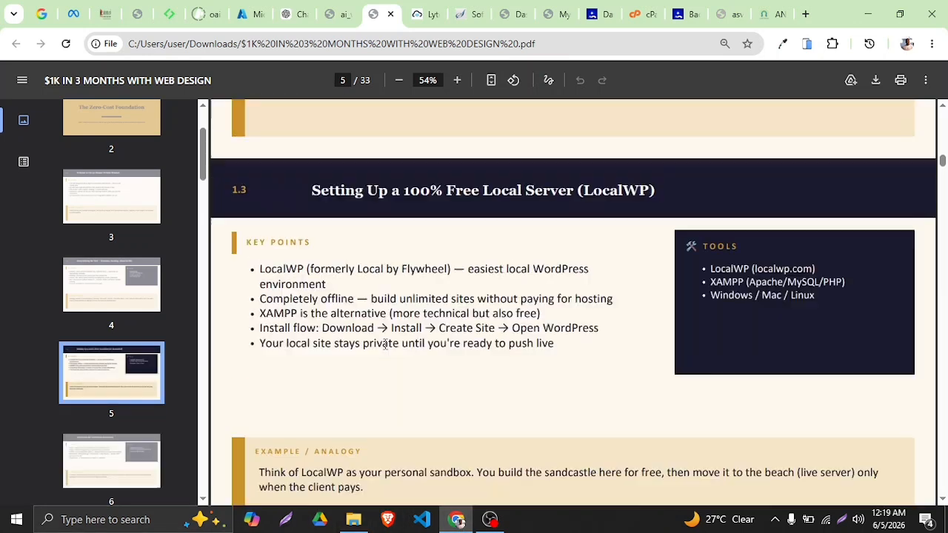
pyautogui.scroll(12, 385, 344)
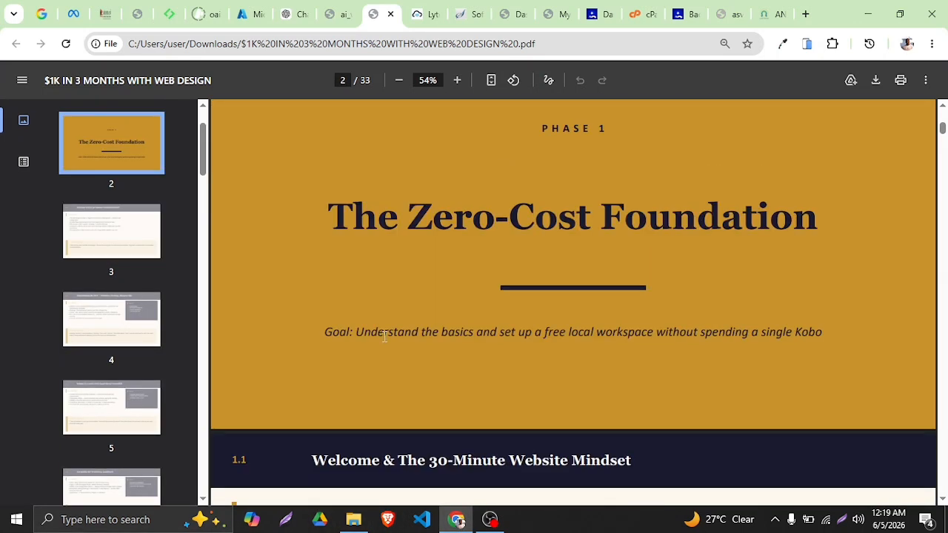
pyautogui.scroll(5, 384, 335)
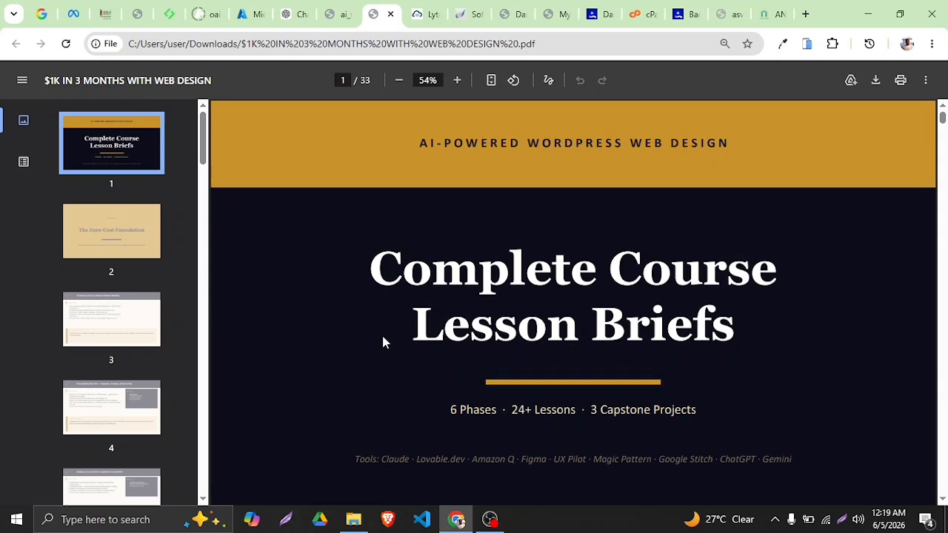
pyautogui.scroll(-3, 383, 340)
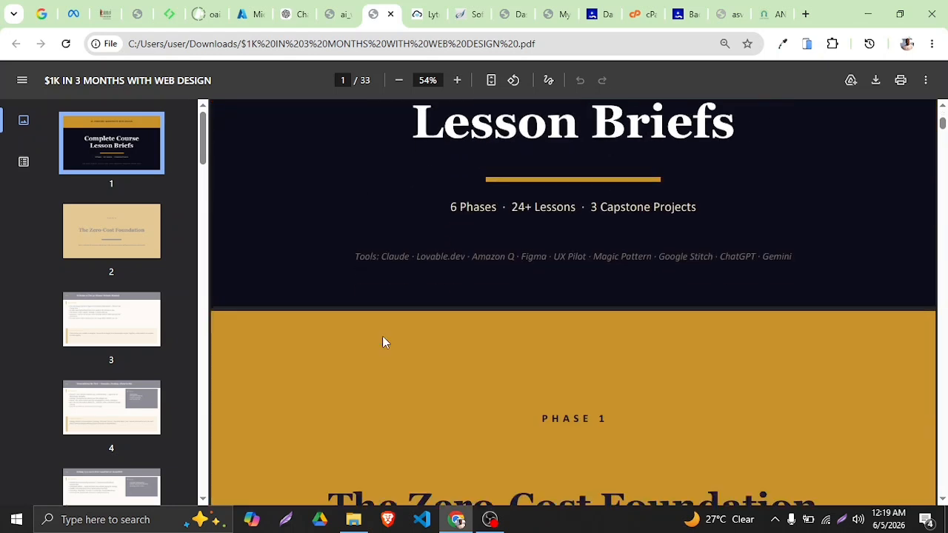
pyautogui.scroll(-6, 382, 335)
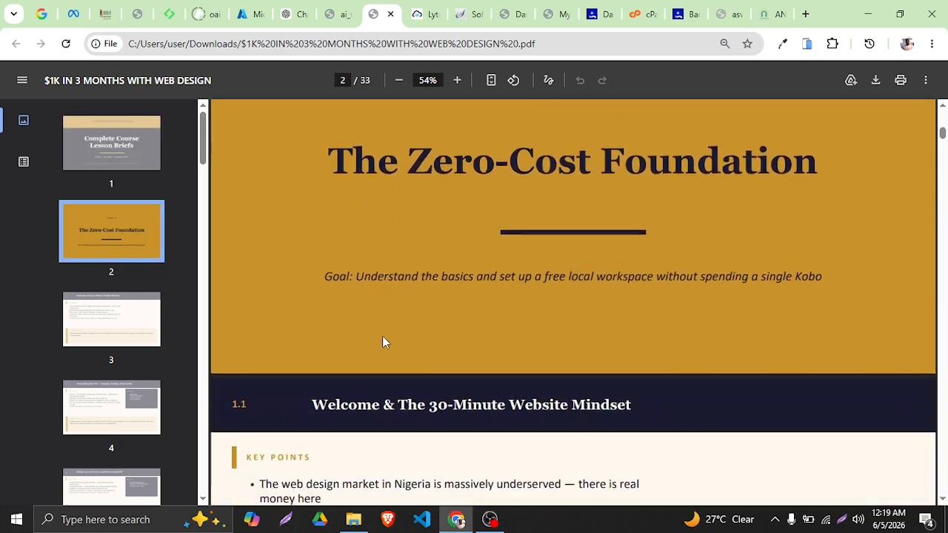
pyautogui.scroll(-2, 383, 336)
pyautogui.scroll(1, 383, 336)
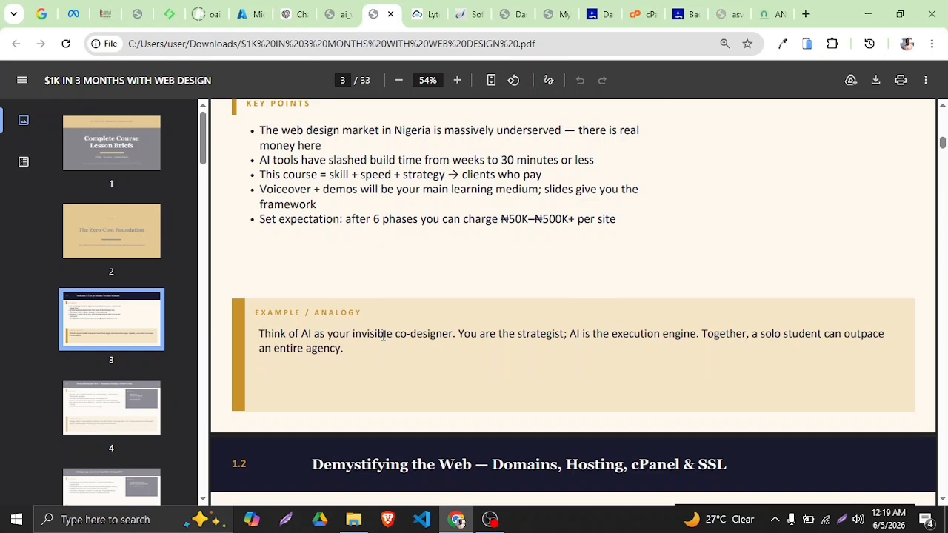
pyautogui.scroll(-5, 383, 335)
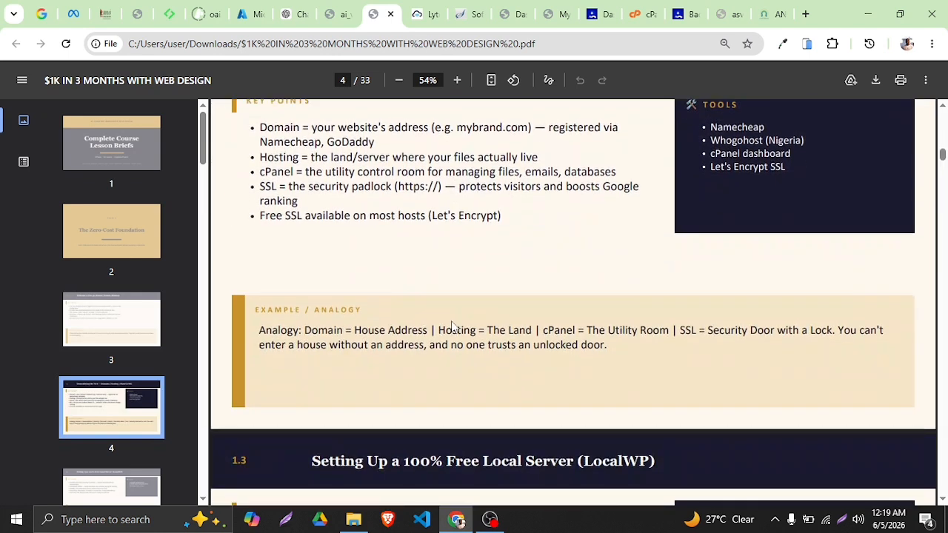
pyautogui.scroll(2, 435, 328)
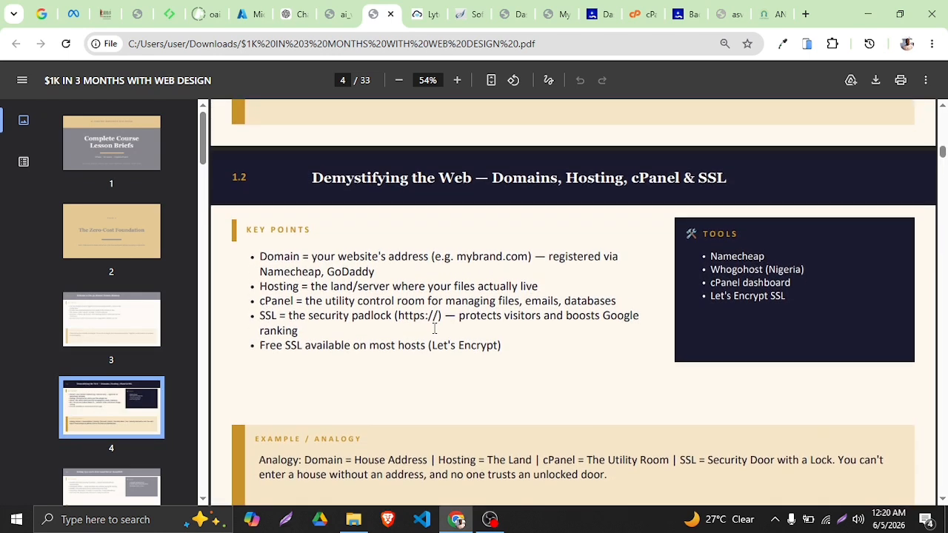
pyautogui.scroll(-5, 434, 328)
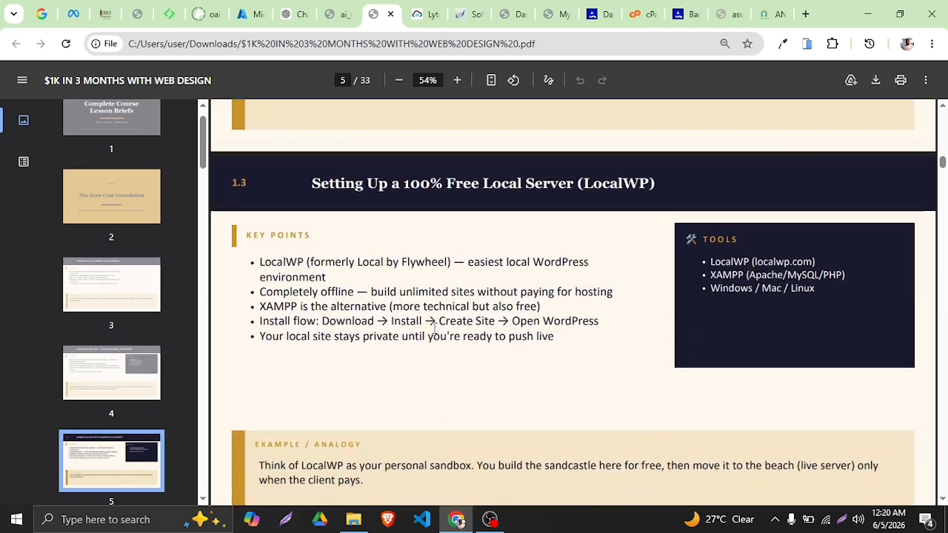
pyautogui.scroll(-1, 434, 328)
pyautogui.scroll(-3, 434, 328)
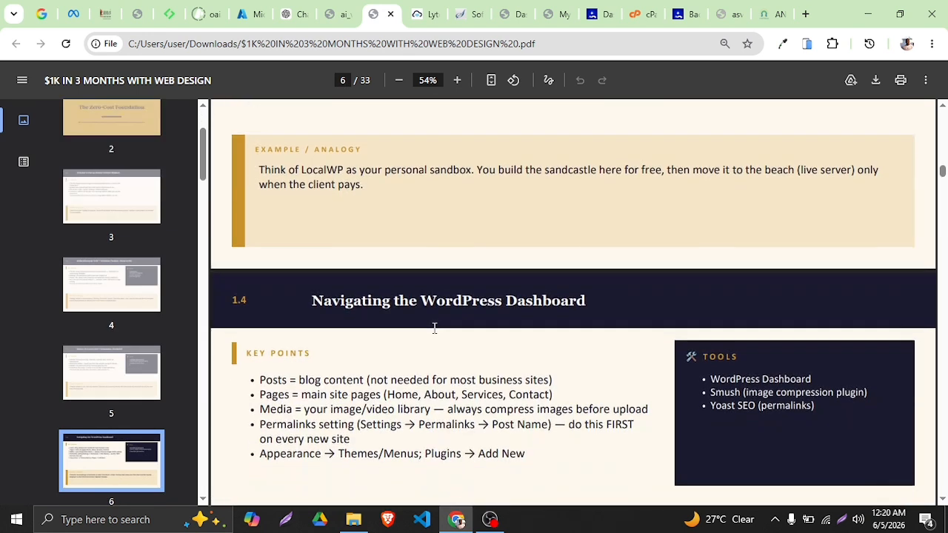
pyautogui.scroll(-2, 435, 328)
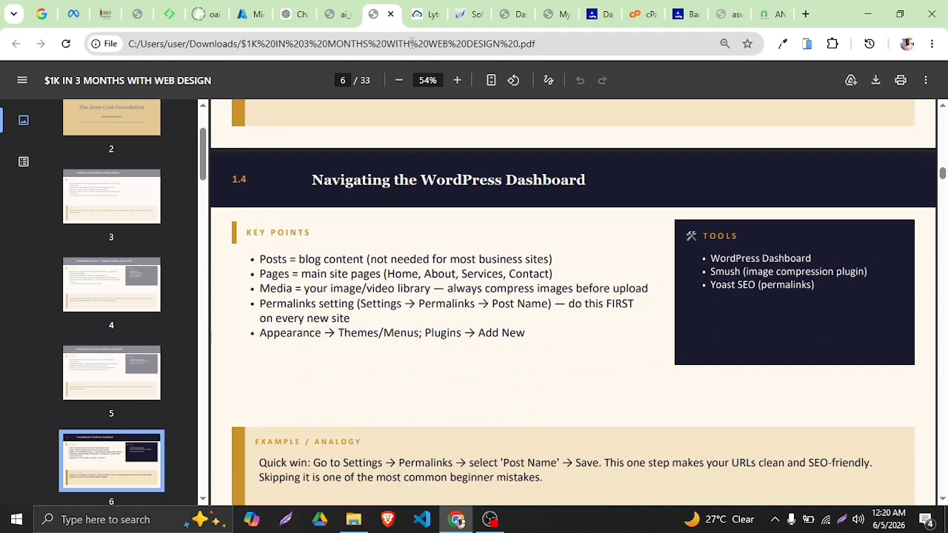
# - Check the Softaculous WordPress installation page, the new site's admin dashboard and the cPanel domain list
pyautogui.click(462, 16)
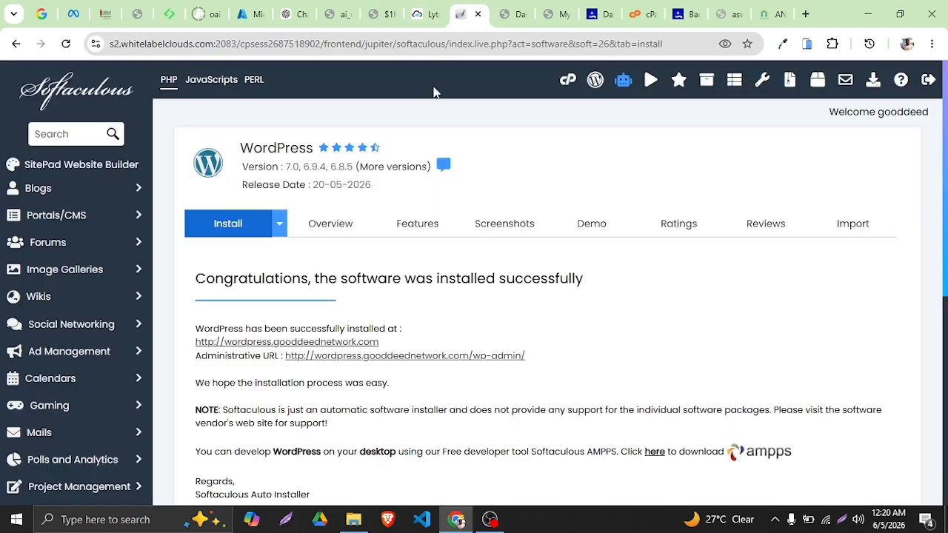
pyautogui.click(512, 14)
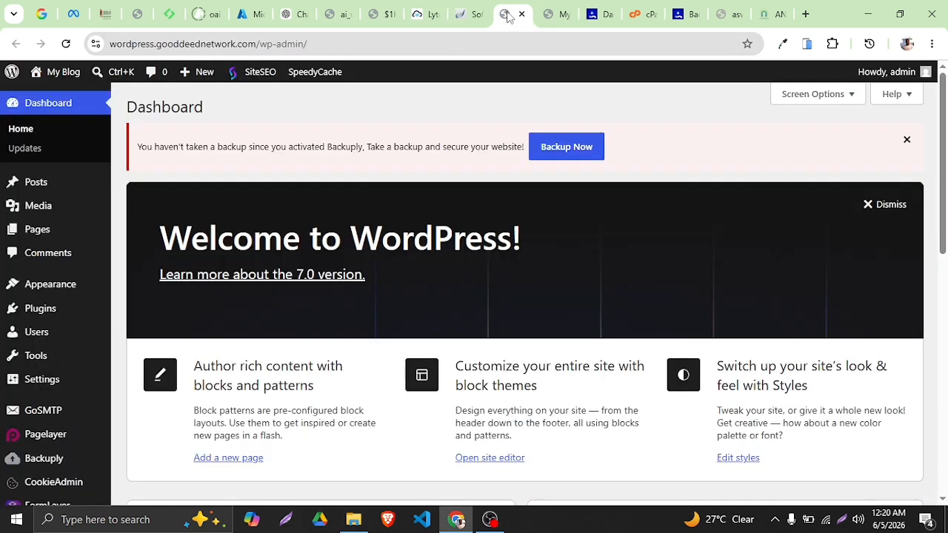
pyautogui.click(652, 16)
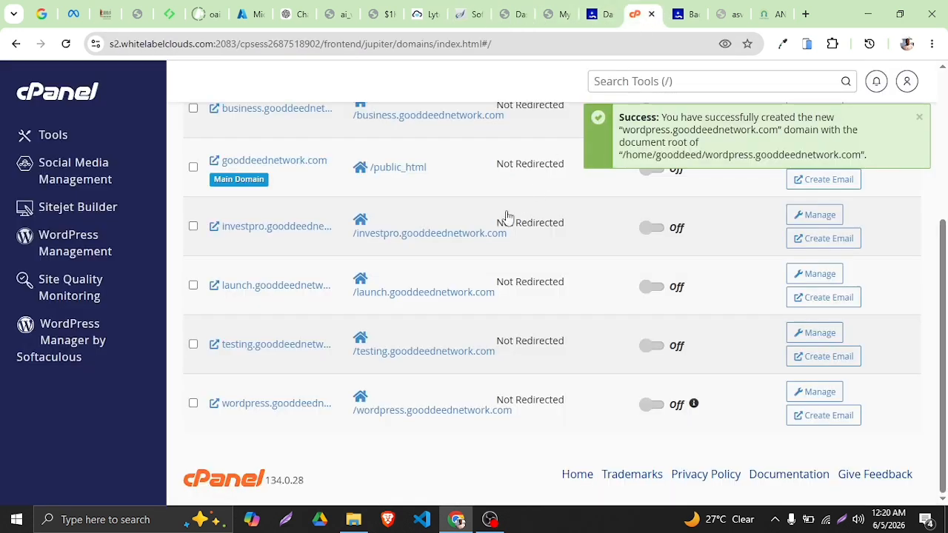
pyautogui.scroll(3, 503, 214)
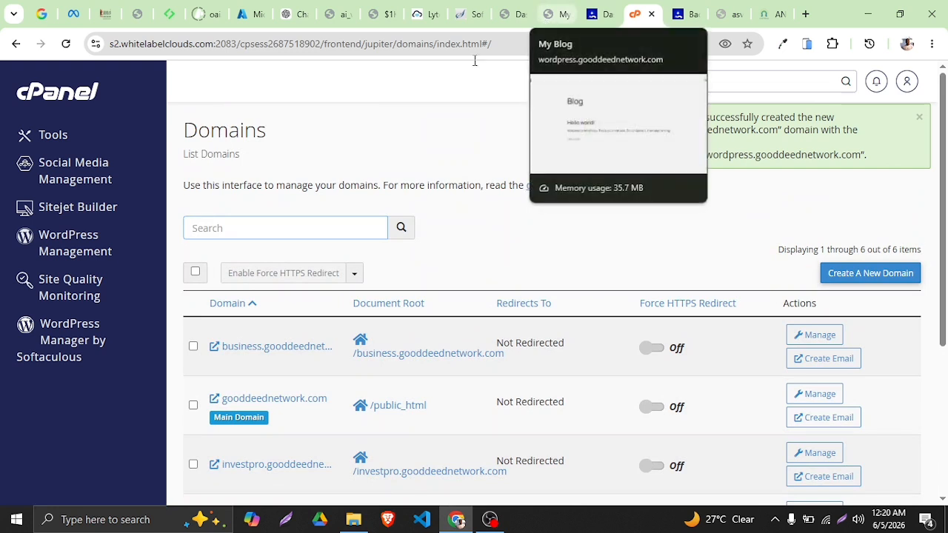
# - Return cPanel to its Tools home page and view the new WordPress site's blog page and admin dashboard
pyautogui.click(79, 95)
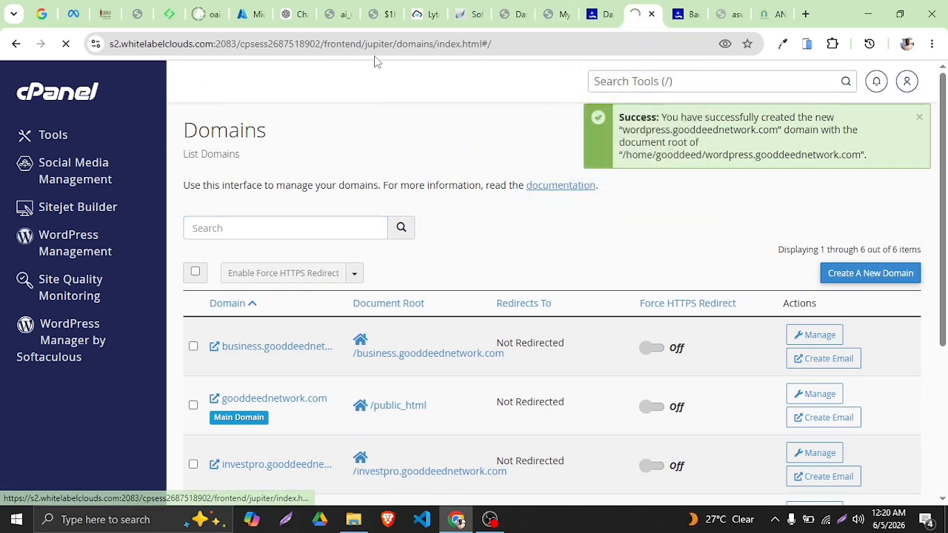
pyautogui.click(551, 16)
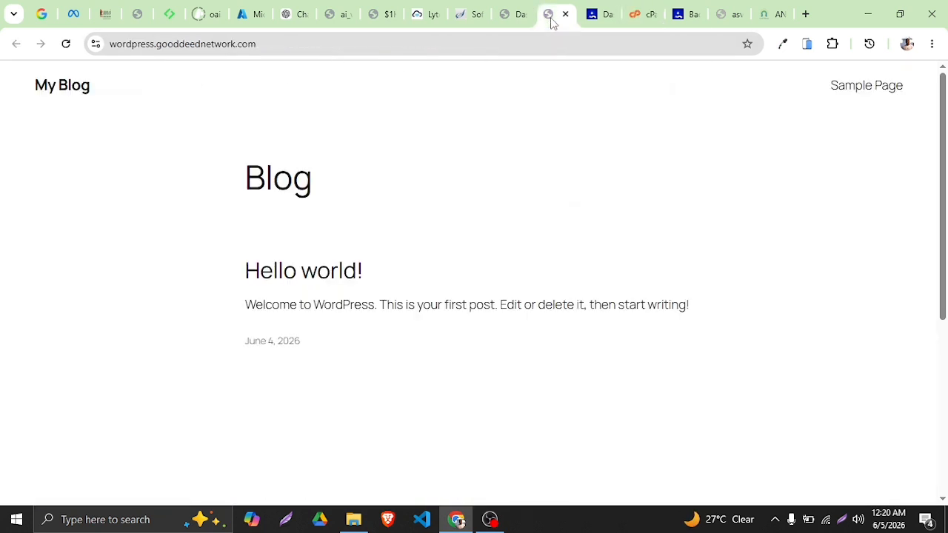
pyautogui.click(496, 24)
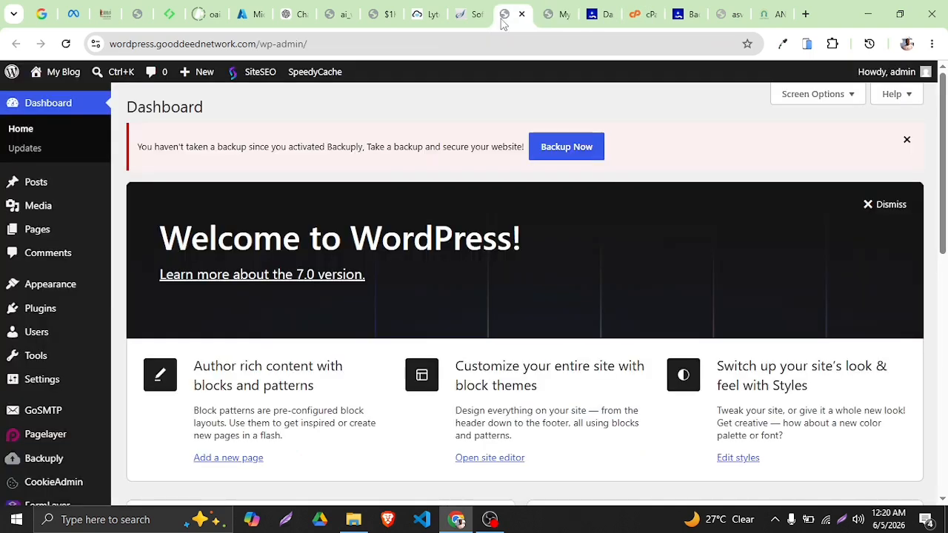
pyautogui.click(640, 26)
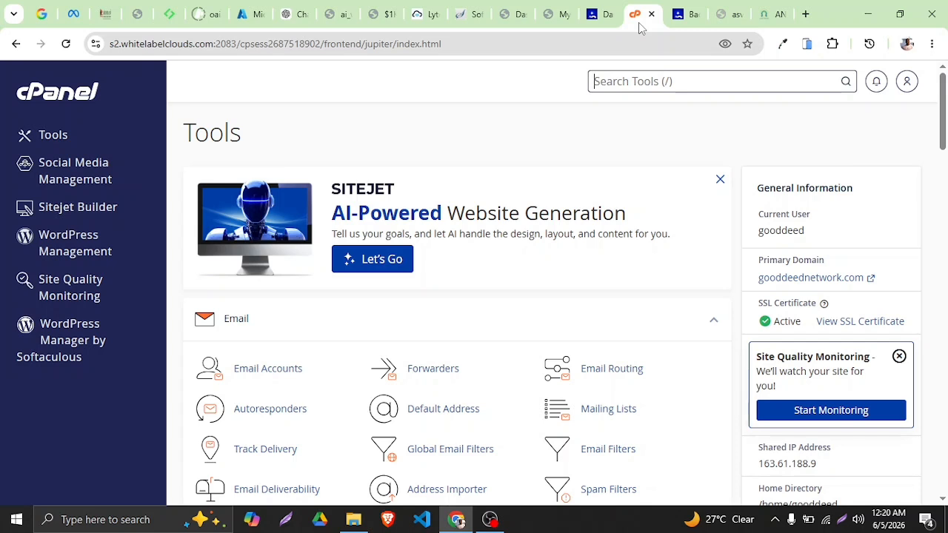
pyautogui.press('/')
# - Close the main gooddeednetwork.com admin dashboard and show the new My Blog front page
pyautogui.click(596, 21)
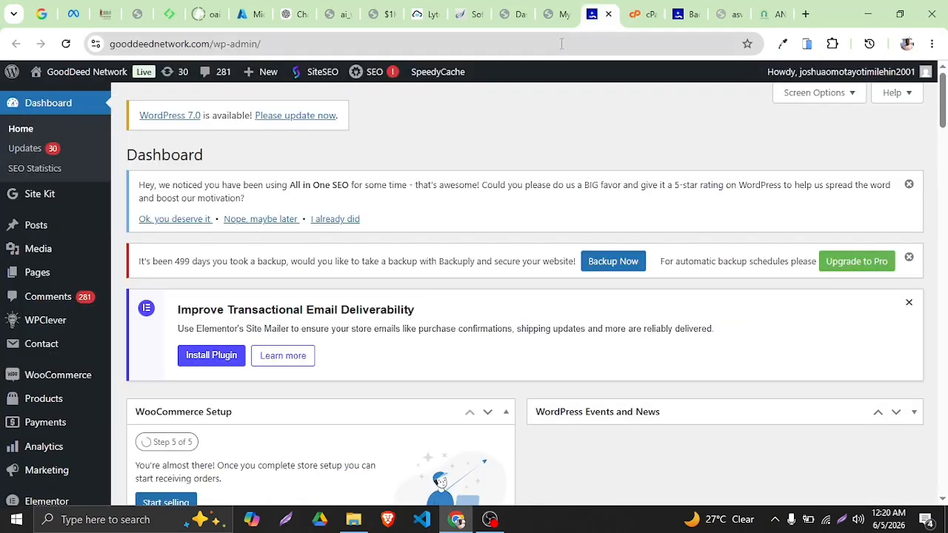
pyautogui.click(606, 14)
pyautogui.click(551, 20)
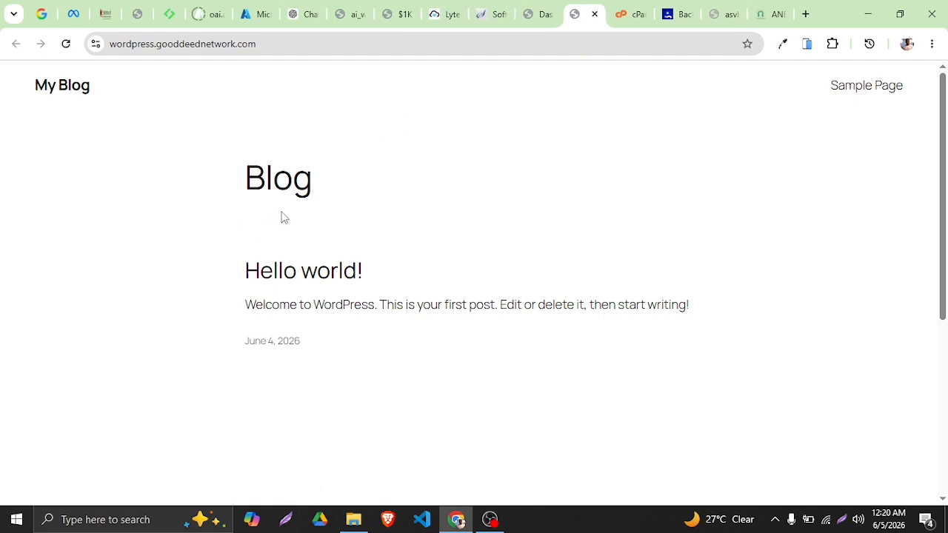
# - Look through the new site's admin menu and dashboard widgets, and reread the lesson 1.4 key points in the course PDF
pyautogui.click(525, 23)
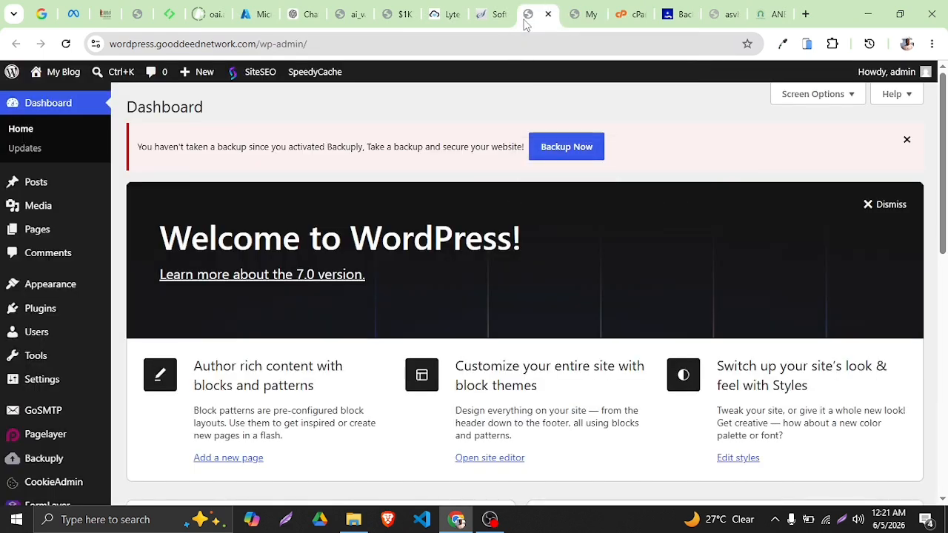
pyautogui.scroll(-3, 152, 194)
pyautogui.scroll(-5, 53, 197)
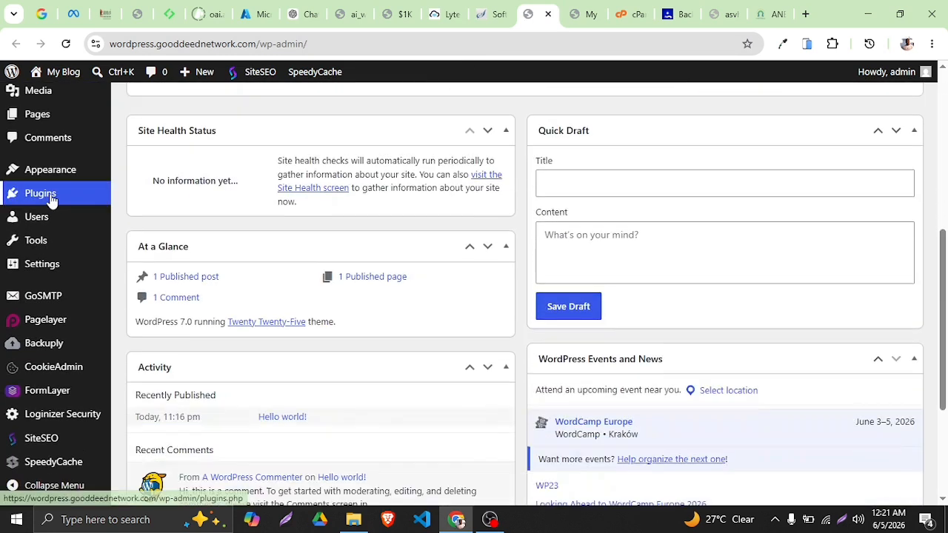
pyautogui.moveTo(31, 299)
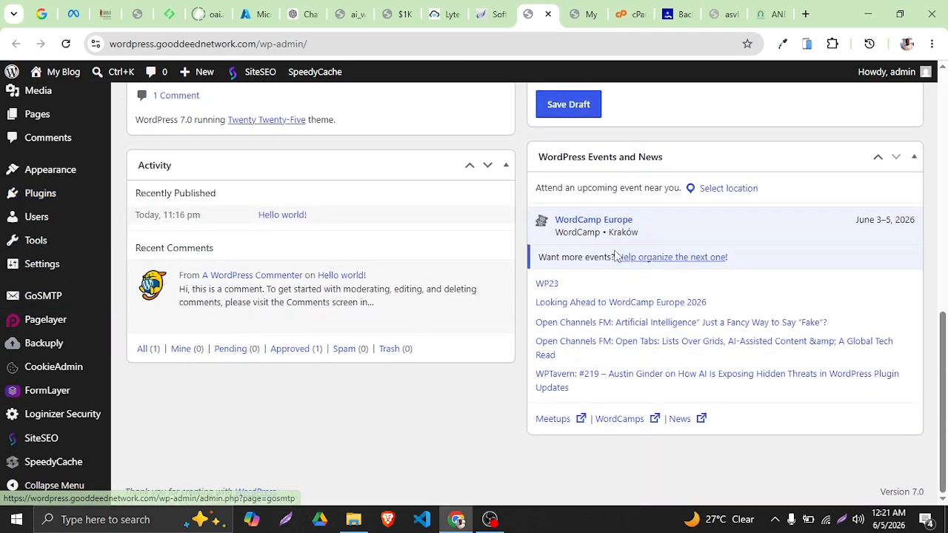
pyautogui.scroll(8, 459, 247)
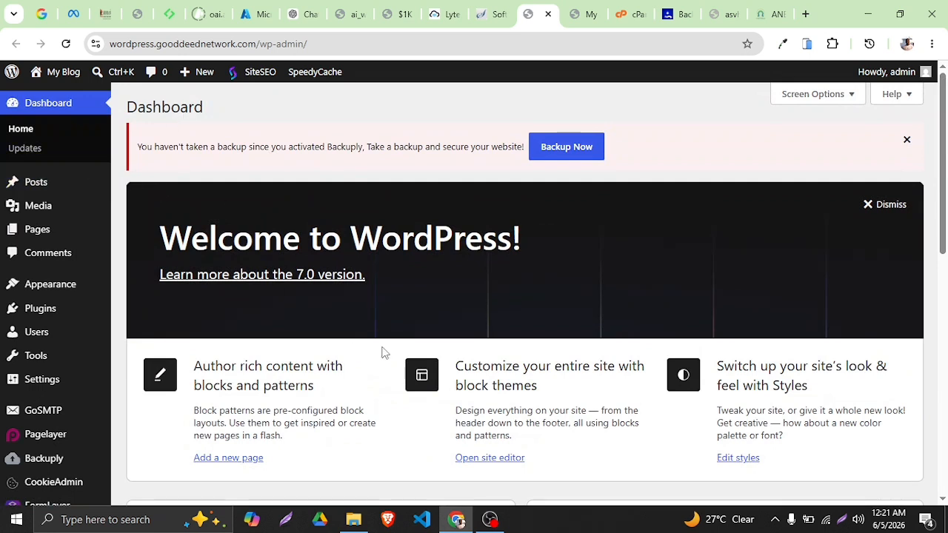
pyautogui.click(396, 14)
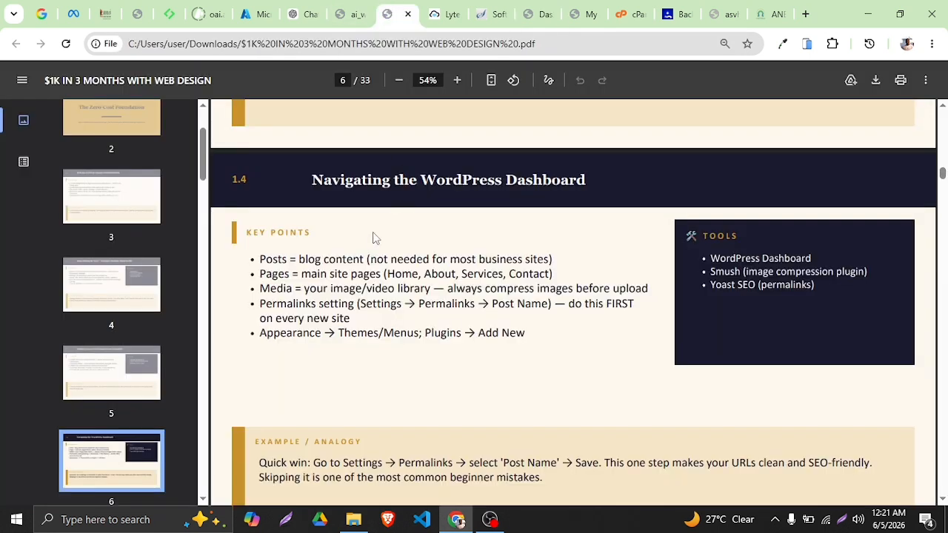
pyautogui.scroll(-1, 375, 237)
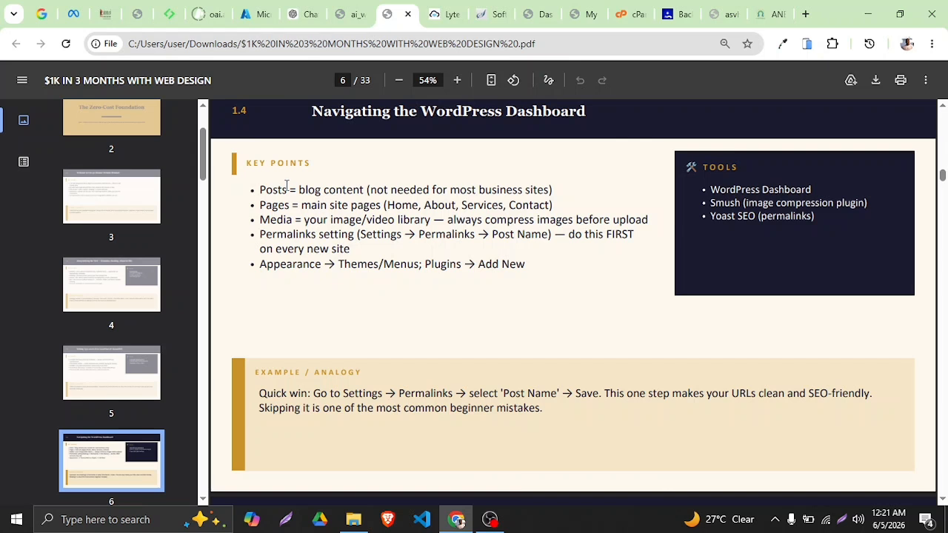
# - Dismiss the Backuply backup reminder on the new site's dashboard and look over the widgets below the welcome panel
pyautogui.click(528, 14)
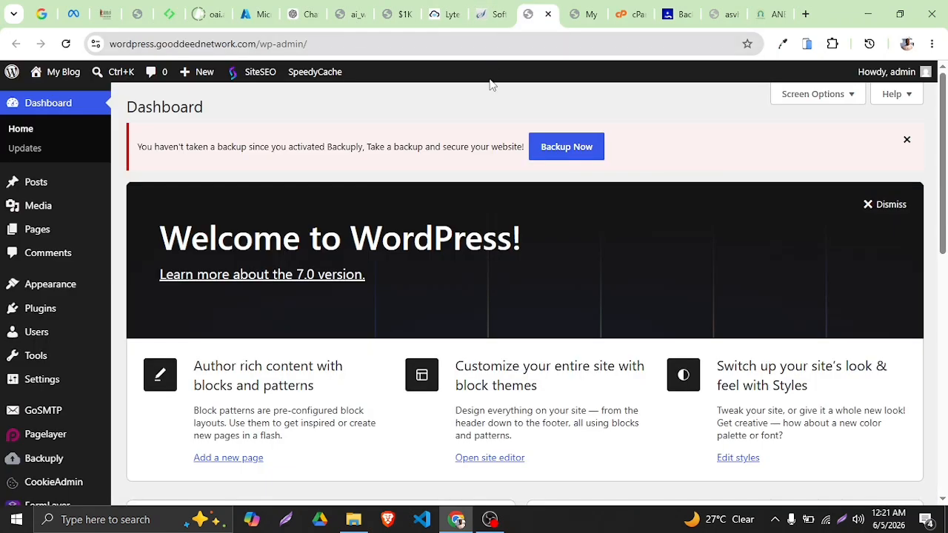
pyautogui.click(903, 140)
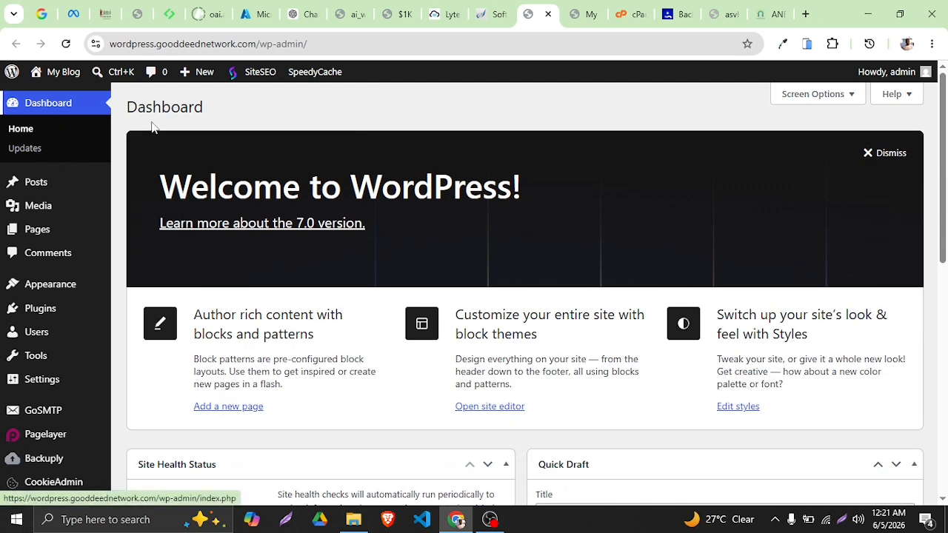
pyautogui.scroll(-1, 308, 213)
pyautogui.scroll(-2, 306, 215)
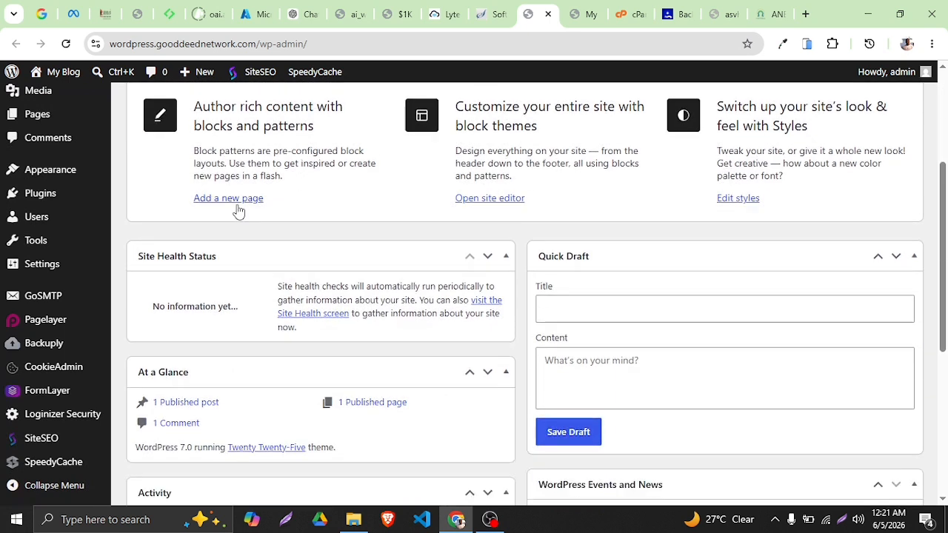
pyautogui.scroll(1, 254, 148)
pyautogui.scroll(-3, 254, 158)
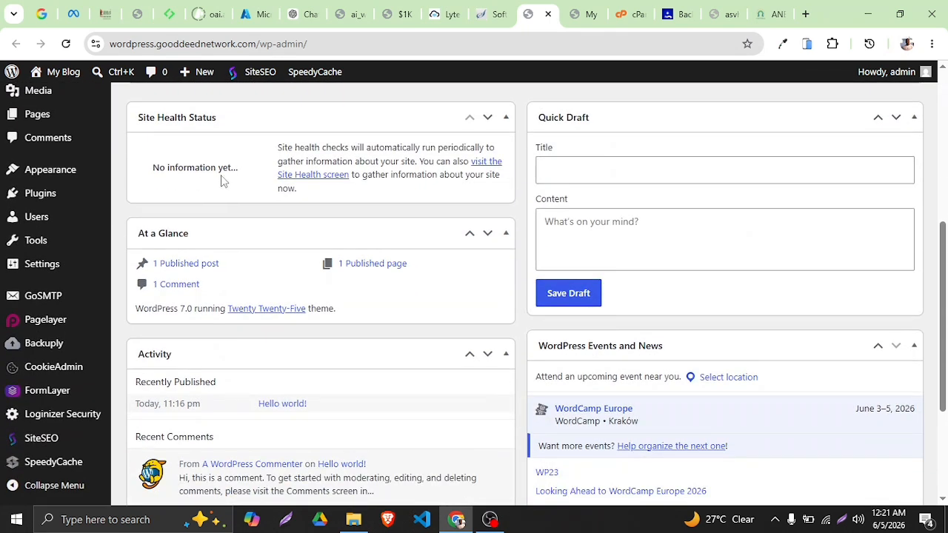
# - Examine the title and content fields of the dashboard's Quick Draft widget without entering a draft
pyautogui.click(566, 171)
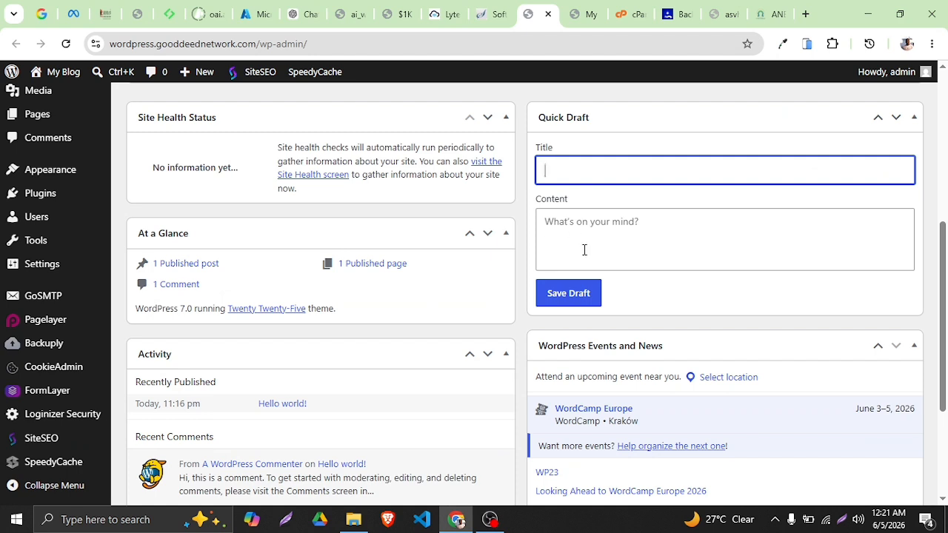
pyautogui.scroll(-1, 593, 259)
pyautogui.scroll(2, 421, 215)
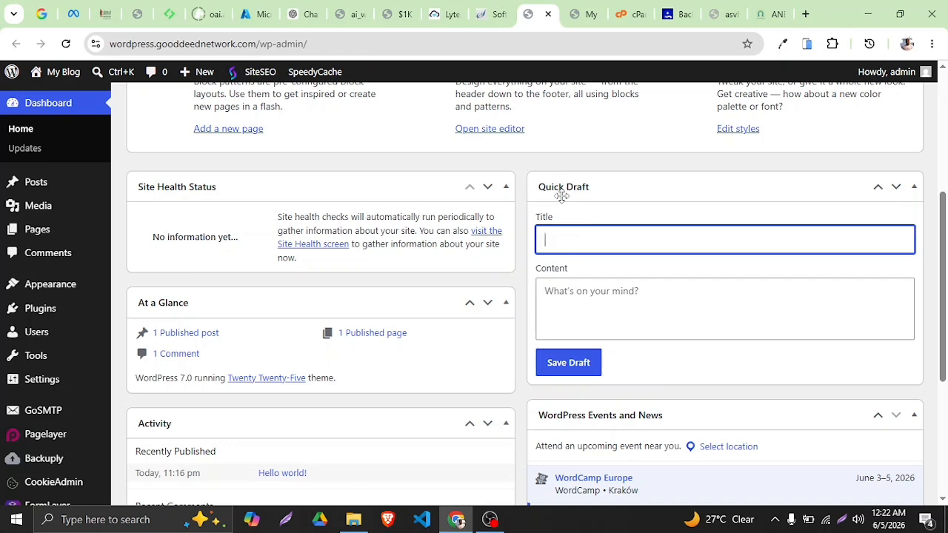
pyautogui.click(572, 307)
pyautogui.click(578, 236)
pyautogui.click(580, 281)
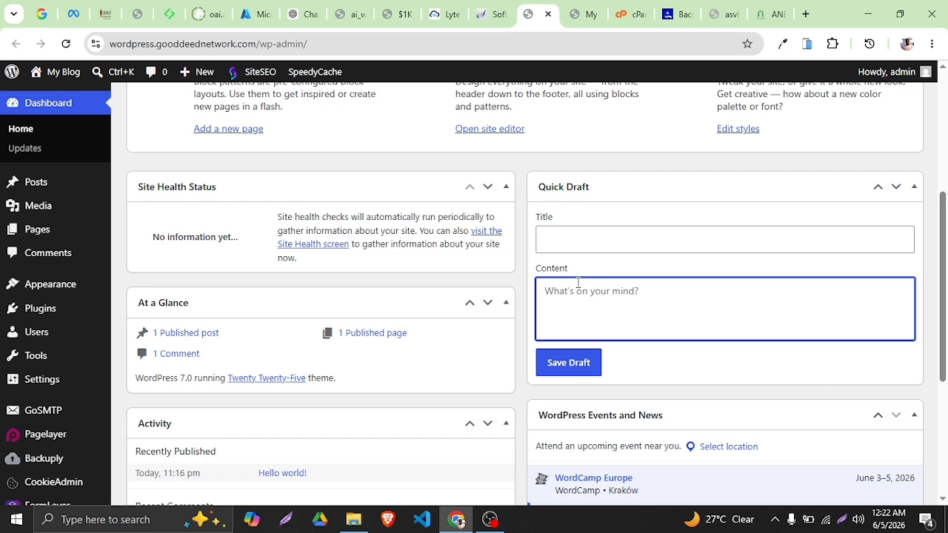
pyautogui.scroll(-1, 578, 282)
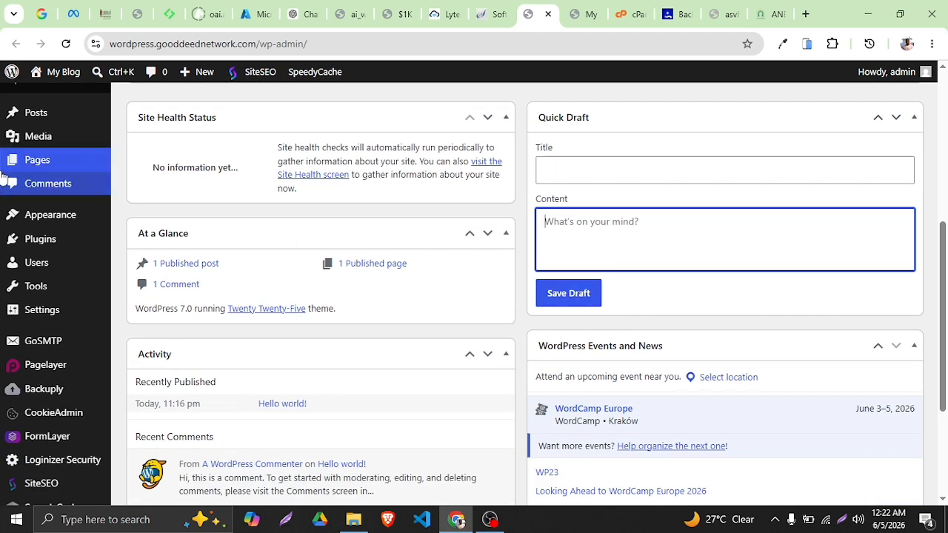
# - Show the WordPress Updates page and open the list of all posts
pyautogui.scroll(5, 161, 146)
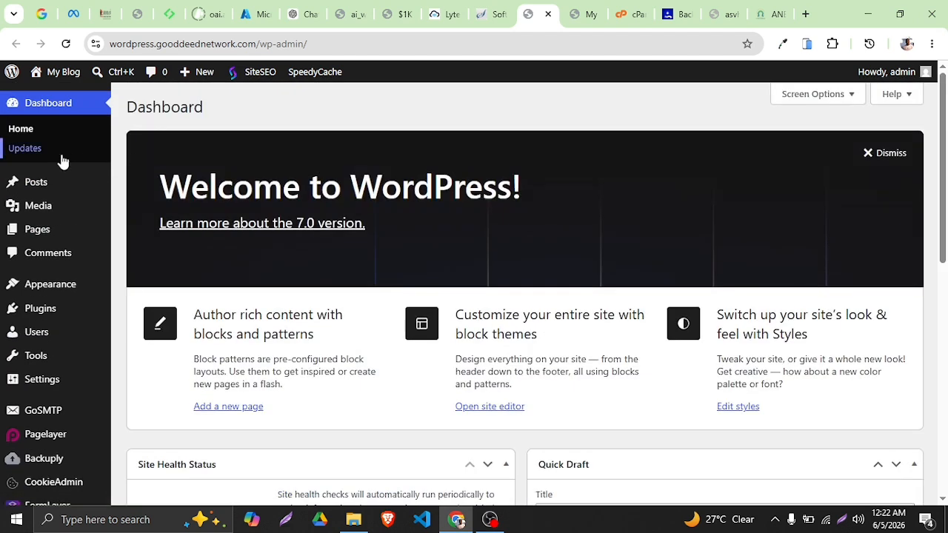
pyautogui.click(42, 151)
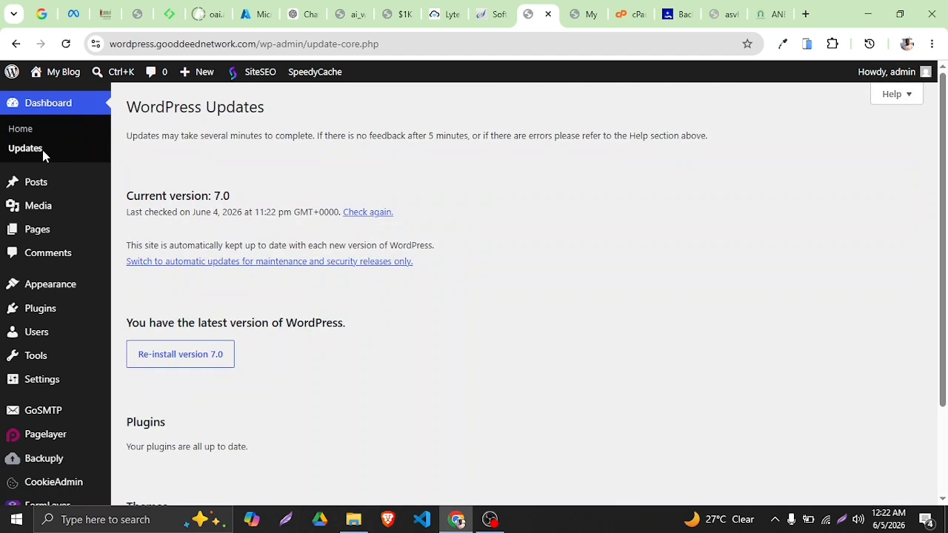
pyautogui.click(41, 190)
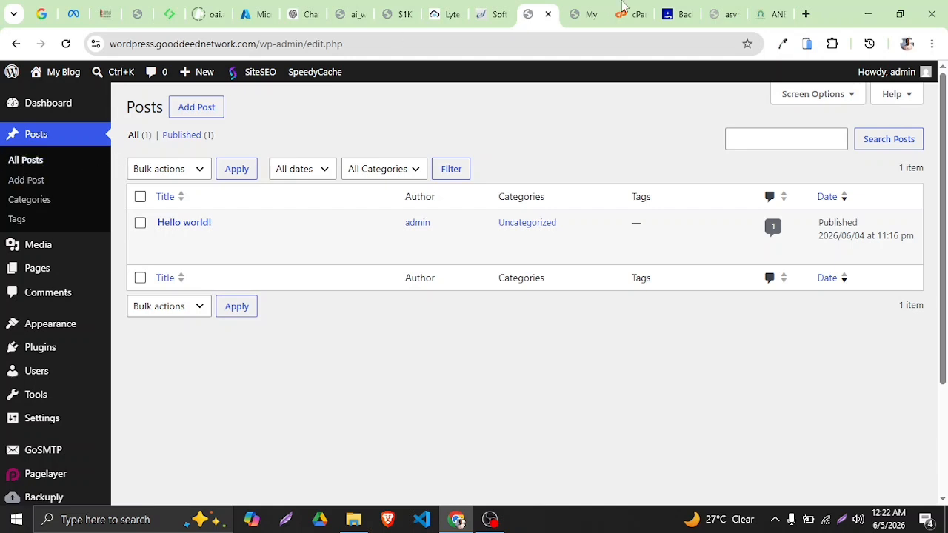
# - Replace the unreachable asvhavhvss.com page with the BBC website and go to its News section
pyautogui.click(722, 14)
pyautogui.click(593, 42)
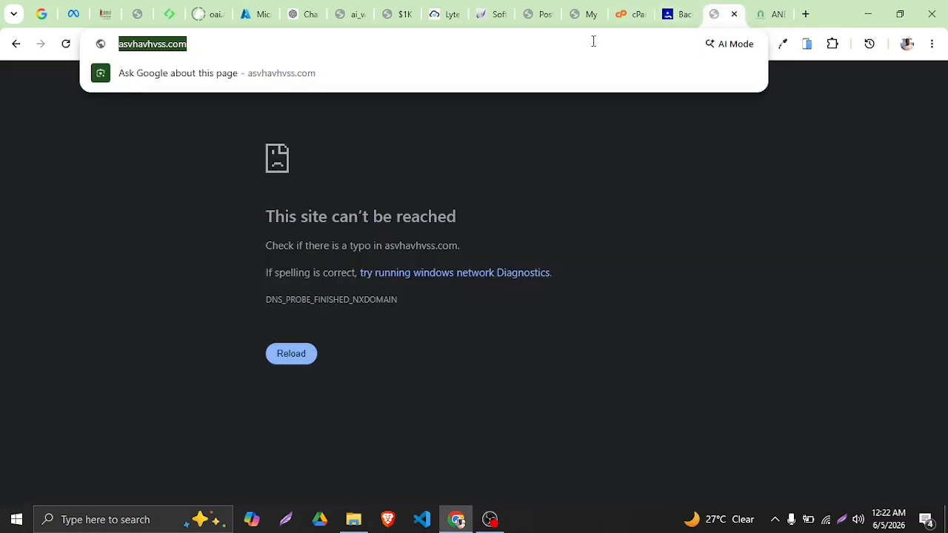
pyautogui.write('bbc')
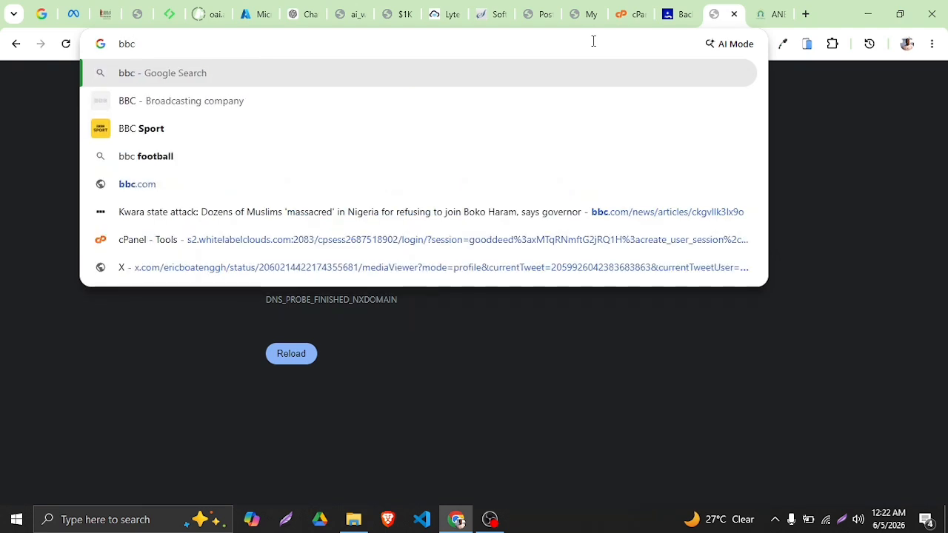
pyautogui.click(374, 128)
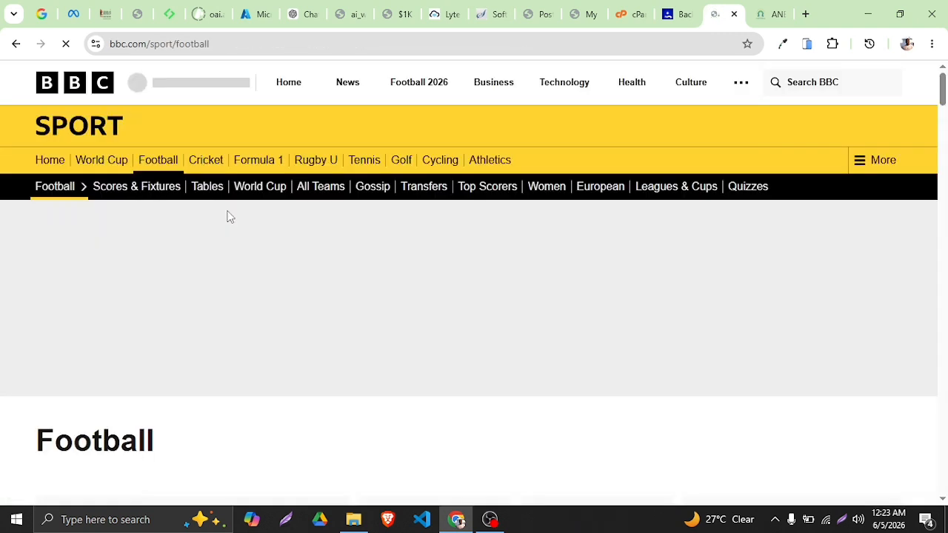
pyautogui.click(350, 87)
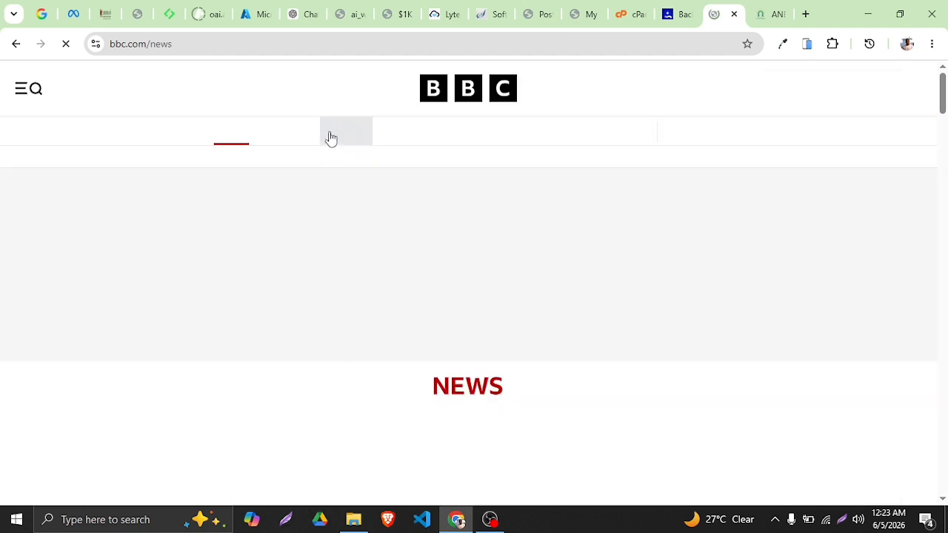
# - Open the BBC News story headlined "Ex-wife of Dubai ruler's nephew in custody, prosecutors say"
pyautogui.scroll(-2, 328, 165)
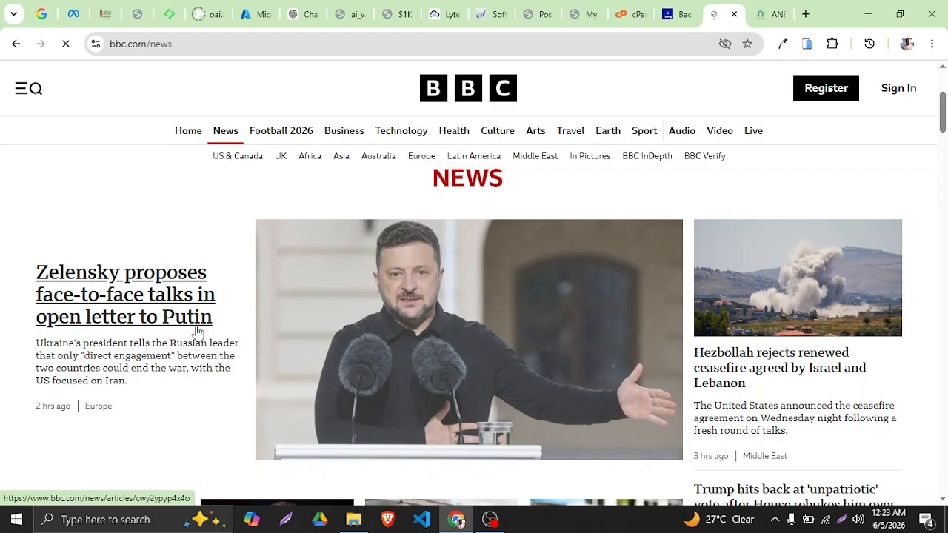
pyautogui.scroll(-4, 197, 331)
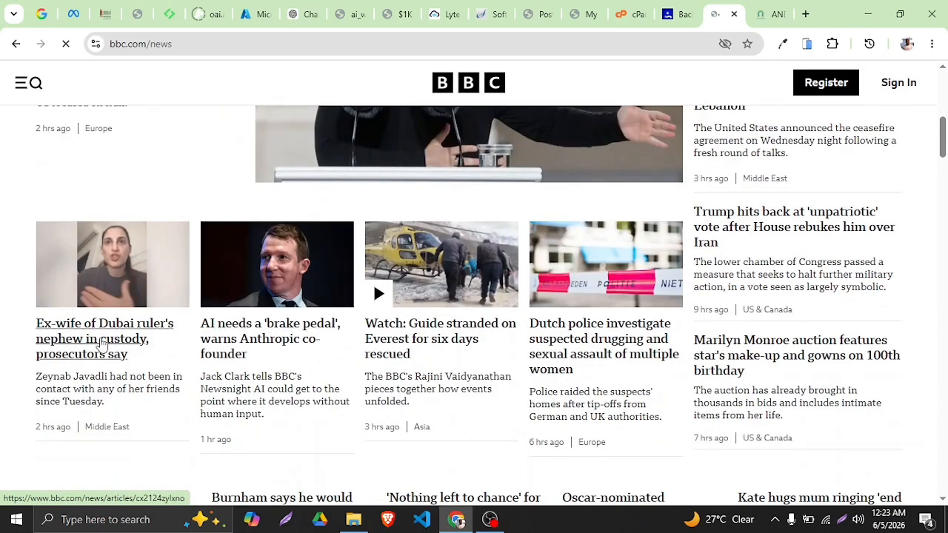
pyautogui.click(101, 343)
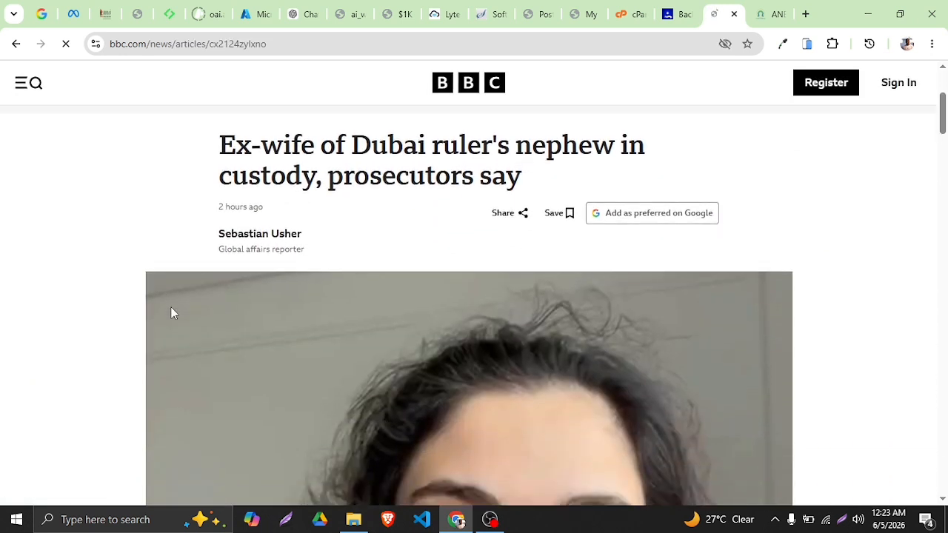
# - Look through the BBC article, selecting its full headline and dismissing the survey invitation
pyautogui.scroll(-11, 464, 307)
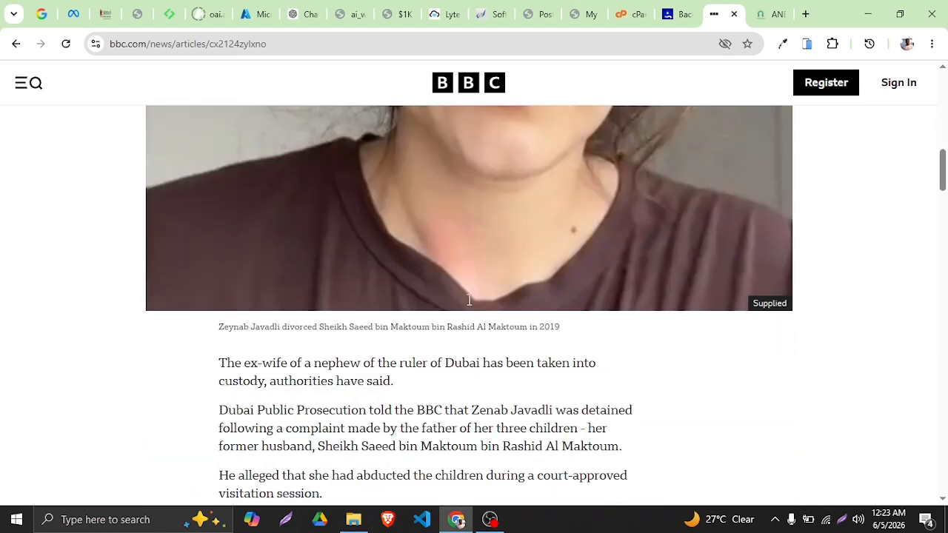
pyautogui.scroll(10, 460, 296)
pyautogui.tripleClick(391, 275)
pyautogui.scroll(-7, 385, 266)
pyautogui.scroll(-2, 382, 251)
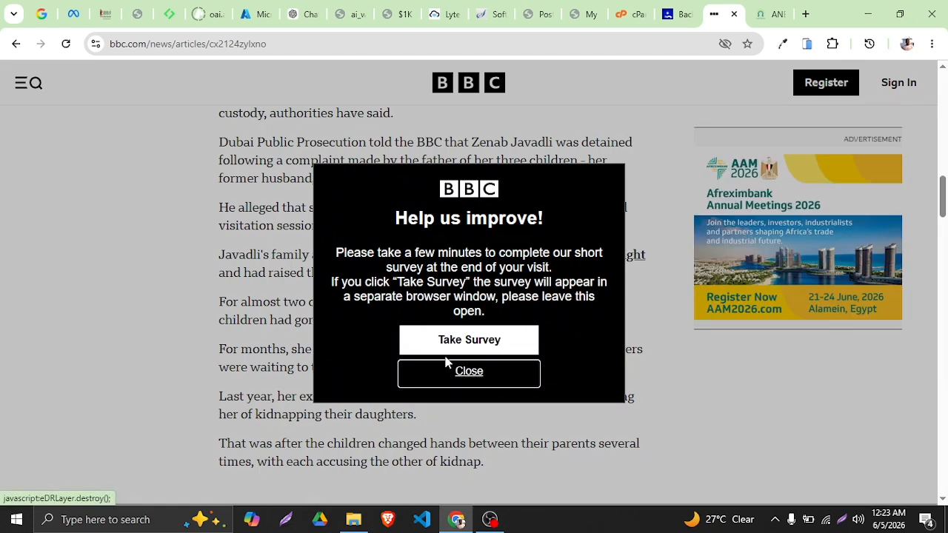
pyautogui.click(452, 371)
pyautogui.scroll(5, 359, 332)
pyautogui.scroll(3, 358, 331)
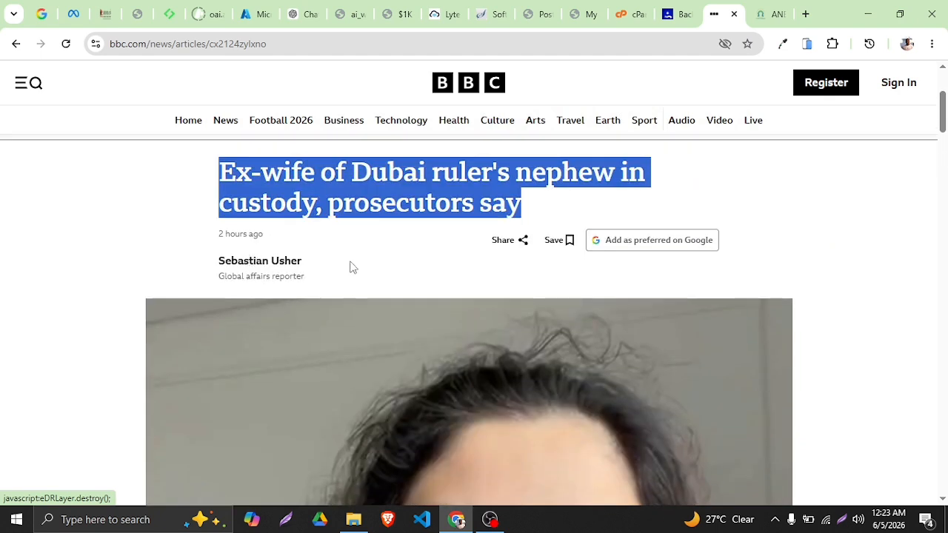
pyautogui.scroll(2, 355, 267)
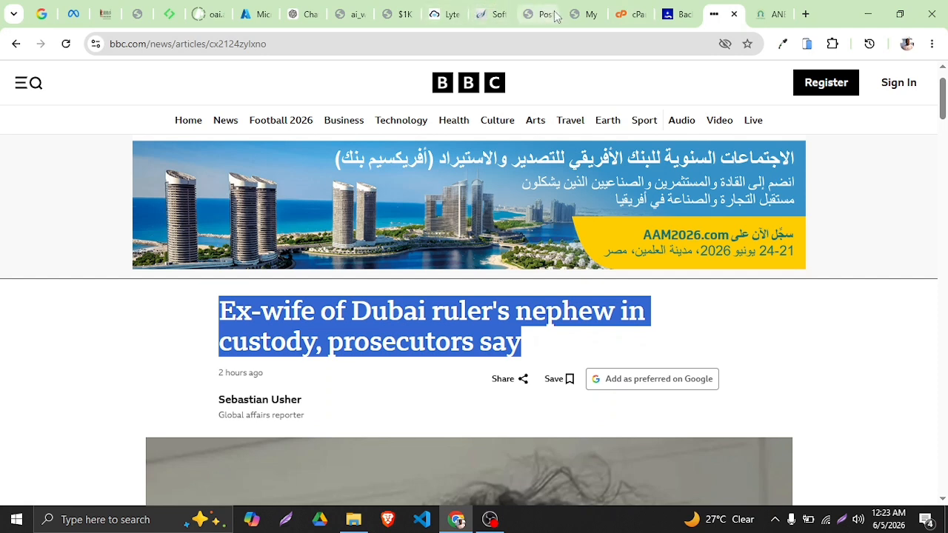
# - Start a new post on the My Blog site and dismiss the editor's welcome guide
pyautogui.click(577, 14)
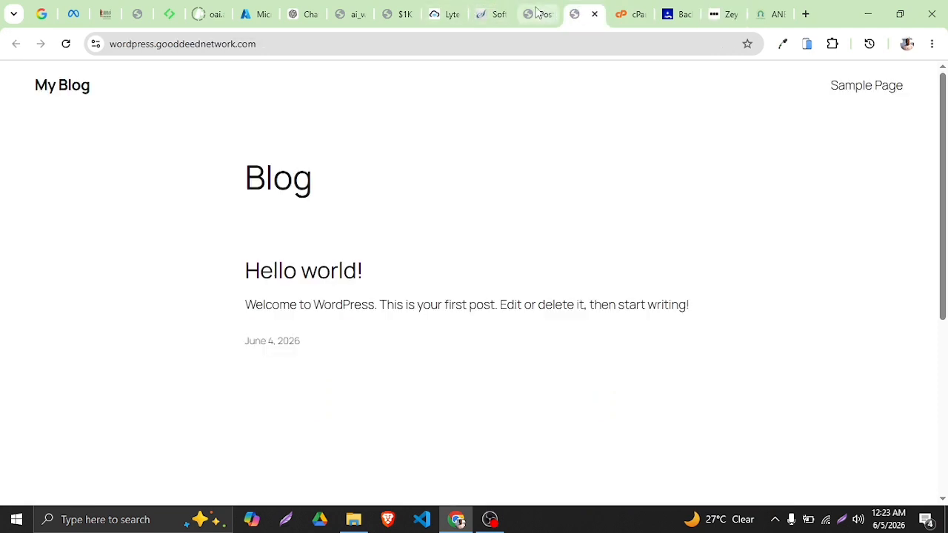
pyautogui.click(539, 14)
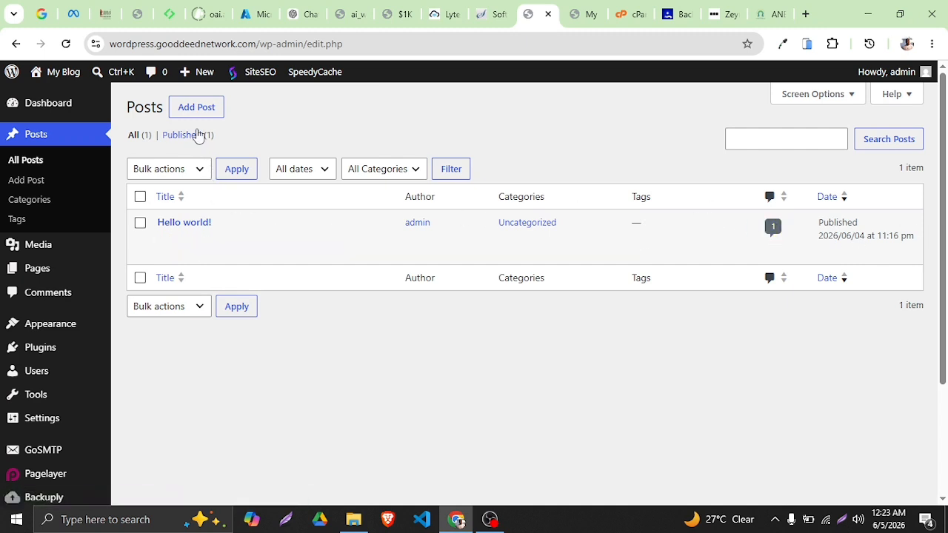
pyautogui.click(203, 112)
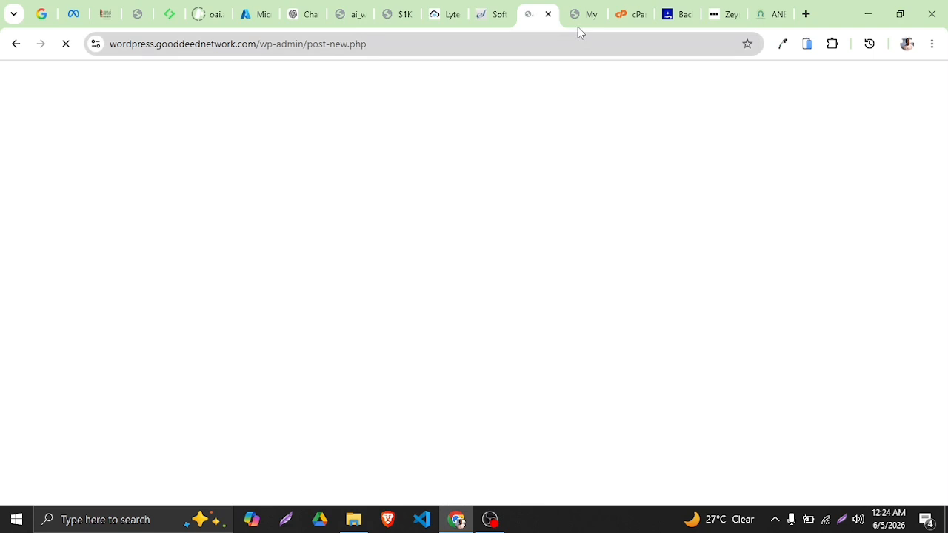
pyautogui.click(579, 22)
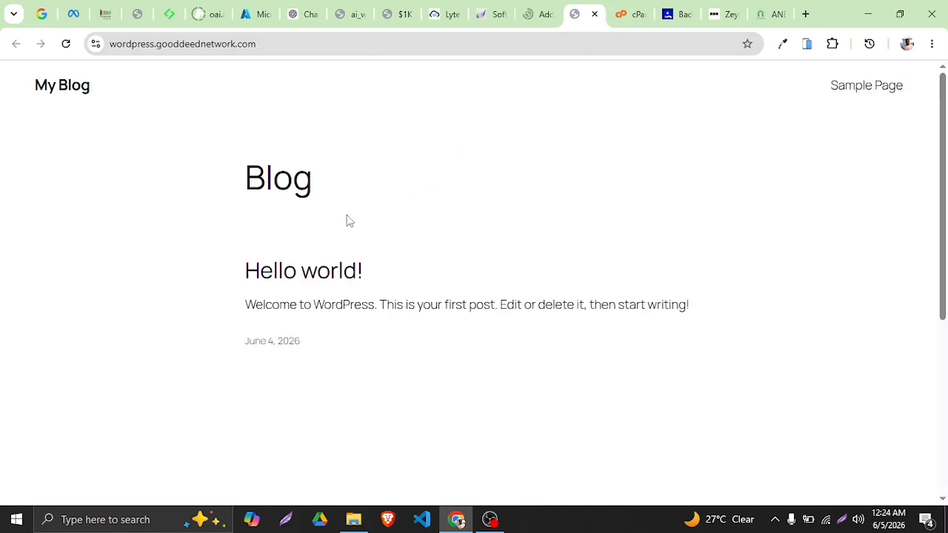
pyautogui.click(531, 21)
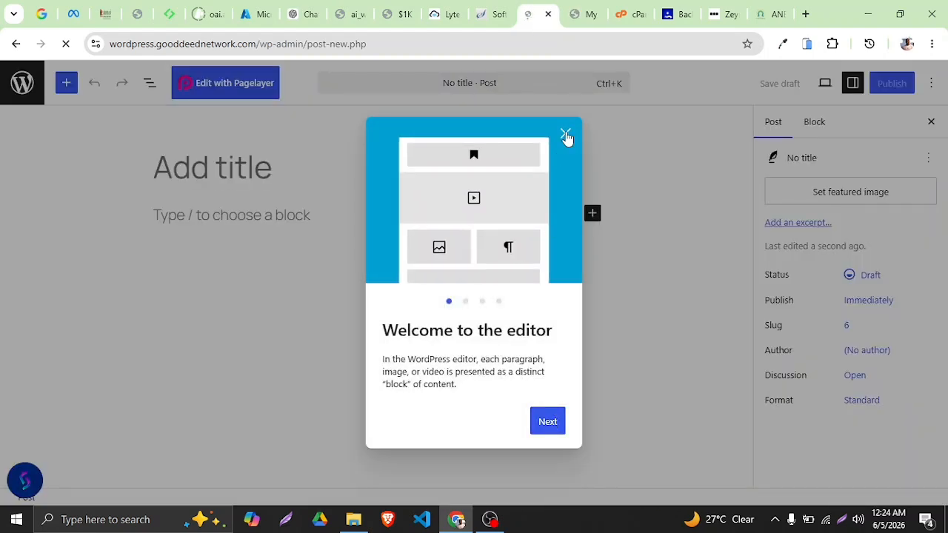
pyautogui.click(566, 135)
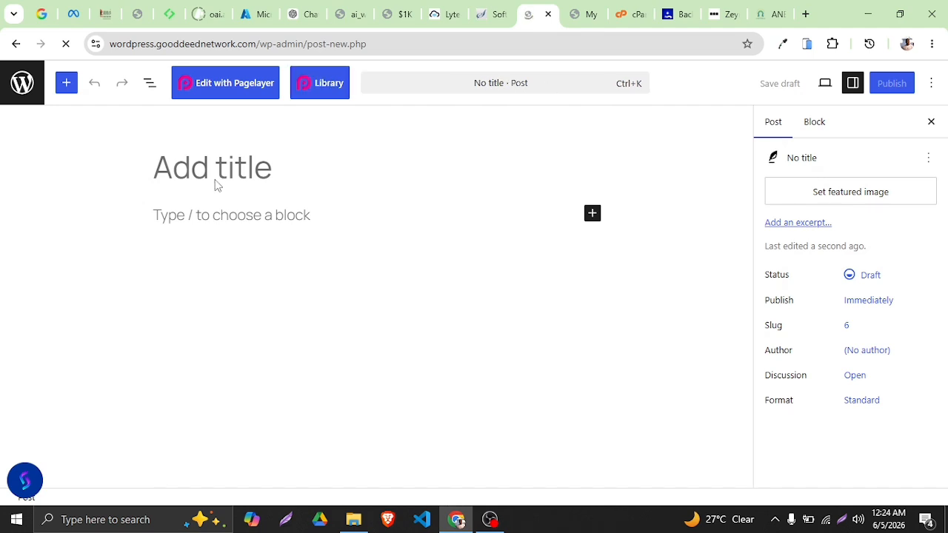
# - Copy the selected BBC article headline and paste it as the new post's title
pyautogui.click(221, 216)
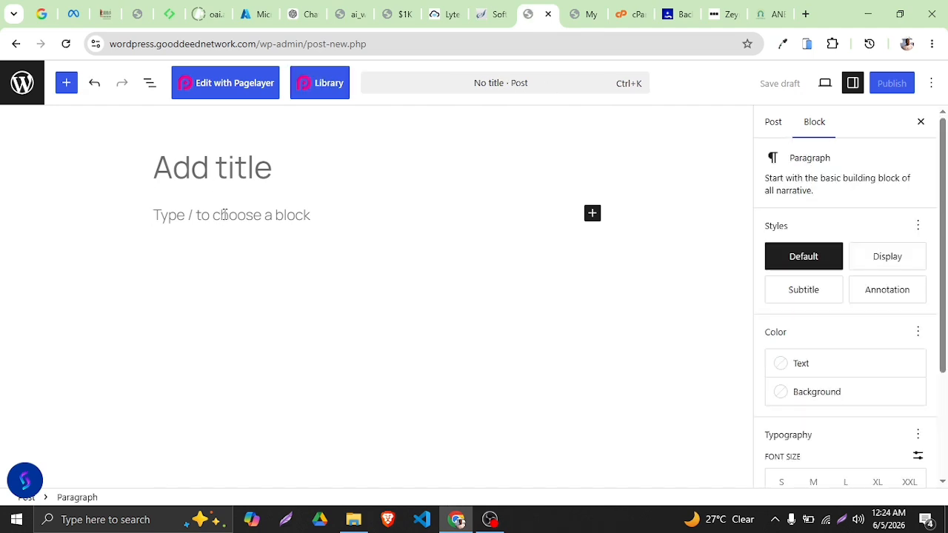
pyautogui.click(255, 164)
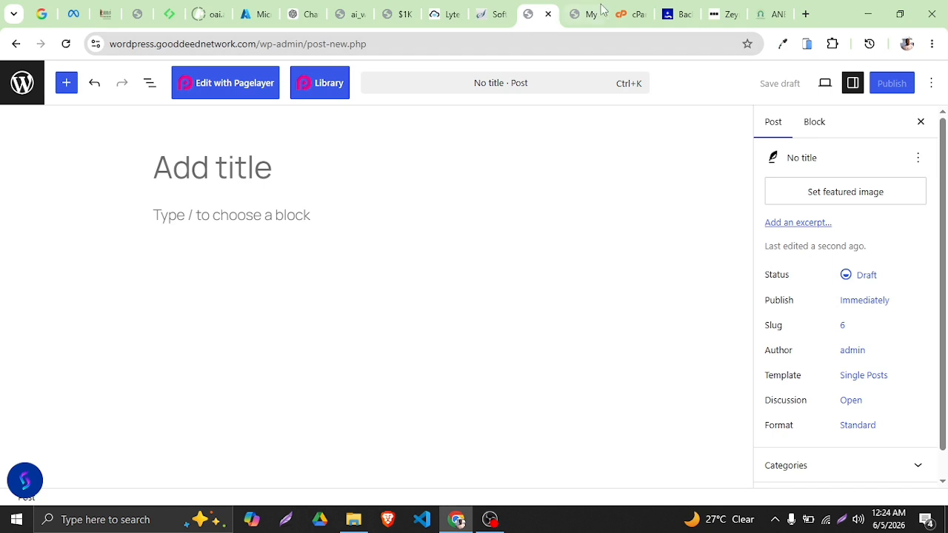
pyautogui.click(727, 14)
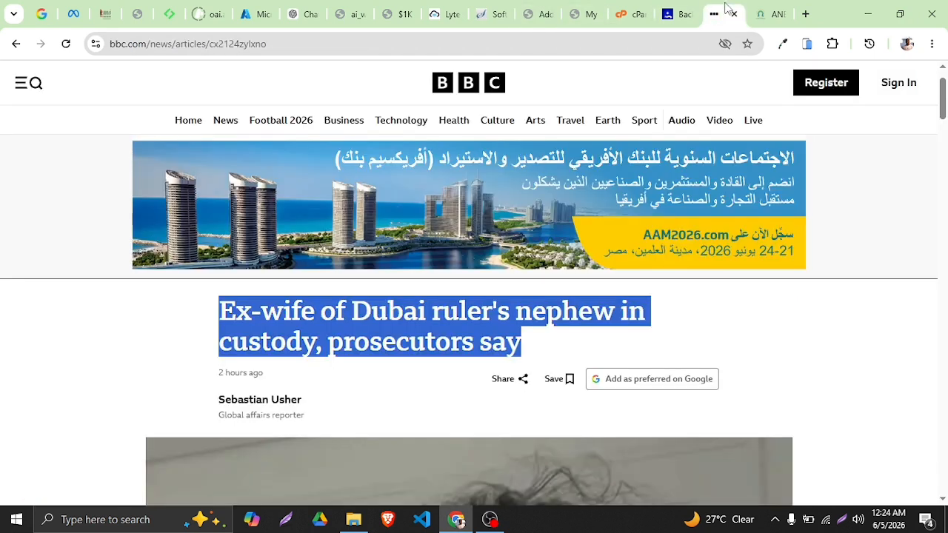
pyautogui.rightClick(330, 306)
pyautogui.click(355, 324)
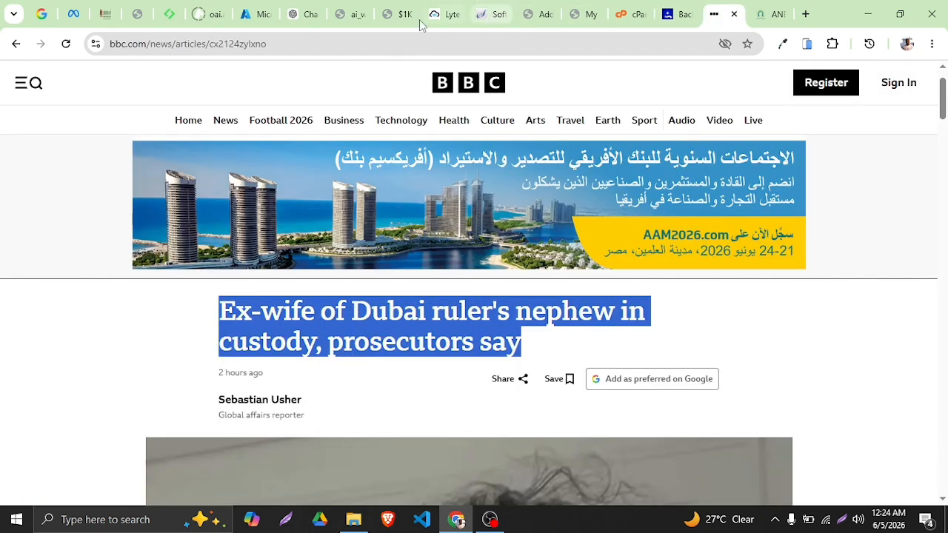
pyautogui.click(532, 15)
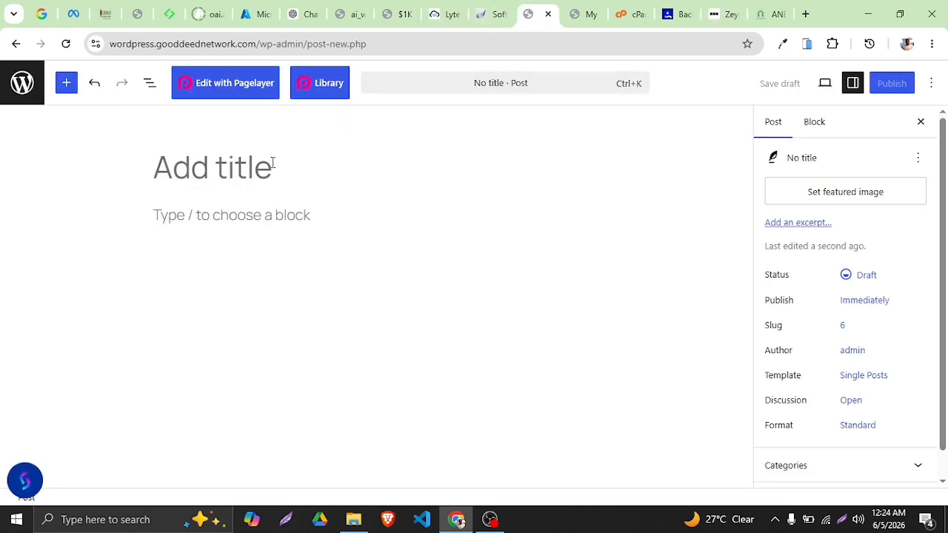
pyautogui.hotkey('ctrl', 'v')
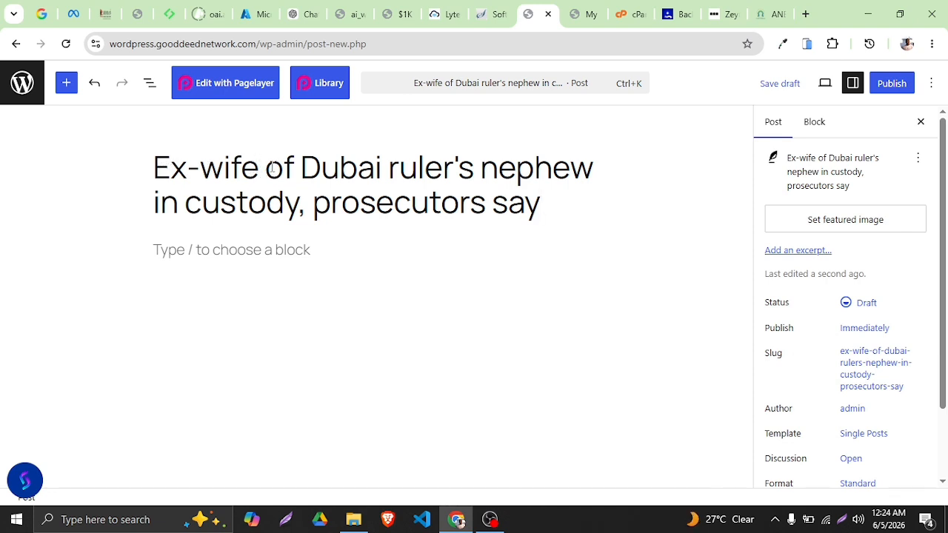
# - Insert "Report Says" at the start of the post title, before "Ex-wife"
pyautogui.click(160, 167)
pyautogui.write('Tr')
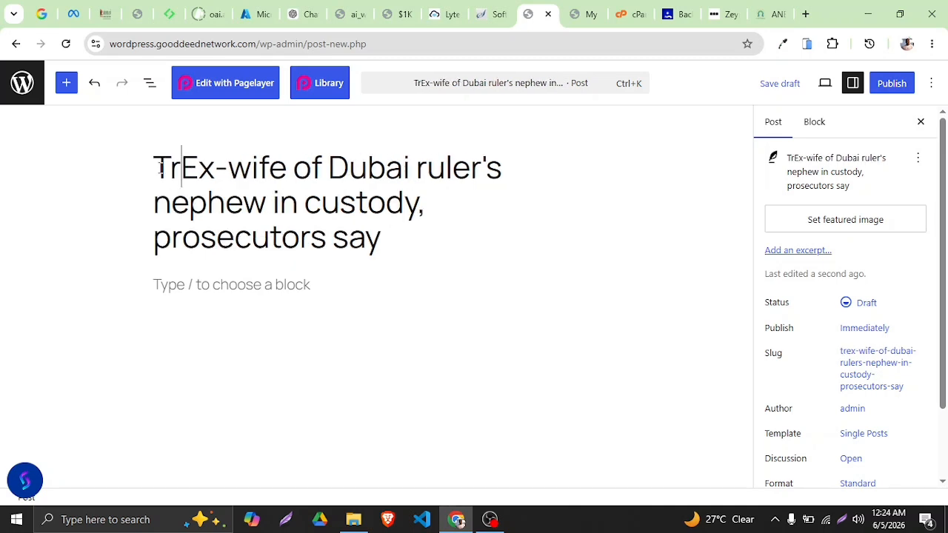
pyautogui.press('BackSpace')
pyautogui.press('BackSpace')
pyautogui.write('Report')
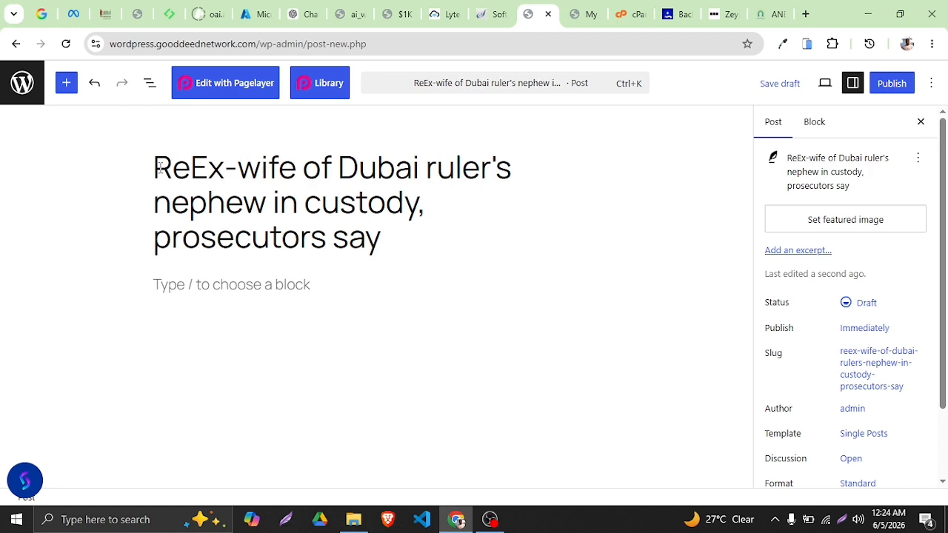
pyautogui.write(' says')
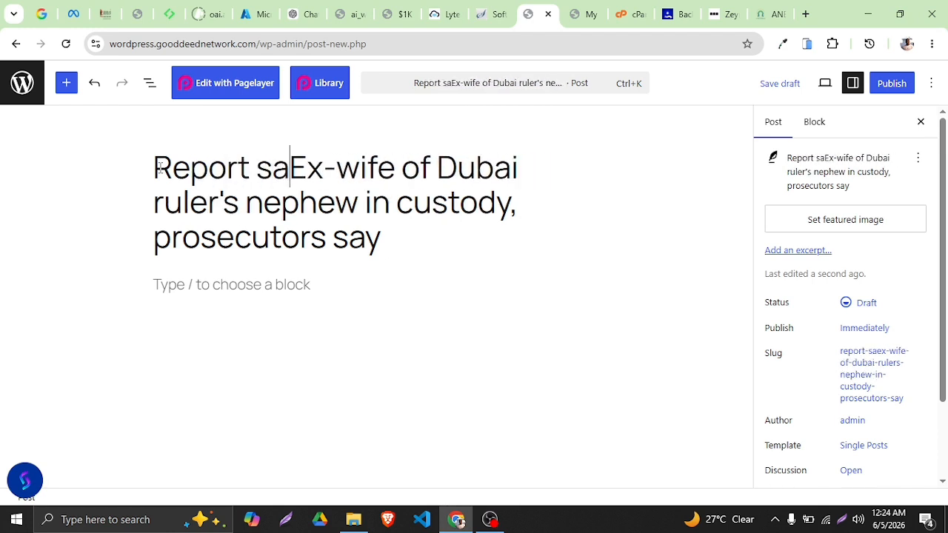
pyautogui.press('BackSpace')
pyautogui.press('BackSpace')
pyautogui.press('BackSpace')
pyautogui.press('BackSpace')
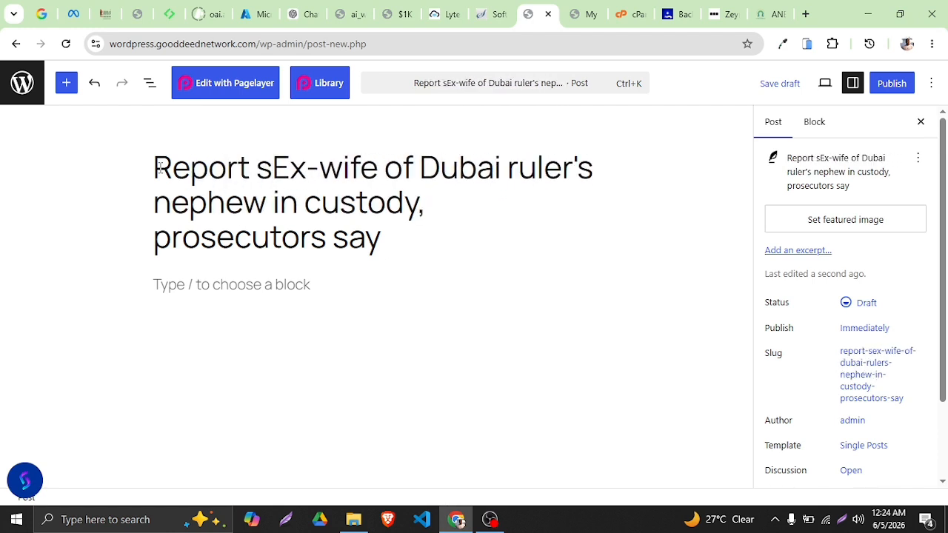
pyautogui.write('Says')
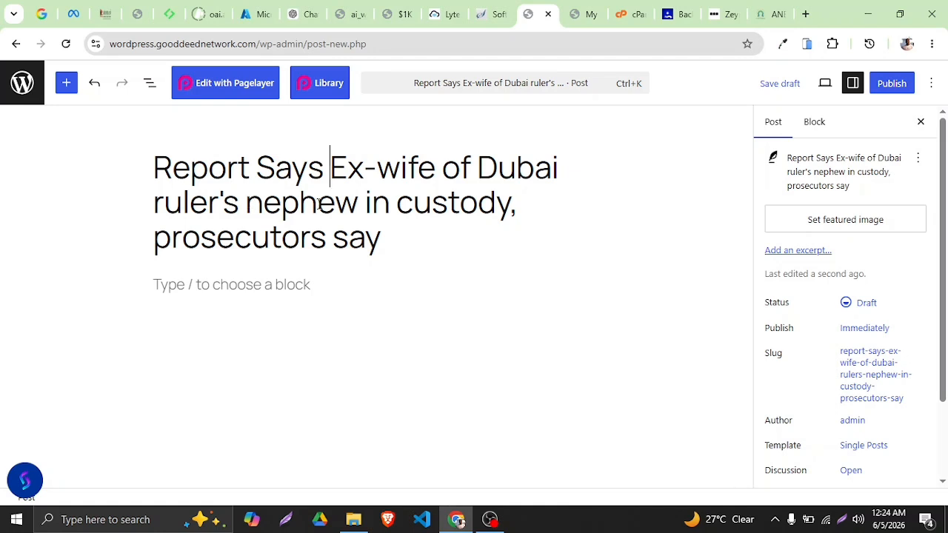
# - Insert "is" before "in custody" in the post title and delete ", prosecutors say" from its end
pyautogui.click(364, 203)
pyautogui.write('is')
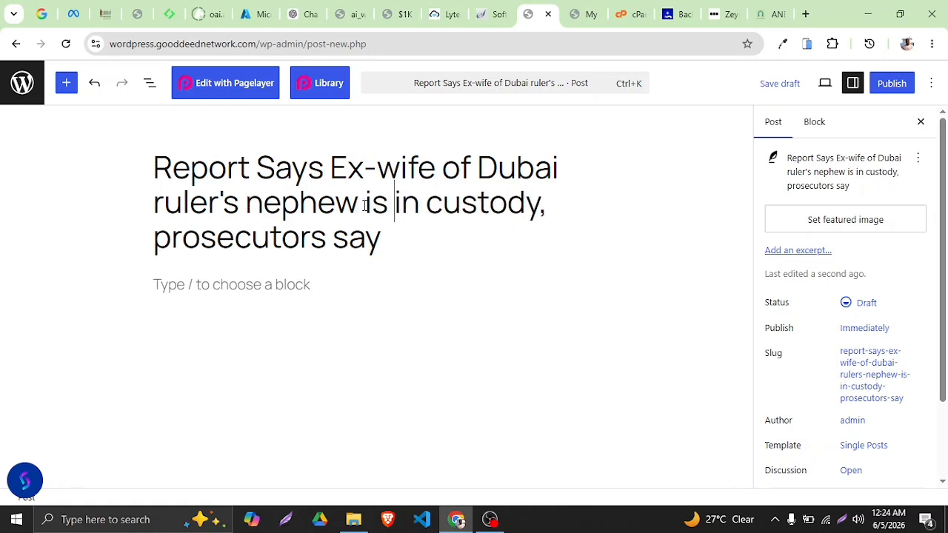
pyautogui.click(543, 212)
pyautogui.press('BackSpace')
pyautogui.moveTo(541, 212); pyautogui.dragTo(479, 235)
pyautogui.press('BackSpace')
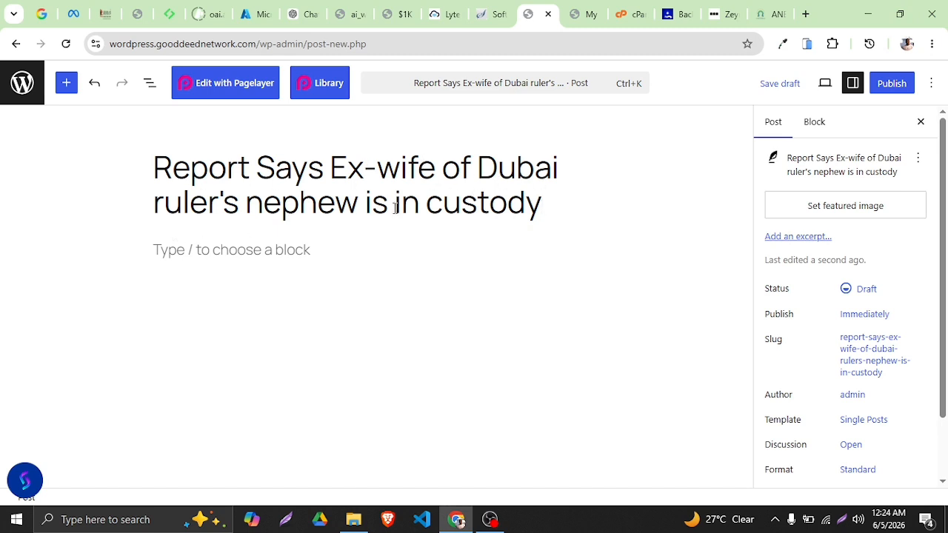
# - Append "- BBC NEWS" to the end of the post title
pyautogui.write('- BBC ')
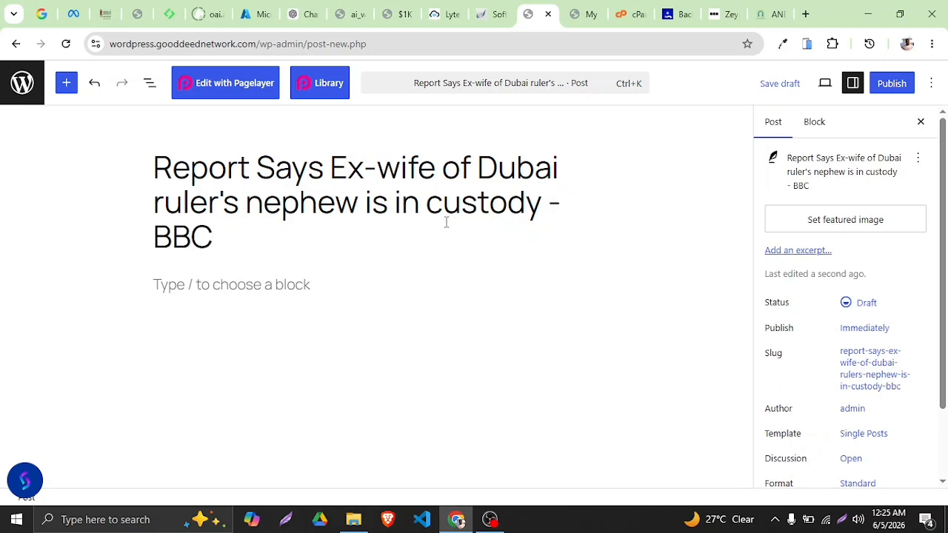
pyautogui.write('NEWSS')
pyautogui.press('BackSpace')
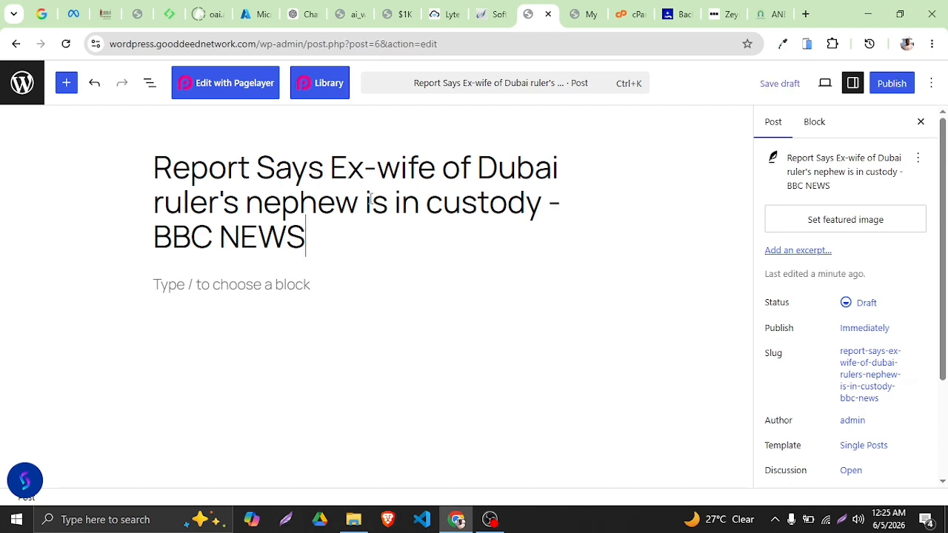
# - Copy the first three paragraphs of the BBC article and paste them as the post's body text
pyautogui.click(717, 14)
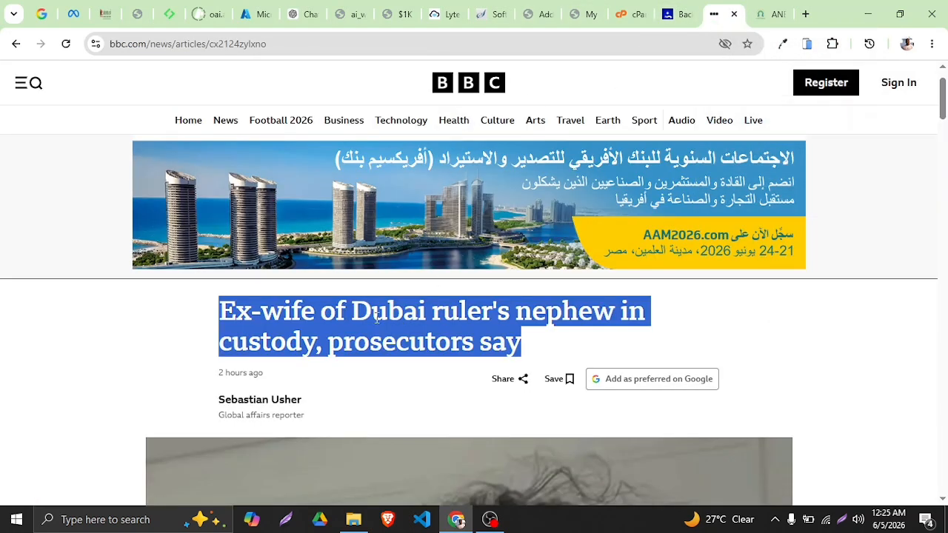
pyautogui.scroll(-5, 268, 299)
pyautogui.scroll(-5, 270, 295)
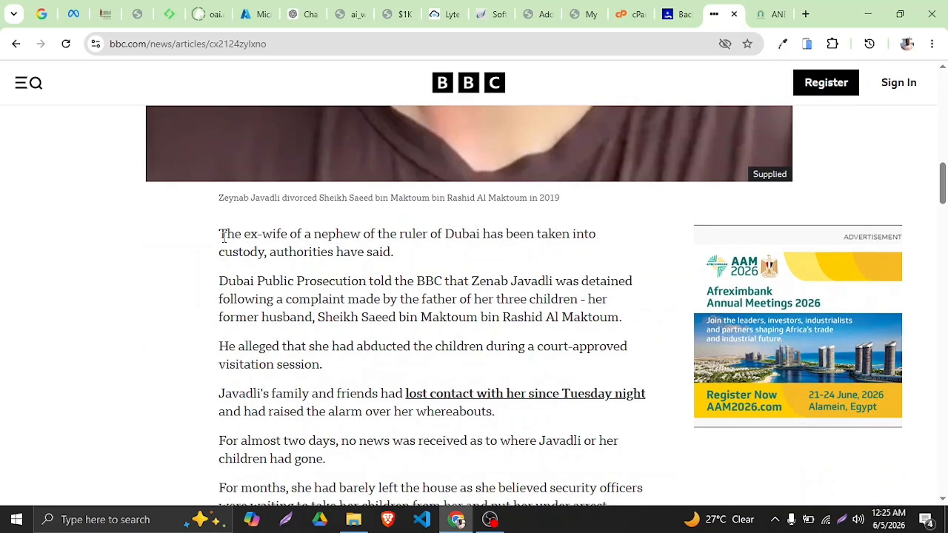
pyautogui.moveTo(227, 239); pyautogui.dragTo(363, 378)
pyautogui.hotkey('ctrl', 'c')
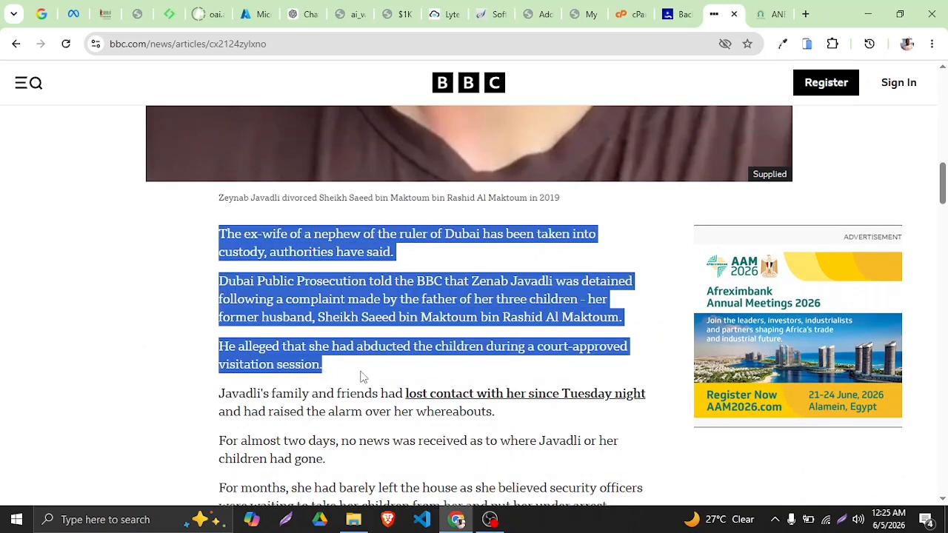
pyautogui.click(536, 15)
pyautogui.click(296, 286)
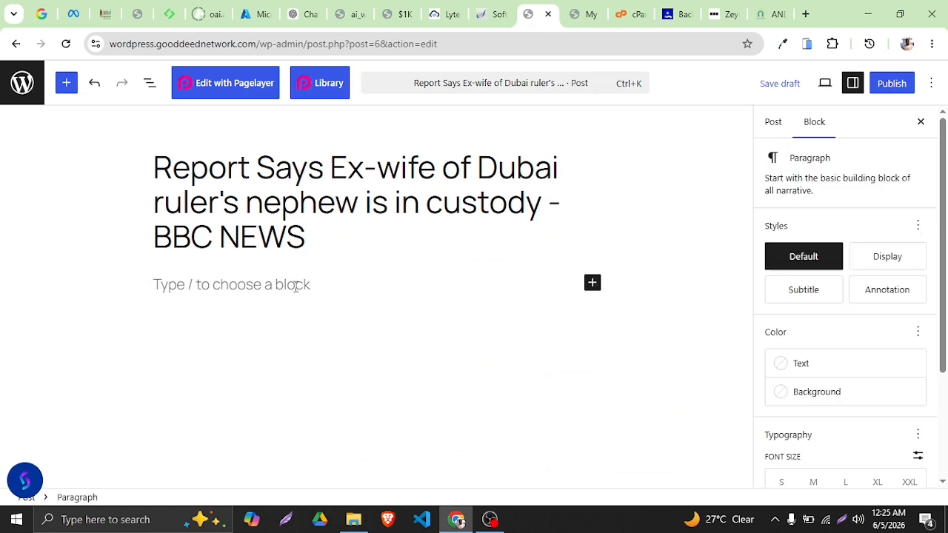
pyautogui.hotkey('ctrl', 'v')
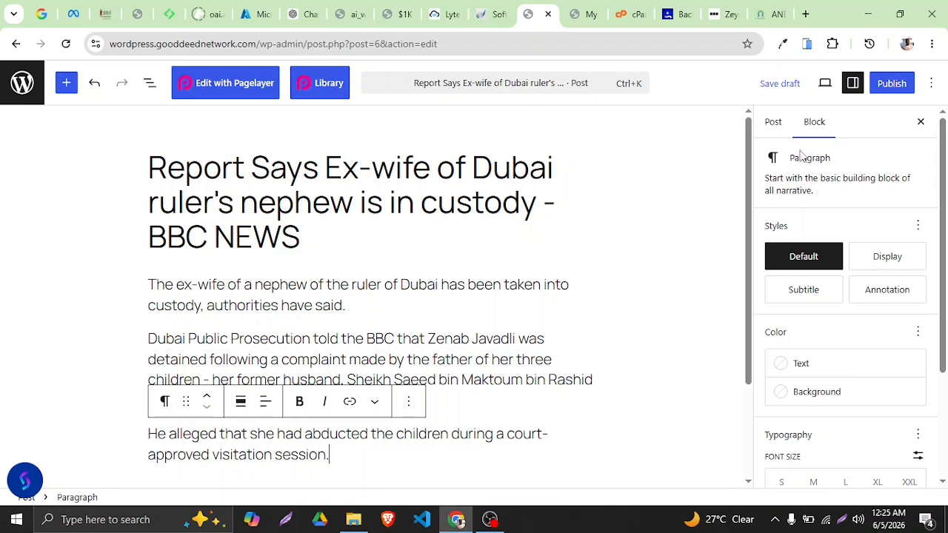
pyautogui.scroll(-3, 804, 229)
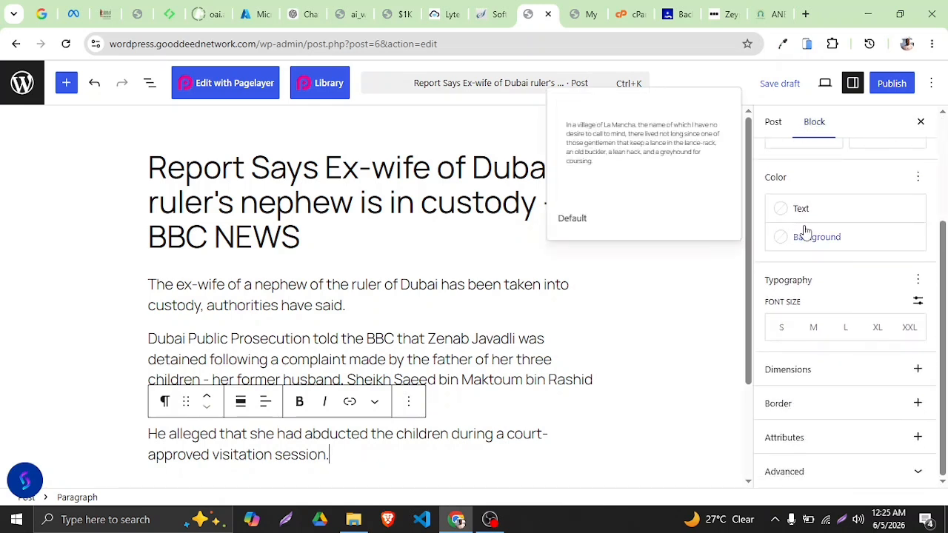
pyautogui.scroll(3, 806, 232)
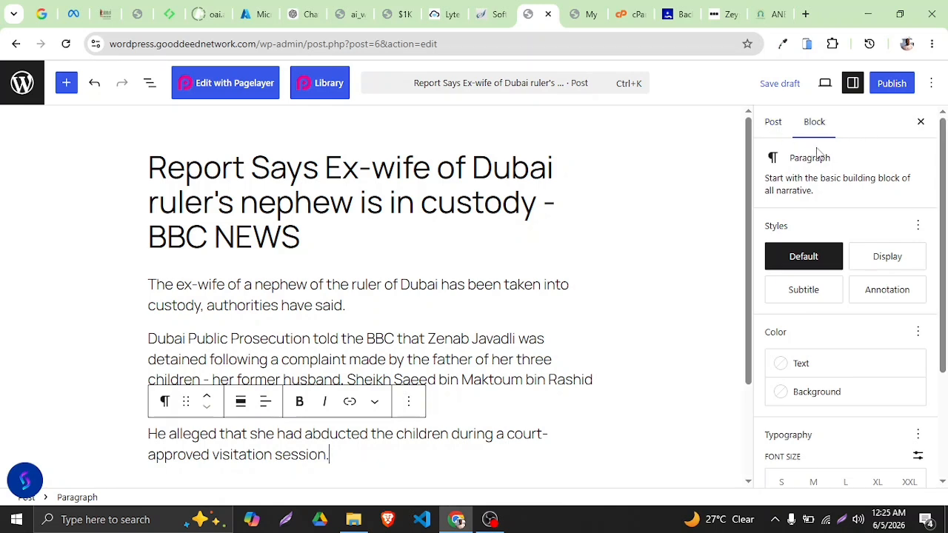
pyautogui.click(777, 131)
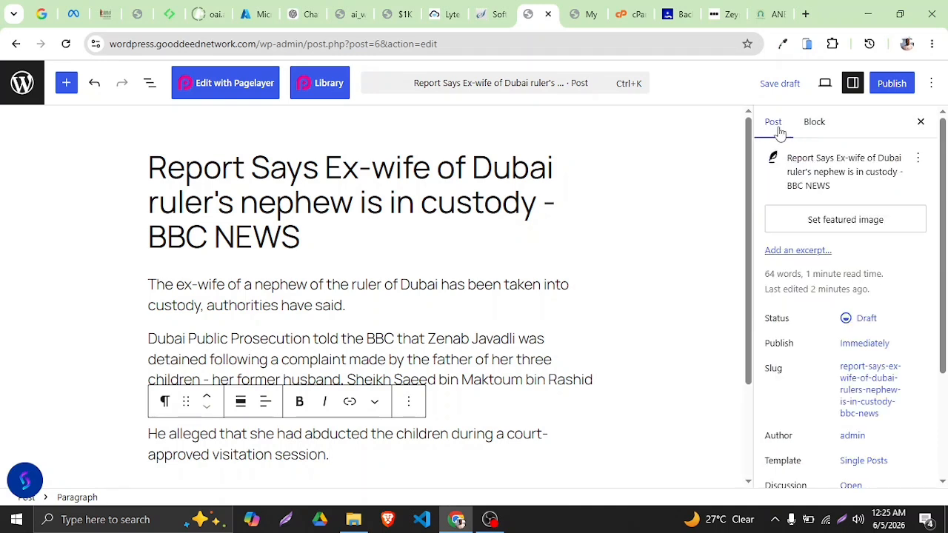
pyautogui.click(811, 130)
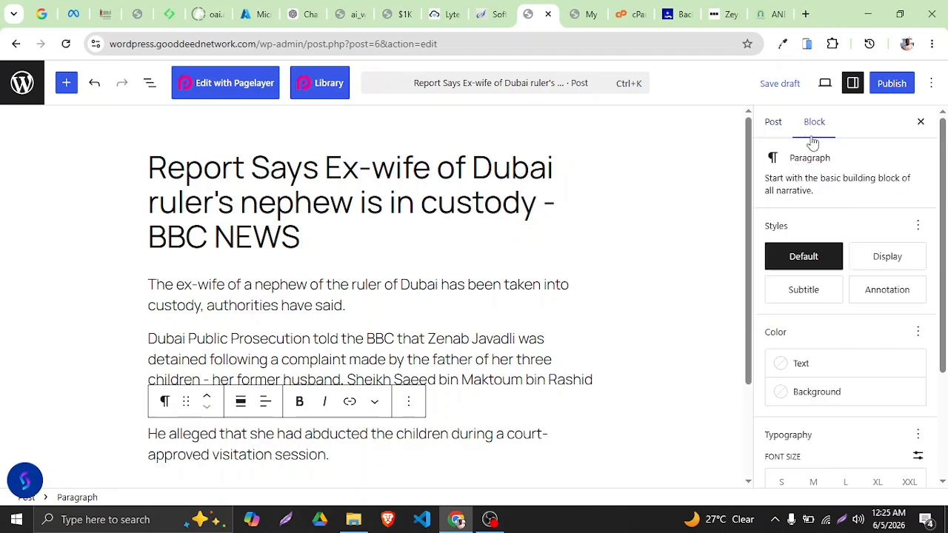
# - Try the yellow Accent 1 text color on the last paragraph, then set it to the black Contrast color (#111111)
pyautogui.click(791, 368)
pyautogui.click(637, 294)
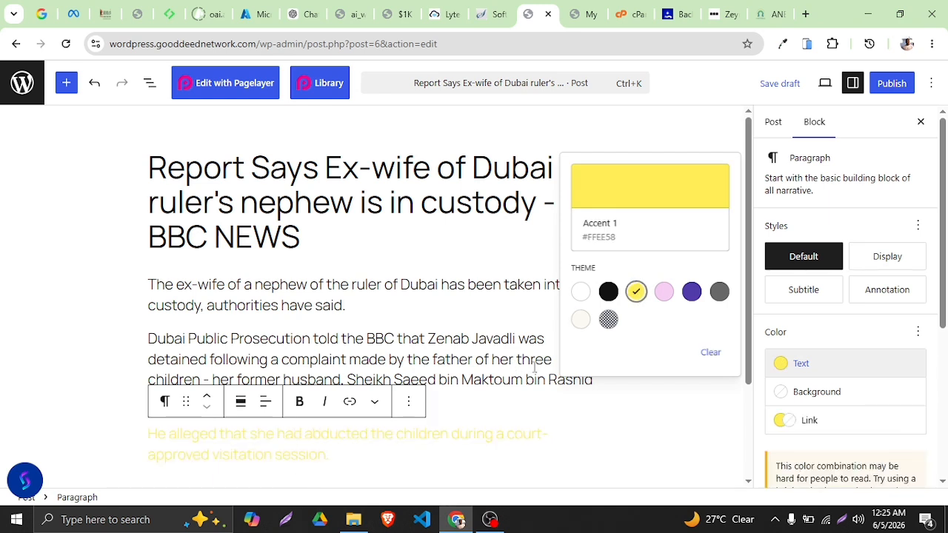
pyautogui.click(608, 292)
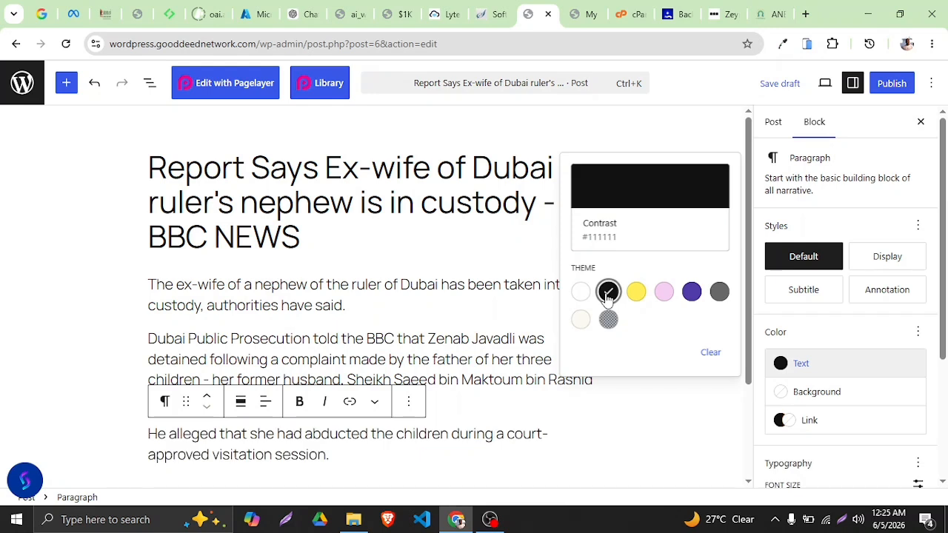
# - Give the last paragraph a custom background color, trying dark reds before settling on near-white #F6F6F6
pyautogui.click(819, 392)
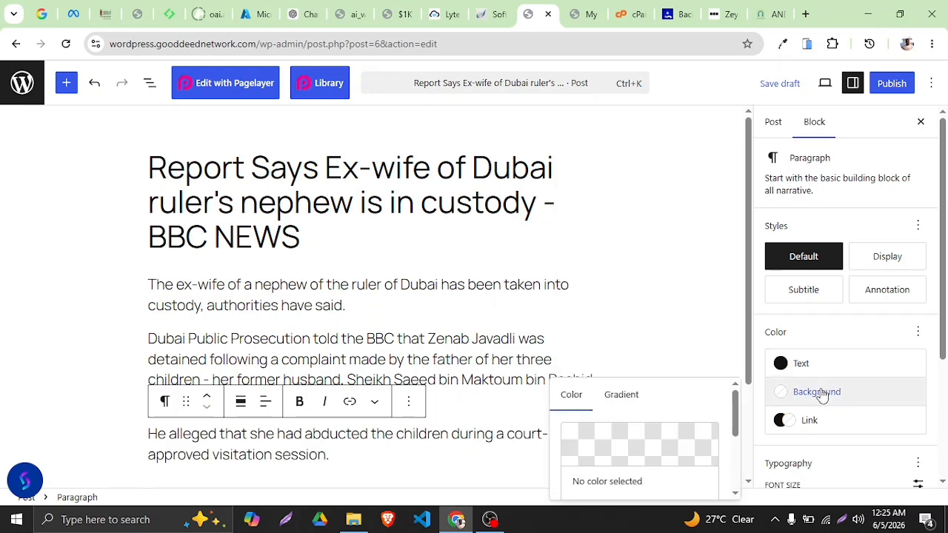
pyautogui.click(667, 437)
pyautogui.click(500, 182)
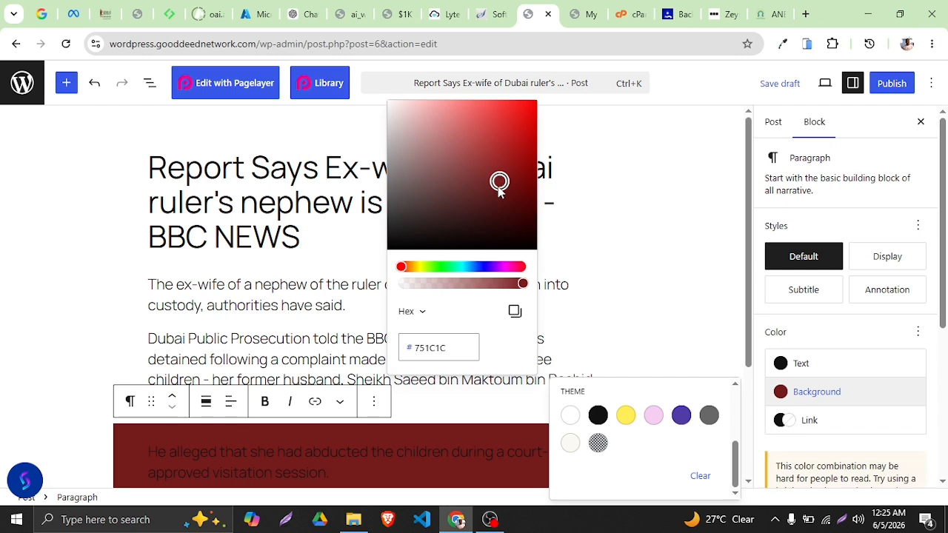
pyautogui.click(493, 185)
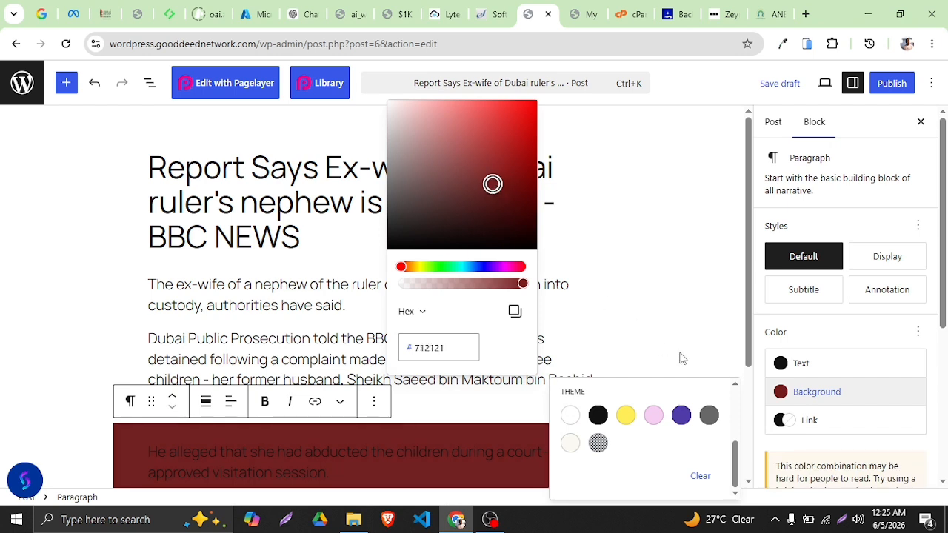
pyautogui.moveTo(454, 185); pyautogui.dragTo(366, 91)
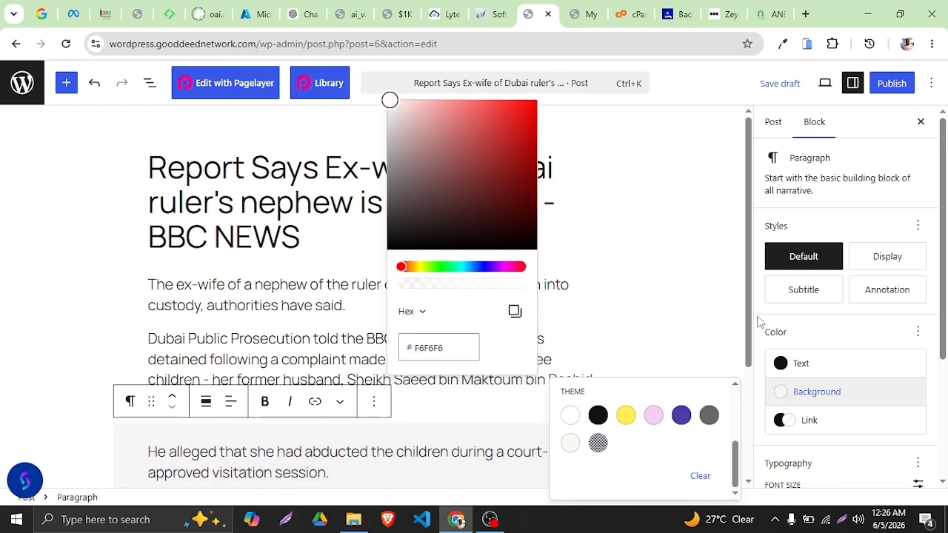
pyautogui.click(298, 305)
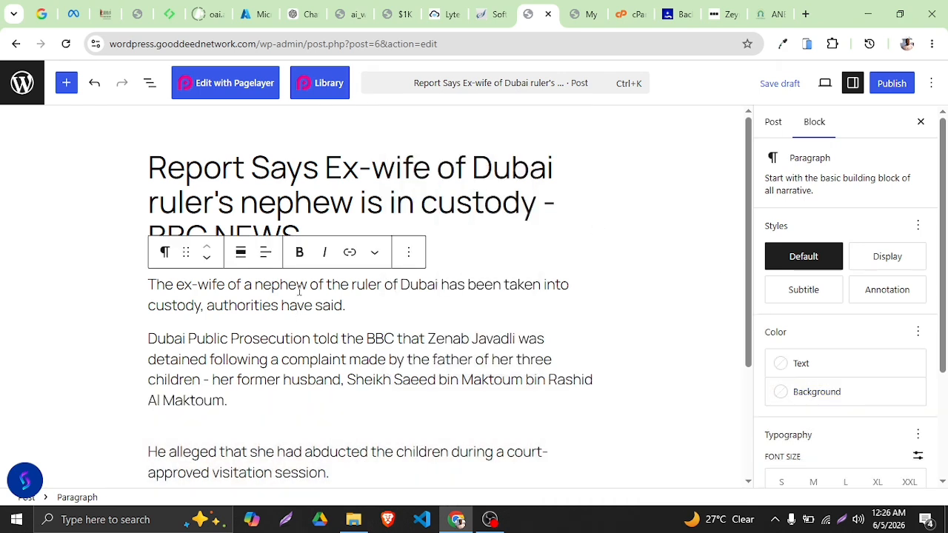
# - View the lead photo in the BBC article and return to the post editor
pyautogui.click(330, 194)
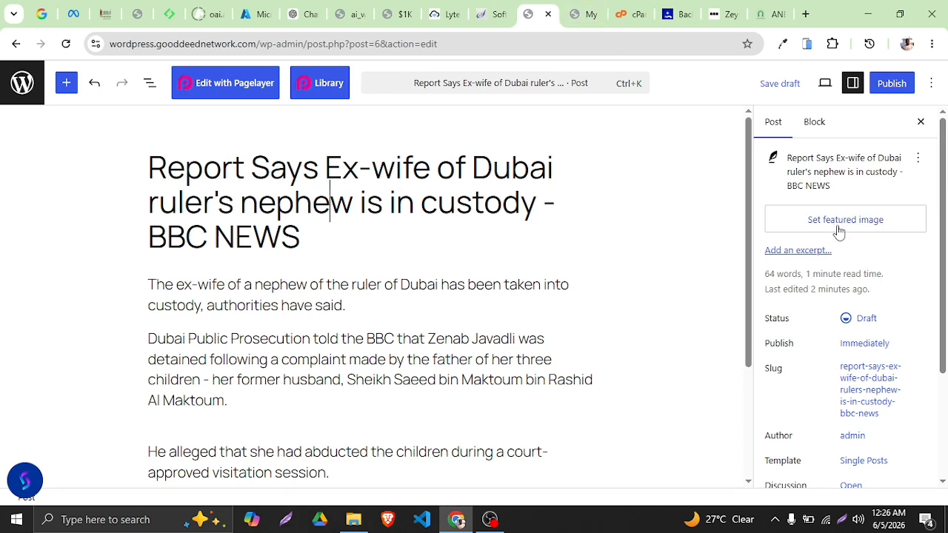
pyautogui.click(712, 14)
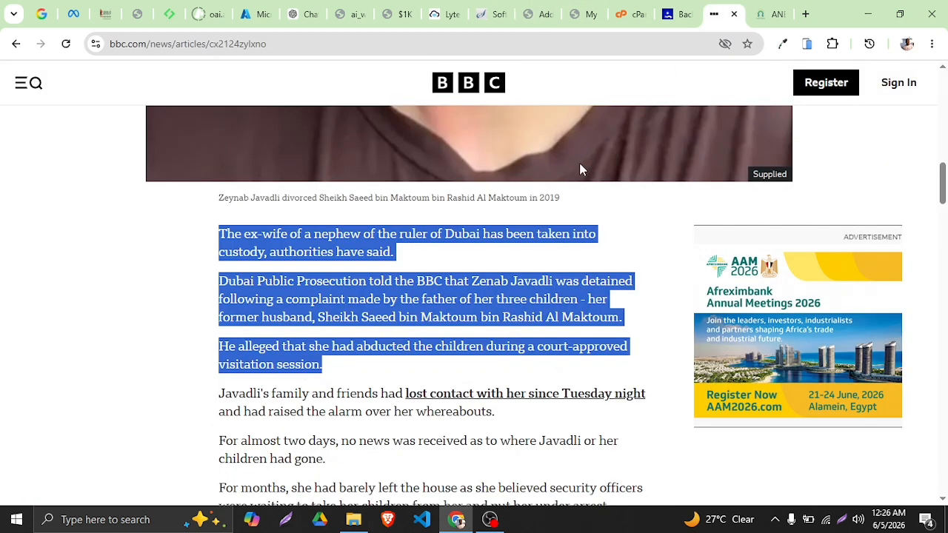
pyautogui.scroll(6, 563, 174)
pyautogui.scroll(-2, 442, 279)
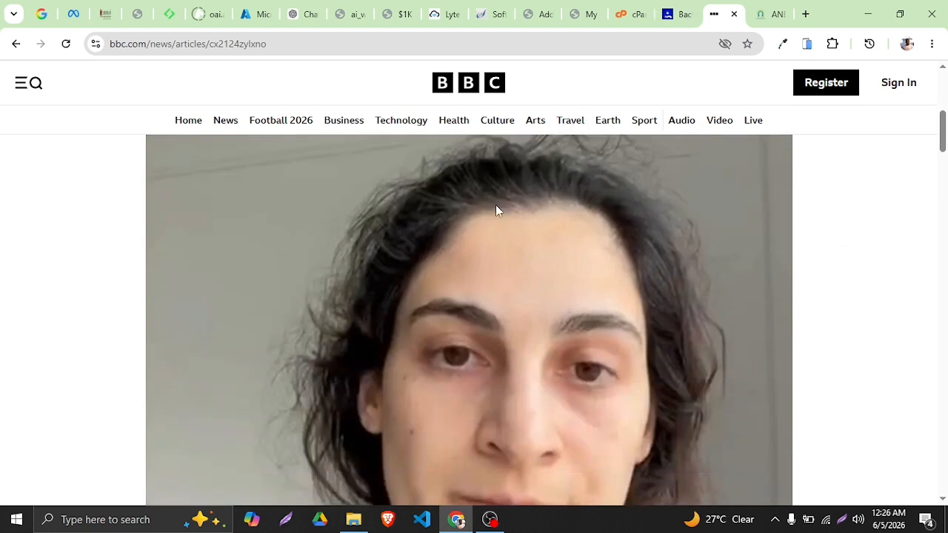
pyautogui.click(545, 14)
# - Upload Screenshot_478 from the Downloads folder and set it as the post's featured image
pyautogui.click(828, 219)
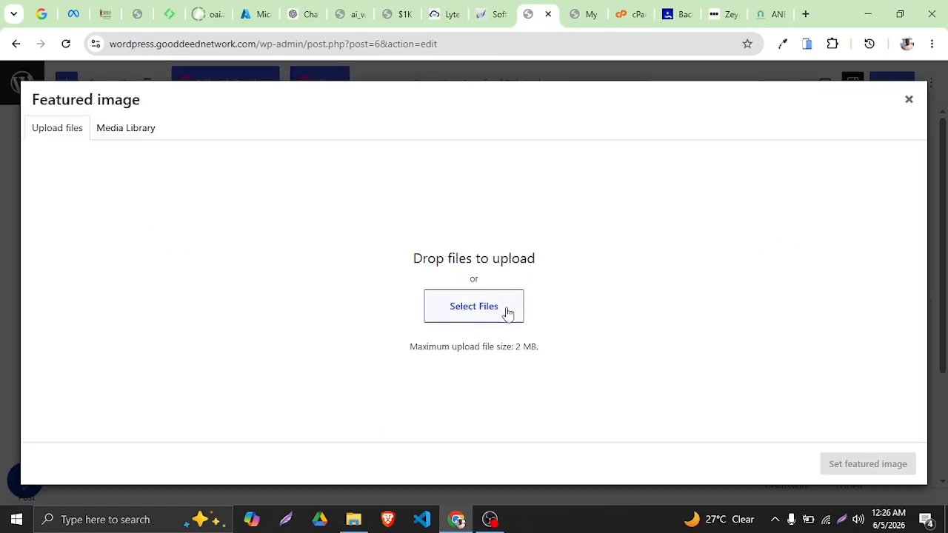
pyautogui.click(473, 310)
pyautogui.click(117, 130)
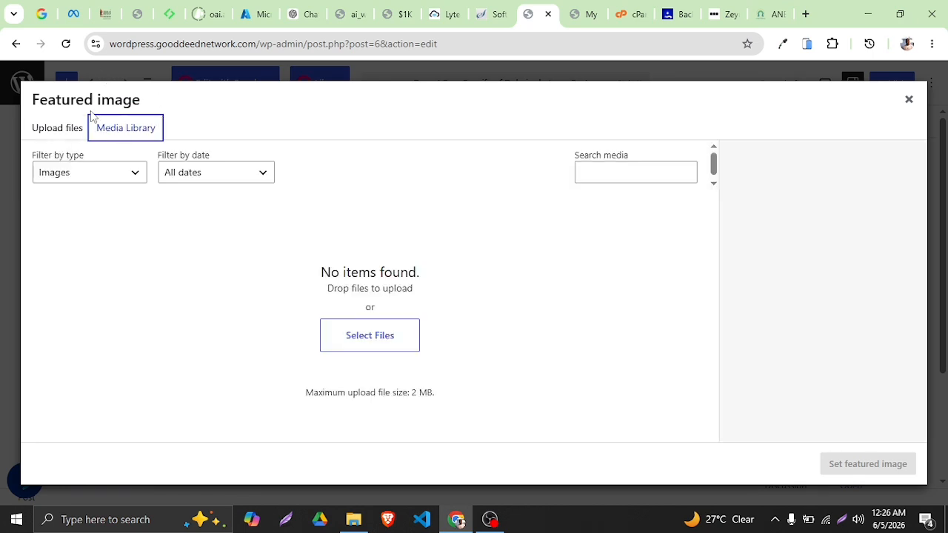
pyautogui.click(79, 131)
pyautogui.click(482, 308)
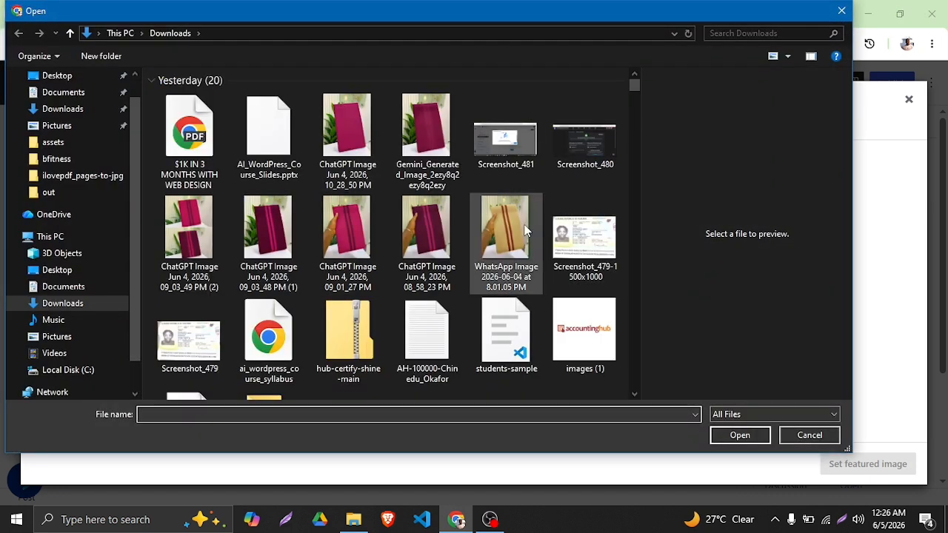
pyautogui.scroll(-5, 518, 227)
pyautogui.click(427, 227)
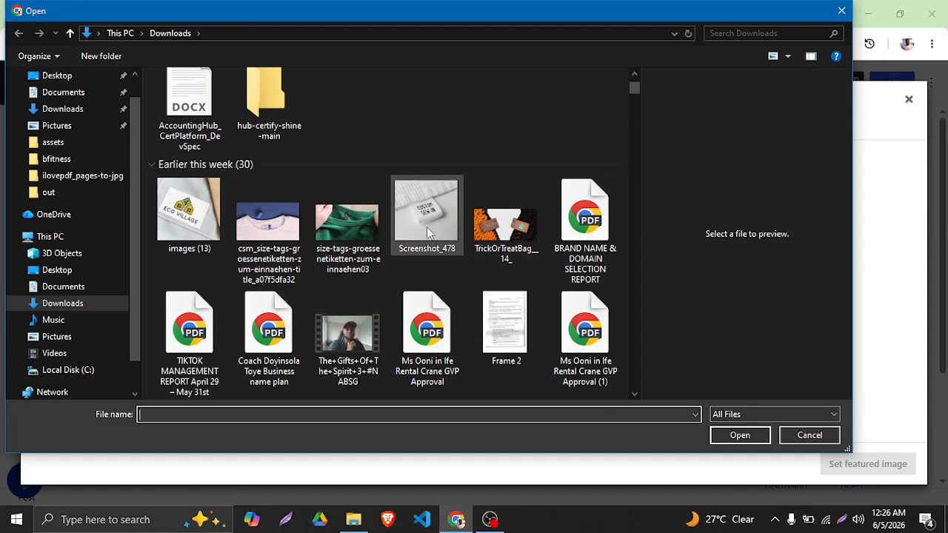
pyautogui.click(735, 436)
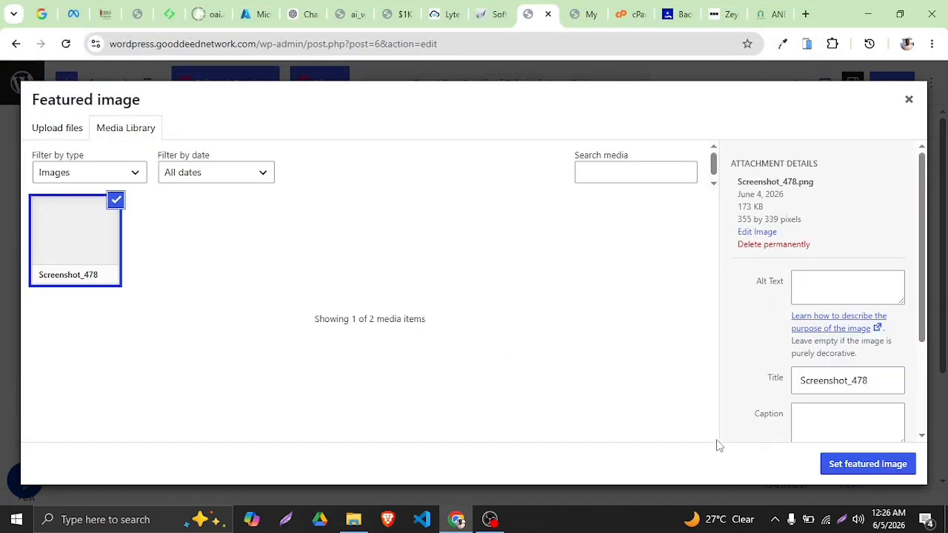
pyautogui.click(852, 465)
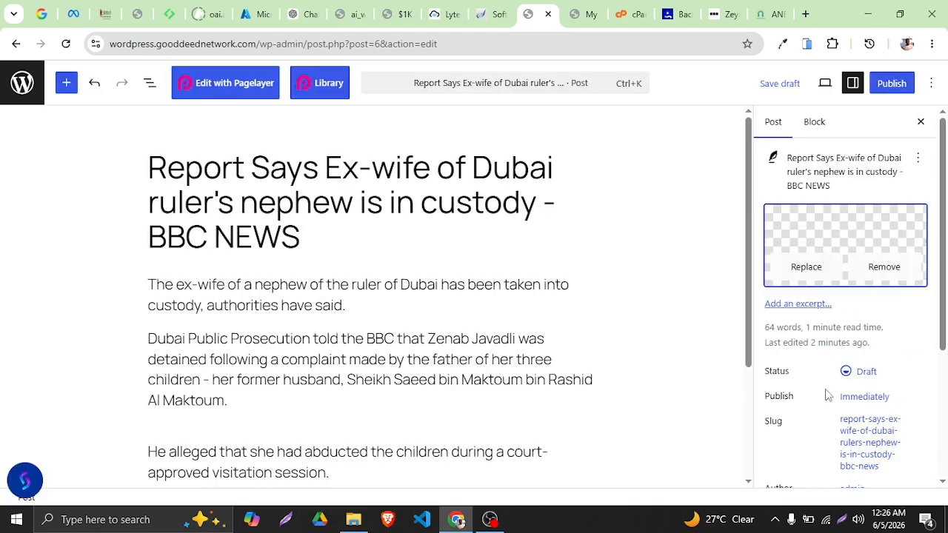
# - Examine the post's publish date and time options without changing the schedule
pyautogui.scroll(-2, 814, 311)
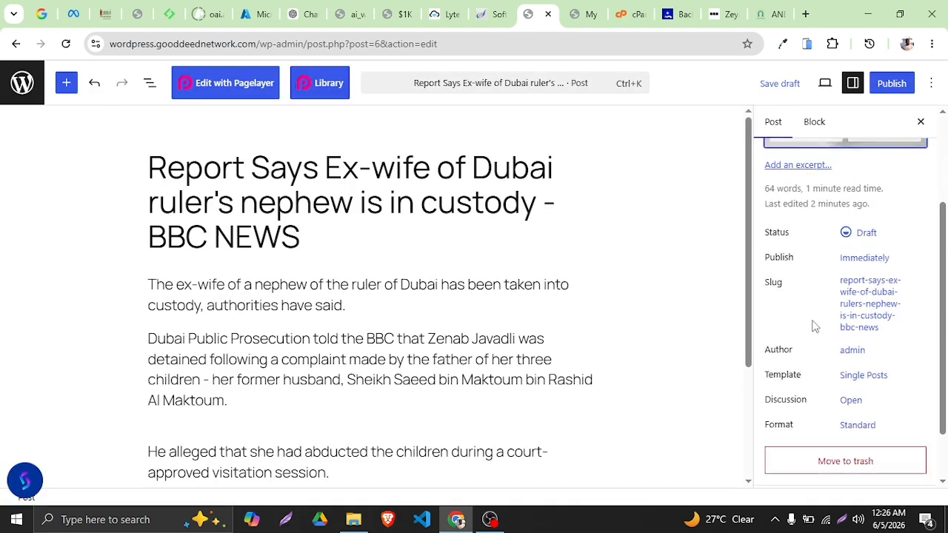
pyautogui.click(852, 259)
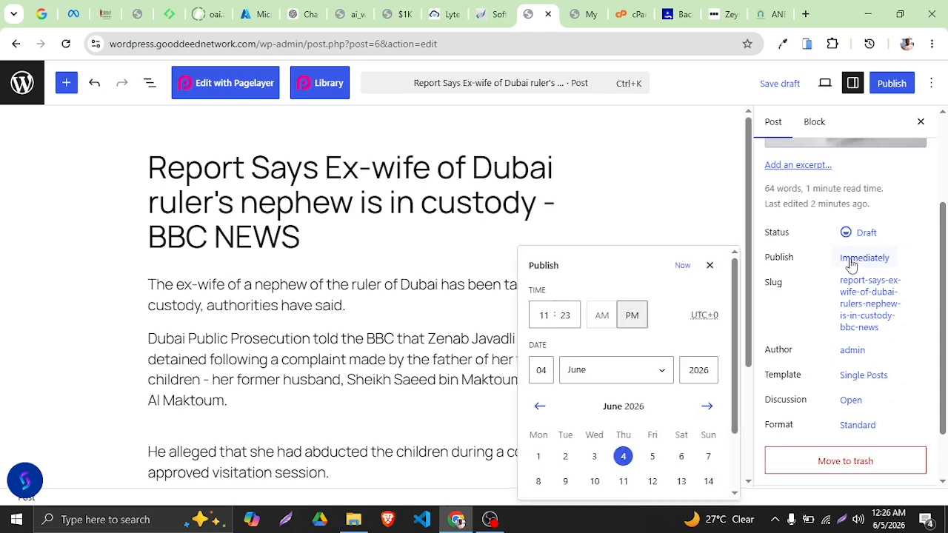
pyautogui.click(864, 256)
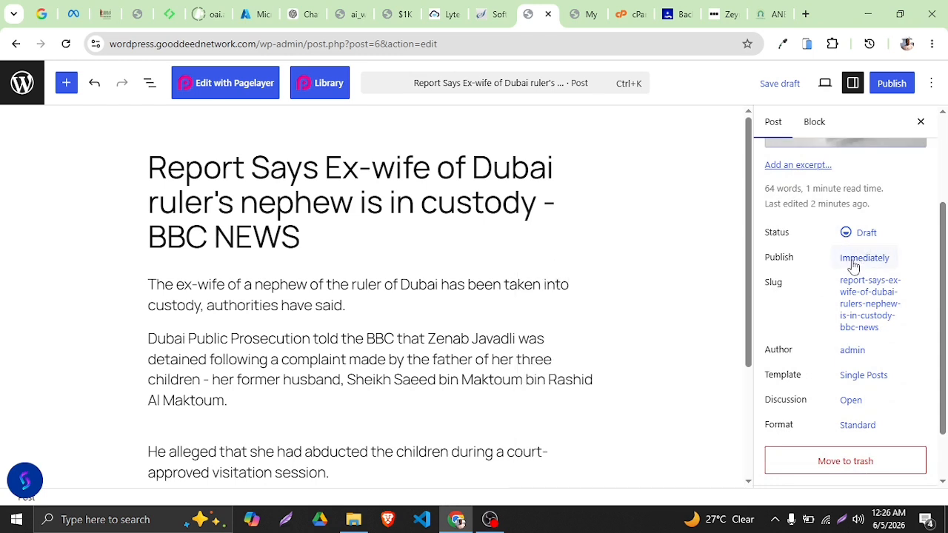
# - Create a new category named "News" with no parent and assign it to the post
pyautogui.scroll(-1, 857, 263)
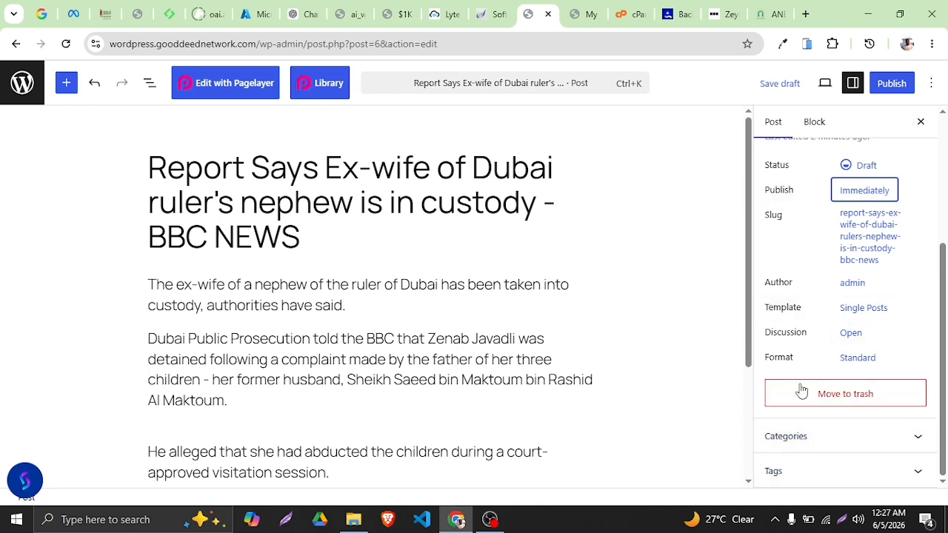
pyautogui.click(857, 437)
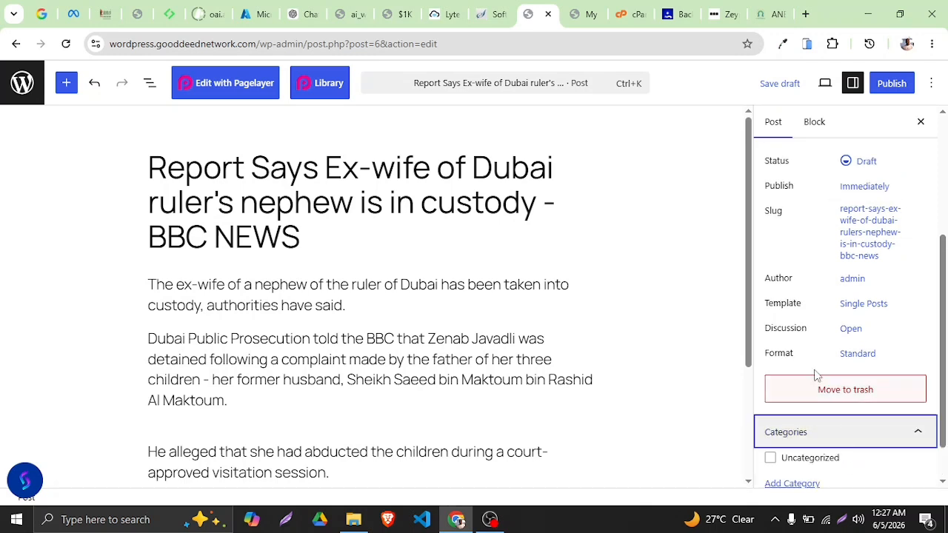
pyautogui.click(788, 436)
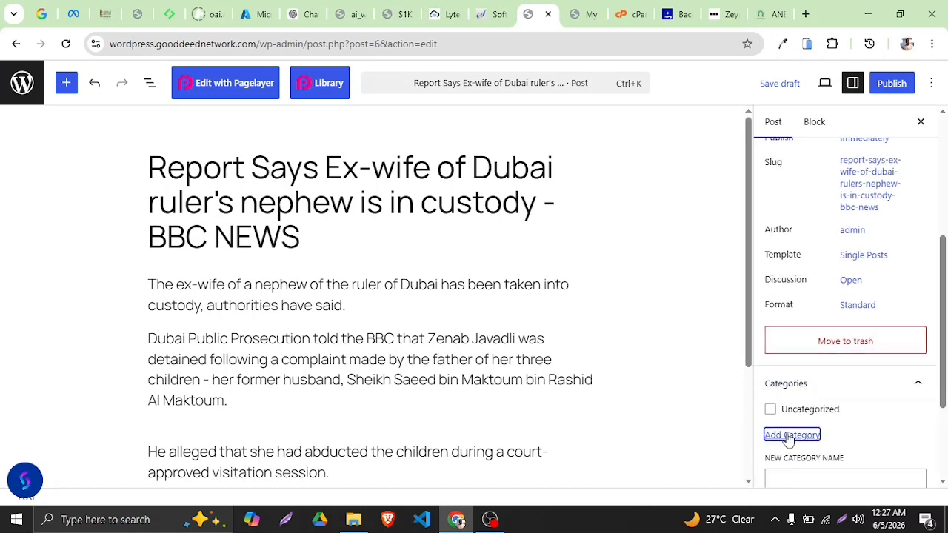
pyautogui.click(813, 413)
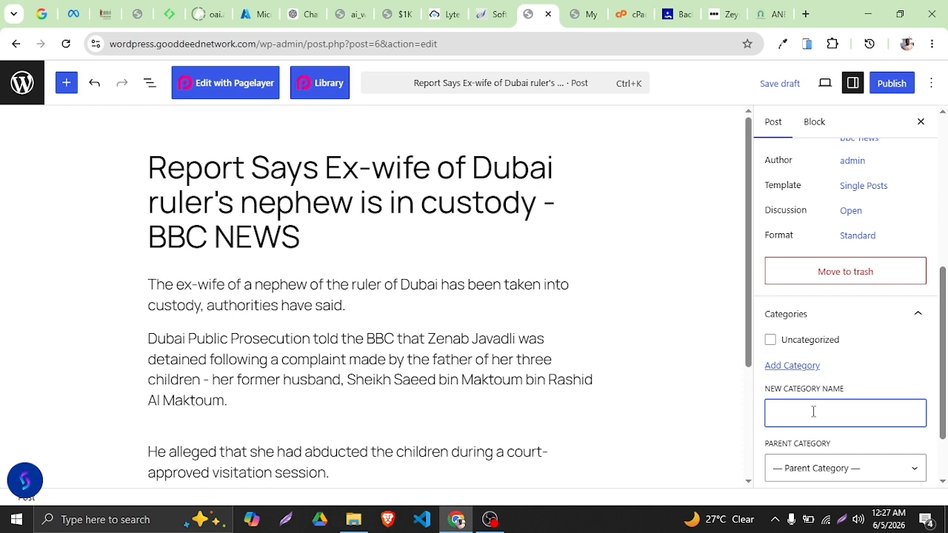
pyautogui.write('News')
pyautogui.scroll(-1, 906, 387)
pyautogui.click(863, 431)
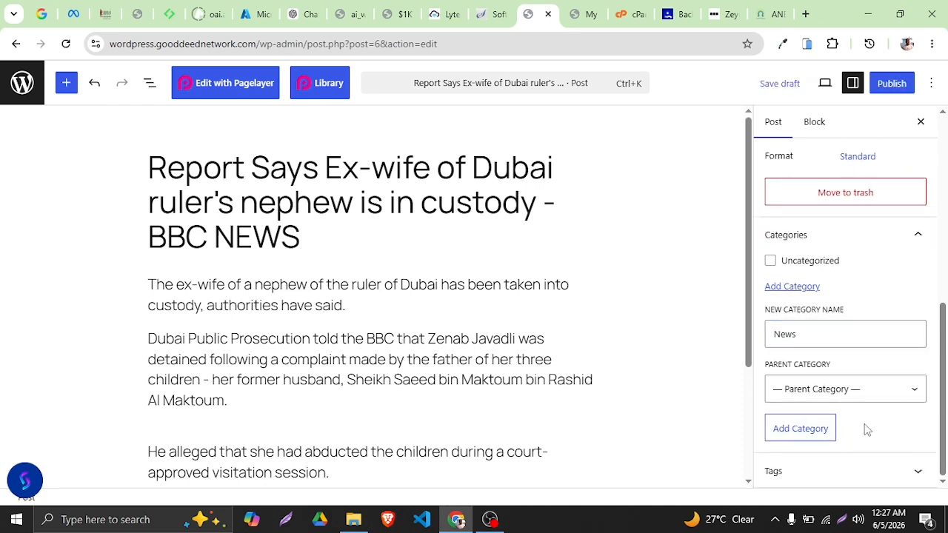
pyautogui.click(783, 433)
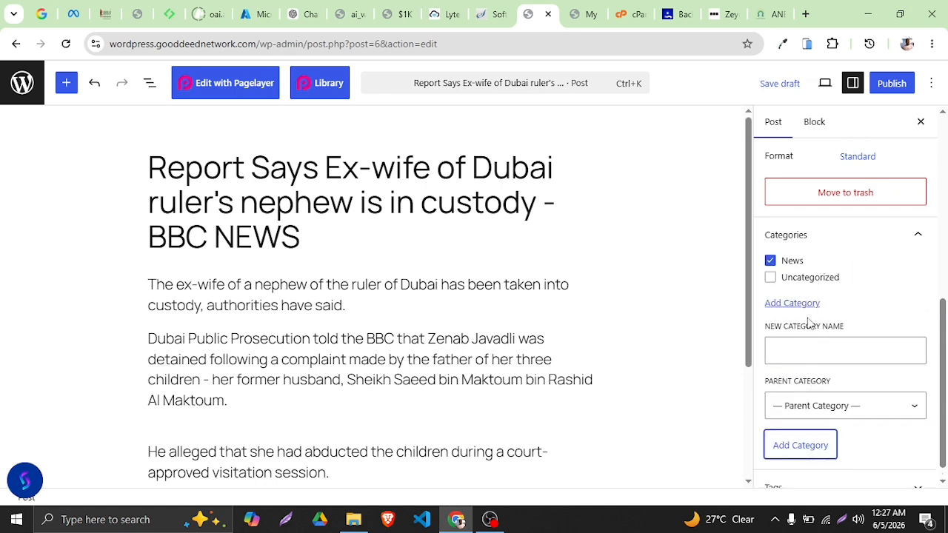
# - Add the tags "news" and "gossip" to the post
pyautogui.click(783, 470)
pyautogui.click(784, 444)
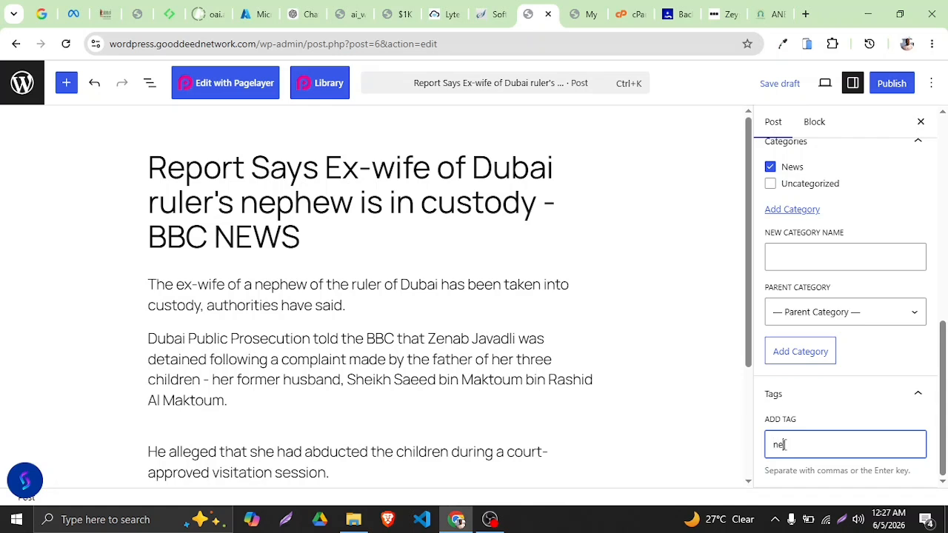
pyautogui.write('news')
pyautogui.press('Return')
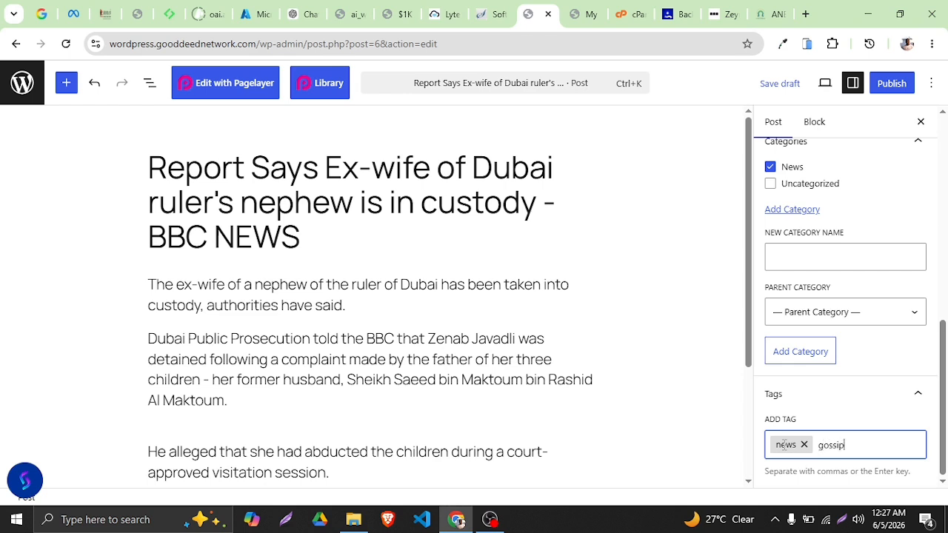
pyautogui.write('gossip')
pyautogui.press('Return')
# - Publish the BBC News post and open its live page
pyautogui.scroll(5, 836, 417)
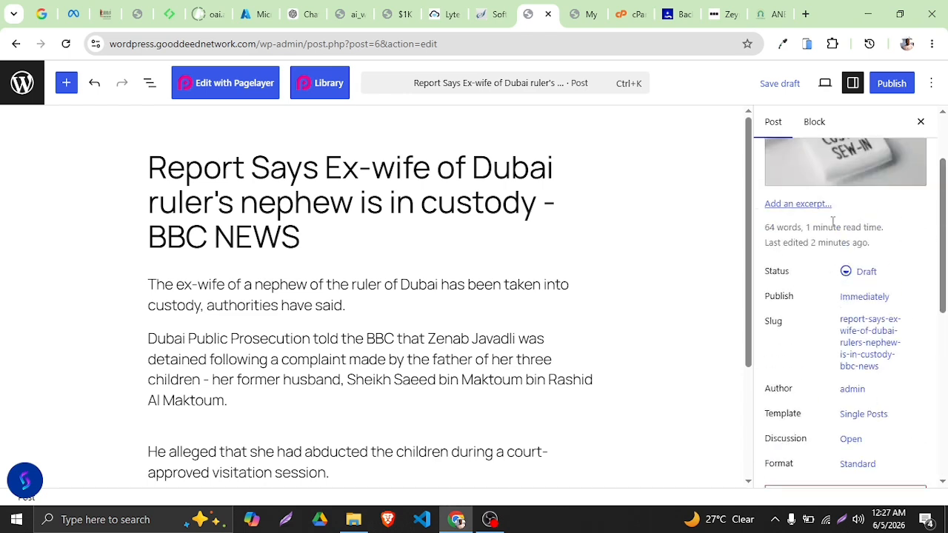
pyautogui.click(891, 84)
pyautogui.click(892, 85)
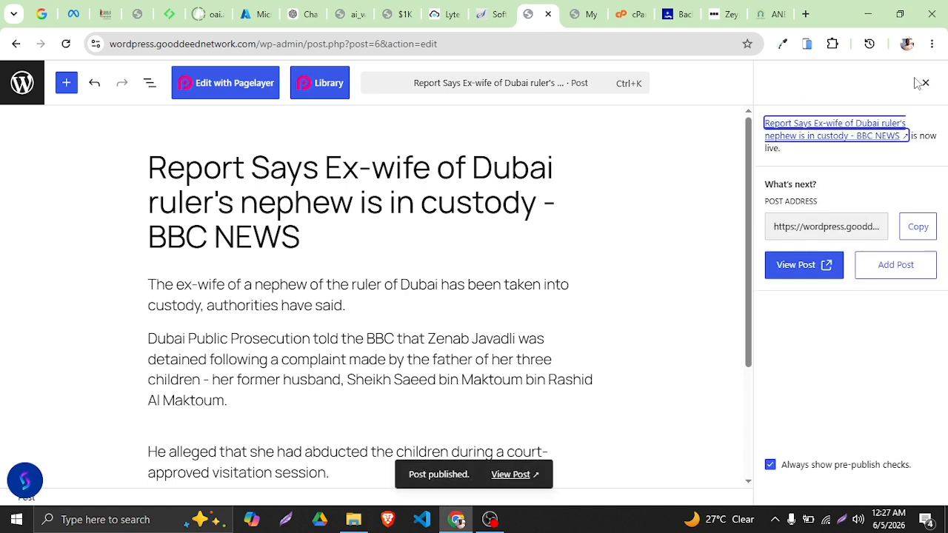
pyautogui.click(511, 475)
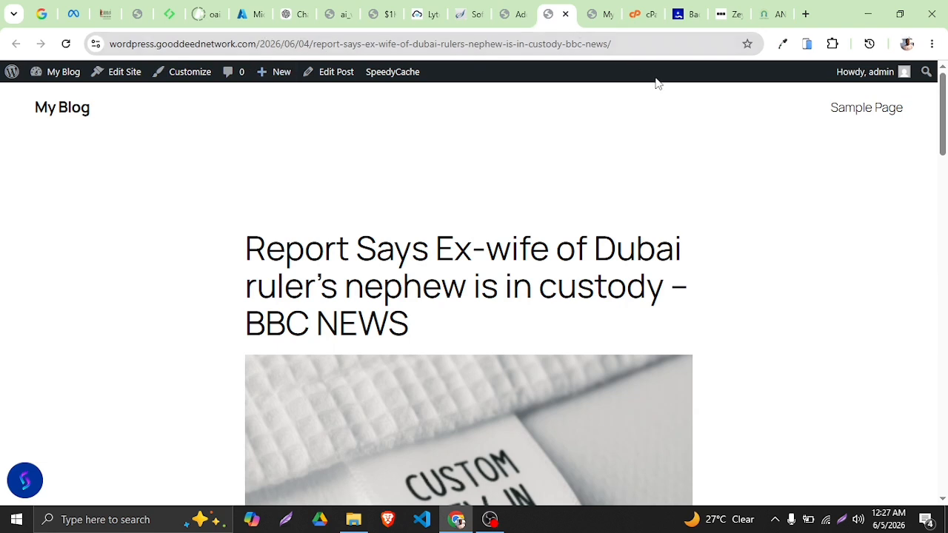
# - Look briefly at the source BBC article, and review the published post's featured image, category, body text and tags
pyautogui.click(715, 9)
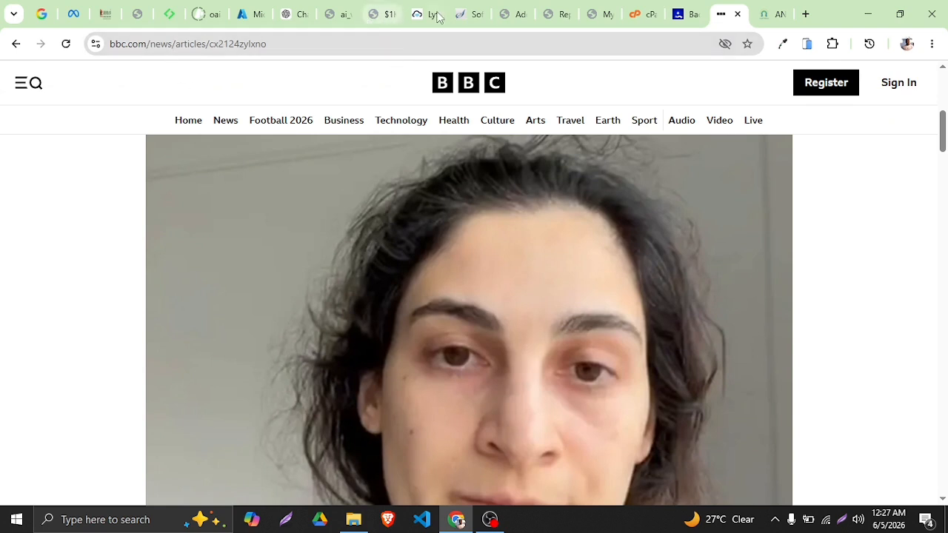
pyautogui.click(545, 14)
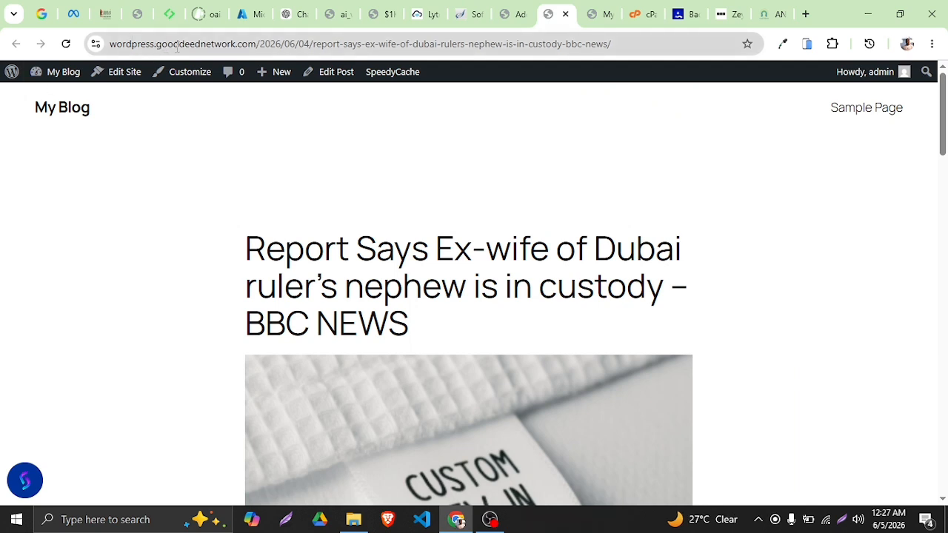
pyautogui.scroll(-5, 334, 229)
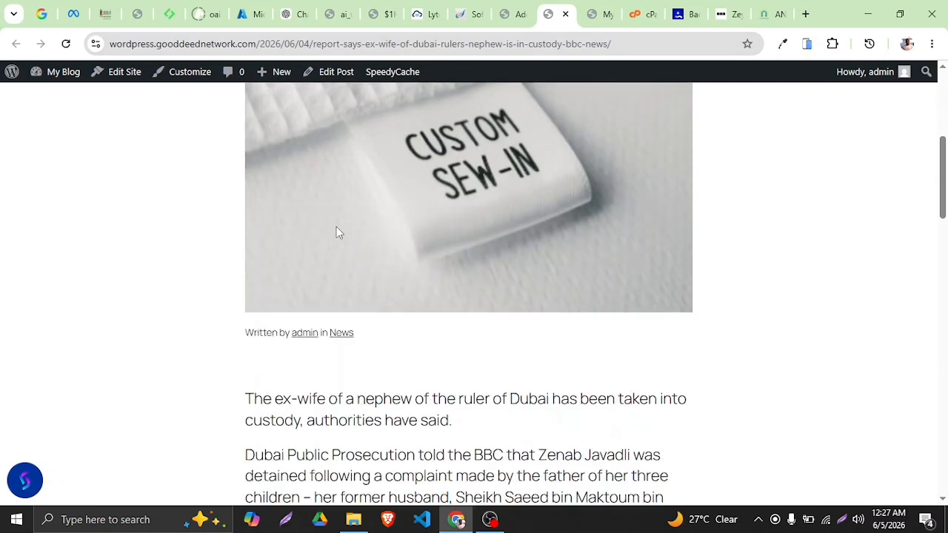
pyautogui.scroll(4, 348, 232)
pyautogui.scroll(-10, 387, 211)
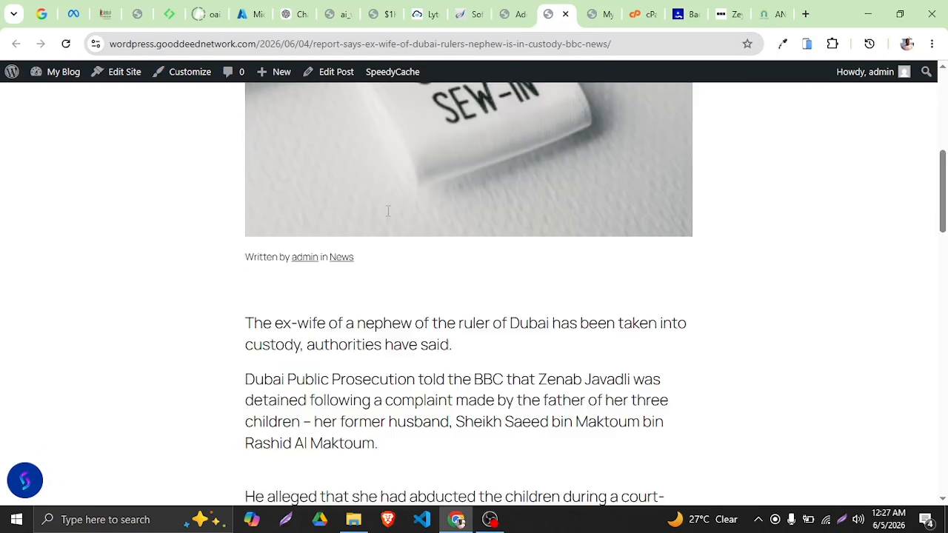
pyautogui.scroll(2, 387, 211)
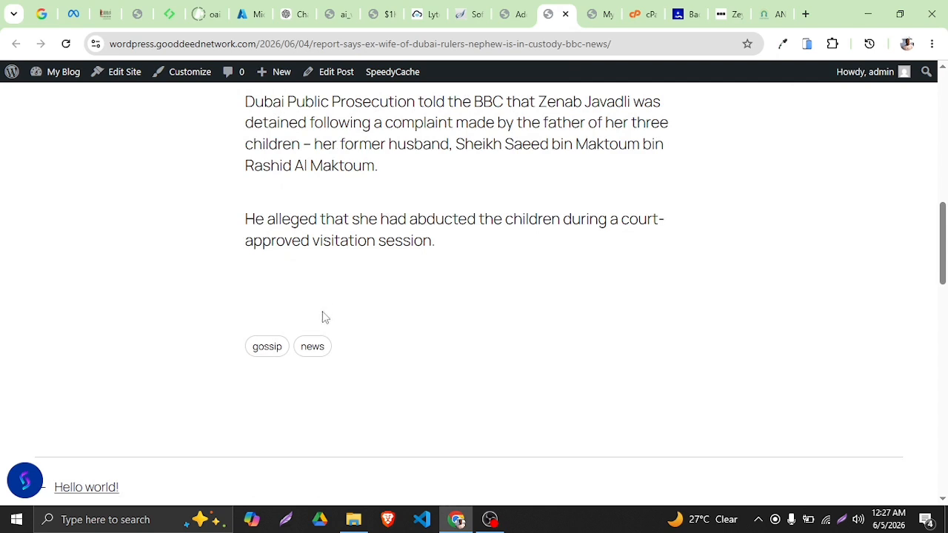
# - Browse the live site through the gossip tag archive, the blog home page and the Sample Page
pyautogui.click(263, 353)
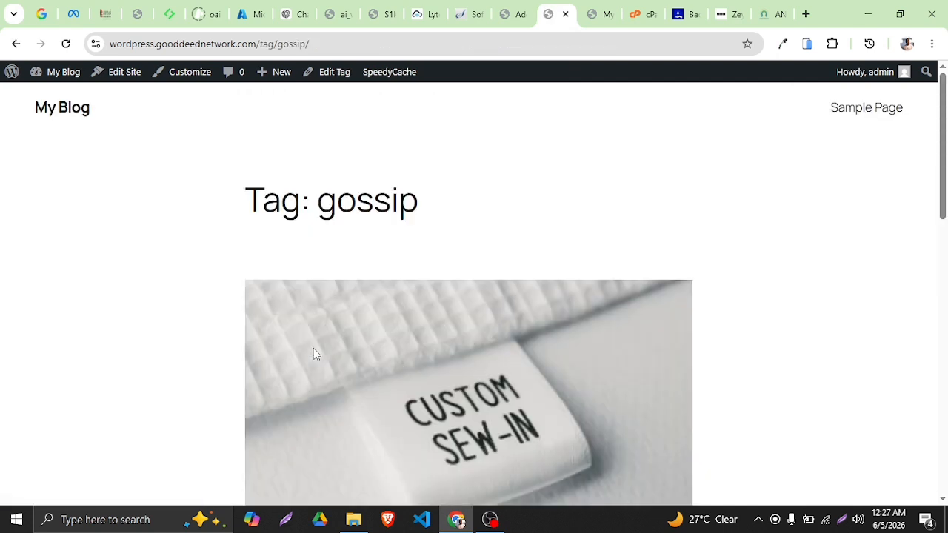
pyautogui.scroll(-10, 380, 280)
pyautogui.scroll(10, 381, 280)
pyautogui.click(66, 109)
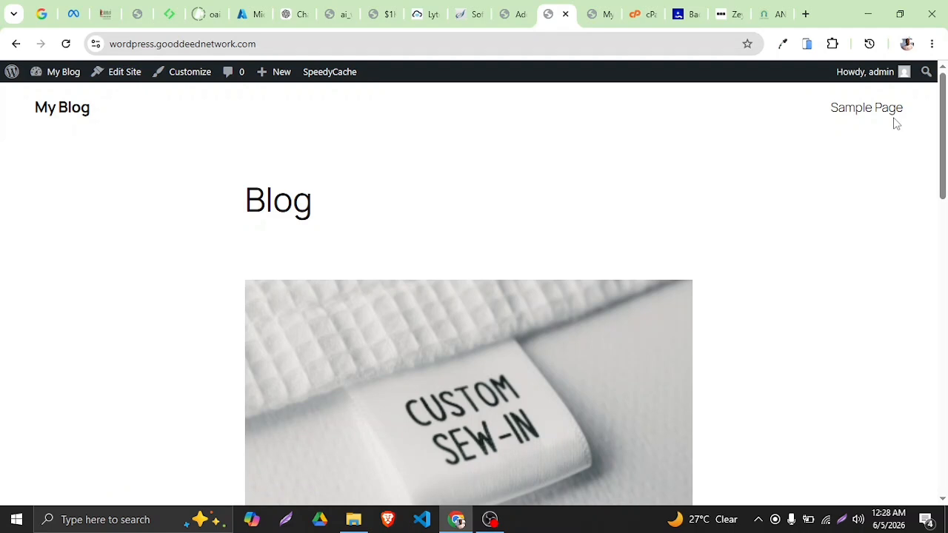
pyautogui.click(855, 111)
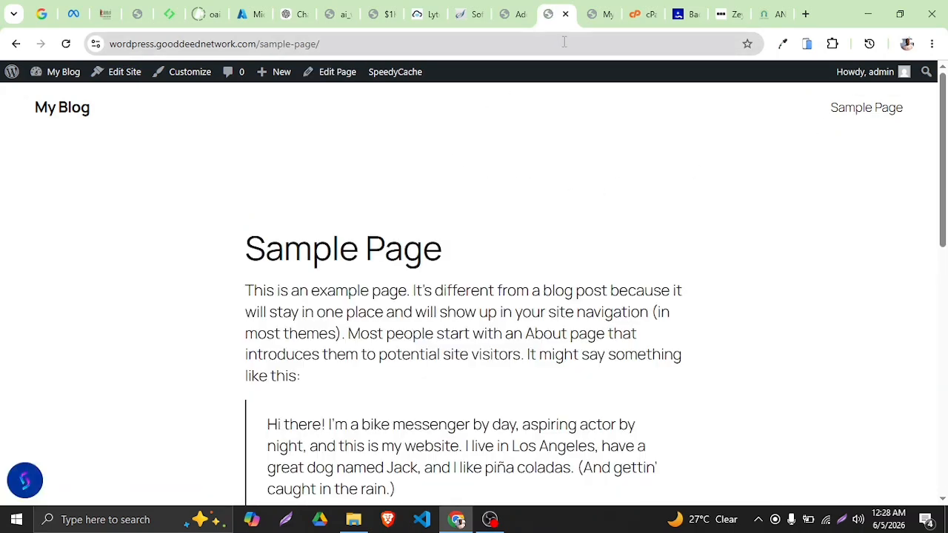
# - Return to the WordPress admin to view the list of posts and the post categories, and open the tags page
pyautogui.click(501, 13)
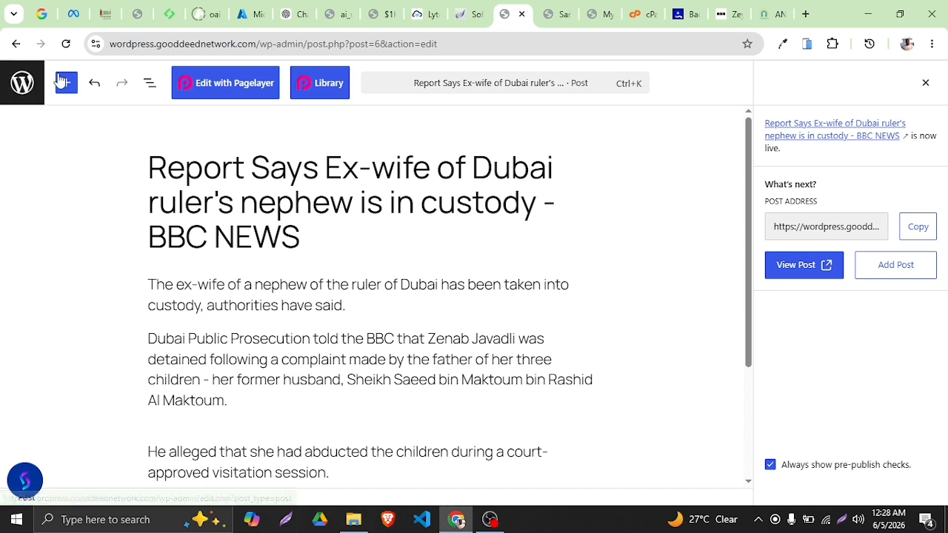
pyautogui.click(21, 89)
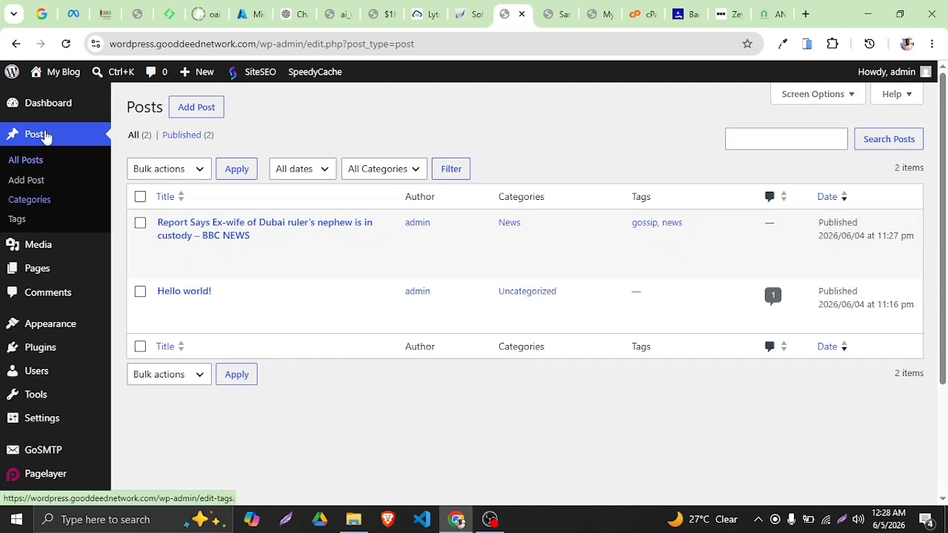
pyautogui.click(31, 200)
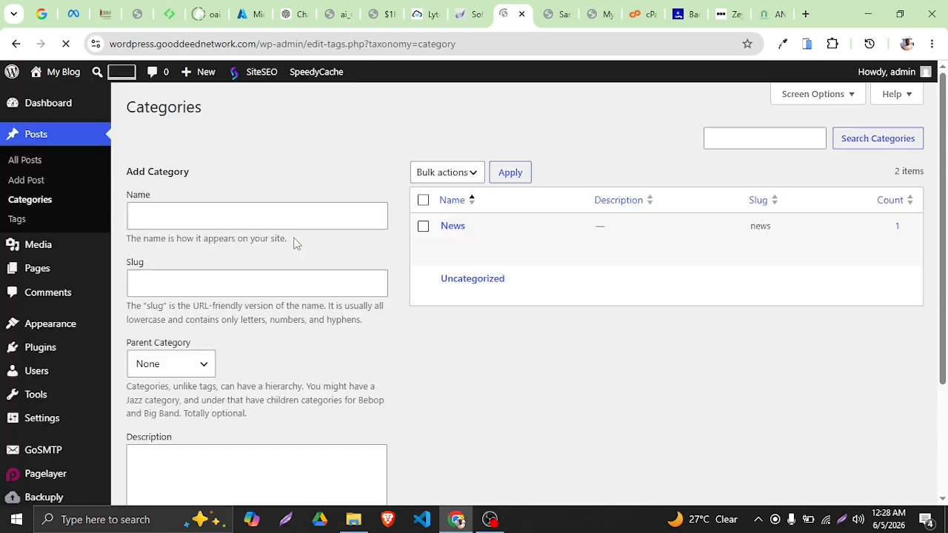
pyautogui.moveTo(512, 242)
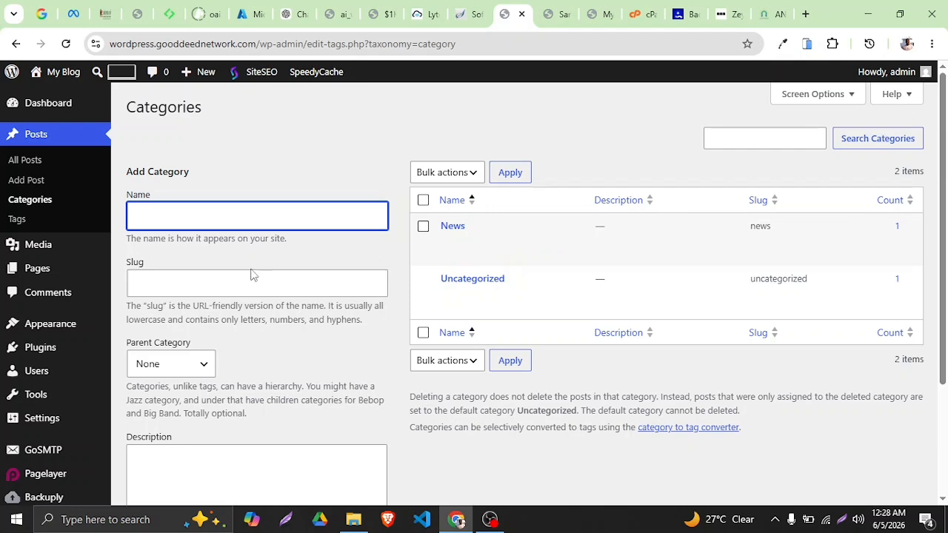
pyautogui.click(17, 219)
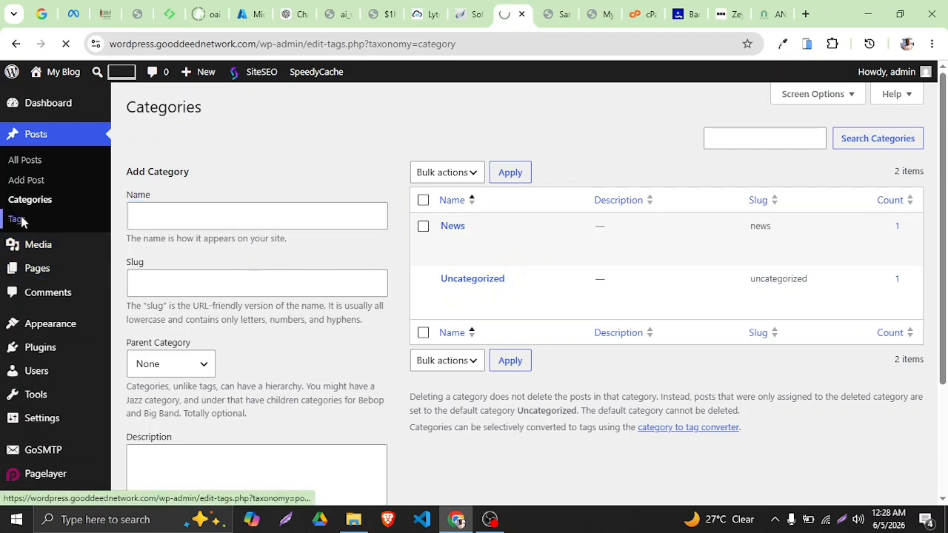
pyautogui.click(40, 250)
pyautogui.click(148, 248)
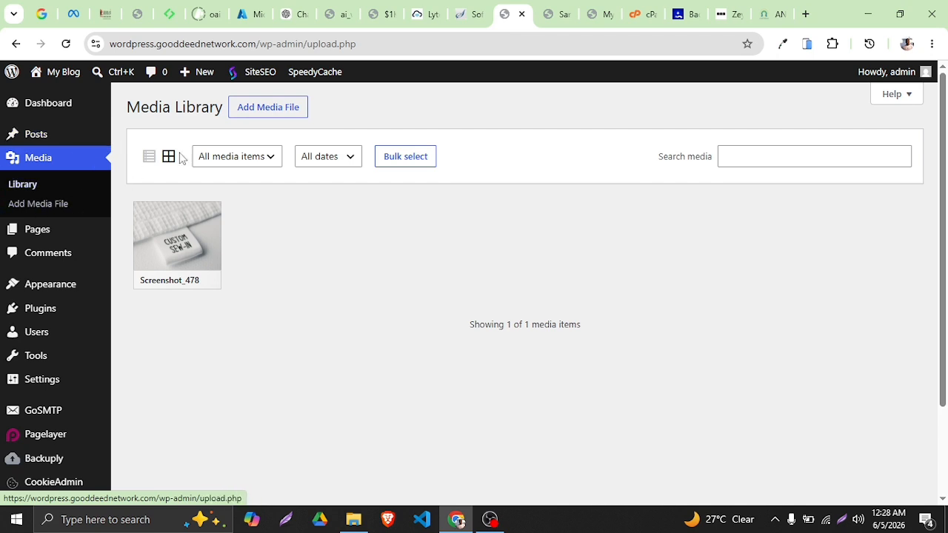
pyautogui.click(246, 117)
pyautogui.click(480, 218)
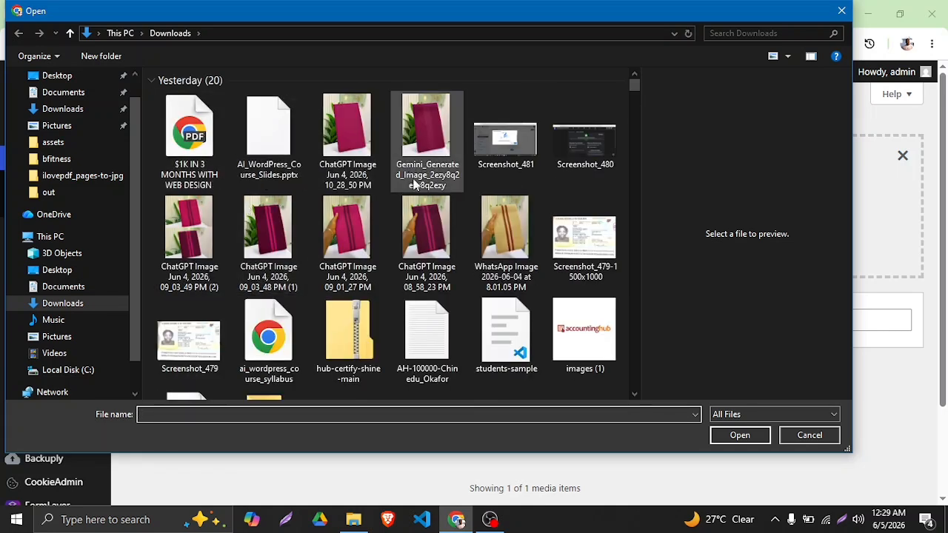
pyautogui.scroll(-3, 405, 276)
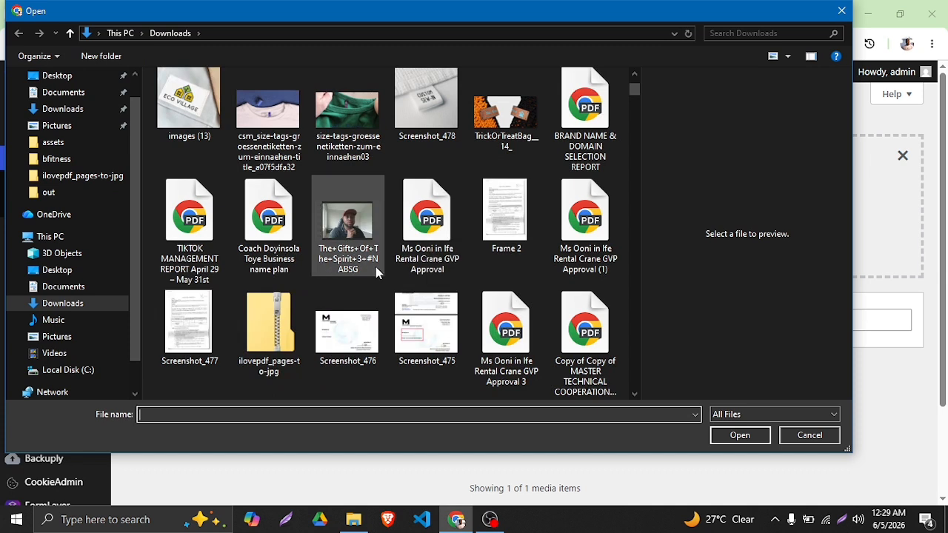
pyautogui.scroll(-3, 399, 252)
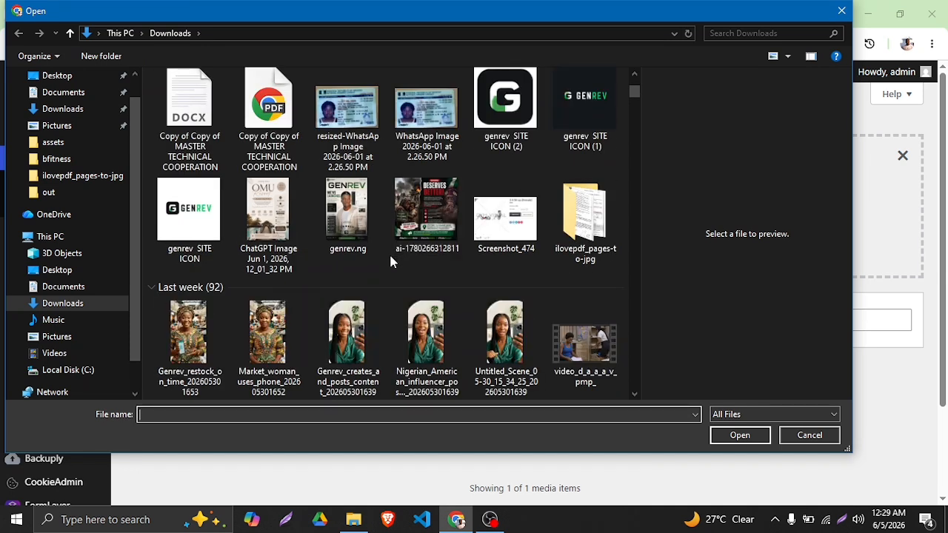
pyautogui.click(423, 226)
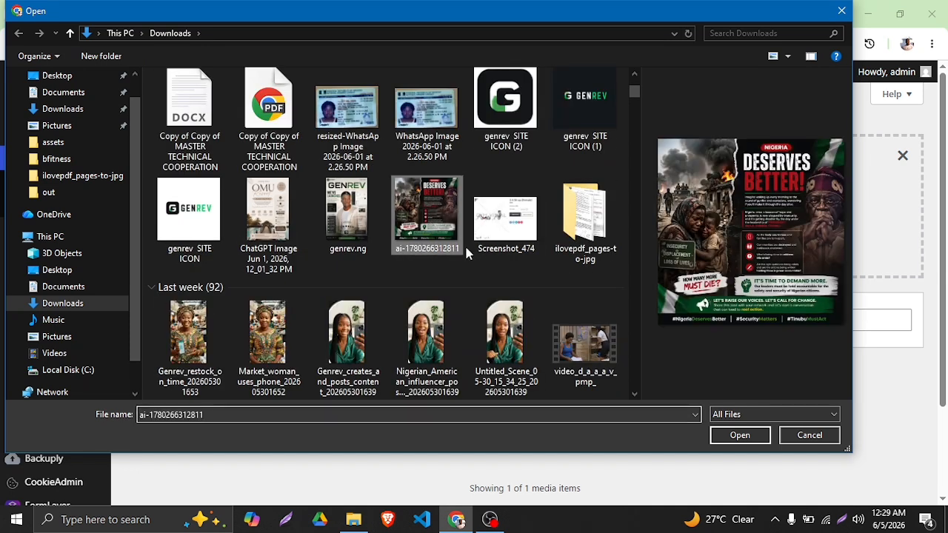
pyautogui.click(716, 436)
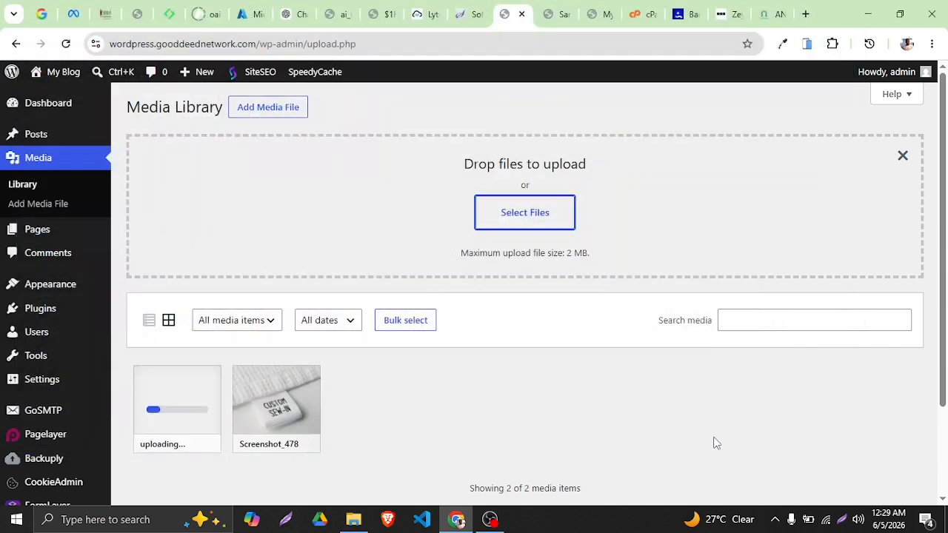
pyautogui.moveTo(50, 232)
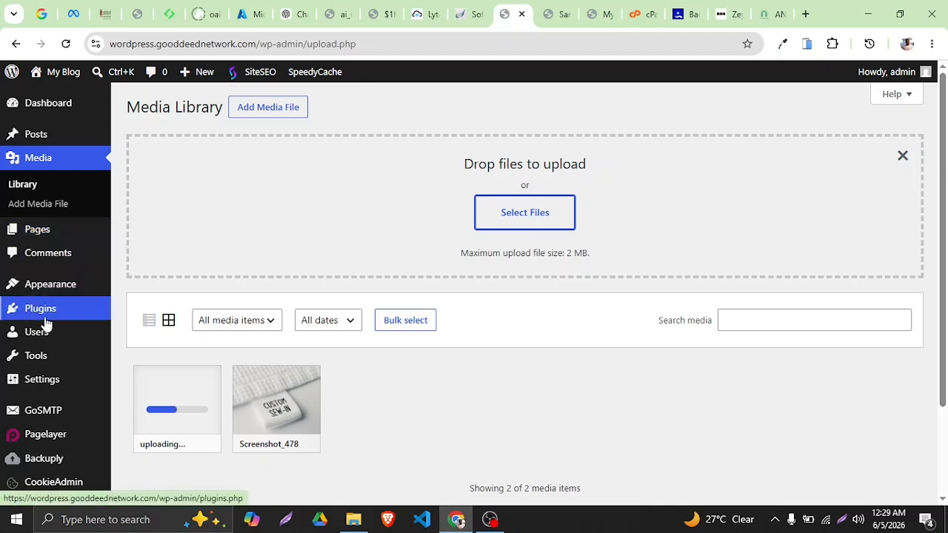
pyautogui.moveTo(39, 343)
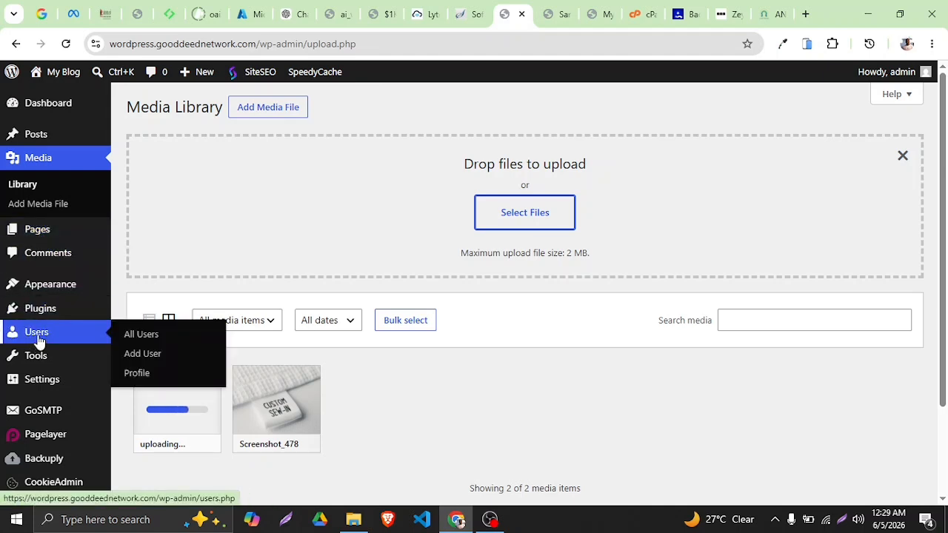
pyautogui.moveTo(60, 287)
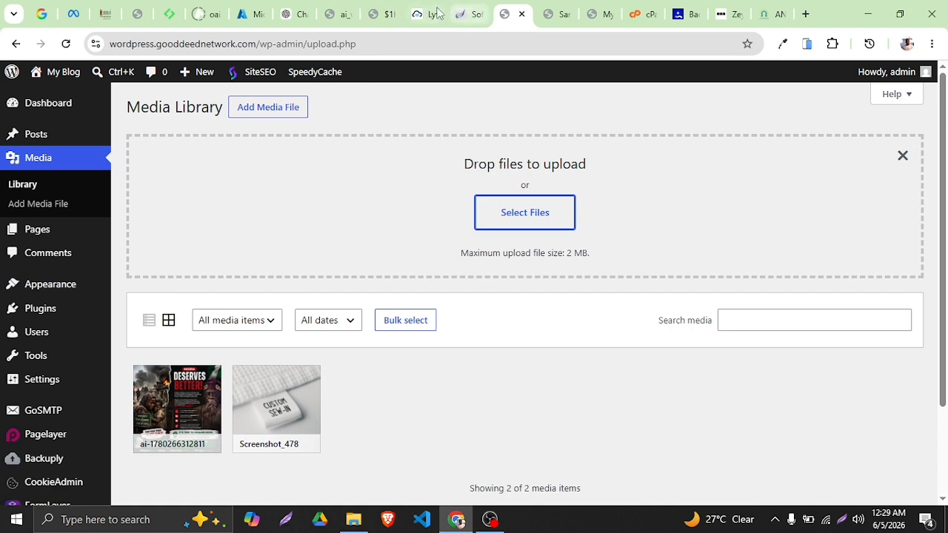
# - Search Google for "what are wordpress themes" in place of the open testing.gooddeednetwork.com page
pyautogui.click(587, 14)
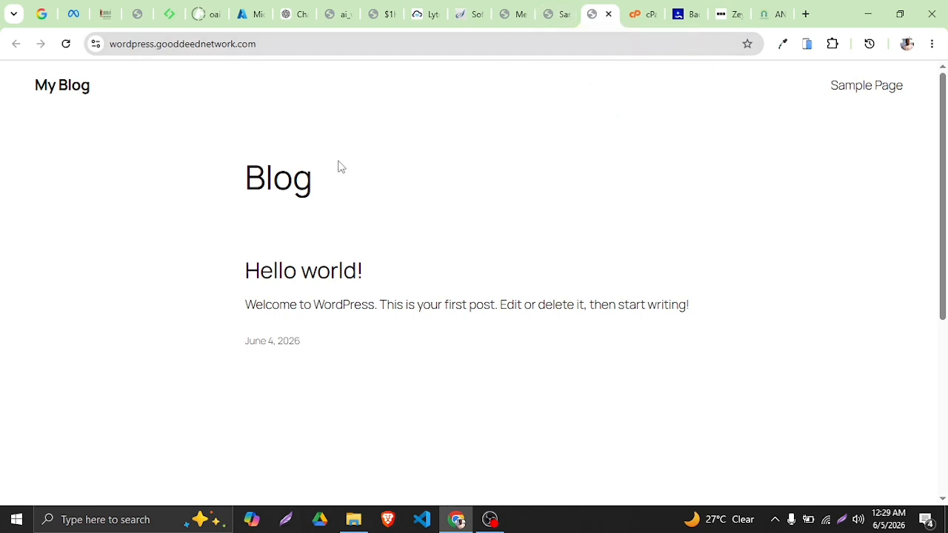
pyautogui.click(758, 19)
pyautogui.click(571, 43)
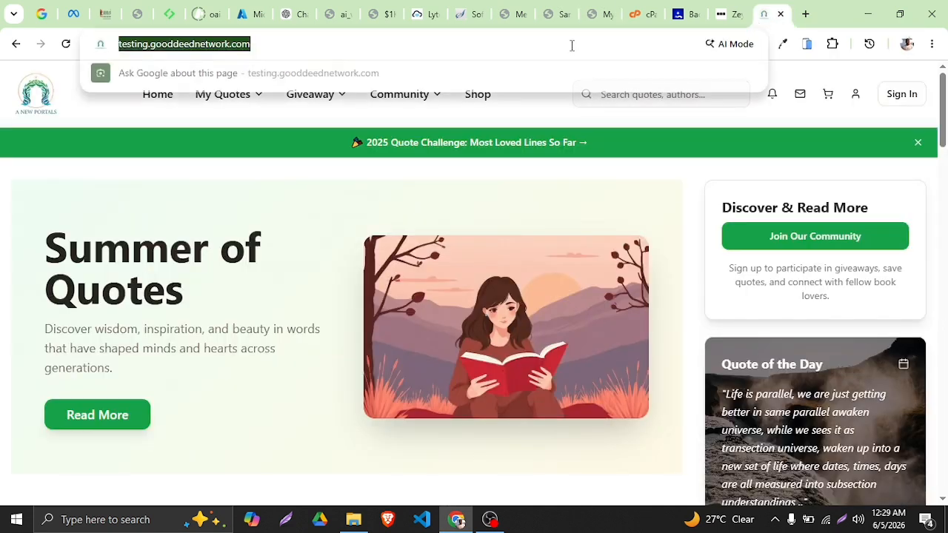
pyautogui.write('what w')
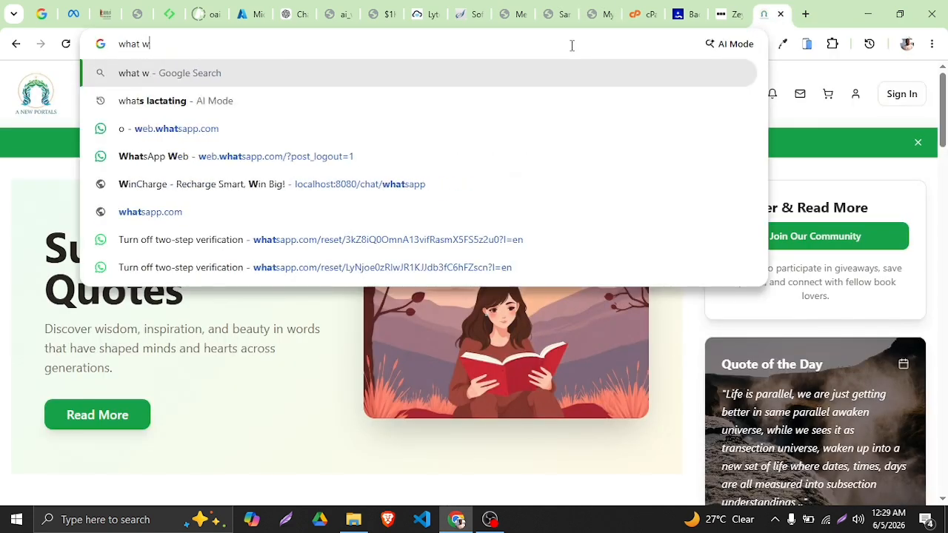
pyautogui.press('BackSpace')
pyautogui.write('are wo')
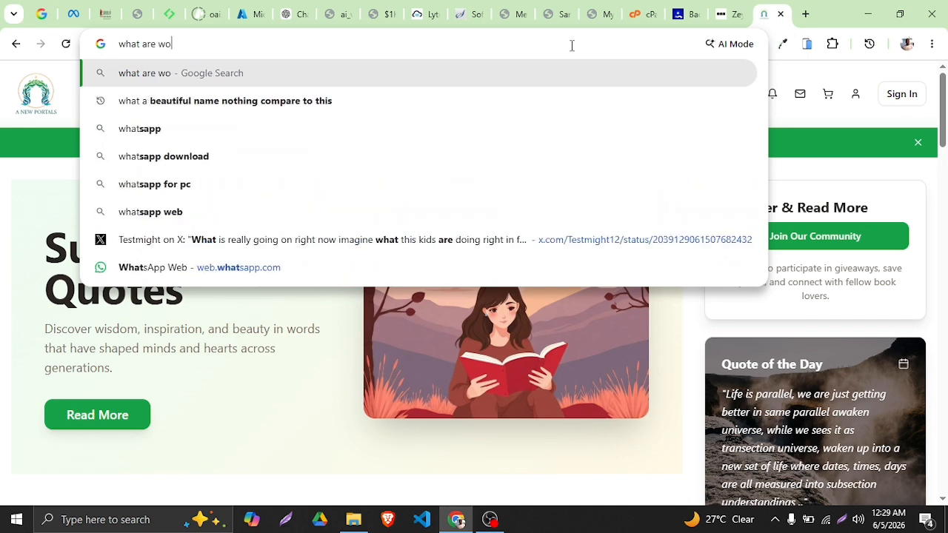
pyautogui.write('rdpress themes')
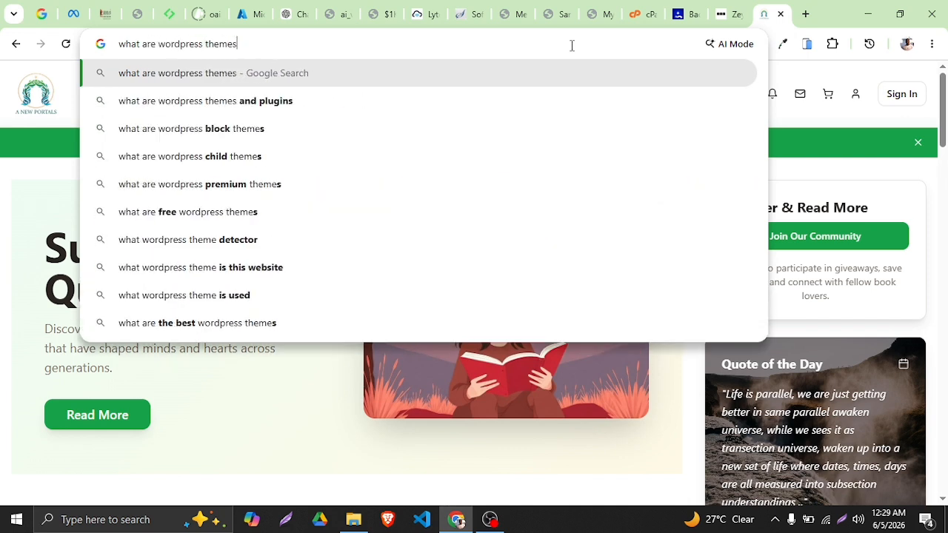
pyautogui.press('Return')
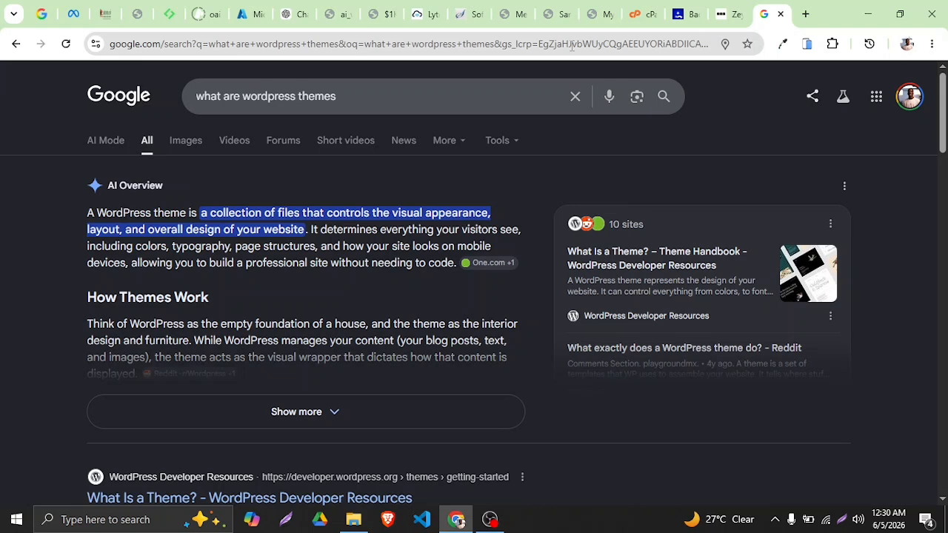
# - Close the GoodDeed Network Backuply backup page in the browser
pyautogui.click(692, 16)
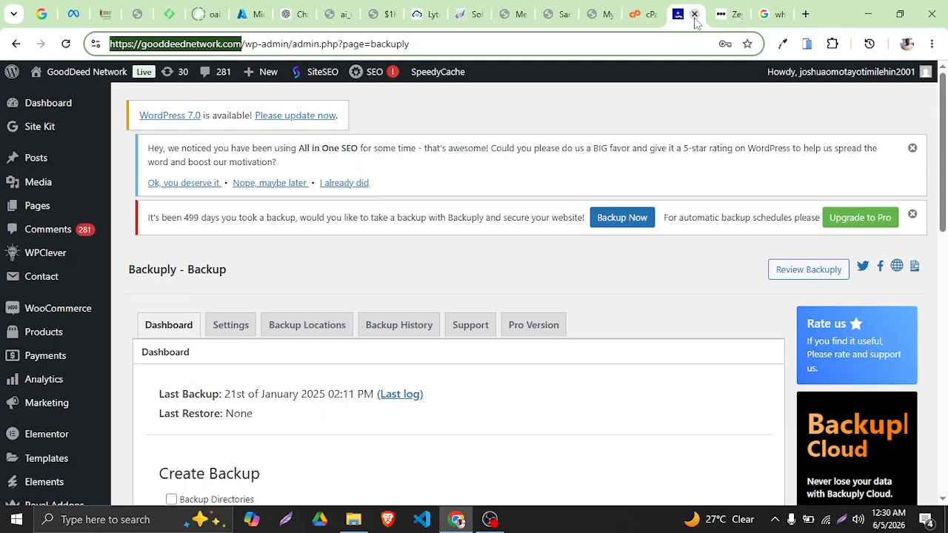
pyautogui.click(694, 15)
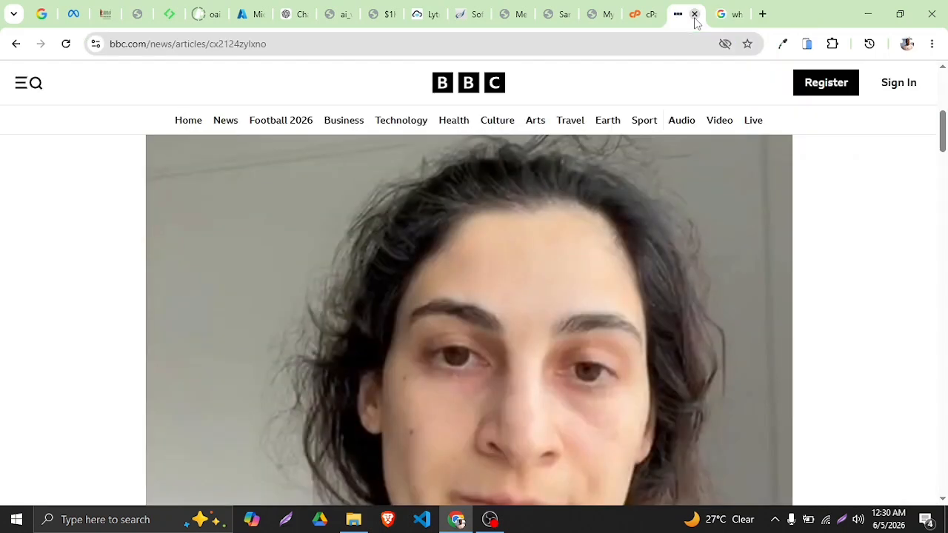
# - Close the BBC article and open the installed themes page in the WordPress admin
pyautogui.click(695, 15)
pyautogui.click(502, 9)
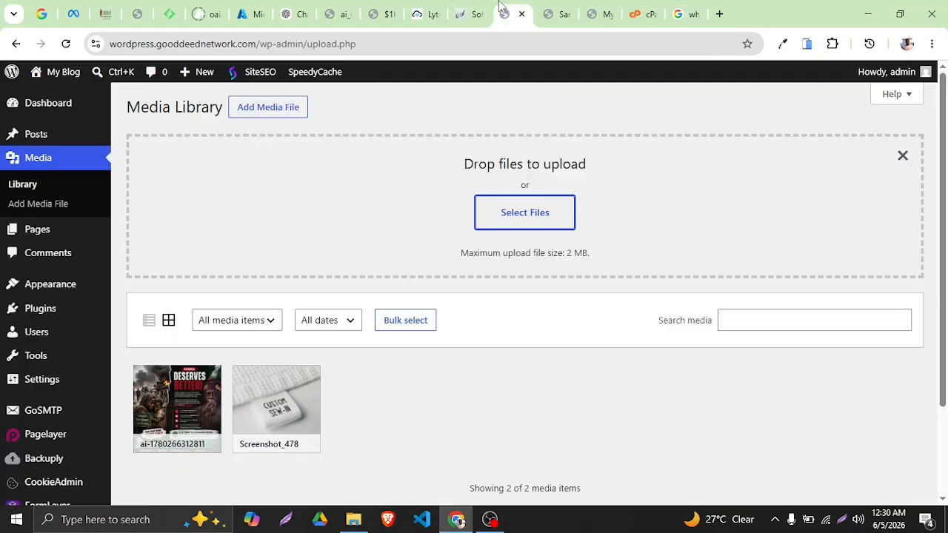
pyautogui.moveTo(28, 303)
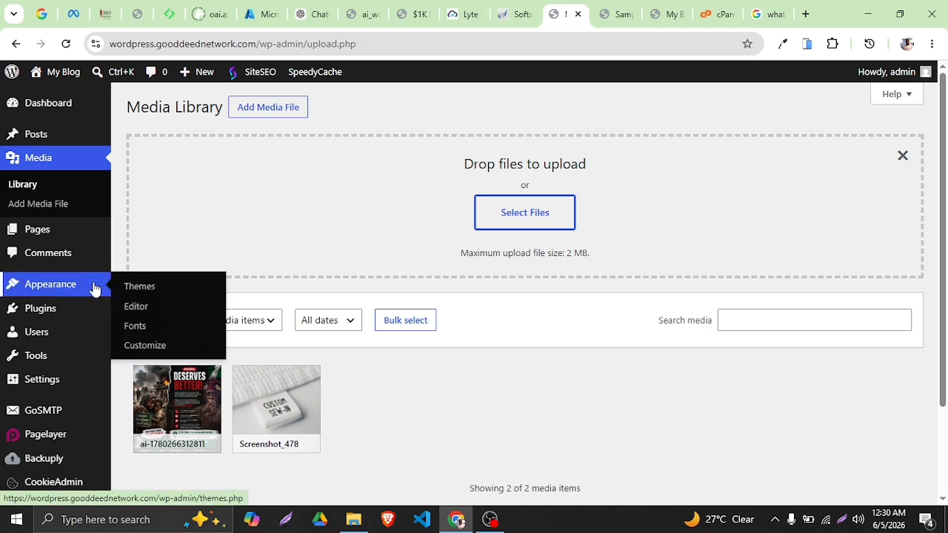
pyautogui.click(135, 287)
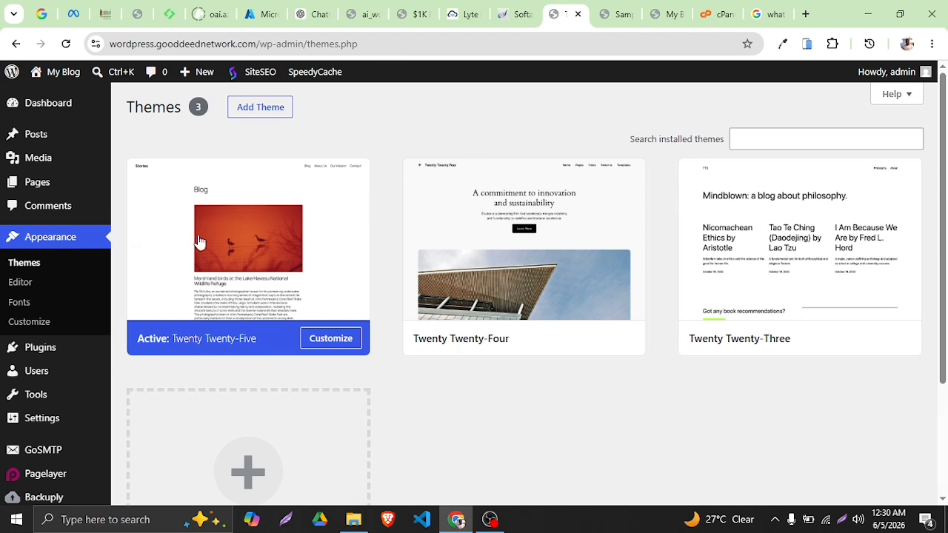
# - Review the details of the active Twenty Twenty-Five theme against the live Sample Page, and close the details
pyautogui.moveTo(154, 182)
pyautogui.click(235, 254)
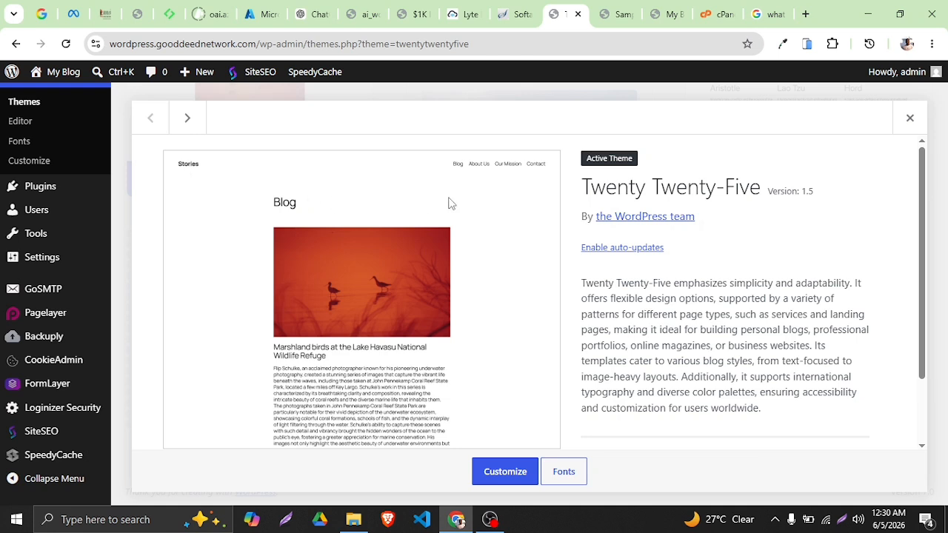
pyautogui.scroll(-2, 320, 317)
pyautogui.scroll(2, 320, 317)
pyautogui.click(619, 14)
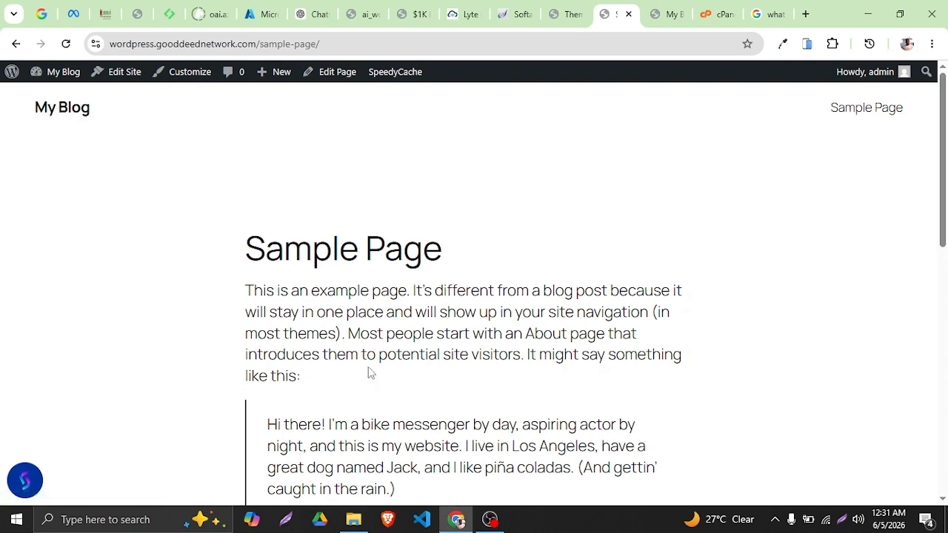
pyautogui.click(567, 14)
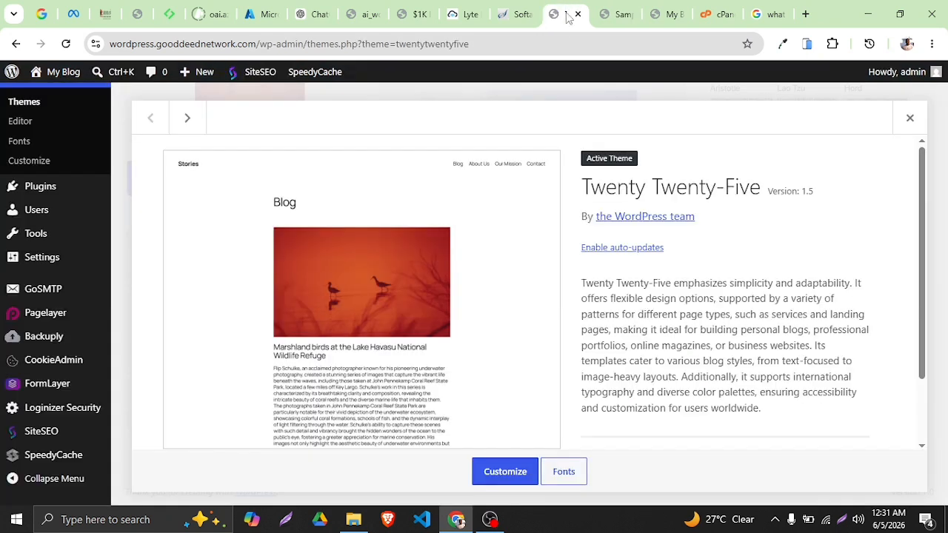
pyautogui.click(910, 122)
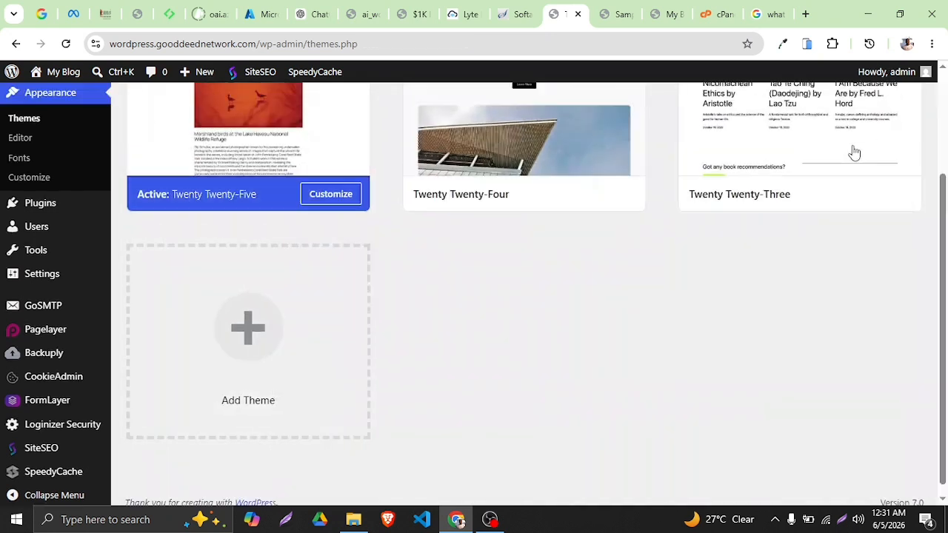
pyautogui.scroll(2, 475, 283)
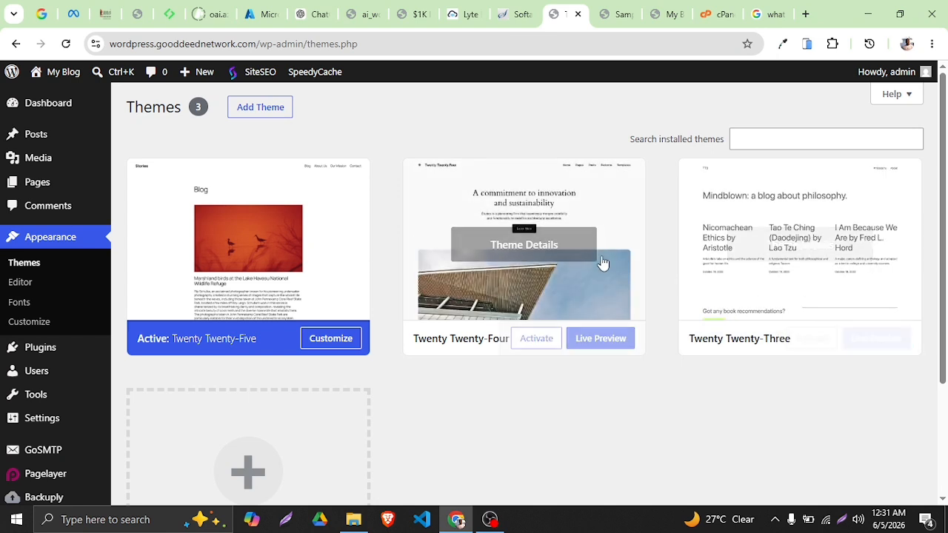
# - Open the page for adding themes and browse the popular ones
pyautogui.click(277, 117)
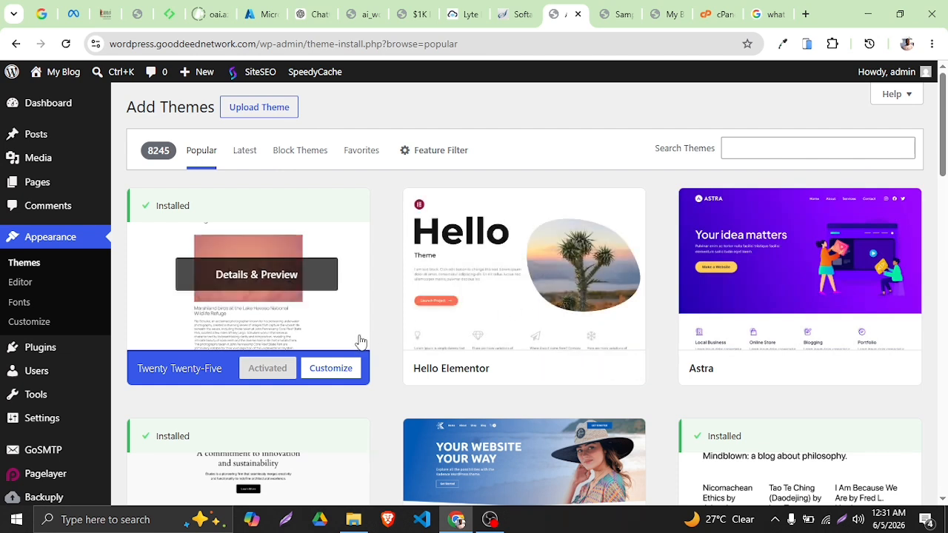
pyautogui.scroll(-2, 360, 341)
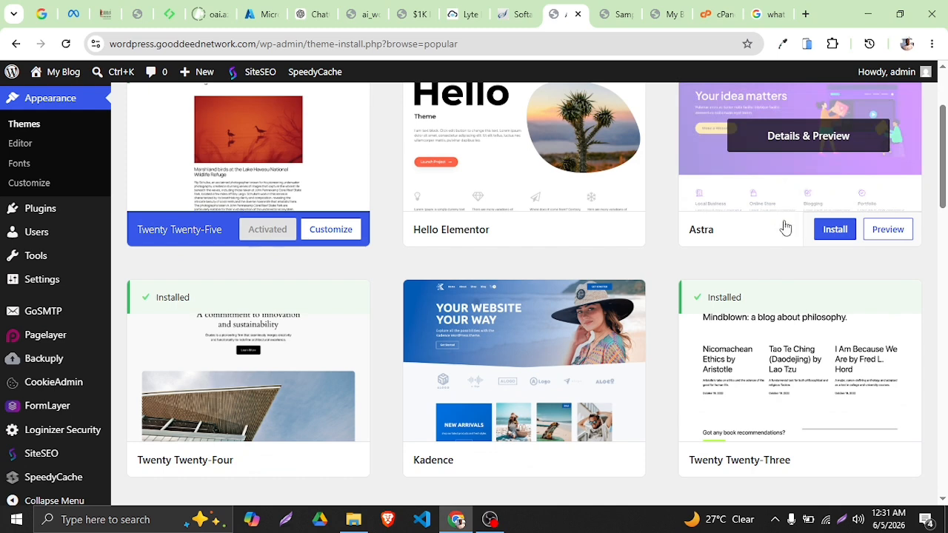
pyautogui.scroll(2, 803, 222)
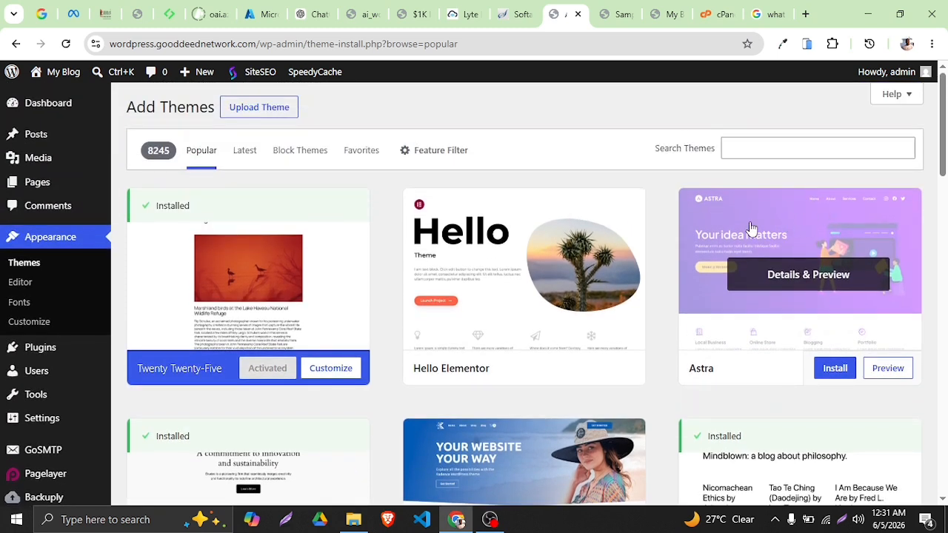
pyautogui.scroll(-1, 752, 229)
pyautogui.scroll(-5, 752, 229)
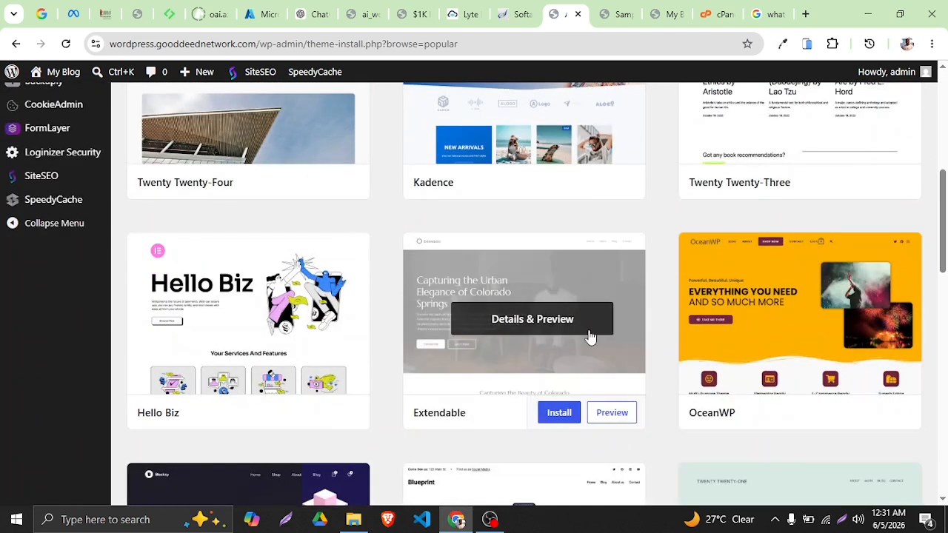
pyautogui.scroll(6, 539, 326)
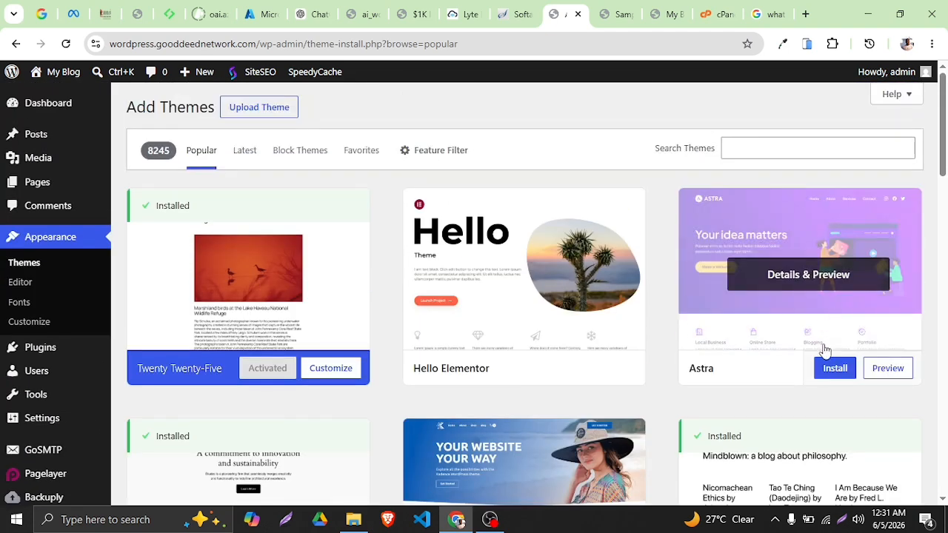
# - Preview the Astra theme's demo page, and install and activate the theme
pyautogui.click(802, 274)
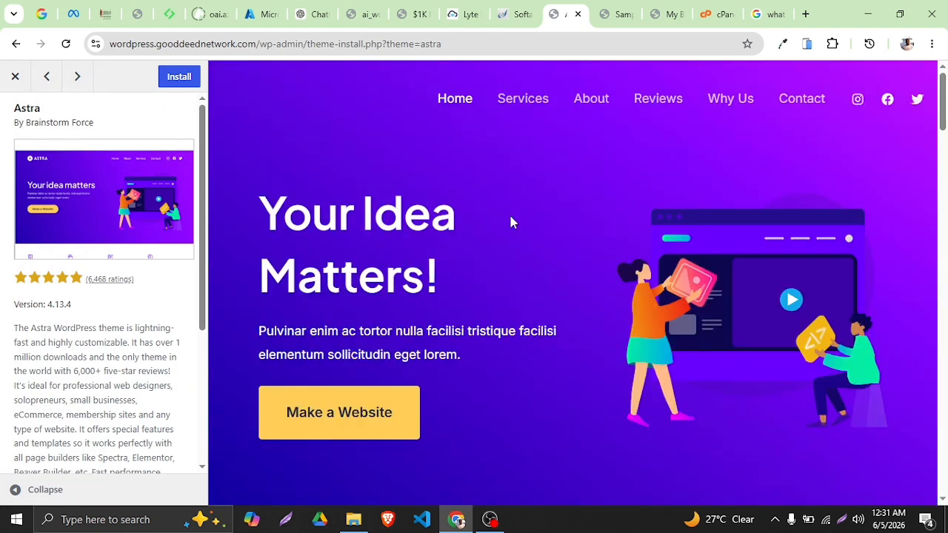
pyautogui.scroll(-10, 510, 217)
pyautogui.scroll(-3, 511, 220)
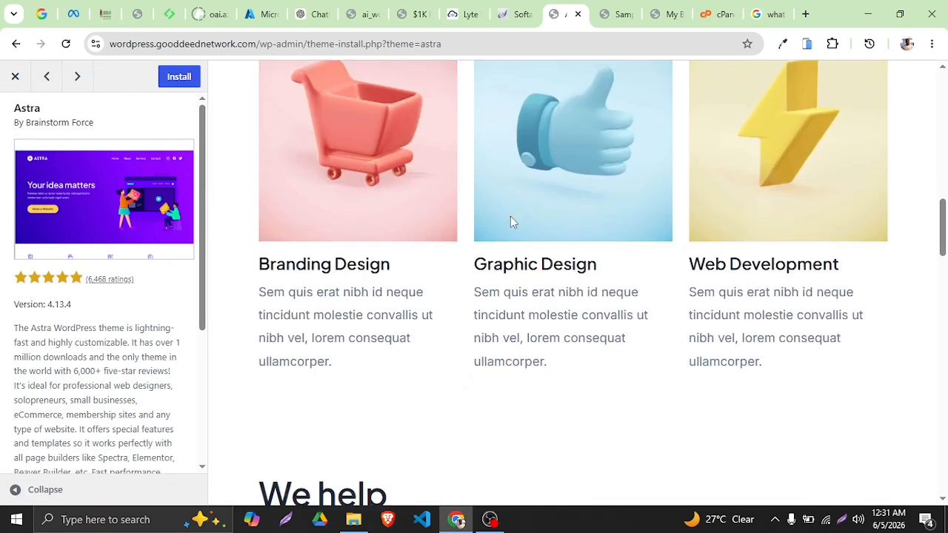
pyautogui.scroll(8, 511, 220)
pyautogui.scroll(3, 511, 220)
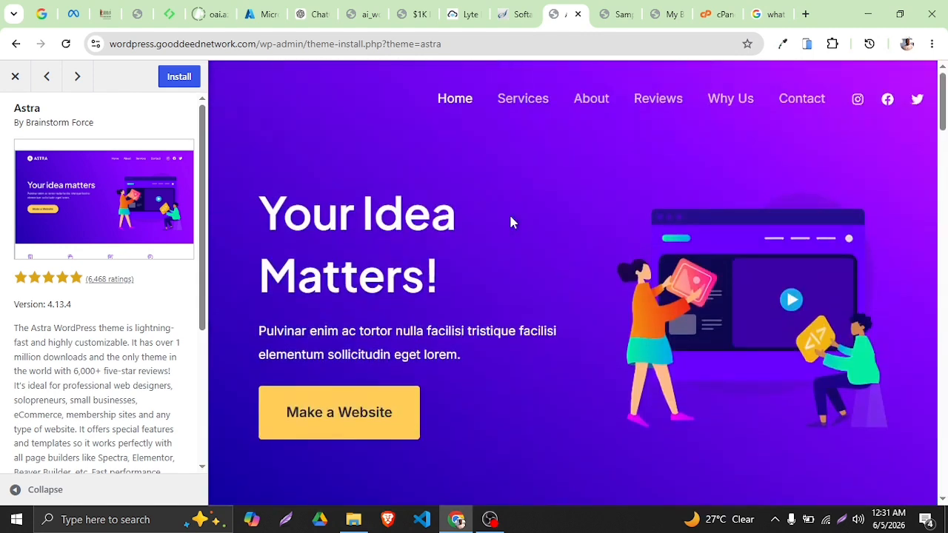
pyautogui.click(178, 79)
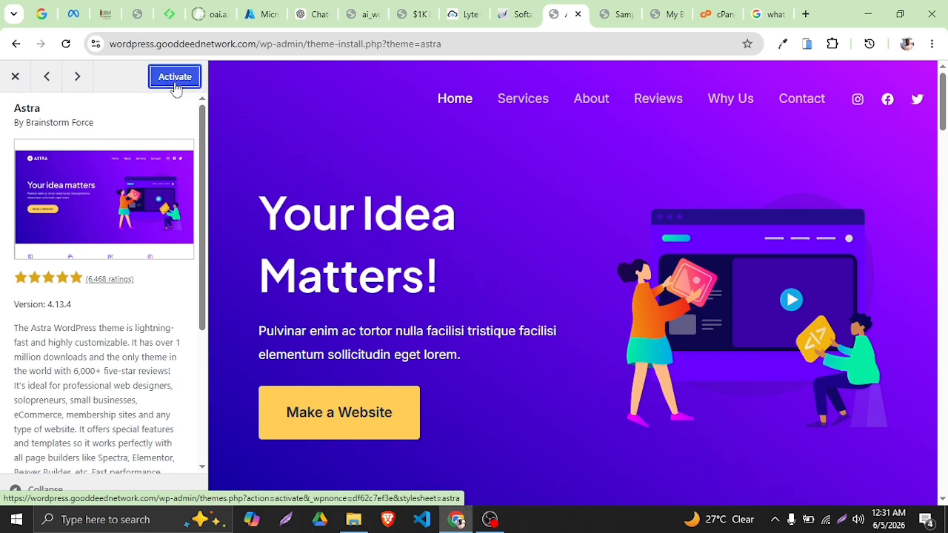
pyautogui.click(177, 82)
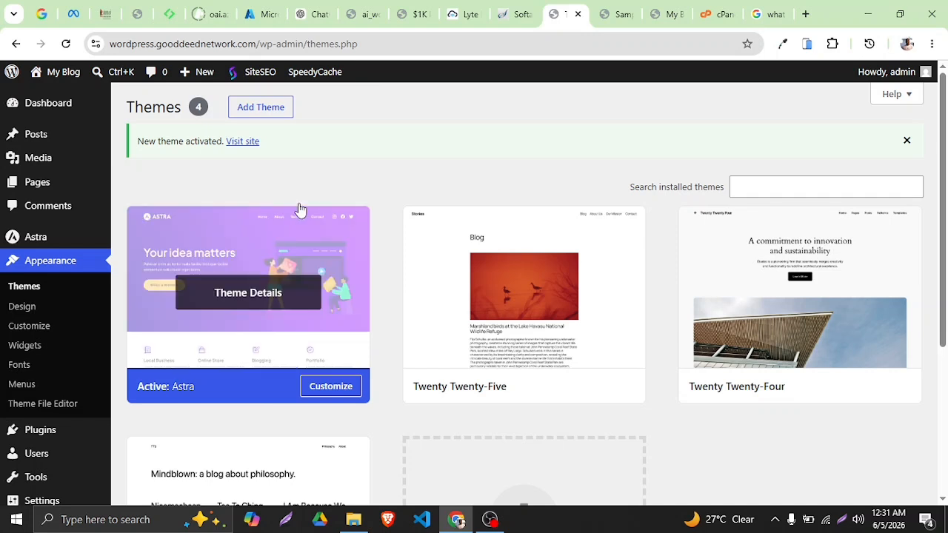
# - Reload the live Sample Page and go to the wordpress.gooddeednetwork.com homepage to examine the blog under the Astra theme
pyautogui.click(618, 13)
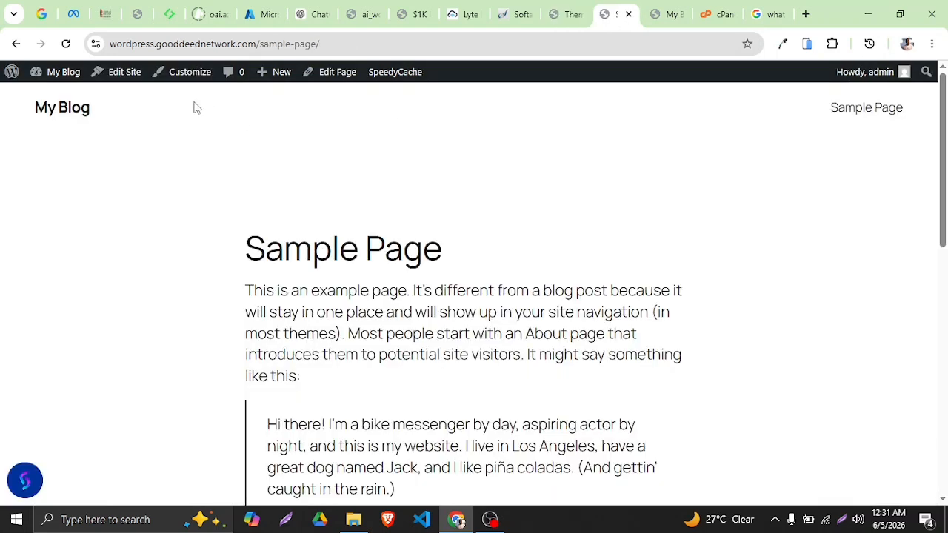
pyautogui.click(74, 50)
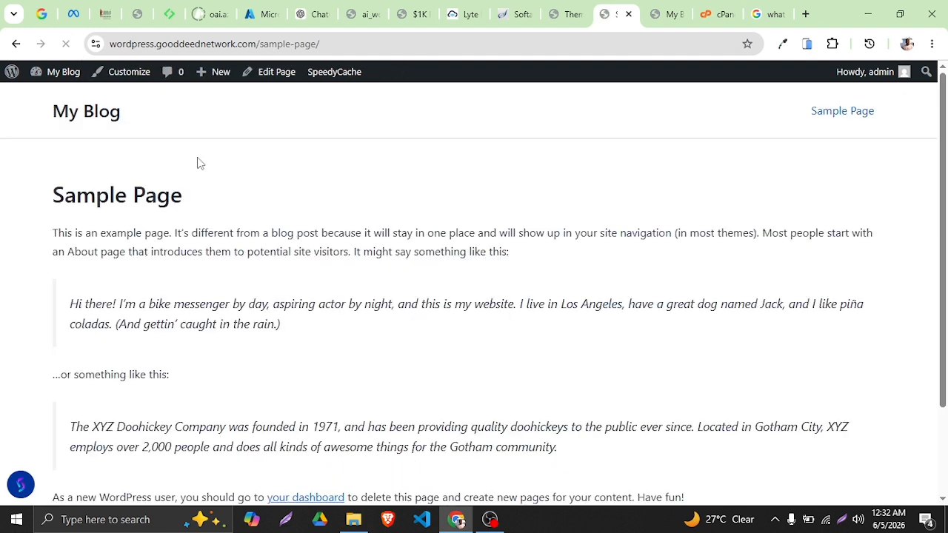
pyautogui.moveTo(260, 46); pyautogui.dragTo(345, 46)
pyautogui.press('BackSpace')
pyautogui.press('BackSpace')
pyautogui.press('Return')
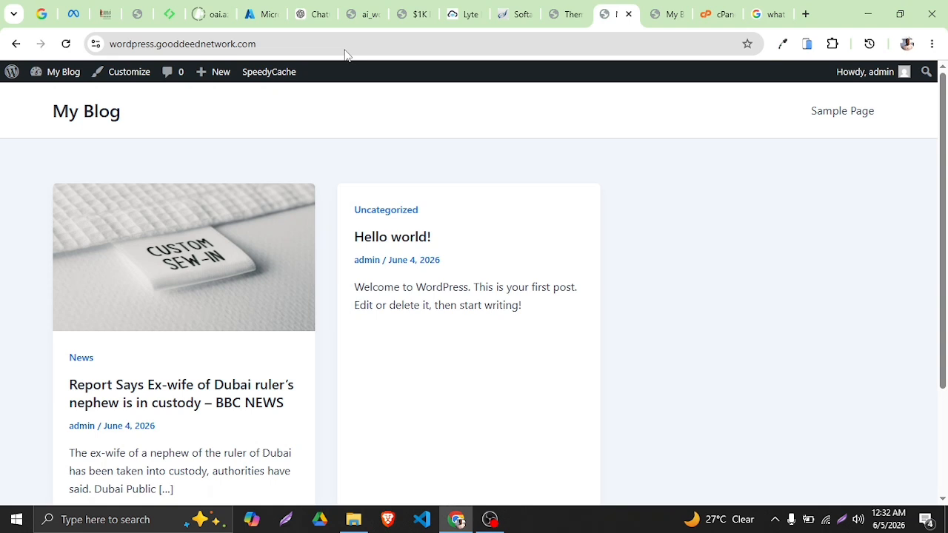
pyautogui.scroll(-2, 70, 205)
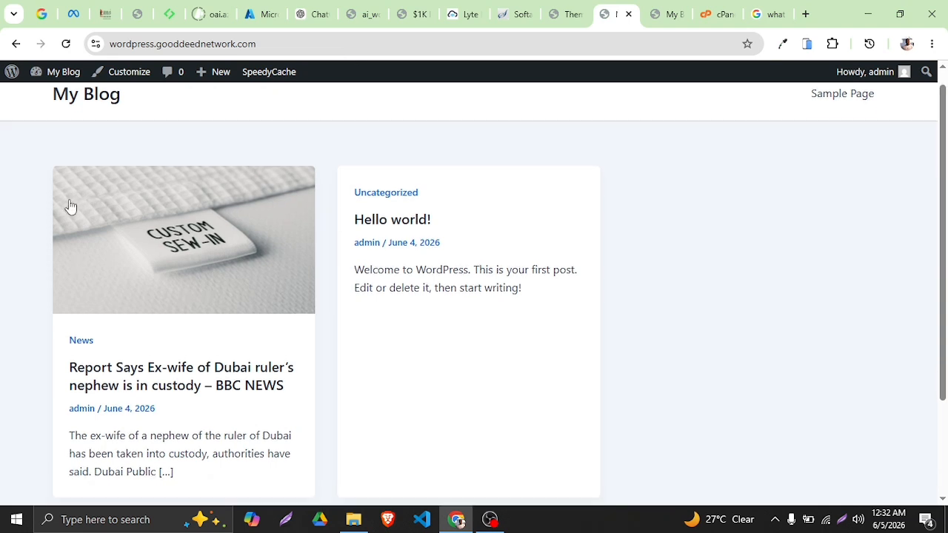
pyautogui.scroll(2, 117, 296)
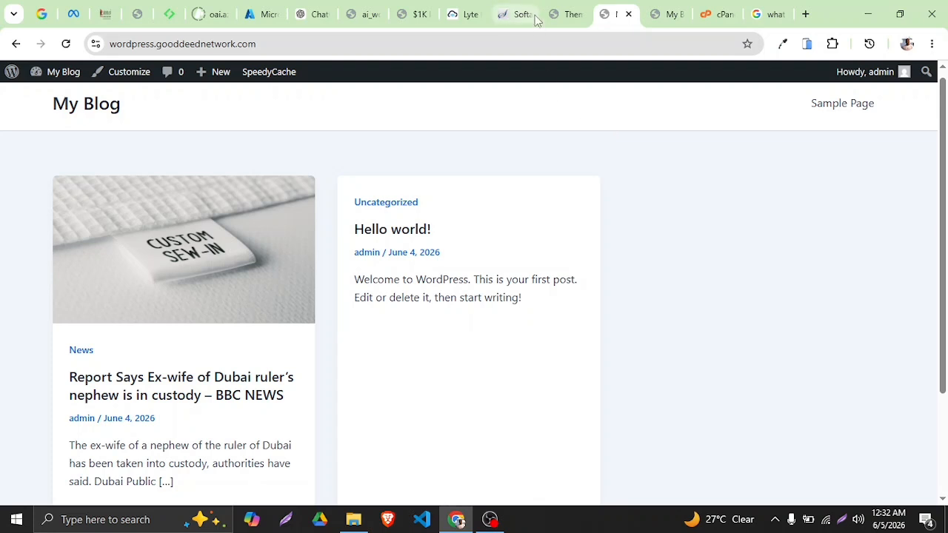
# - Return to the themes page in the admin and try to open the site's Design editor
pyautogui.click(564, 14)
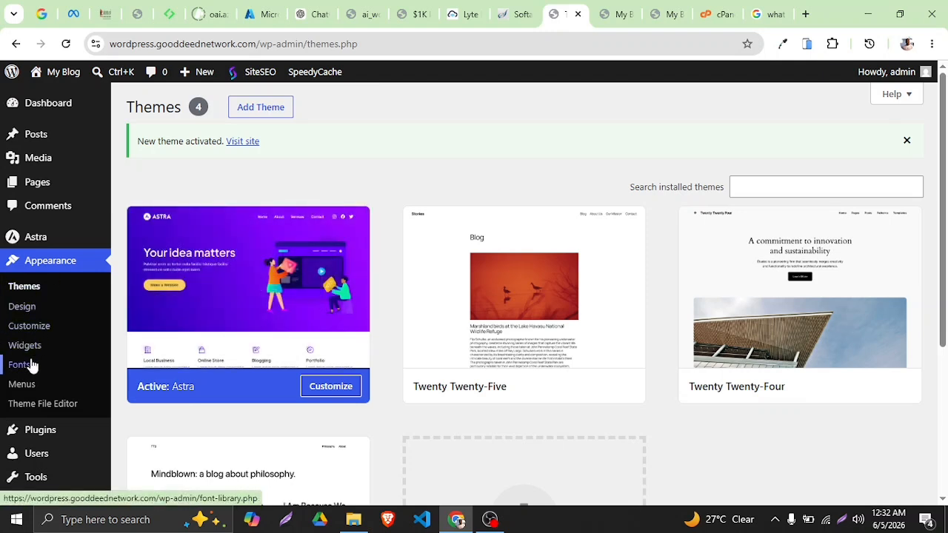
pyautogui.click(32, 314)
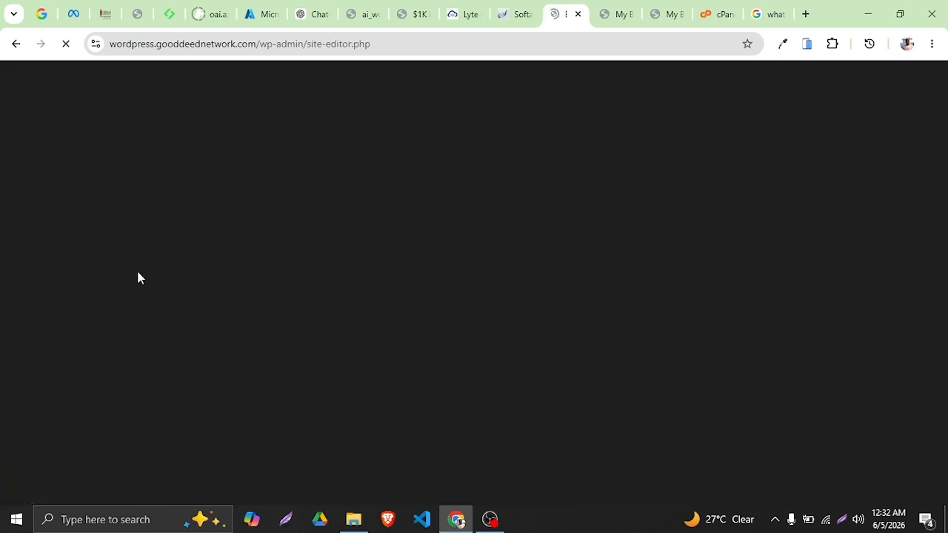
pyautogui.click(16, 44)
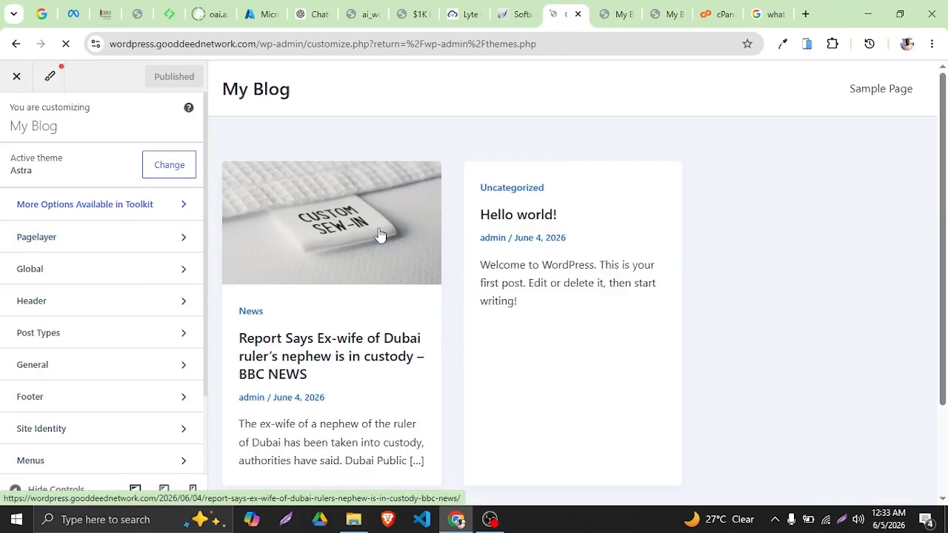
# - Open the Pagelayer color settings in the Customizer and set the primary color to #0a0000
pyautogui.click(87, 240)
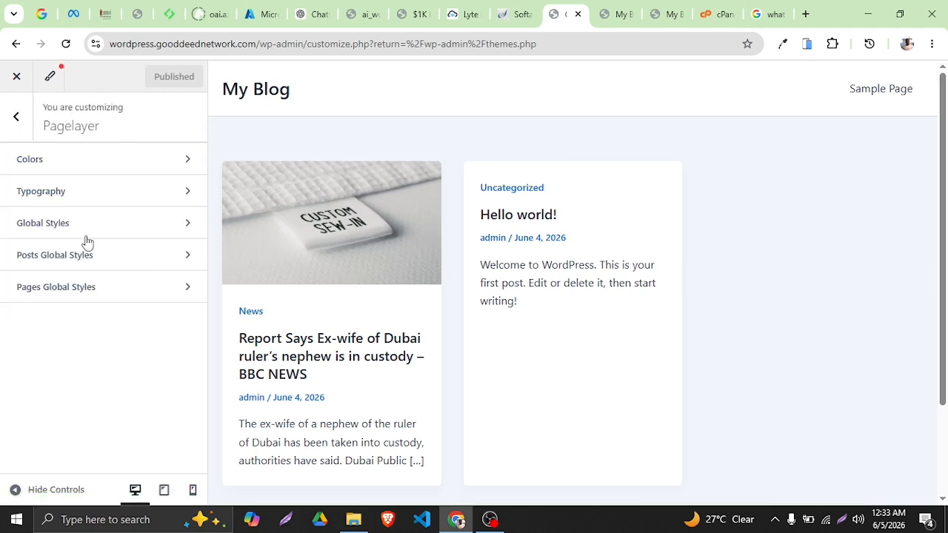
pyautogui.click(85, 171)
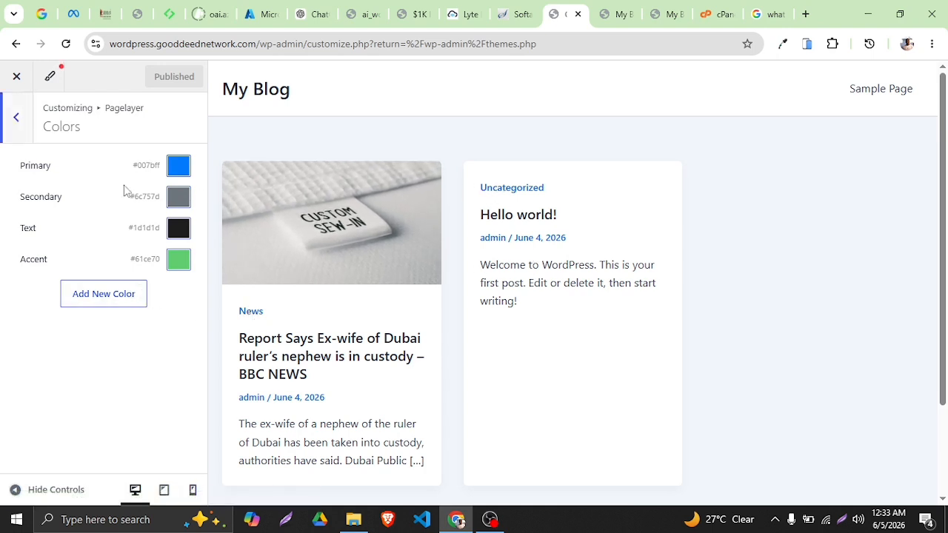
pyautogui.click(178, 167)
pyautogui.moveTo(96, 264); pyautogui.dragTo(14, 352)
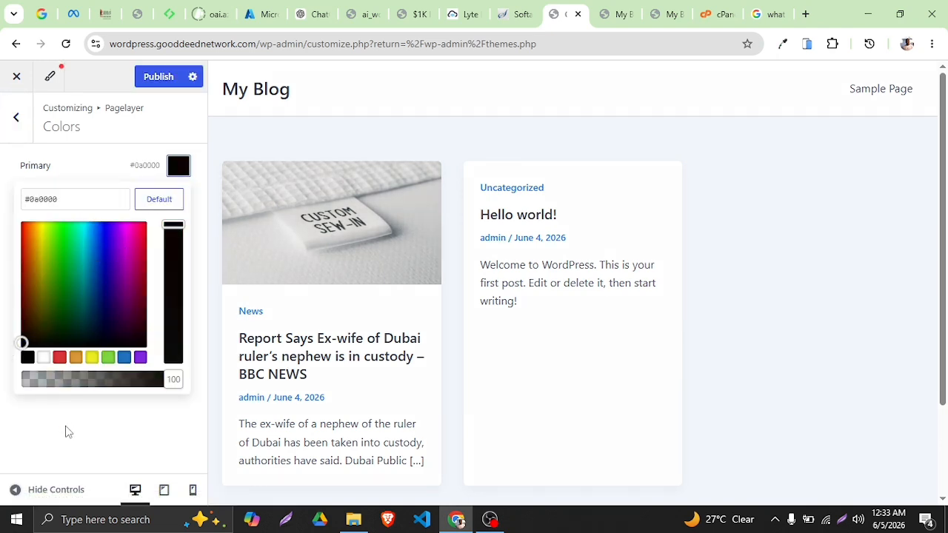
pyautogui.click(65, 430)
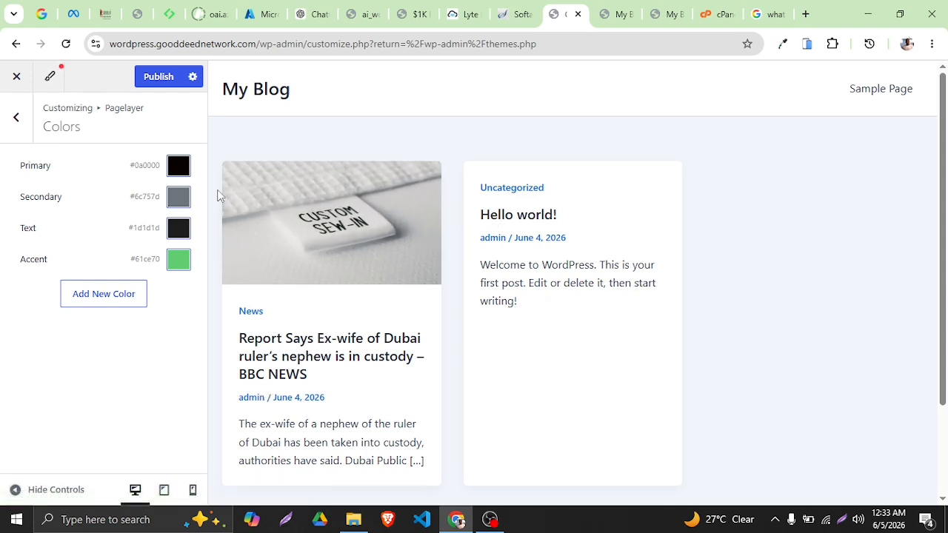
# - Set the Pagelayer secondary color to #0a0808
pyautogui.click(178, 201)
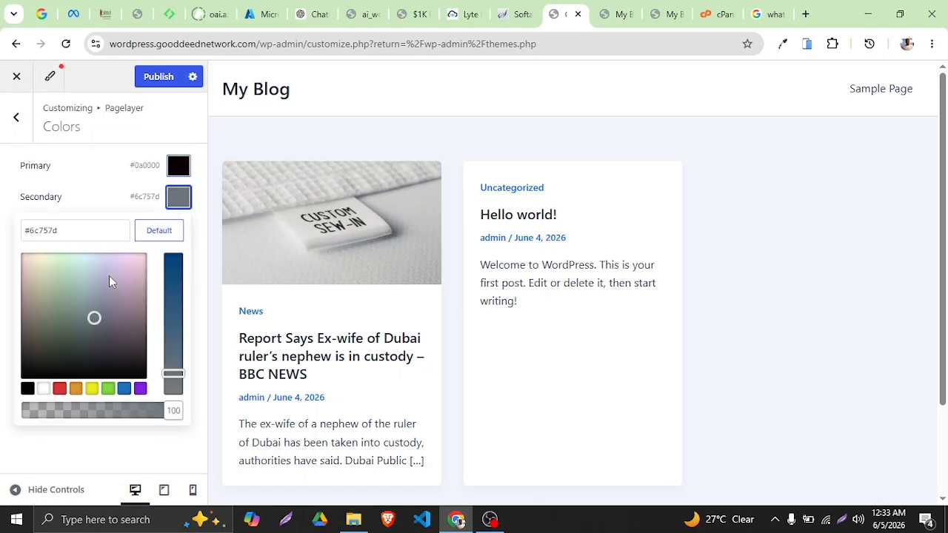
pyautogui.moveTo(94, 318); pyautogui.dragTo(20, 415)
pyautogui.click(31, 442)
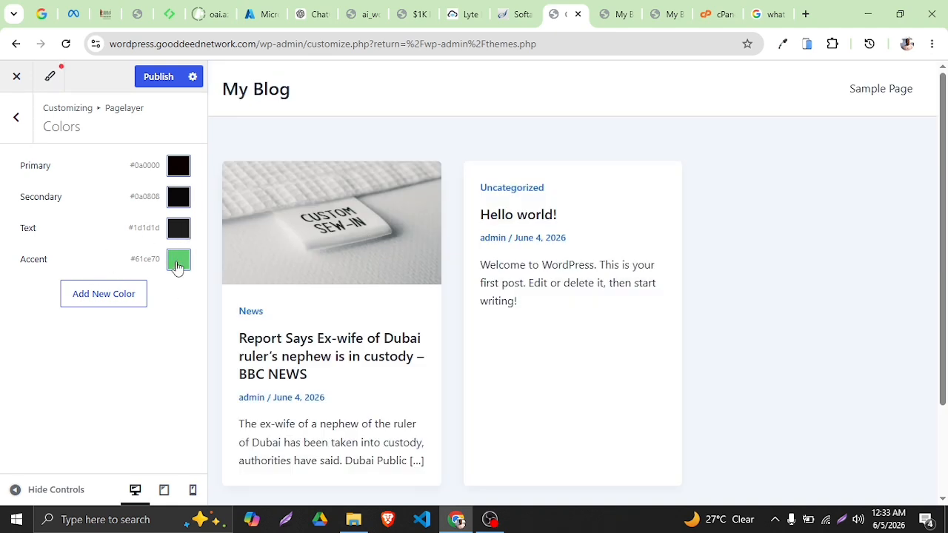
# - Set the Pagelayer accent color to #0a0404 and publish the customized colors
pyautogui.click(177, 261)
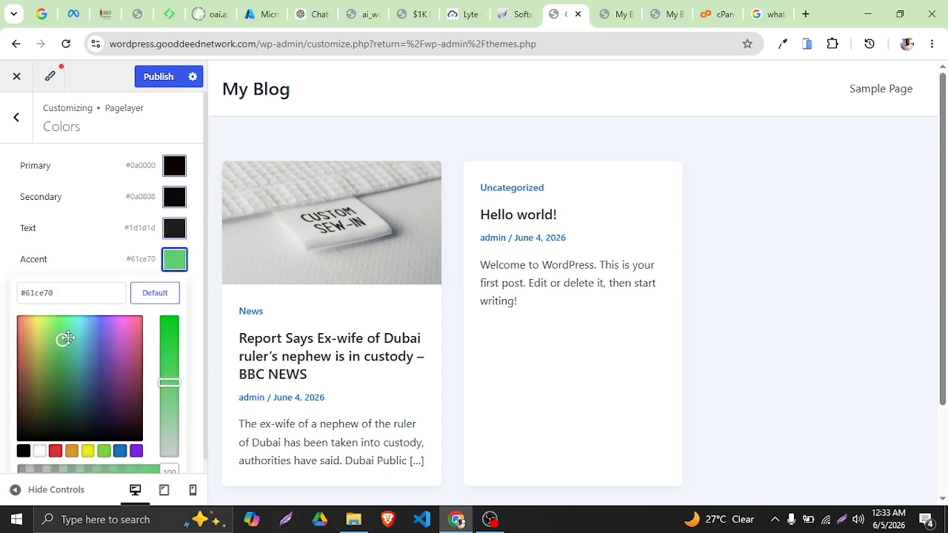
pyautogui.moveTo(64, 336); pyautogui.dragTo(17, 434)
pyautogui.click(2, 407)
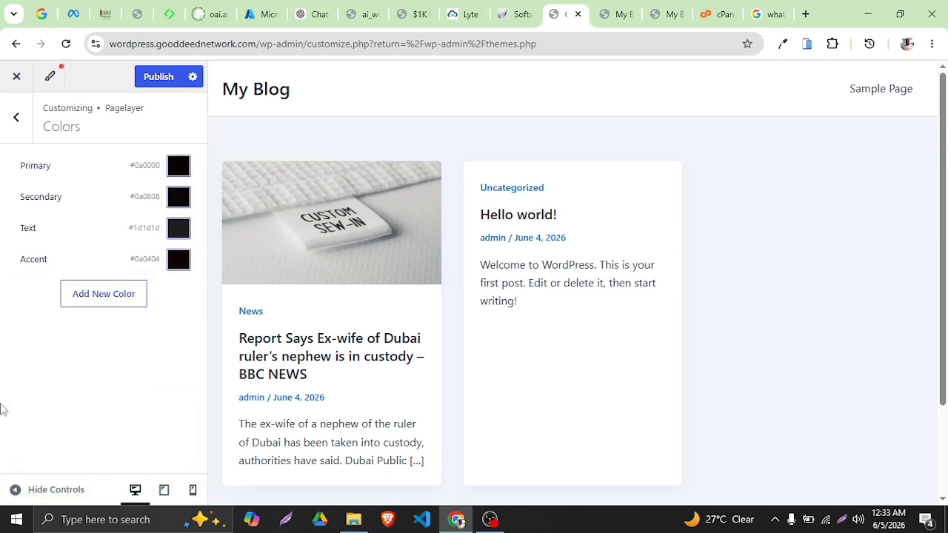
pyautogui.click(153, 78)
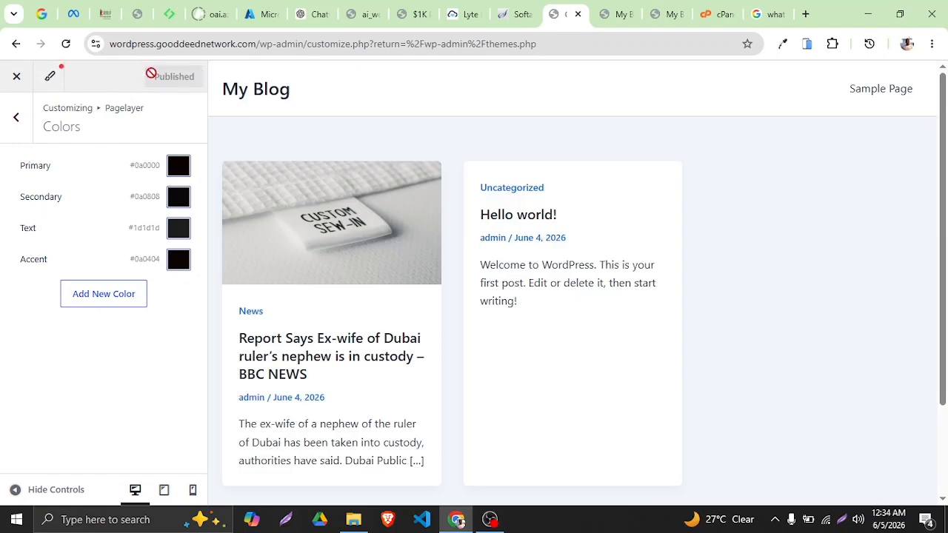
# - Open the Pagelayer typography settings and set the primary font family to Numans
pyautogui.click(17, 118)
pyautogui.click(57, 194)
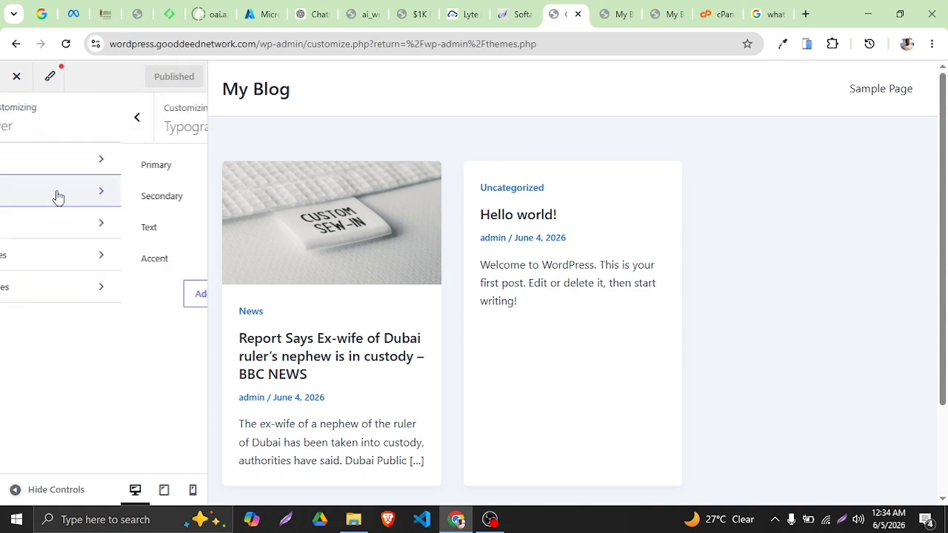
pyautogui.click(178, 169)
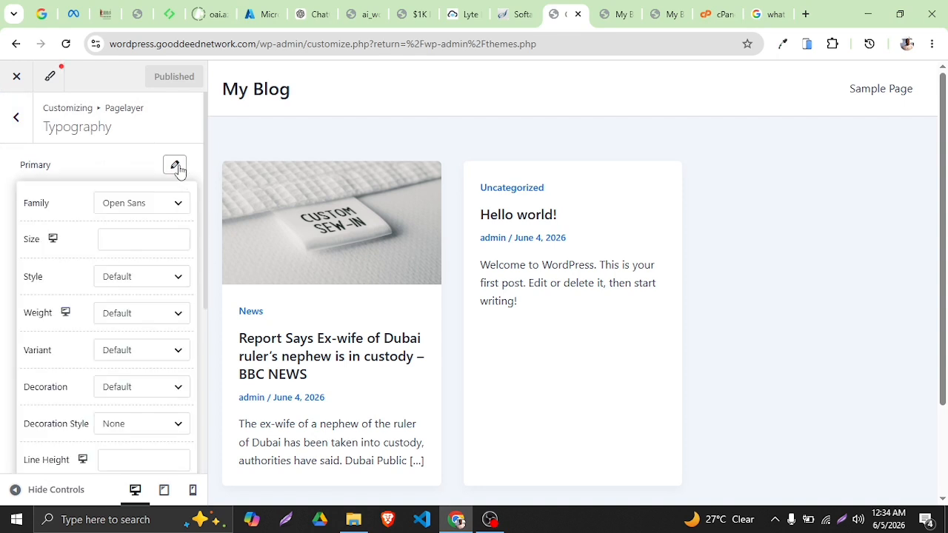
pyautogui.click(149, 212)
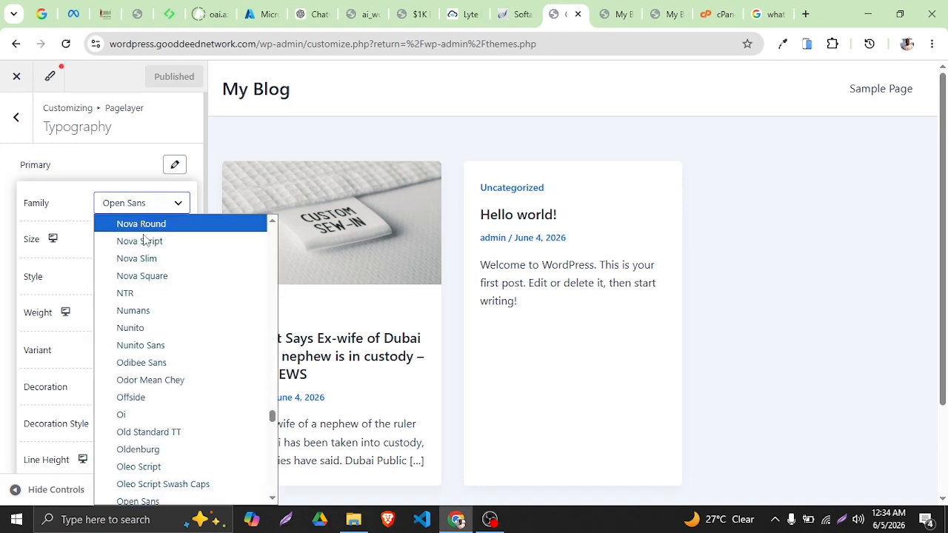
pyautogui.click(139, 311)
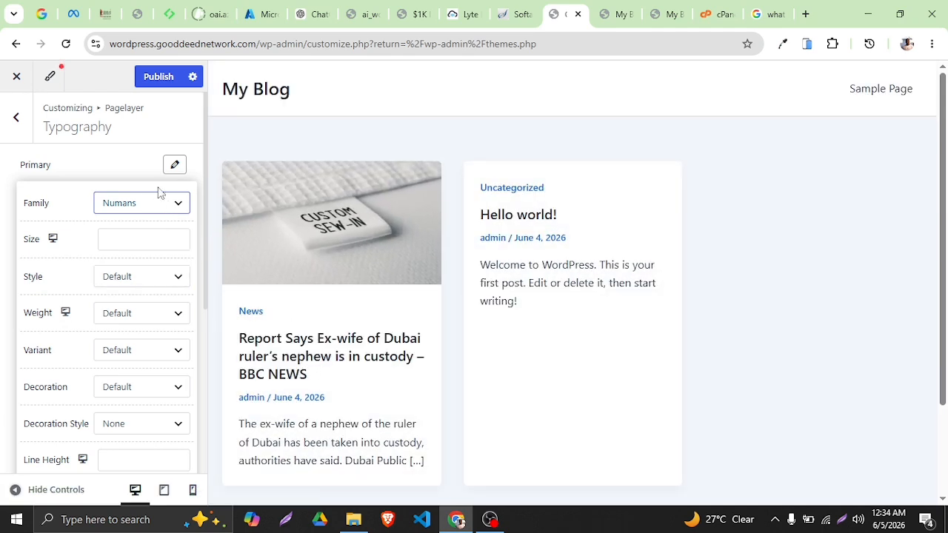
pyautogui.click(174, 170)
# - Set the Pagelayer secondary font family to Port Lligat Sans
pyautogui.click(183, 198)
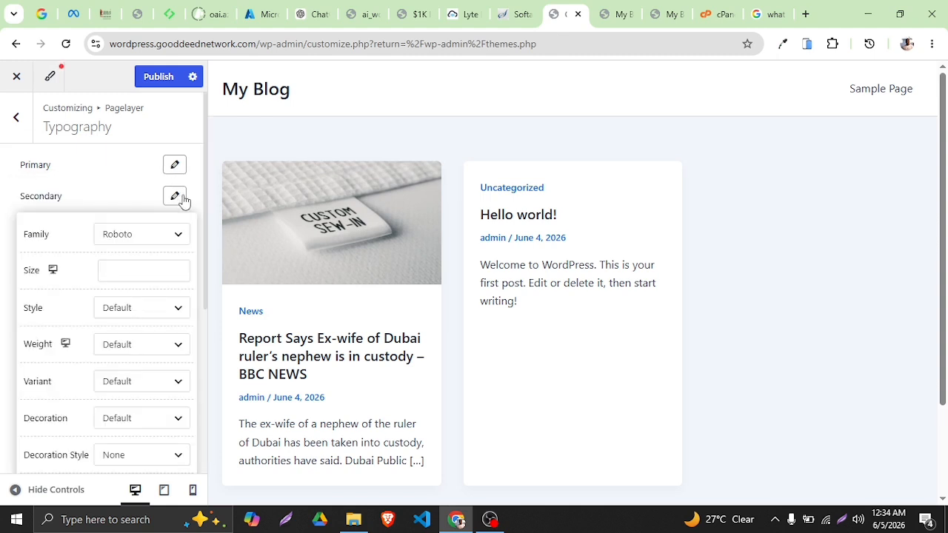
pyautogui.click(150, 242)
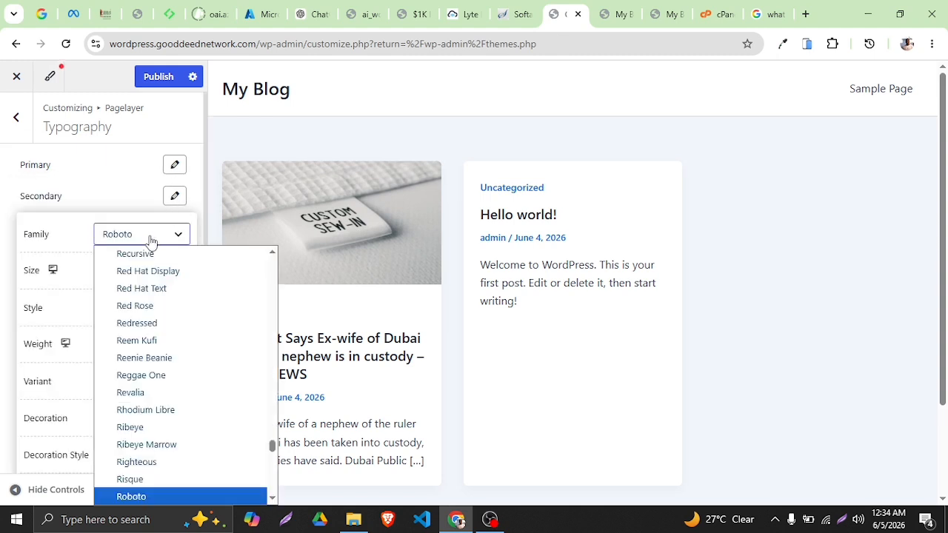
pyautogui.scroll(8, 173, 291)
pyautogui.scroll(5, 172, 291)
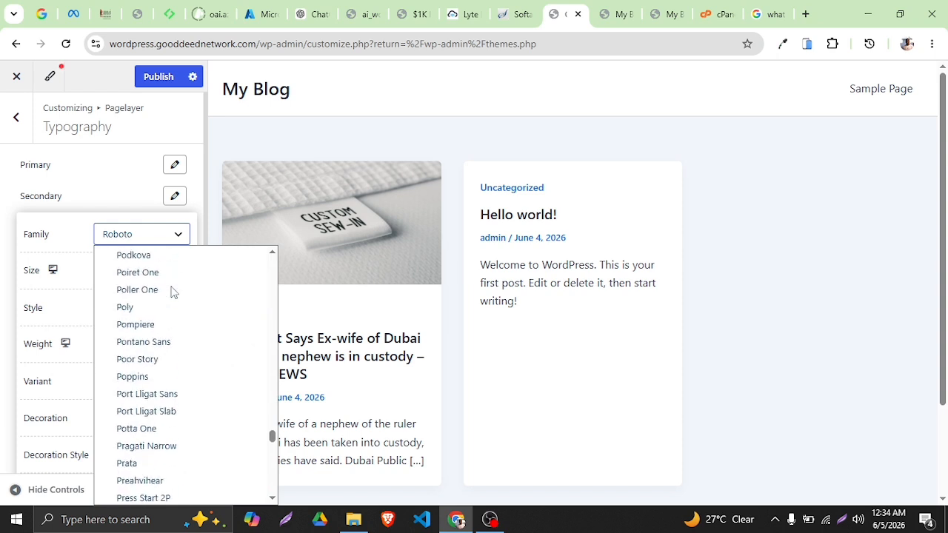
pyautogui.click(159, 395)
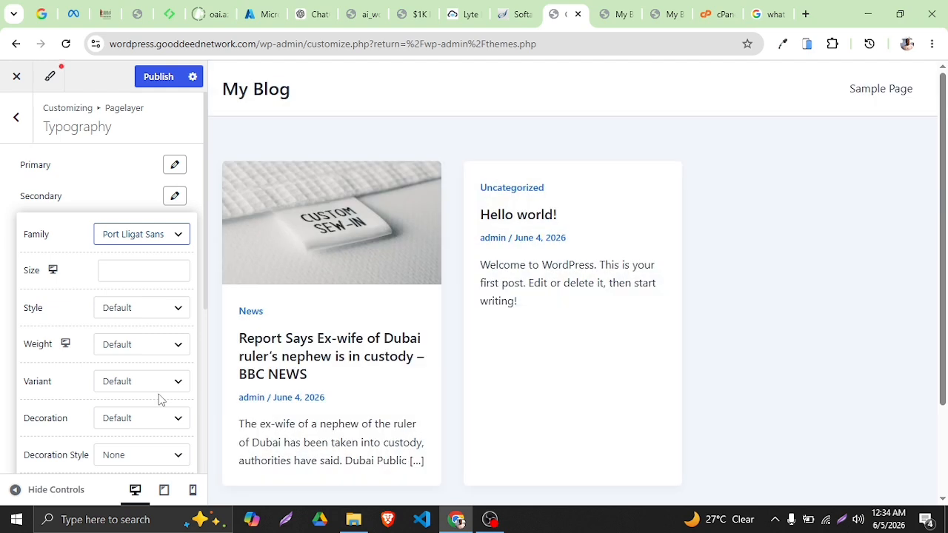
pyautogui.click(177, 197)
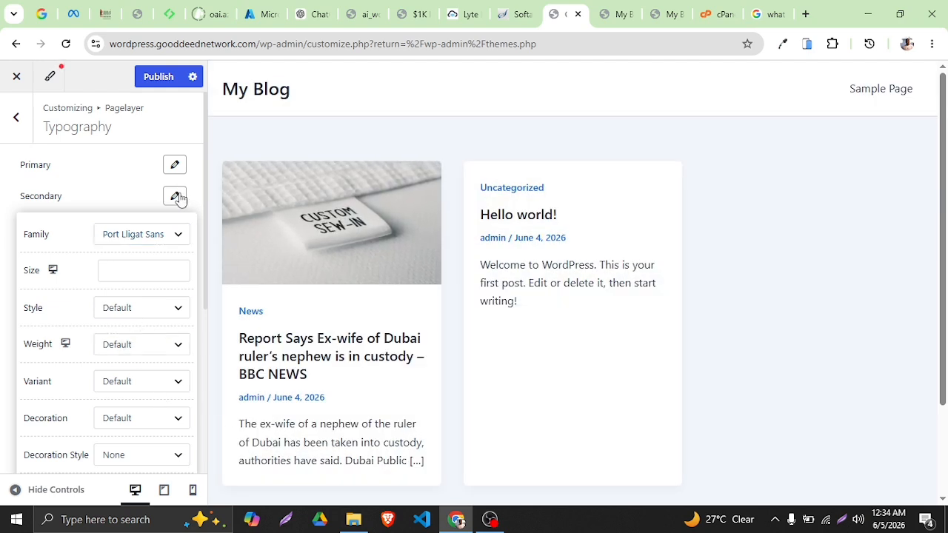
# - Set the Pagelayer text font family to M PLUS Rounded
pyautogui.click(183, 233)
pyautogui.click(145, 295)
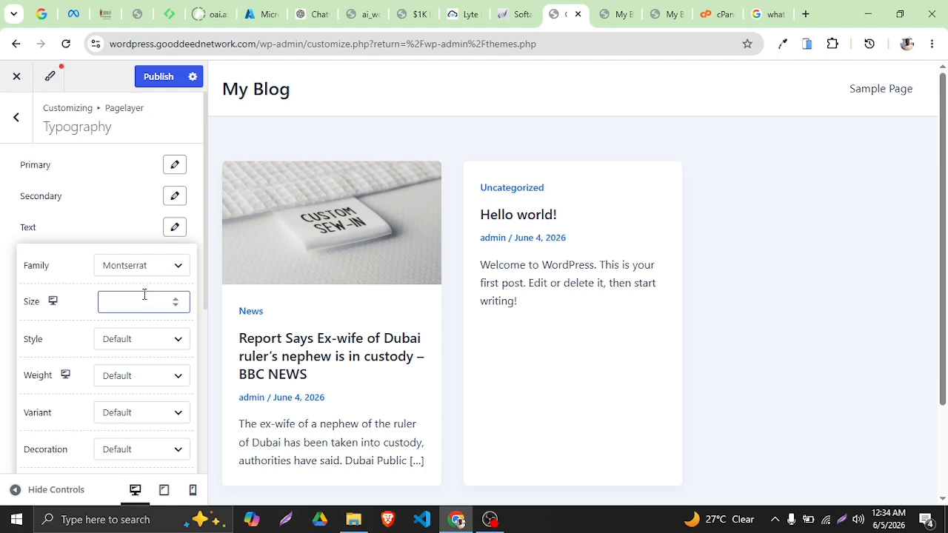
pyautogui.click(143, 267)
pyautogui.scroll(5, 183, 196)
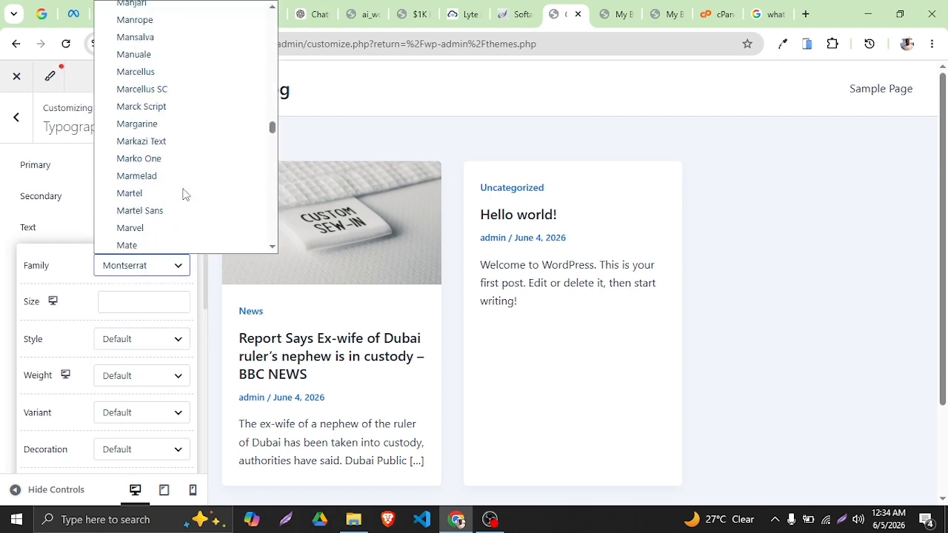
pyautogui.scroll(3, 185, 194)
pyautogui.click(184, 51)
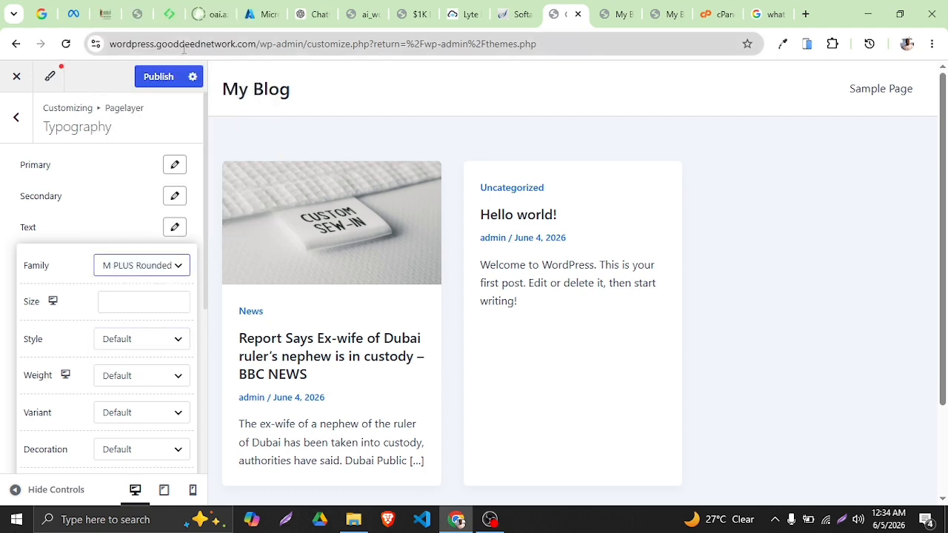
pyautogui.click(184, 233)
# - Set the Pagelayer accent font family to Playfair Display SC and publish the typography changes
pyautogui.click(178, 259)
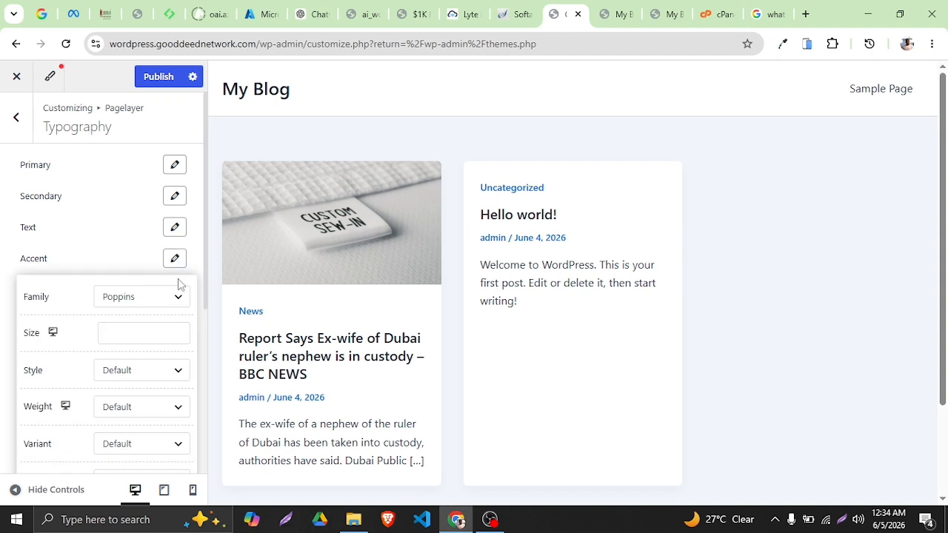
pyautogui.click(150, 305)
pyautogui.scroll(5, 164, 224)
pyautogui.scroll(10, 164, 224)
pyautogui.scroll(-6, 164, 211)
pyautogui.scroll(-4, 155, 252)
pyautogui.scroll(-4, 165, 235)
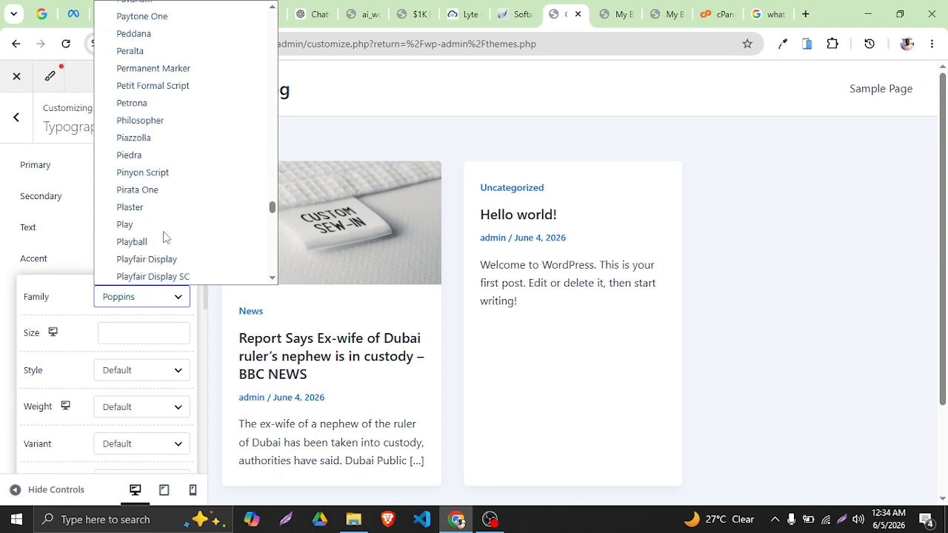
pyautogui.click(164, 276)
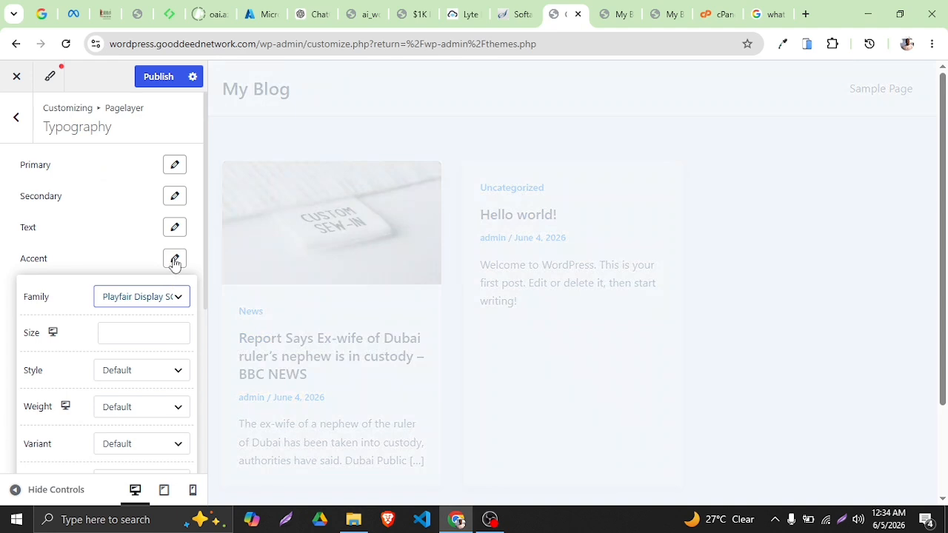
pyautogui.click(176, 259)
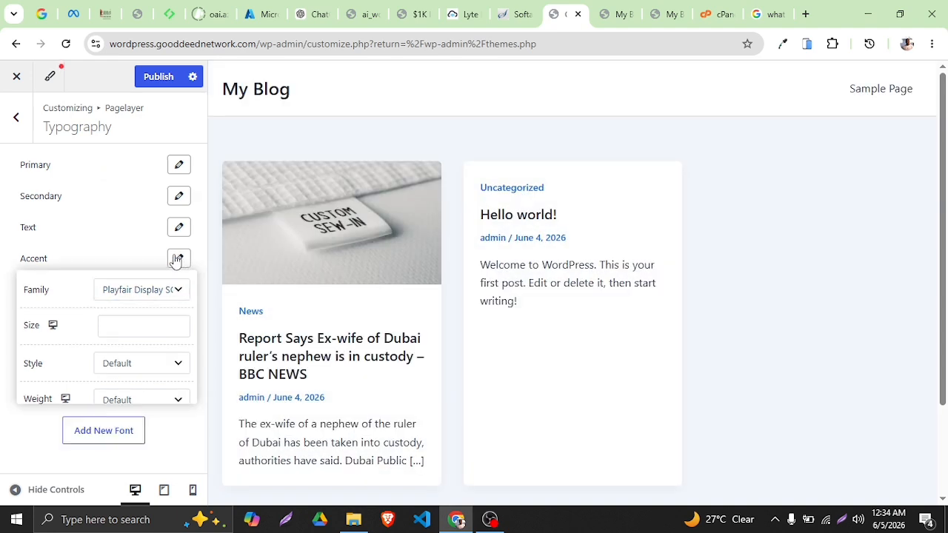
pyautogui.click(175, 80)
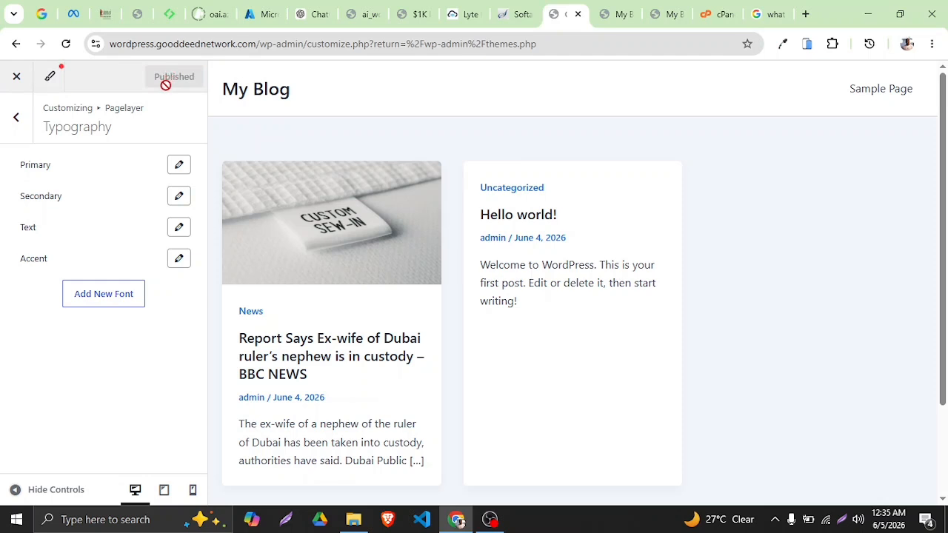
# - View Pagelayer's Global Styles section and reload the Customizer
pyautogui.click(6, 132)
pyautogui.click(67, 225)
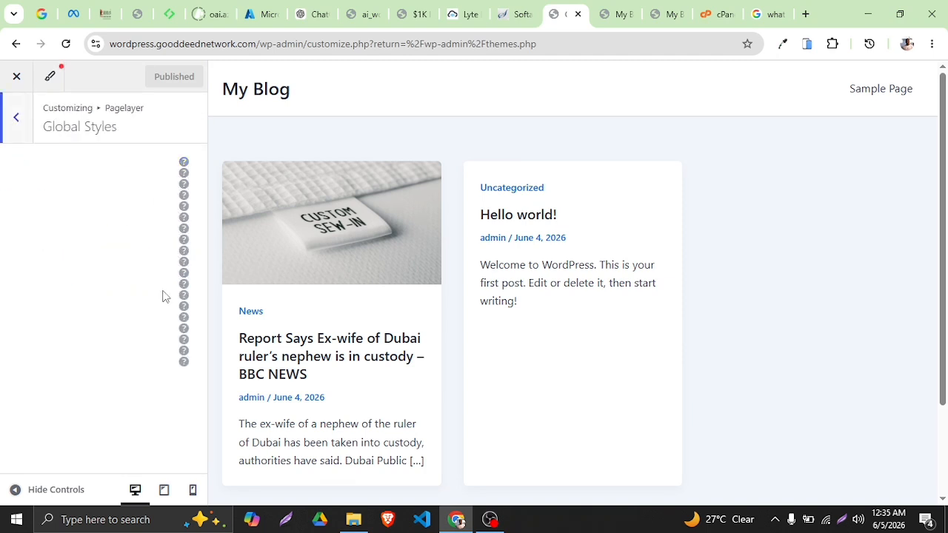
pyautogui.hotkey('ctrl', 'r')
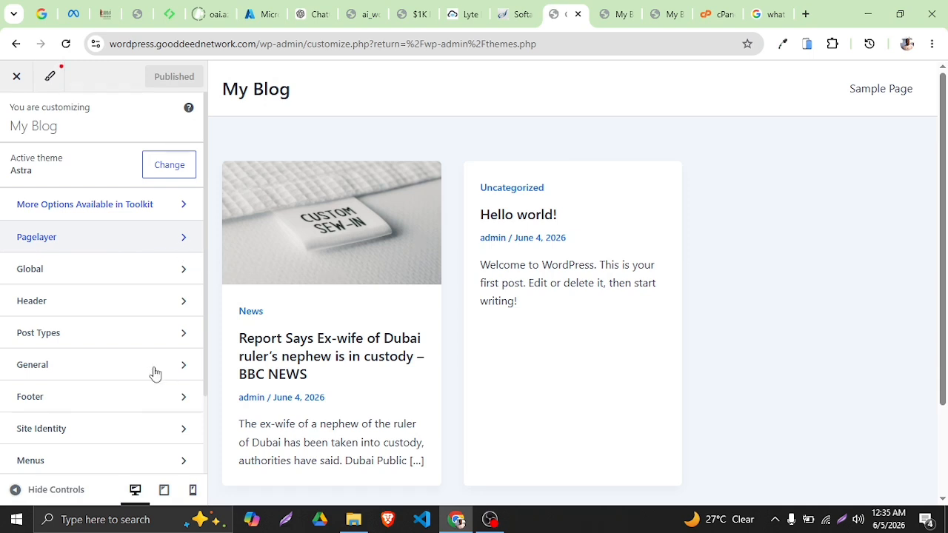
# - Look through Pagelayer's Posts Global Styles and Pages Global Styles sections for available settings
pyautogui.click(86, 241)
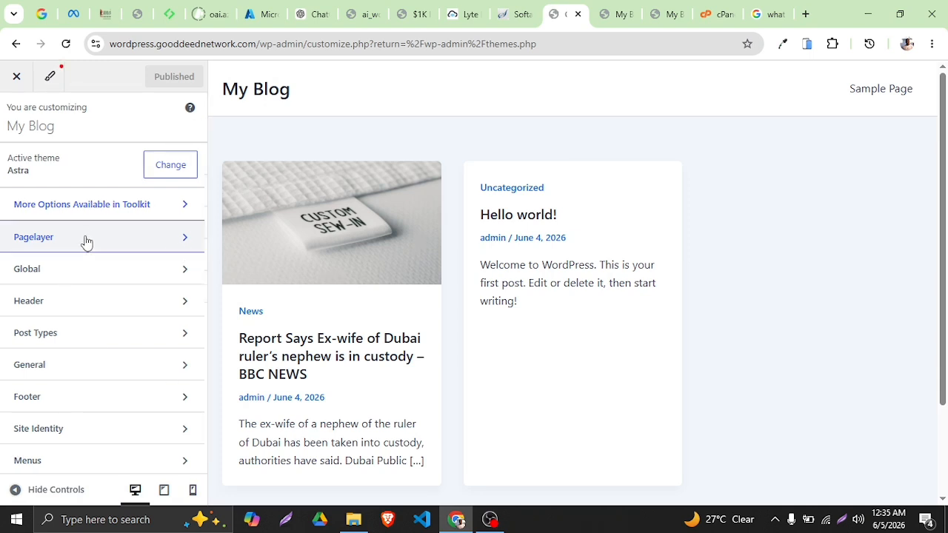
pyautogui.click(74, 253)
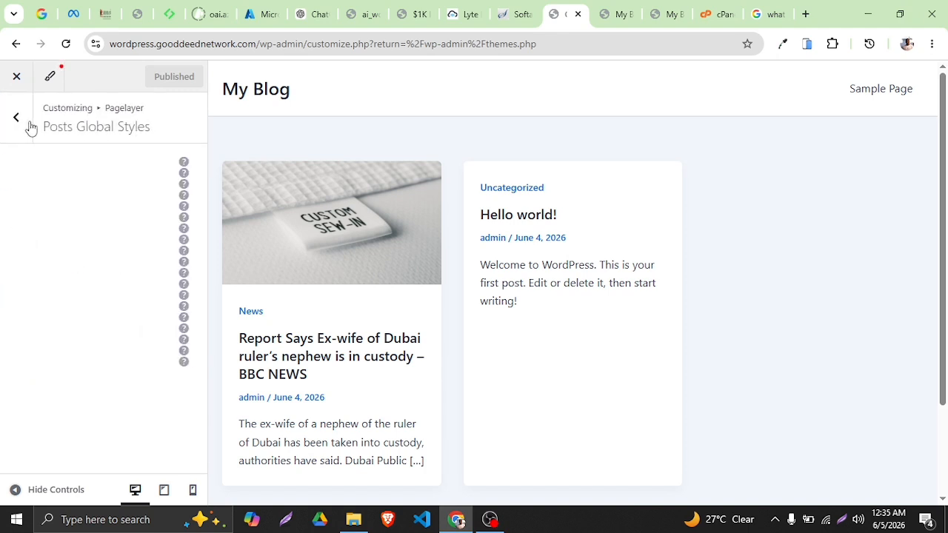
pyautogui.click(12, 141)
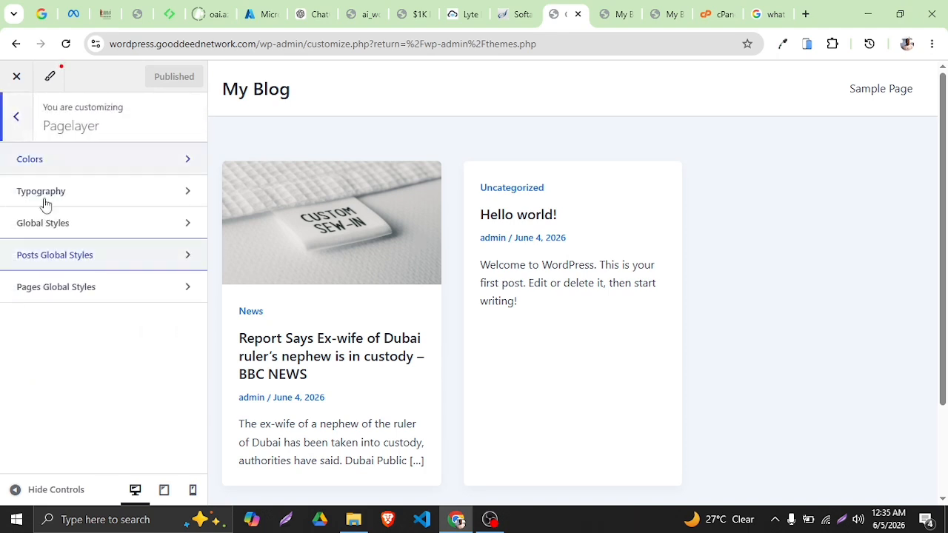
pyautogui.click(74, 289)
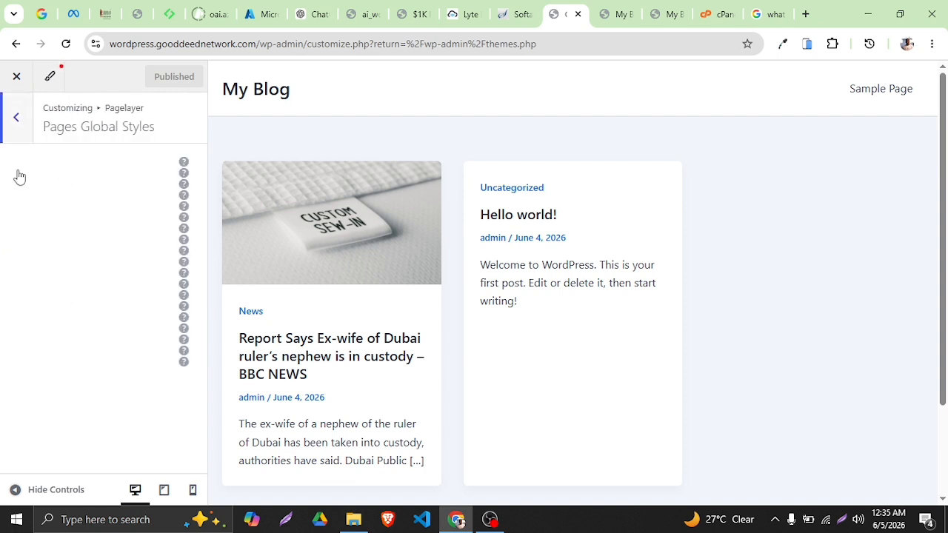
pyautogui.click(22, 130)
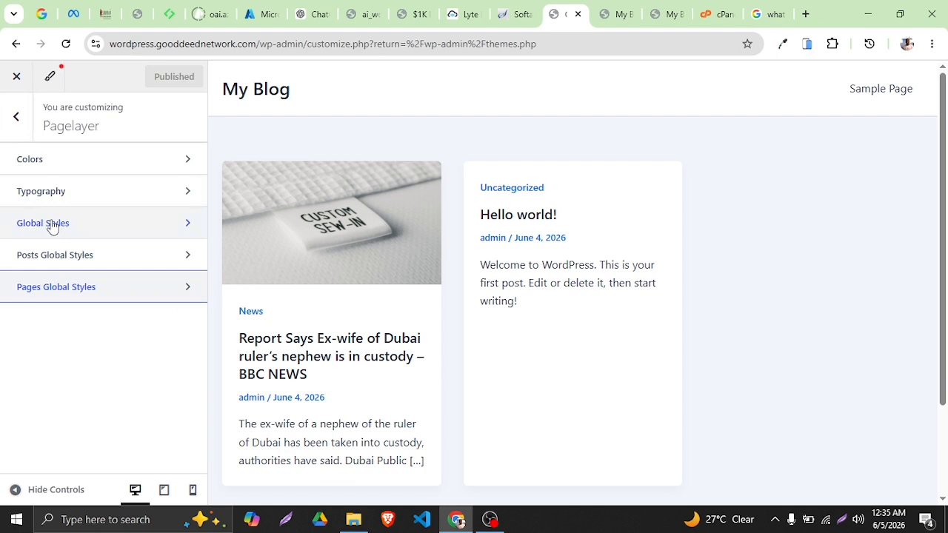
pyautogui.click(26, 129)
# - Open the theme's global typography settings and set the body font family to ADLaM Display
pyautogui.click(28, 274)
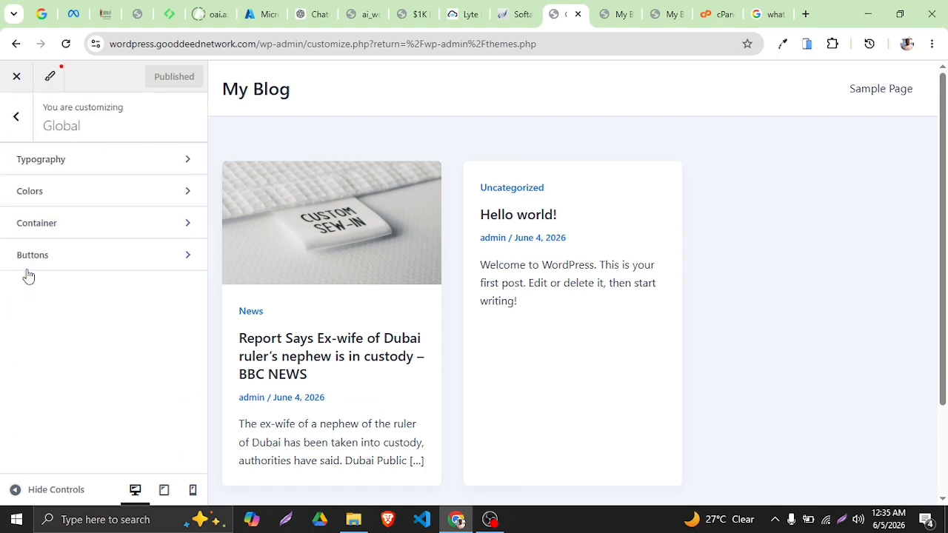
pyautogui.click(67, 161)
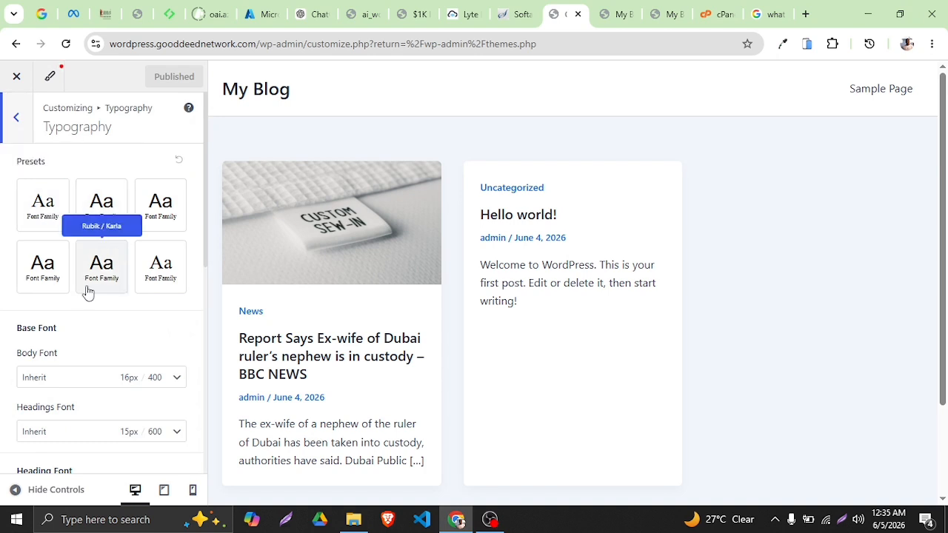
pyautogui.scroll(-1, 86, 293)
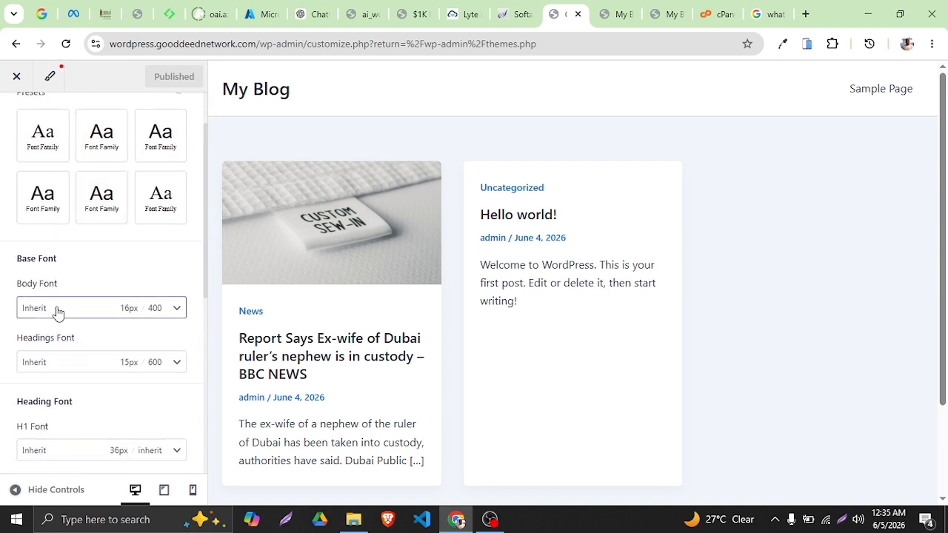
pyautogui.click(58, 311)
pyautogui.click(89, 365)
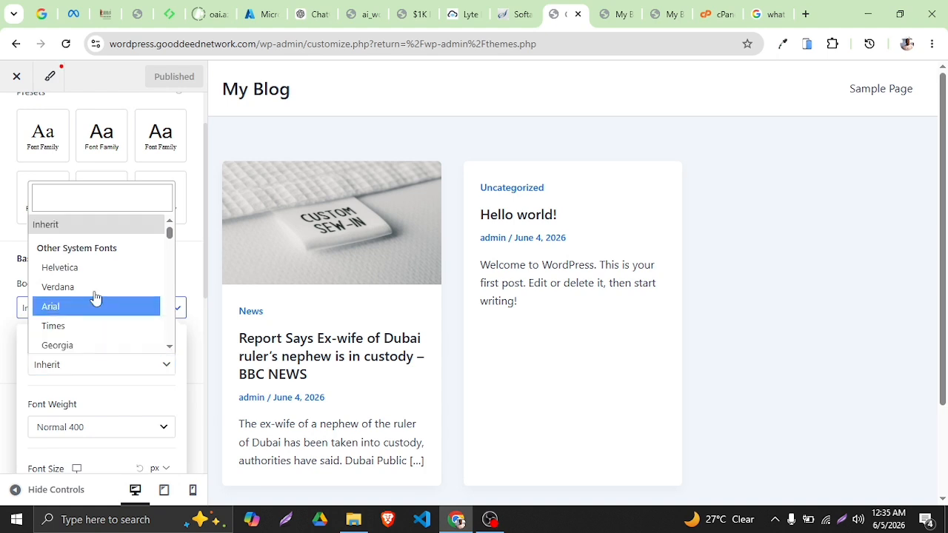
pyautogui.scroll(-3, 95, 311)
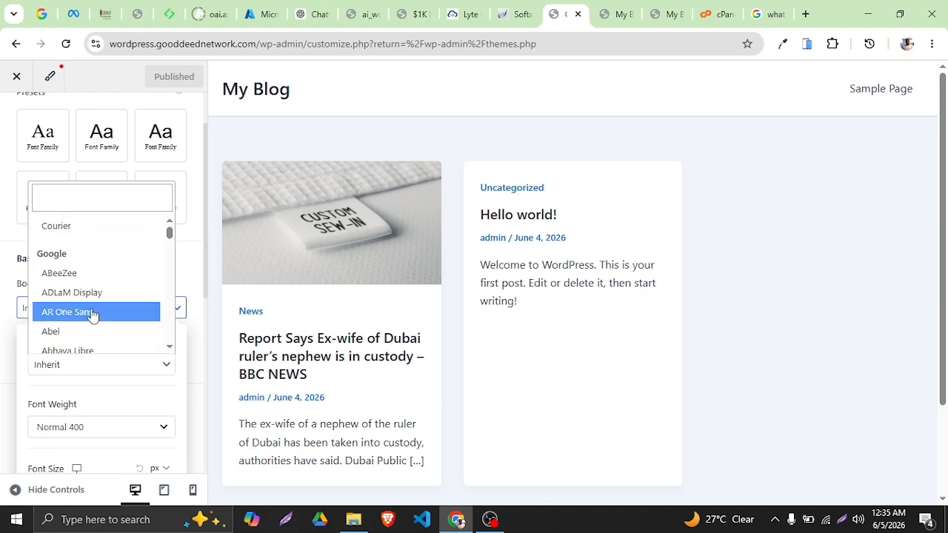
pyautogui.click(92, 291)
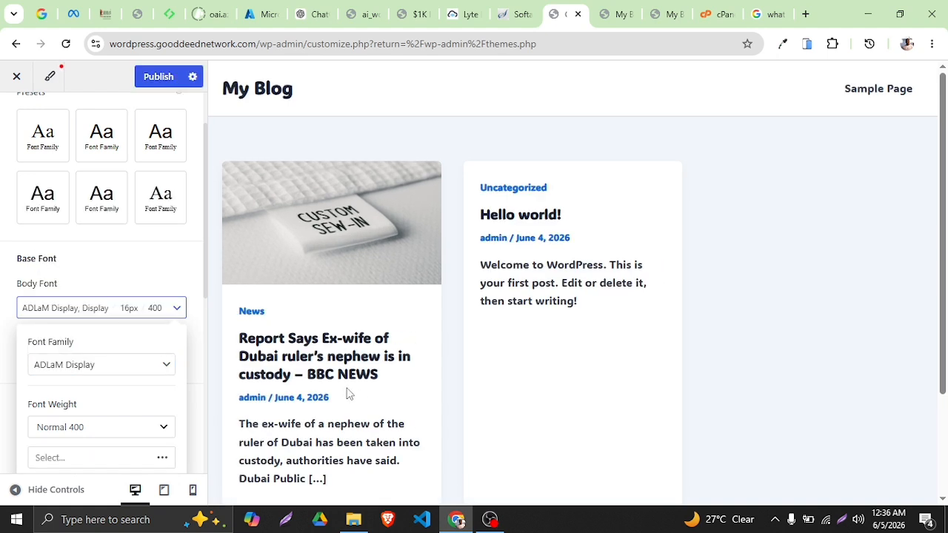
pyautogui.click(141, 286)
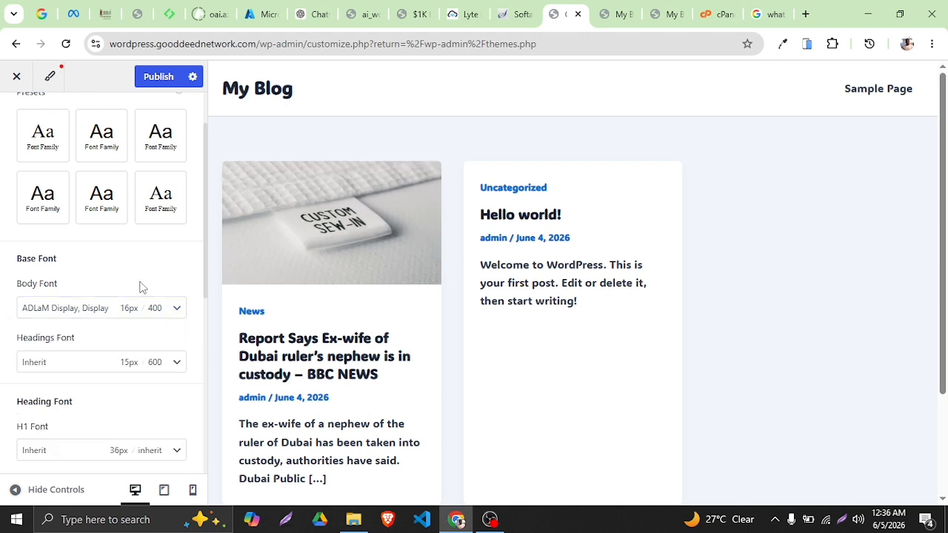
# - Set the base headings font family to Times in the global typography settings
pyautogui.scroll(-1, 104, 347)
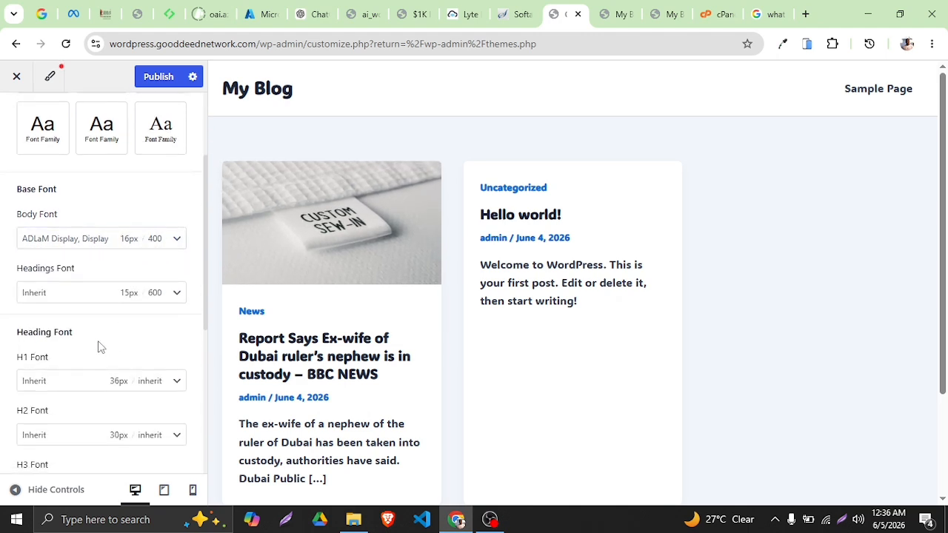
pyautogui.click(73, 300)
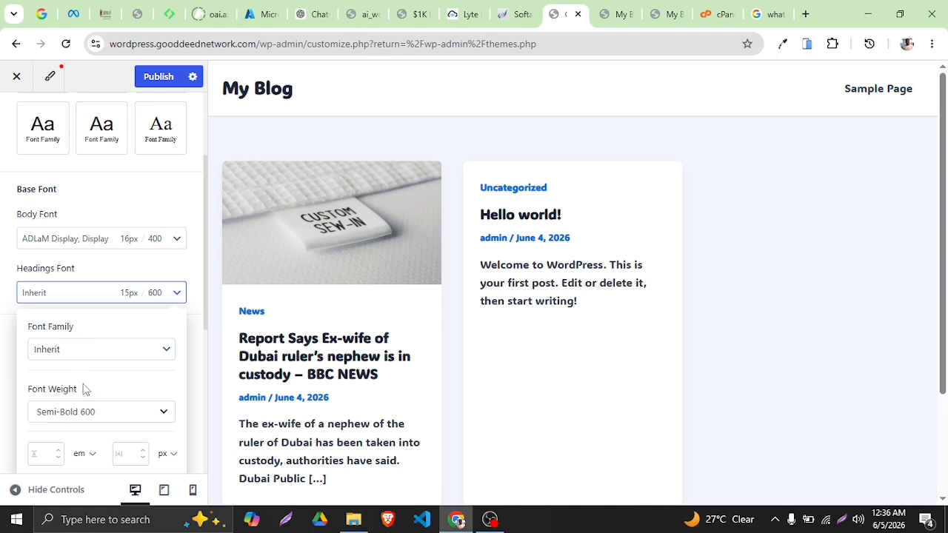
pyautogui.click(72, 349)
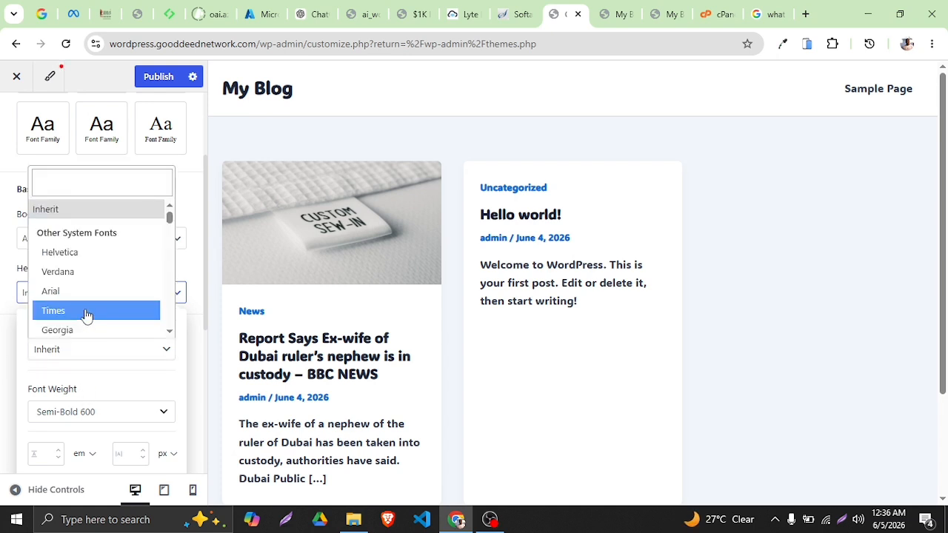
pyautogui.click(86, 312)
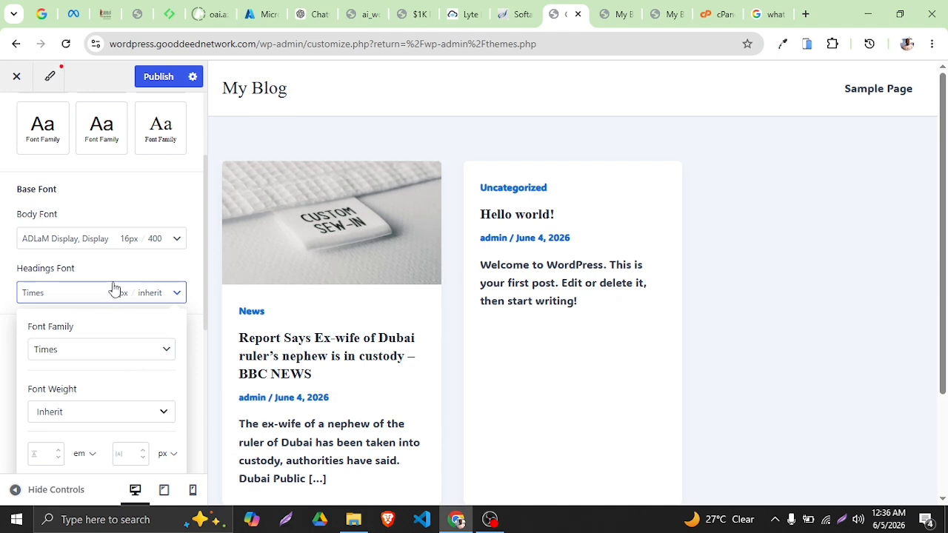
# - Search the body font's family list for "robo" and set the base body font family to Roboto
pyautogui.click(90, 247)
pyautogui.click(100, 296)
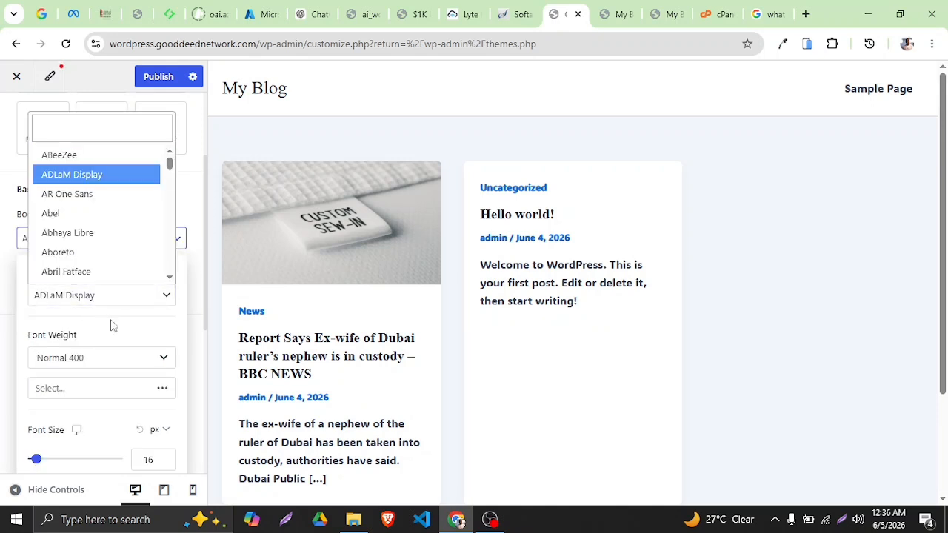
pyautogui.scroll(-2, 106, 241)
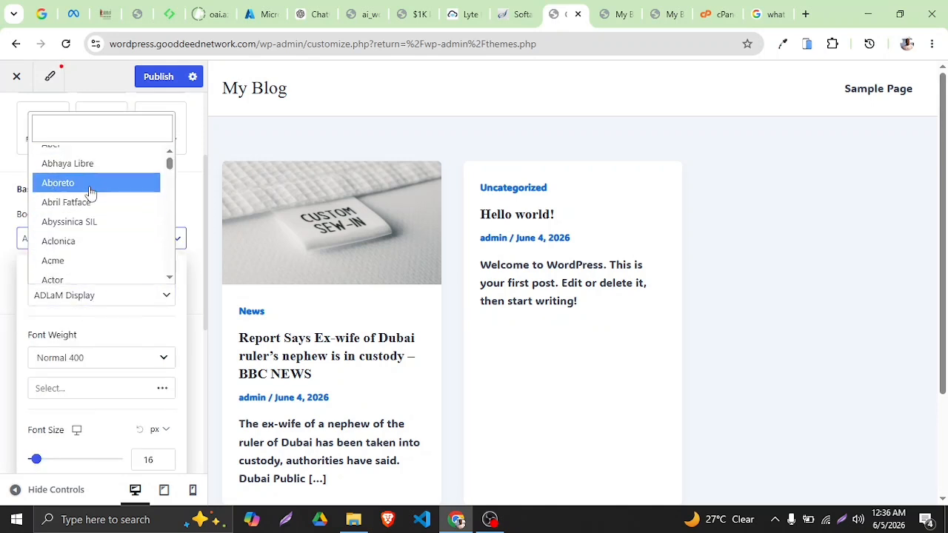
pyautogui.scroll(-2, 87, 199)
pyautogui.click(96, 120)
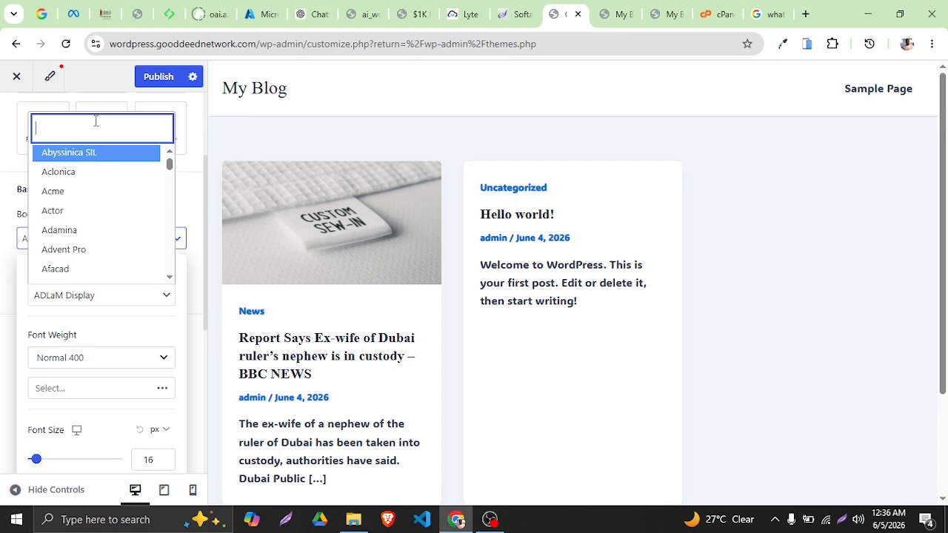
pyautogui.write('robo')
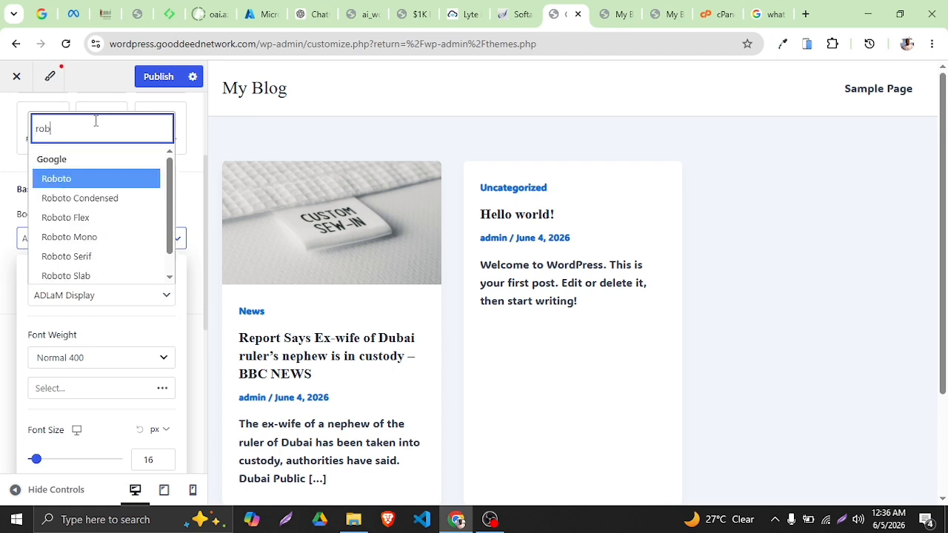
pyautogui.click(83, 180)
pyautogui.click(116, 361)
pyautogui.click(114, 363)
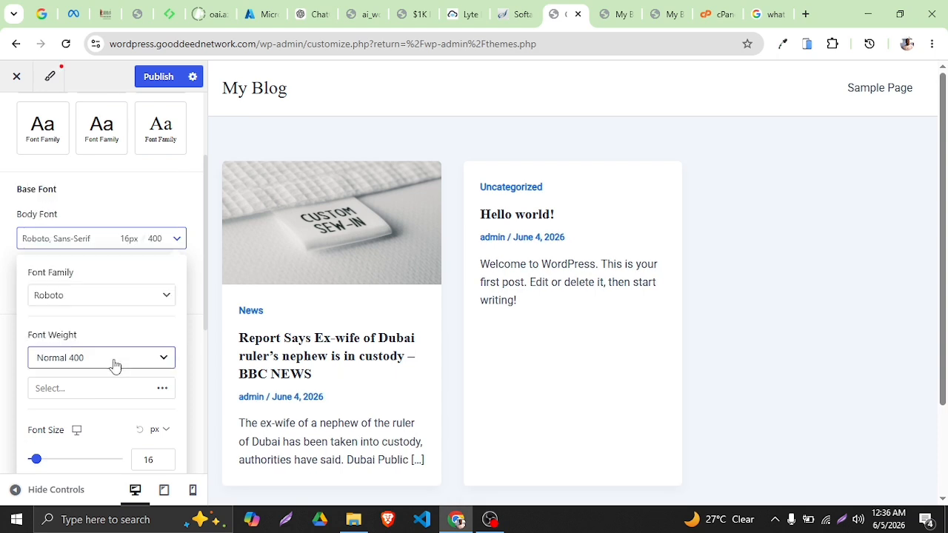
pyautogui.scroll(-1, 116, 322)
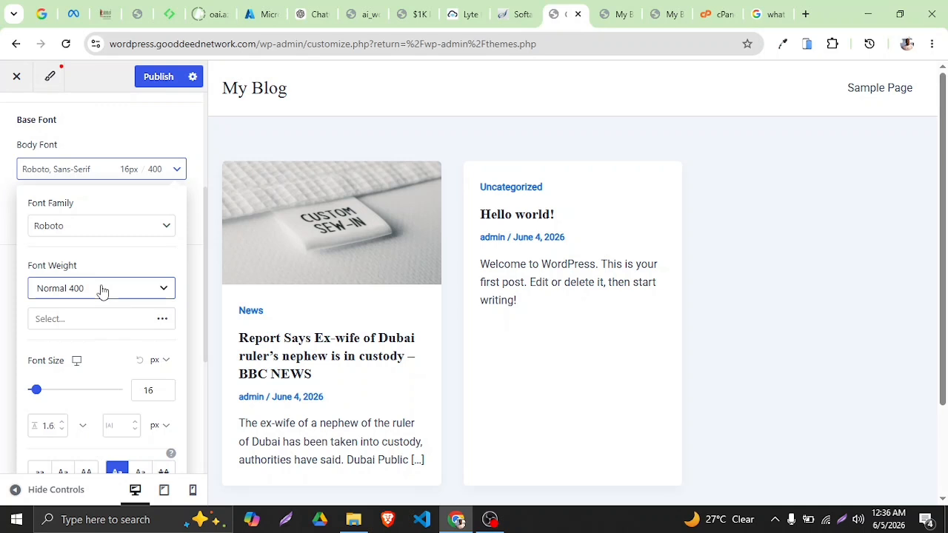
pyautogui.scroll(1, 102, 291)
# - Highlight the news post's excerpt and title in the preview, and set the base headings font family to Helvetica
pyautogui.moveTo(239, 424); pyautogui.dragTo(365, 455)
pyautogui.moveTo(326, 382); pyautogui.dragTo(244, 338)
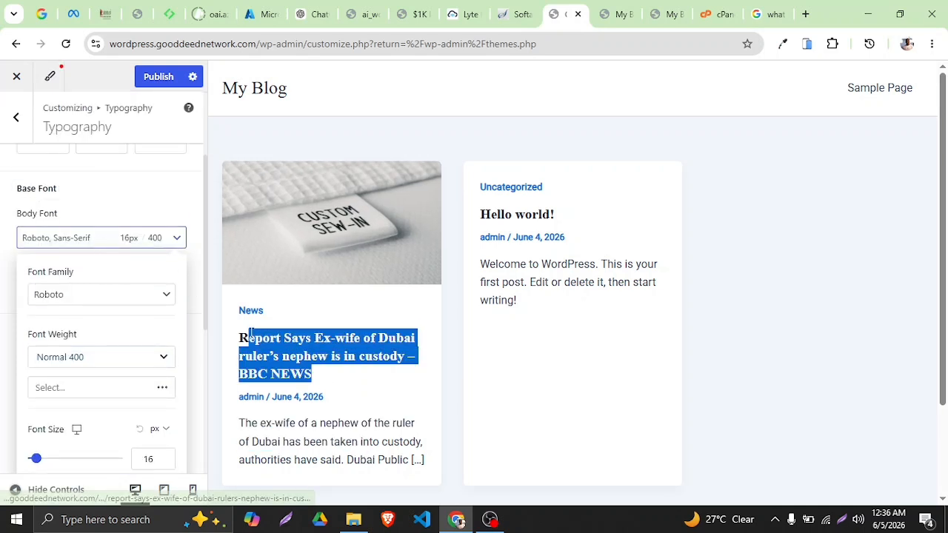
pyautogui.click(119, 211)
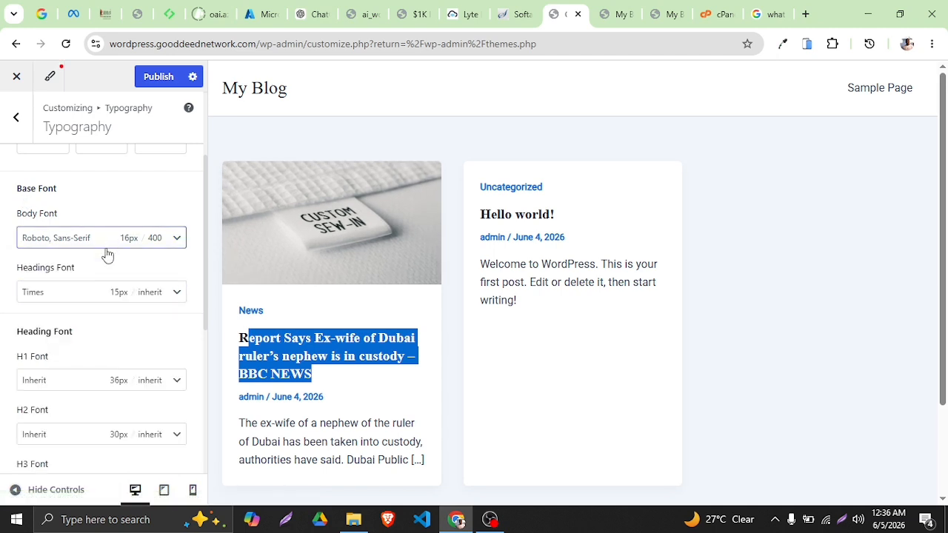
pyautogui.click(86, 294)
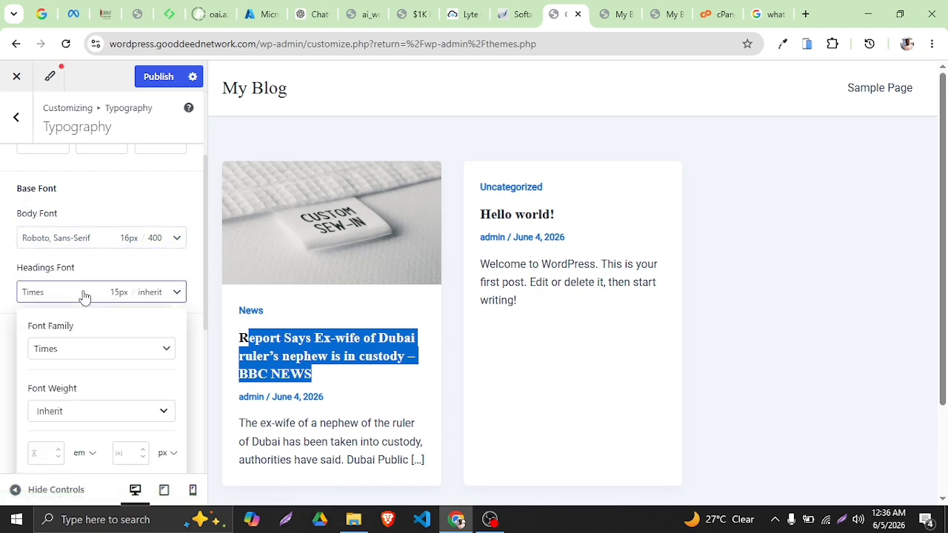
pyautogui.click(96, 358)
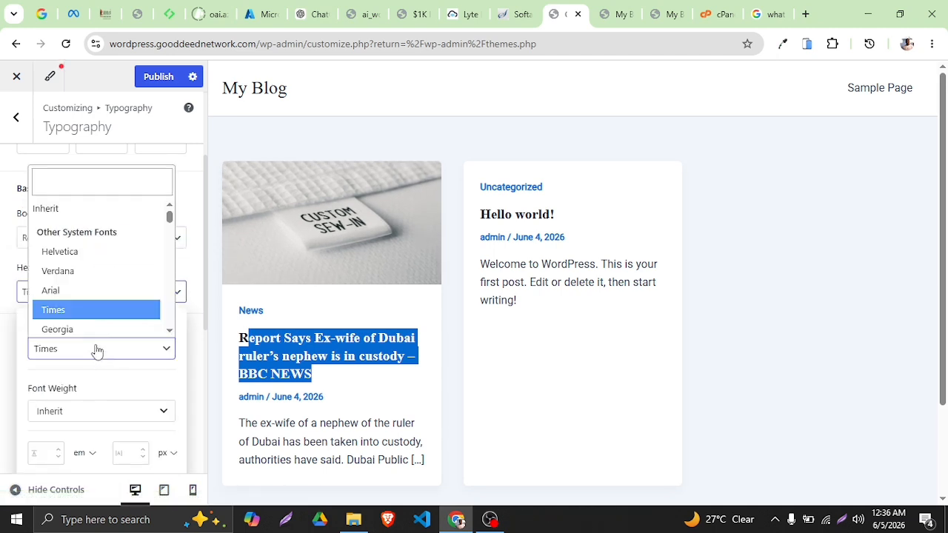
pyautogui.click(96, 258)
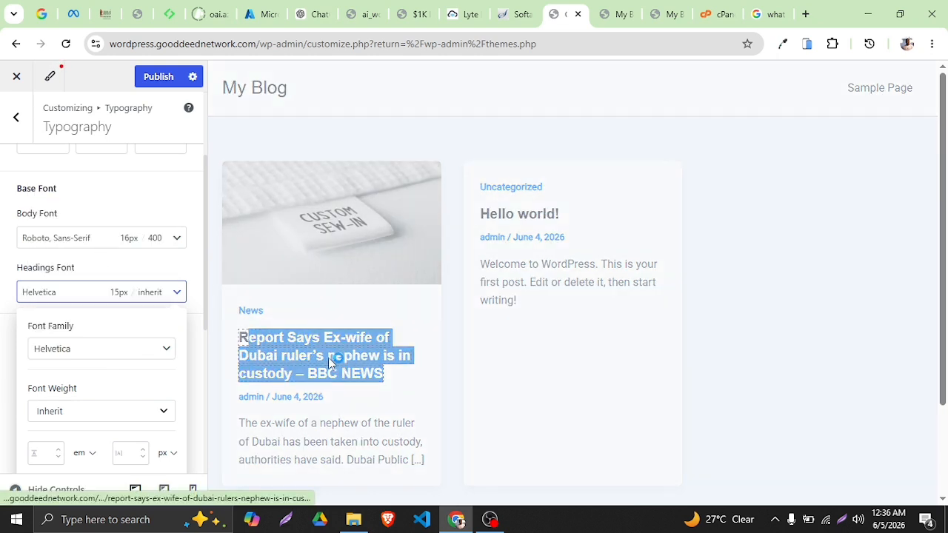
# - Open the Dubai ruler's nephew post in the preview and set the H2 font family to Arial
pyautogui.click(328, 358)
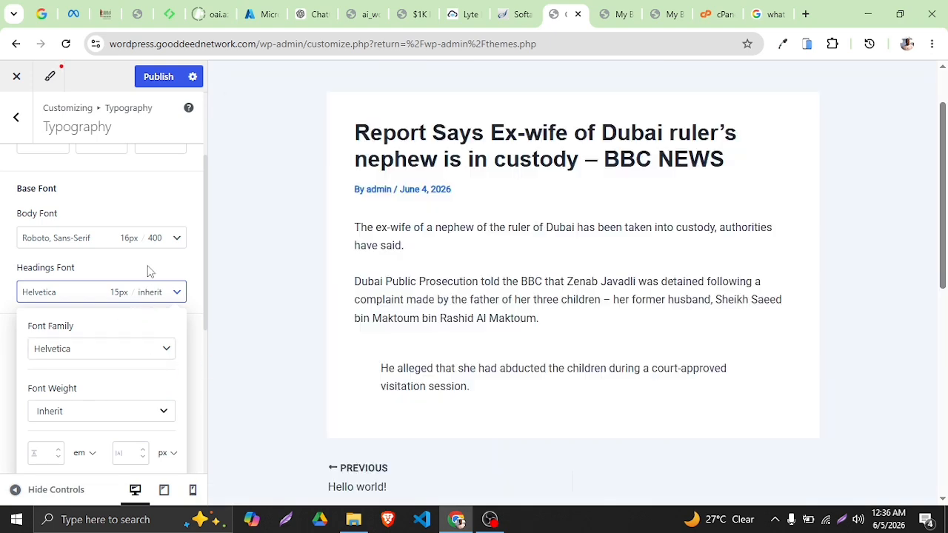
pyautogui.click(149, 270)
pyautogui.scroll(-3, 140, 296)
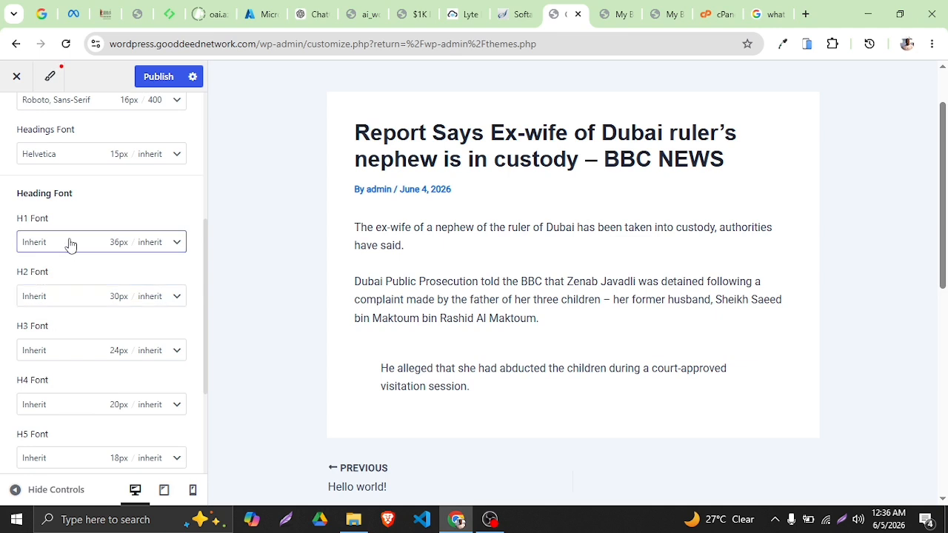
pyautogui.scroll(-2, 55, 348)
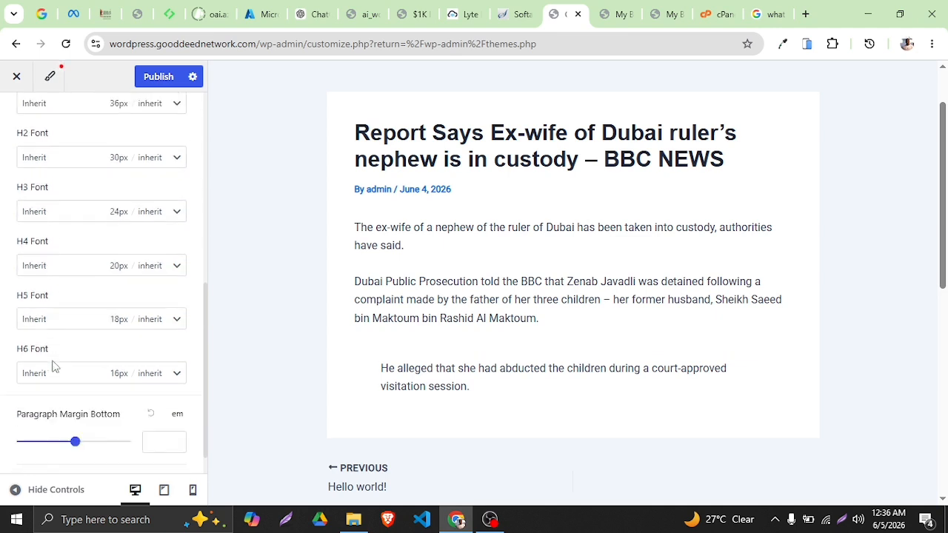
pyautogui.click(62, 157)
pyautogui.click(91, 216)
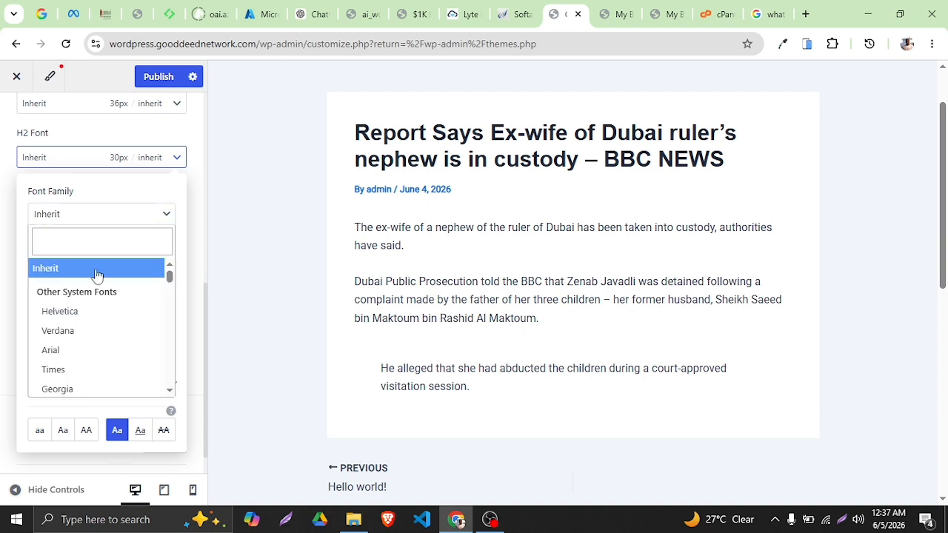
pyautogui.click(81, 350)
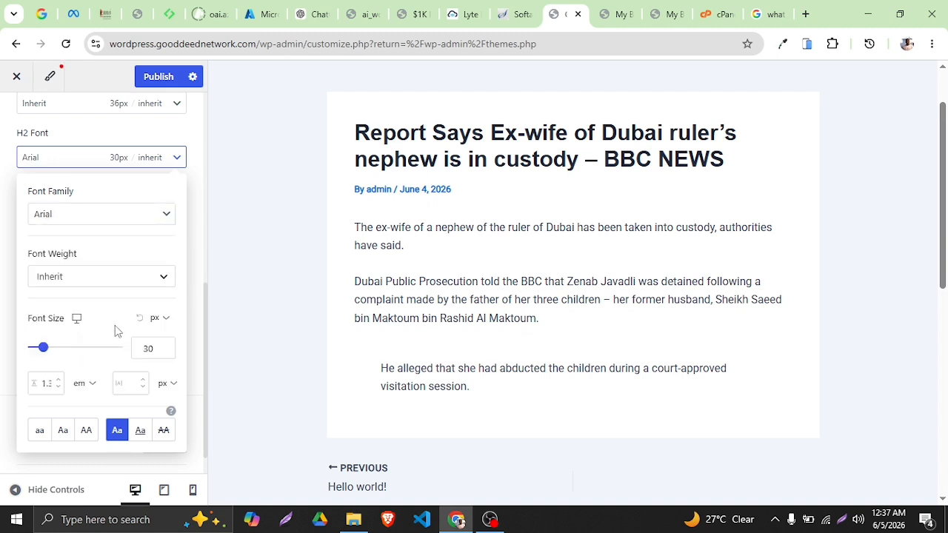
pyautogui.click(145, 131)
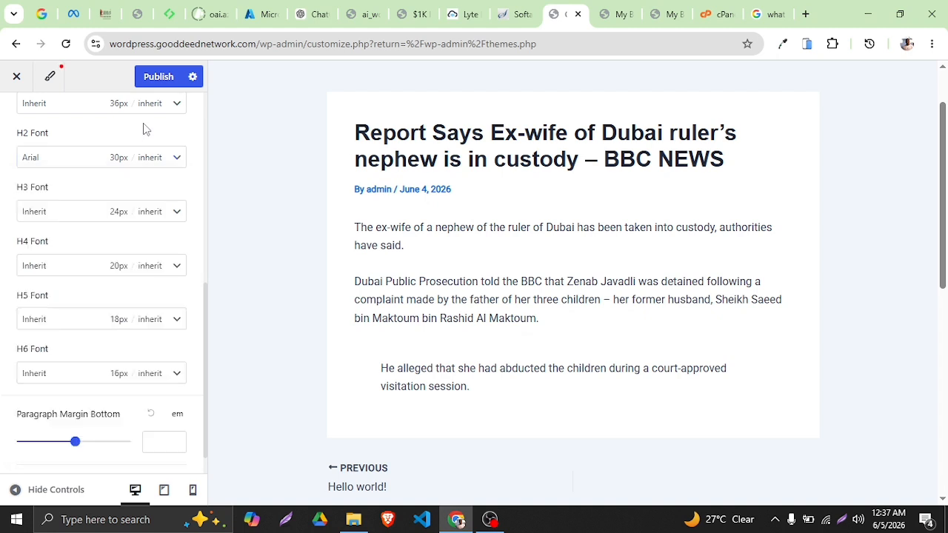
# - Publish the typography changes and open the global Colors settings
pyautogui.scroll(1, 170, 197)
pyautogui.scroll(-2, 158, 210)
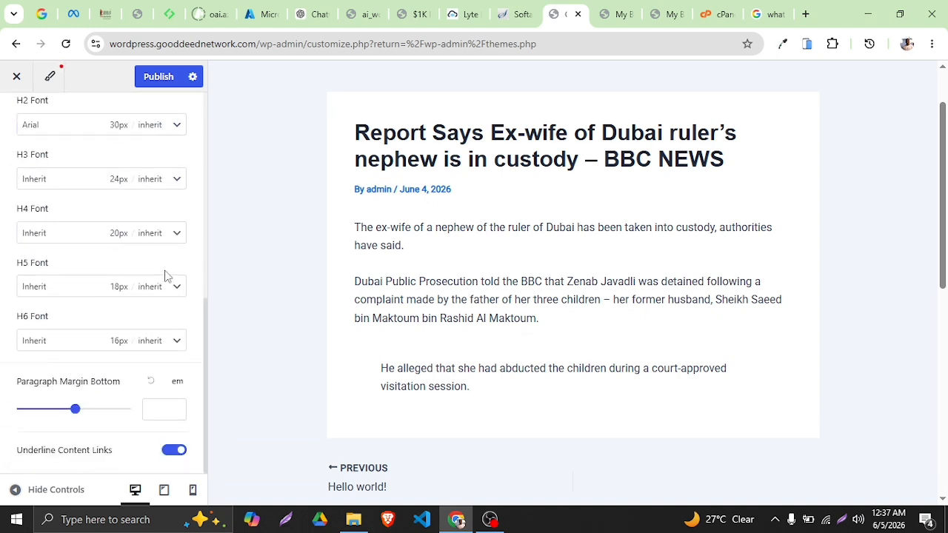
pyautogui.scroll(3, 126, 133)
pyautogui.click(142, 77)
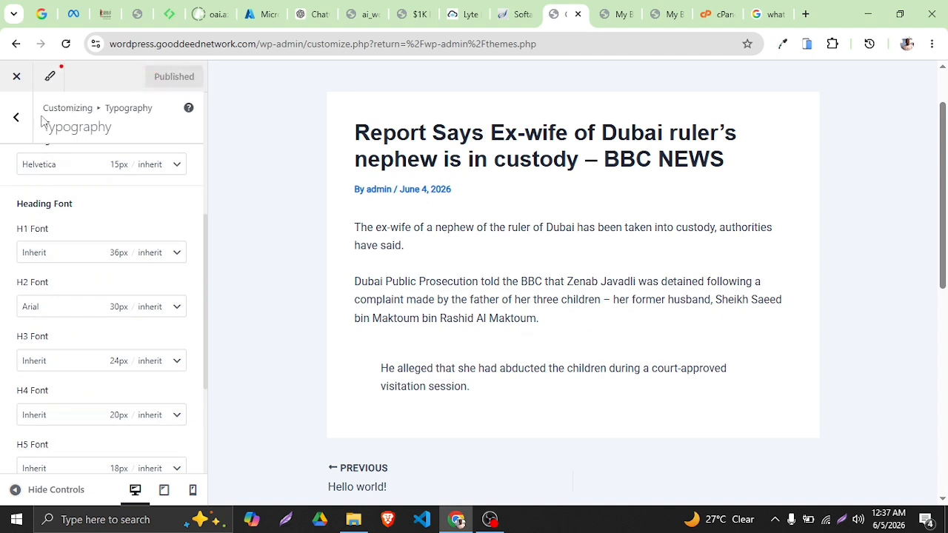
pyautogui.click(14, 120)
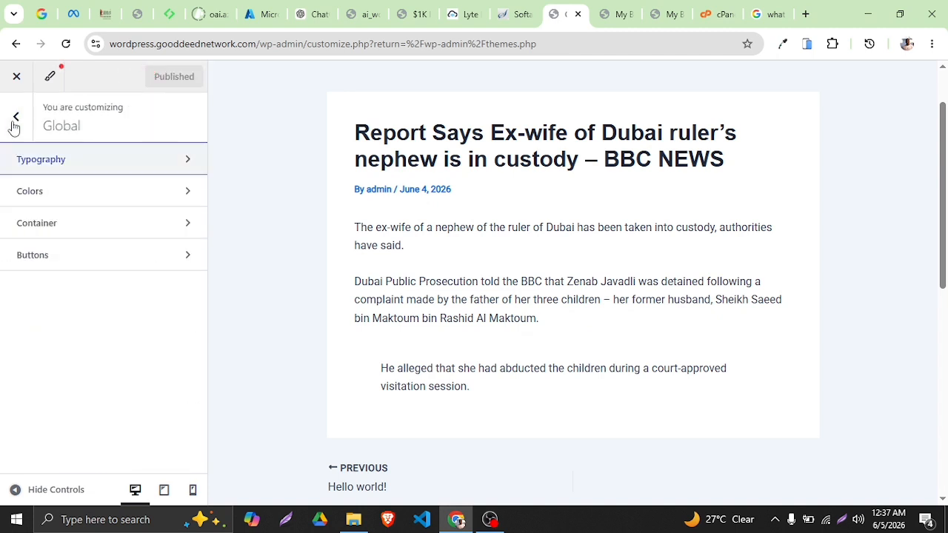
pyautogui.click(71, 194)
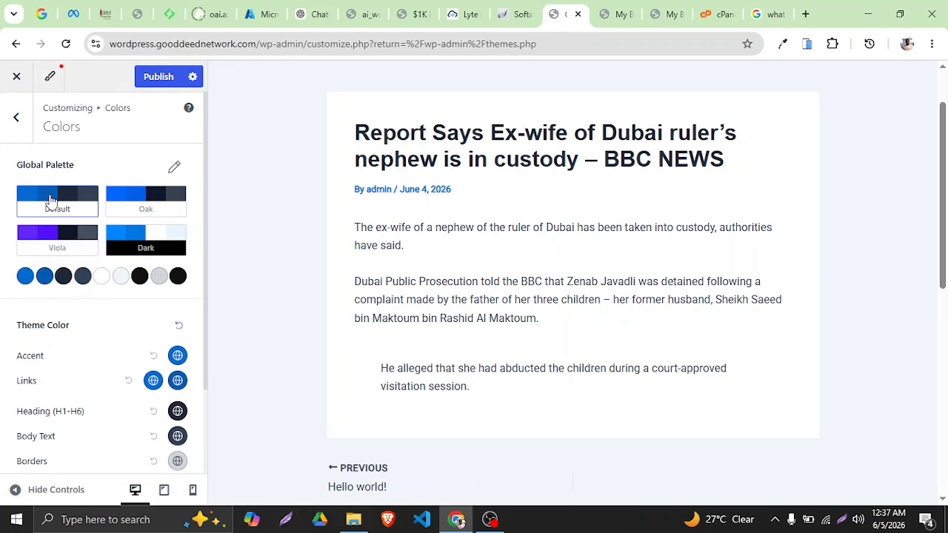
# - Try the Oak and Dark global palettes on the site, and switch back to the Default palette
pyautogui.click(171, 170)
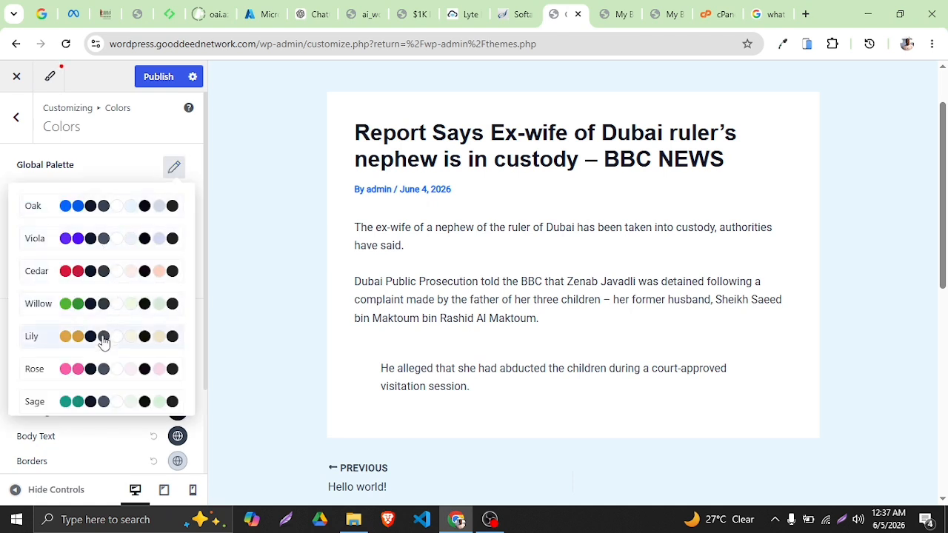
pyautogui.click(149, 214)
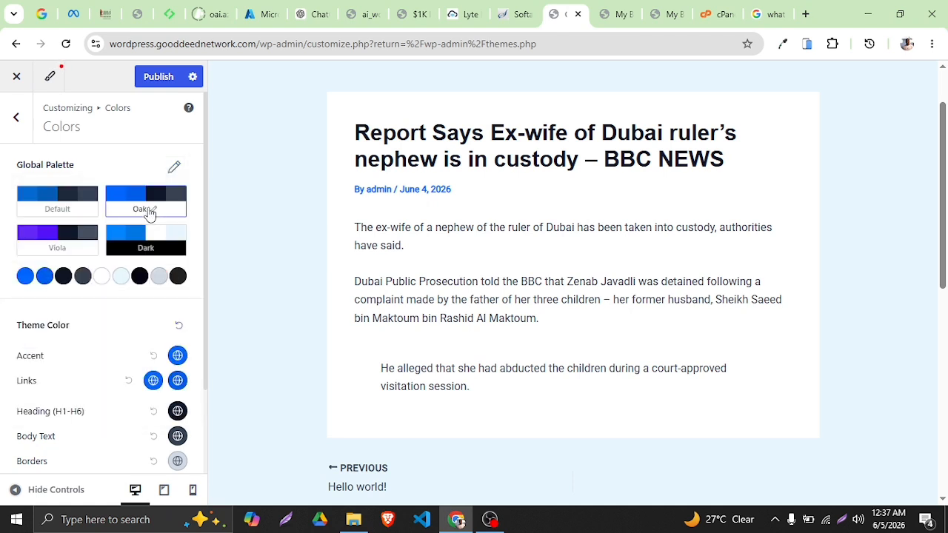
pyautogui.click(160, 251)
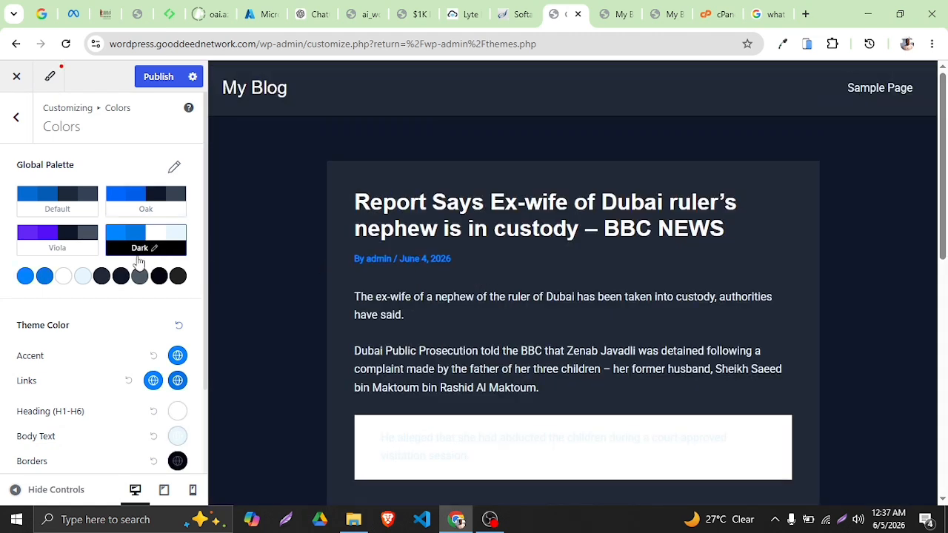
pyautogui.click(26, 277)
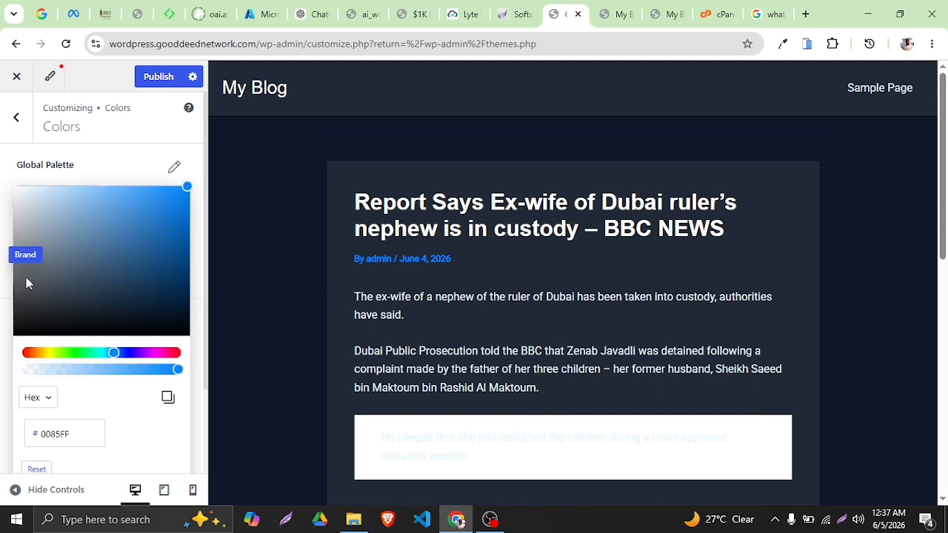
pyautogui.click(174, 170)
pyautogui.click(16, 117)
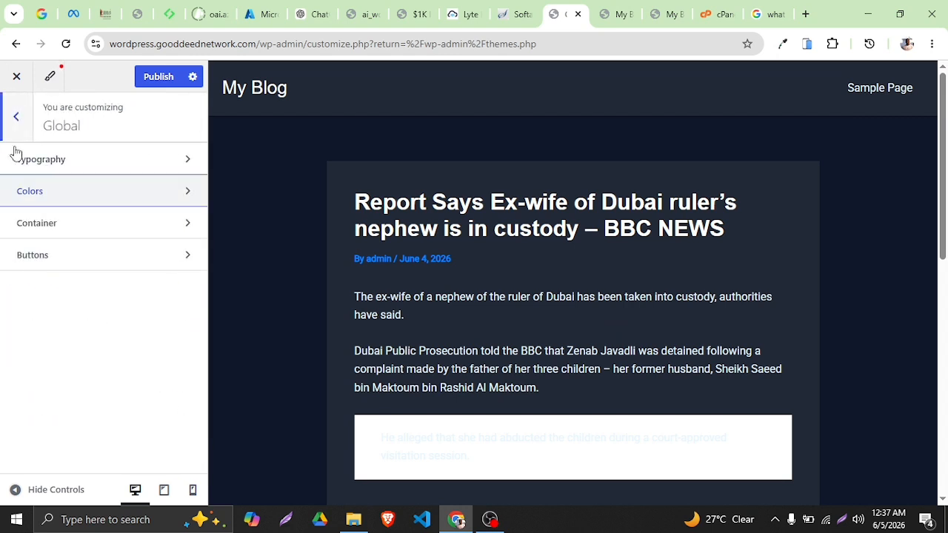
pyautogui.click(72, 201)
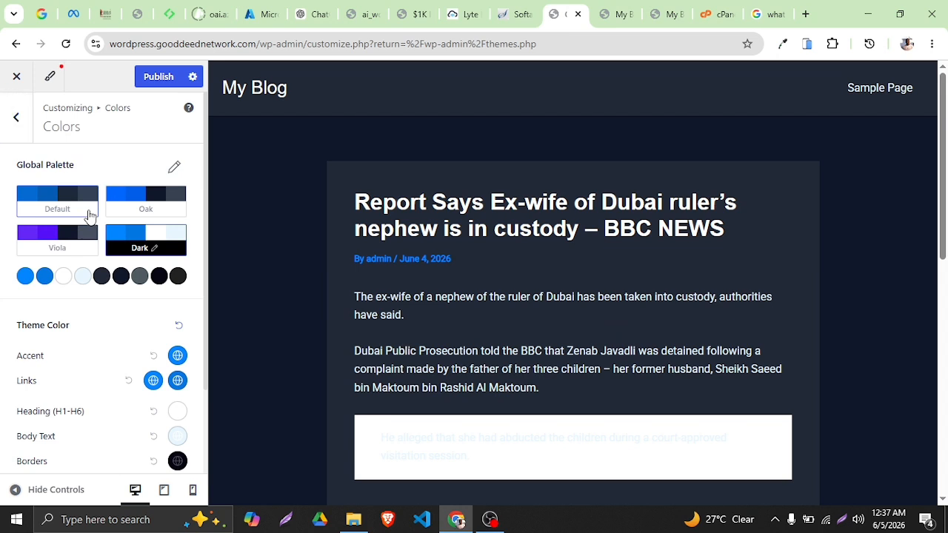
pyautogui.click(88, 215)
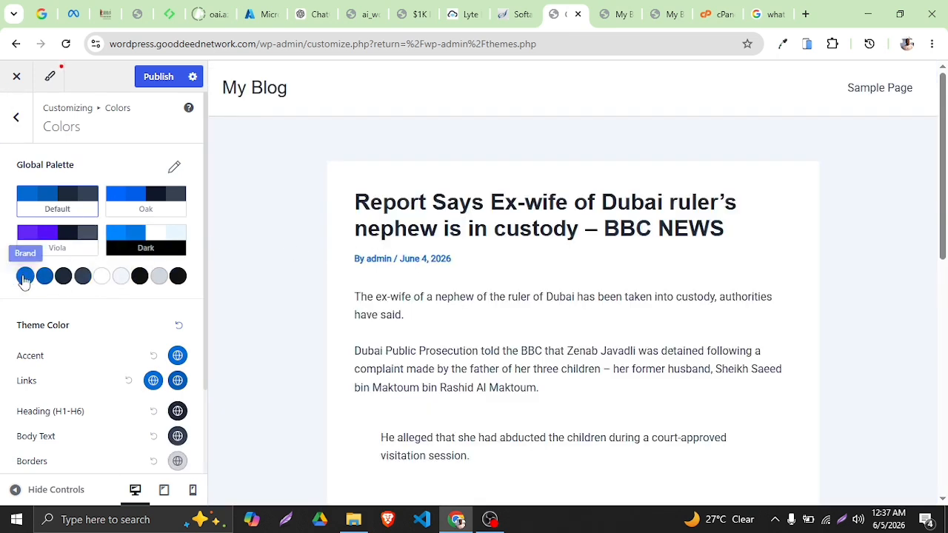
# - Set the sixth color of the Default palette, used for the page background, to white (FFFFFF)
pyautogui.click(120, 277)
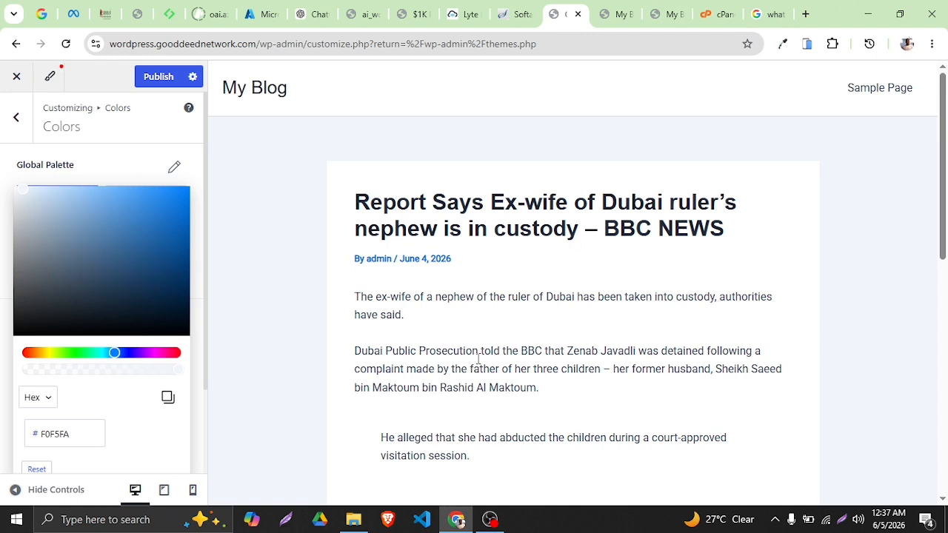
pyautogui.moveTo(26, 189); pyautogui.dragTo(13, 186)
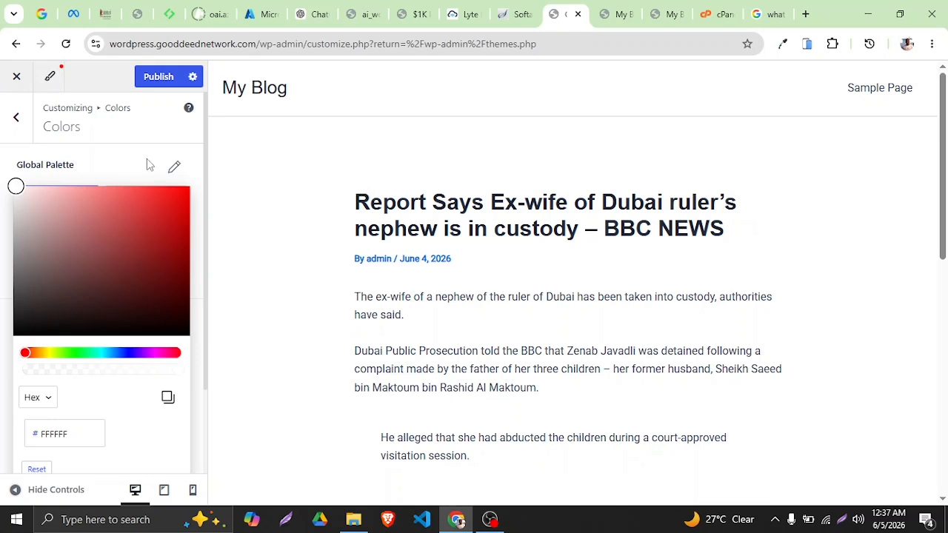
pyautogui.click(191, 169)
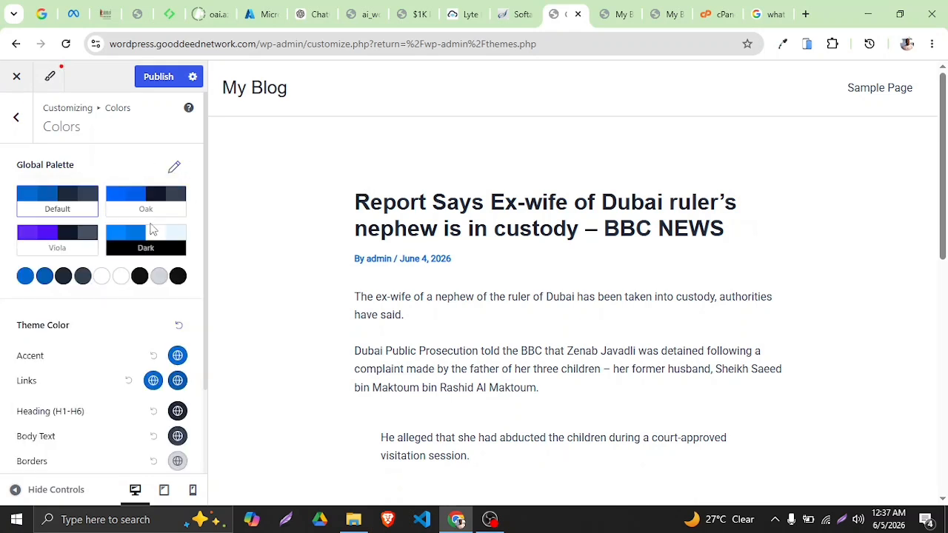
# - Set the Default palette's Alternate Brand and Brand colors to black (000000)
pyautogui.click(45, 277)
pyautogui.moveTo(183, 236); pyautogui.dragTo(172, 357)
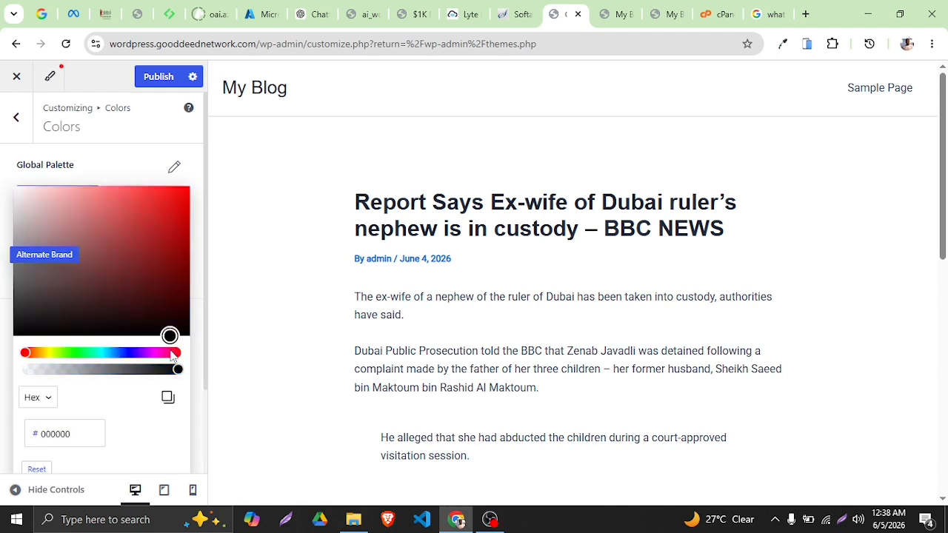
pyautogui.click(146, 158)
pyautogui.click(26, 275)
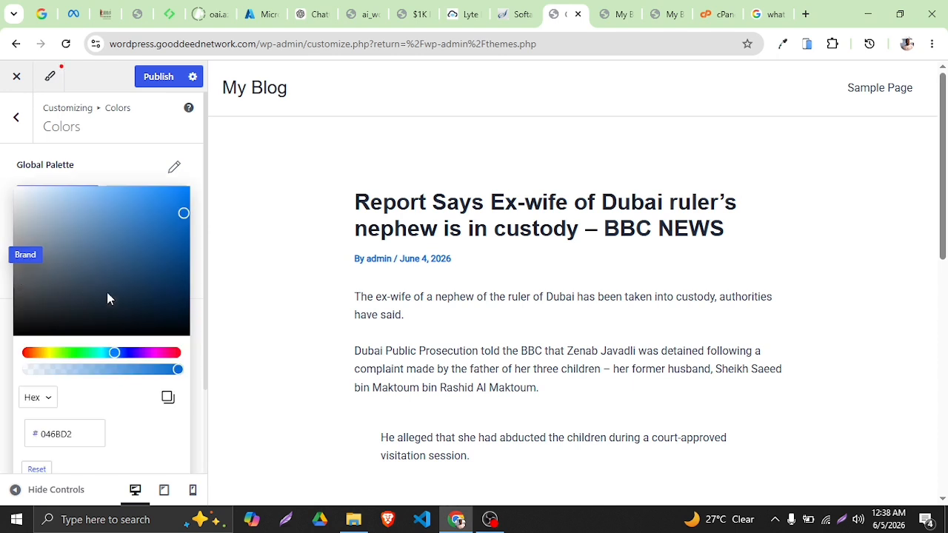
pyautogui.moveTo(183, 222); pyautogui.dragTo(169, 337)
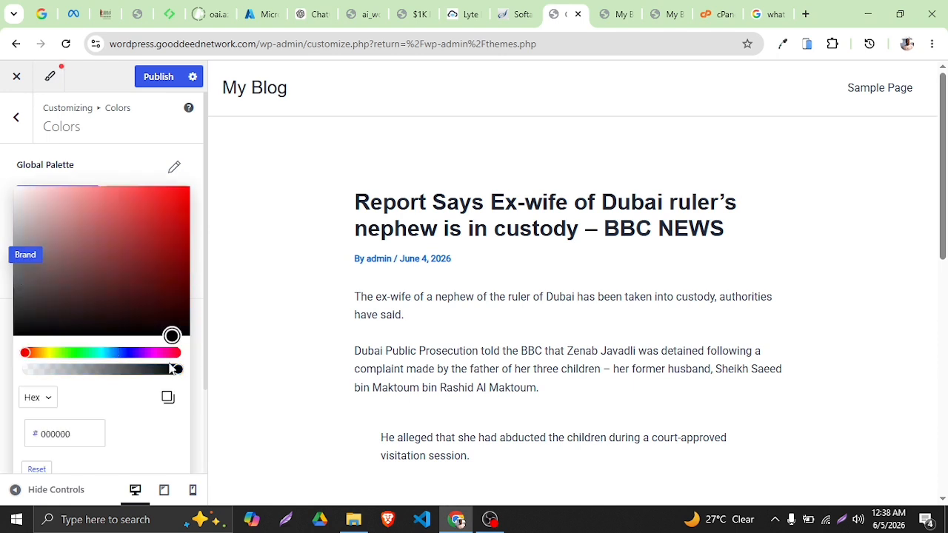
pyautogui.click(151, 158)
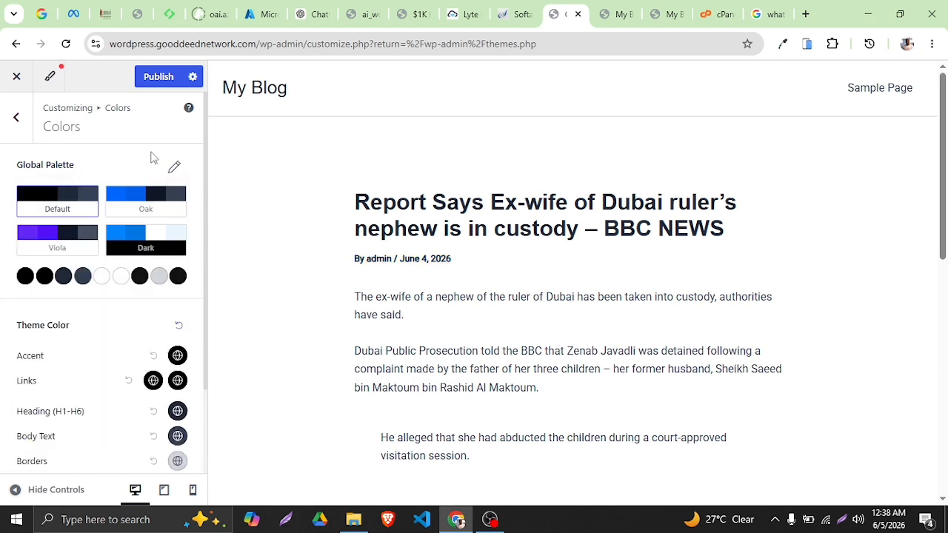
# - Change the Default palette's Text color to black
pyautogui.click(83, 275)
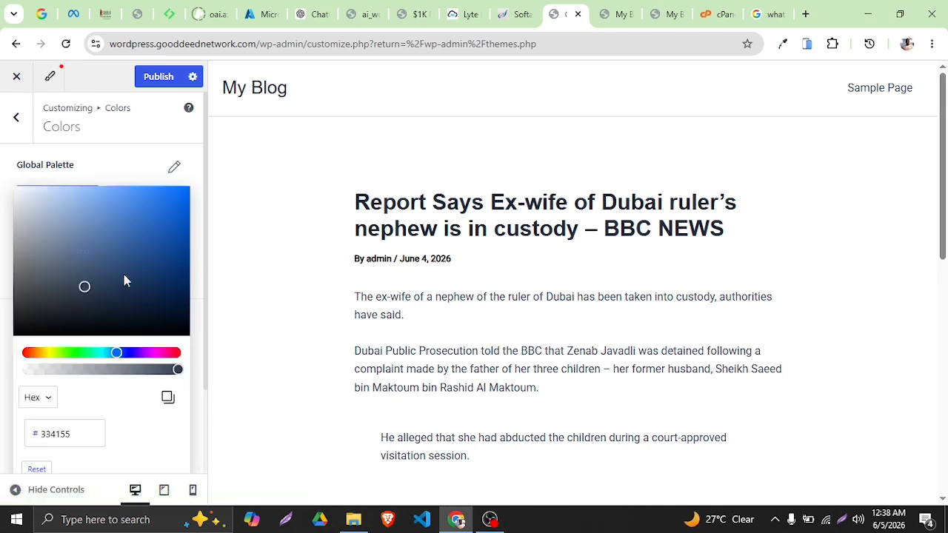
pyautogui.click(143, 162)
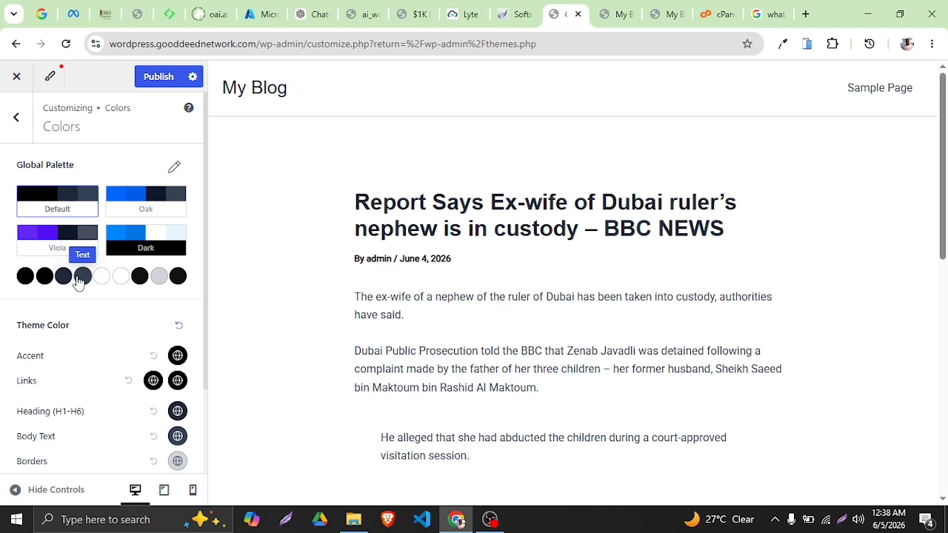
pyautogui.click(81, 278)
pyautogui.moveTo(86, 289); pyautogui.dragTo(112, 334)
pyautogui.click(168, 173)
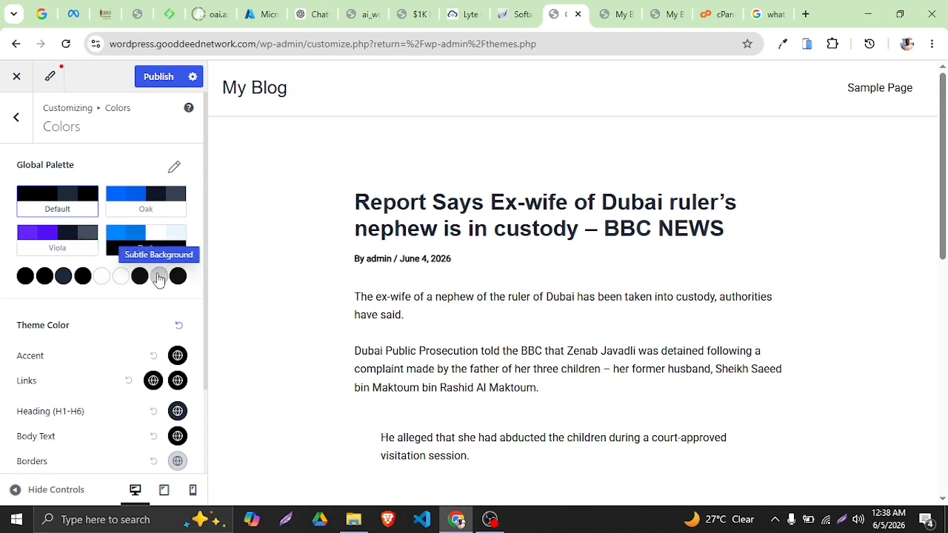
# - Set the Default palette's Subtle Background color to white and reapply white (FFFFFF) to the sixth color
pyautogui.click(157, 277)
pyautogui.moveTo(60, 241); pyautogui.dragTo(6, 180)
pyautogui.click(142, 169)
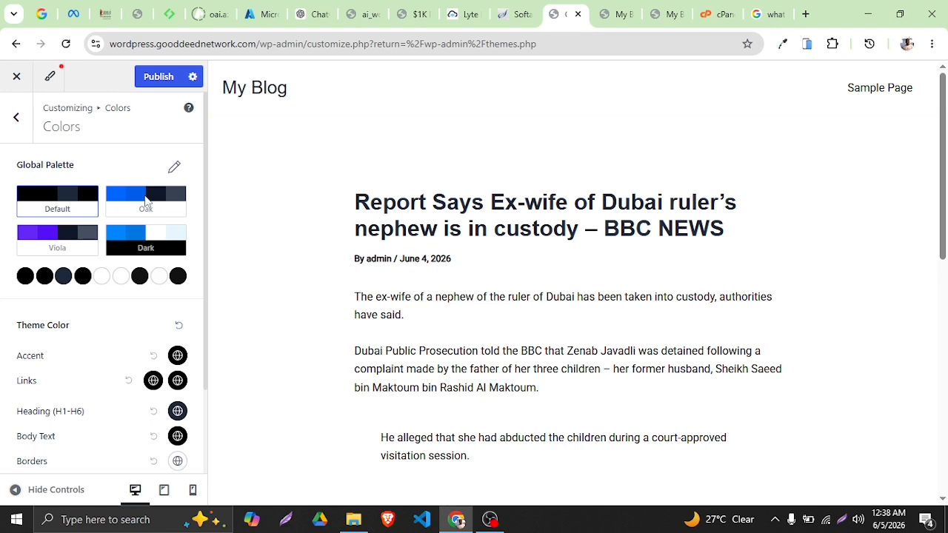
pyautogui.click(119, 277)
pyautogui.moveTo(61, 243); pyautogui.dragTo(6, 182)
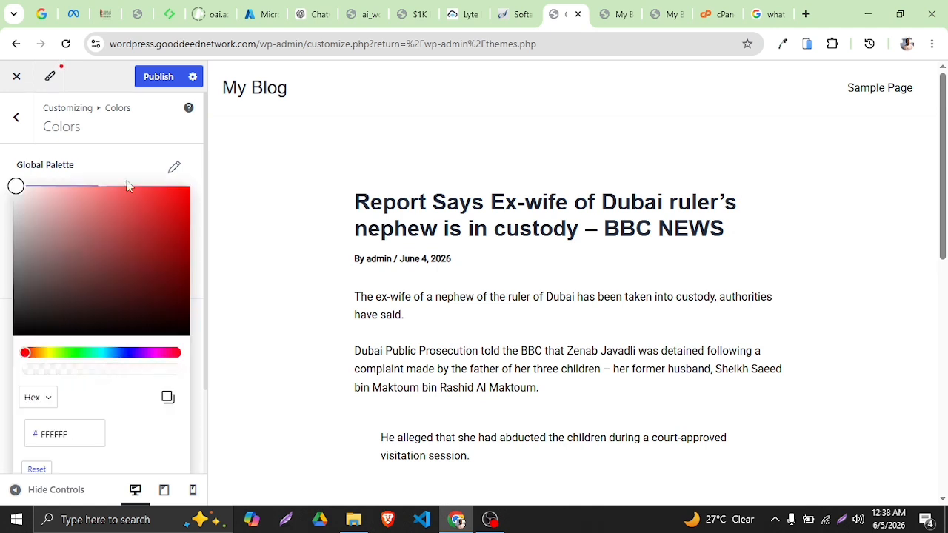
pyautogui.click(148, 175)
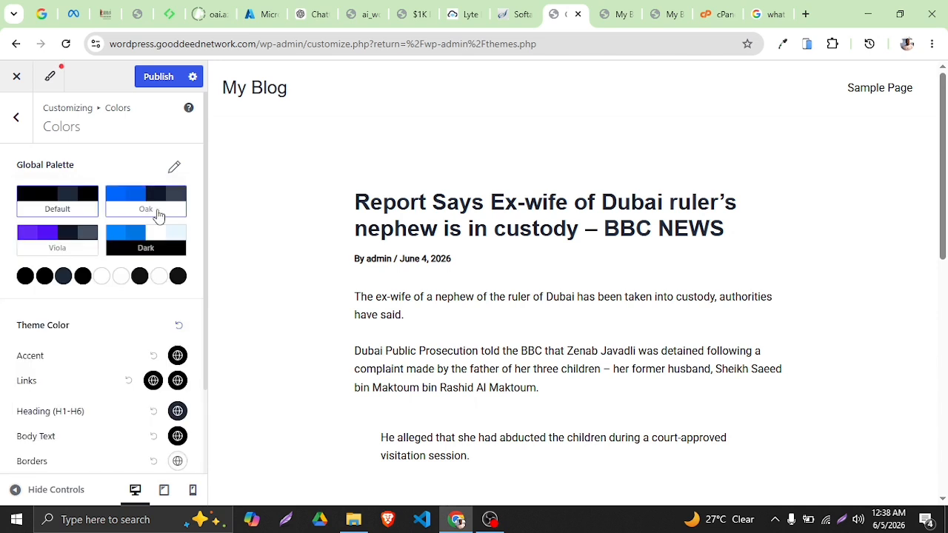
# - Set the Default palette's Other Supporting color to black (000000)
pyautogui.click(157, 276)
pyautogui.moveTo(127, 285); pyautogui.dragTo(122, 336)
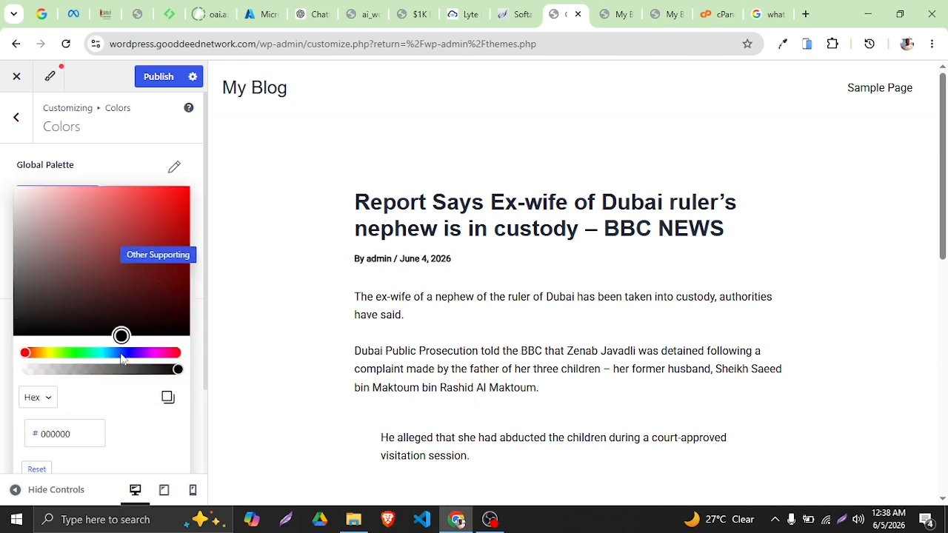
pyautogui.click(141, 169)
# - Examine the Site Background color options under the surface colors, leaving the setting as it is
pyautogui.scroll(-3, 100, 312)
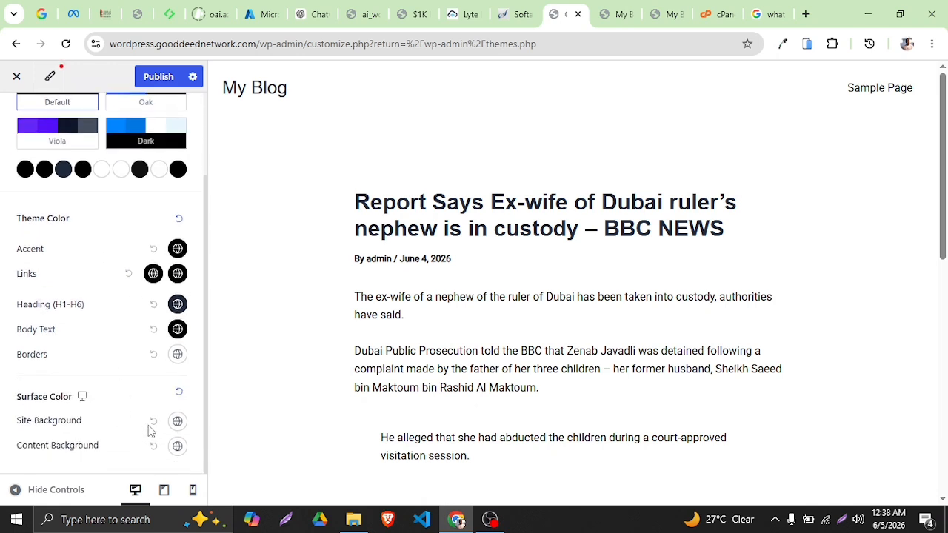
pyautogui.click(177, 421)
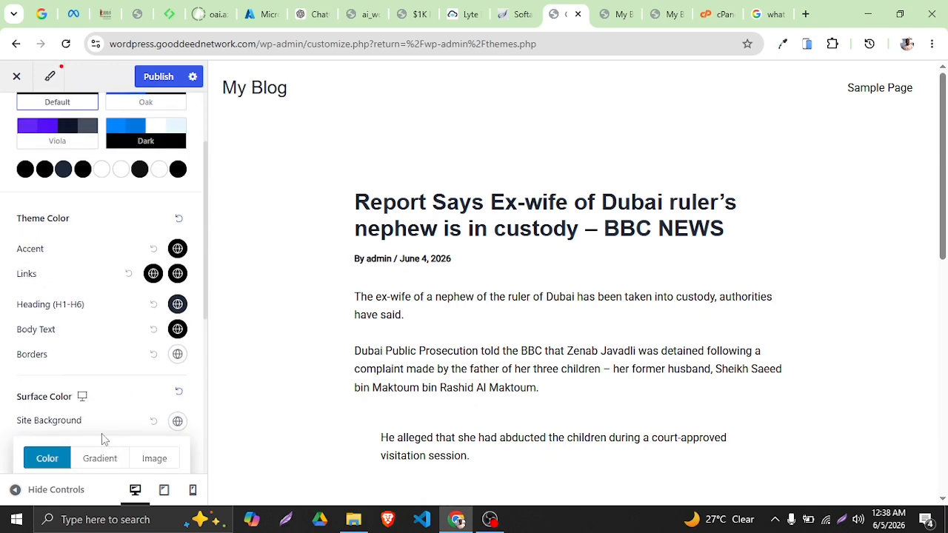
pyautogui.scroll(-2, 101, 433)
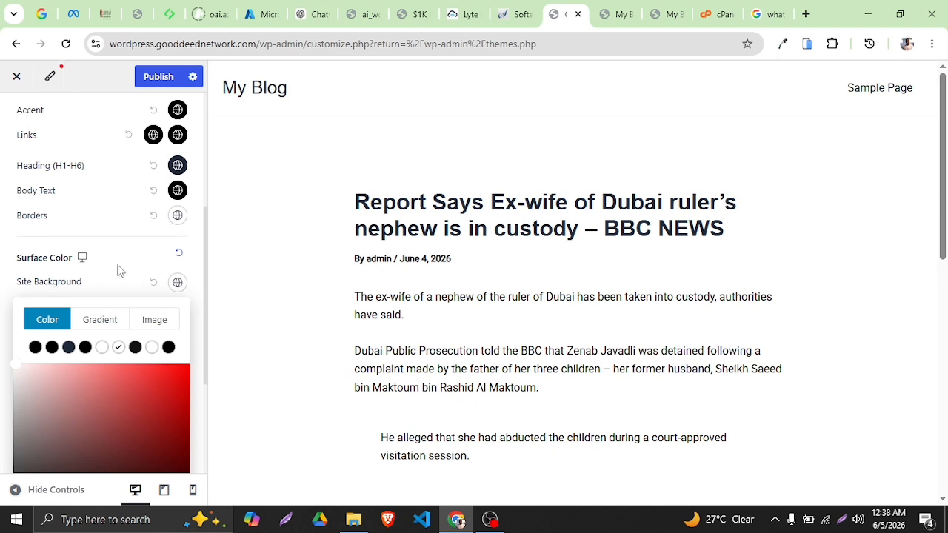
pyautogui.scroll(3, 118, 271)
pyautogui.scroll(-1, 99, 376)
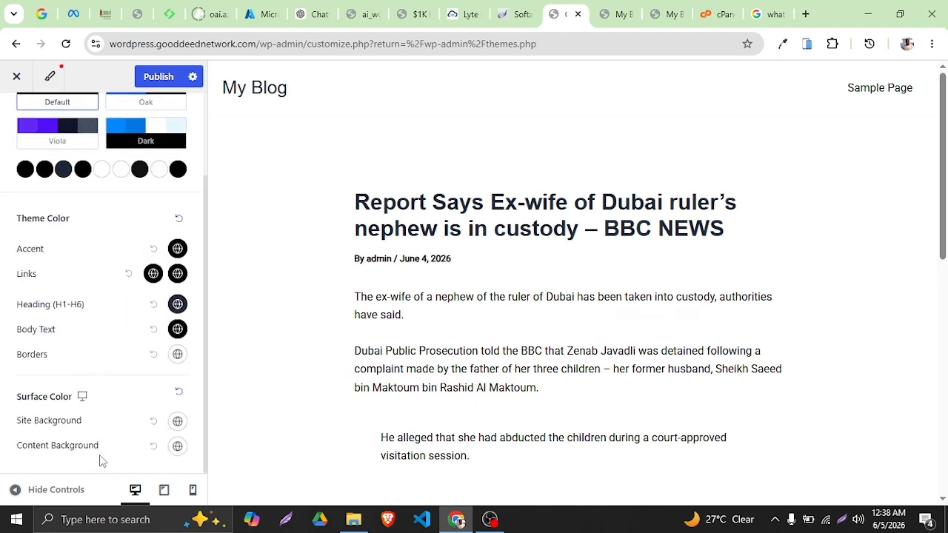
# - Publish the global color changes and leave the Colors settings
pyautogui.scroll(2, 151, 386)
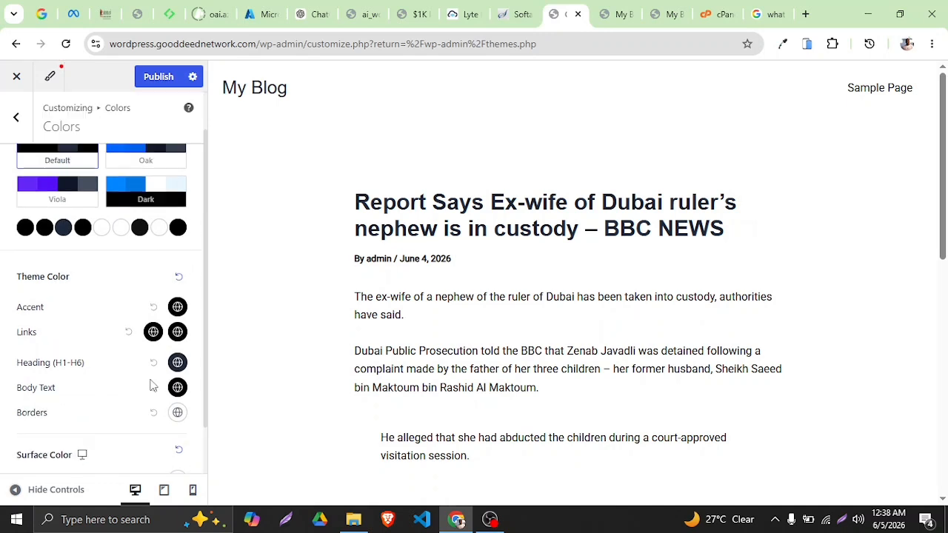
pyautogui.click(158, 76)
pyautogui.click(21, 116)
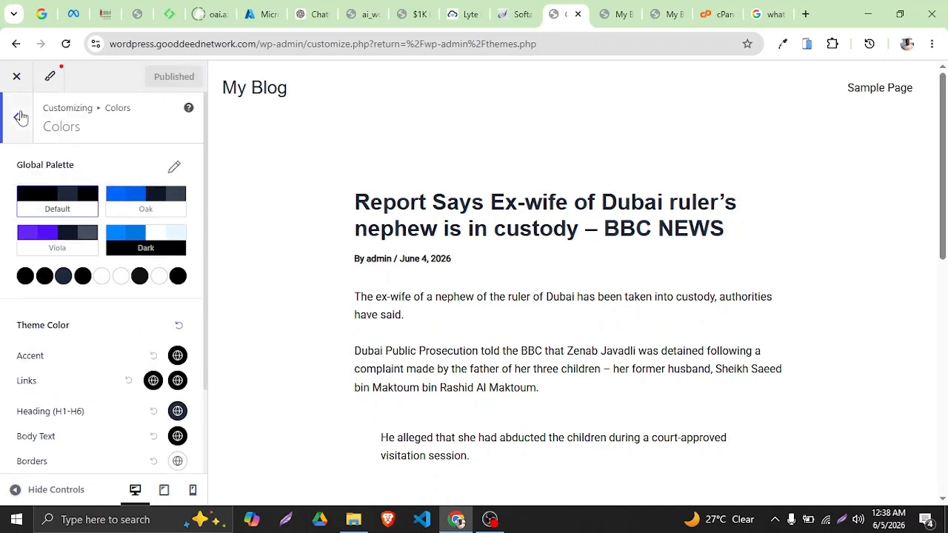
# - Examine the global Buttons settings, including the primary button presets, colors, font, padding, border width and border radius
pyautogui.click(74, 257)
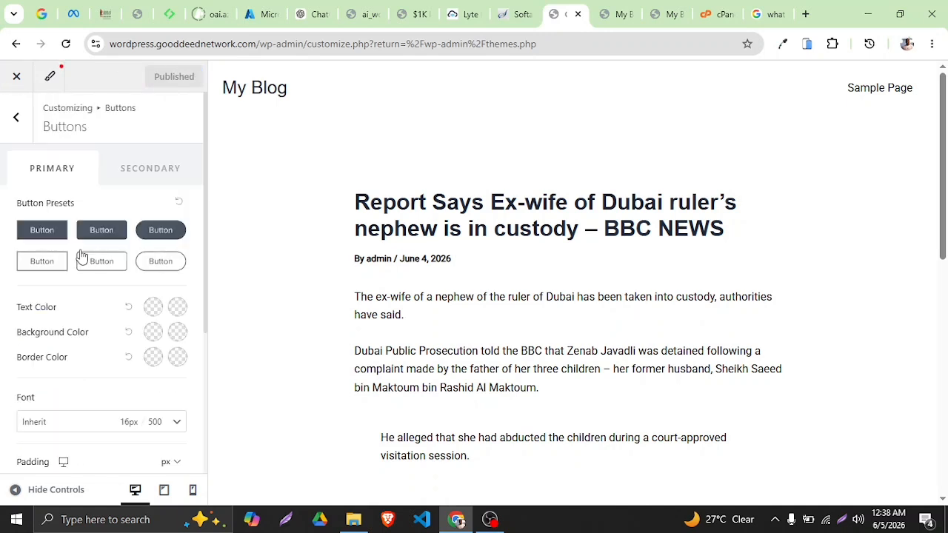
pyautogui.scroll(-3, 77, 250)
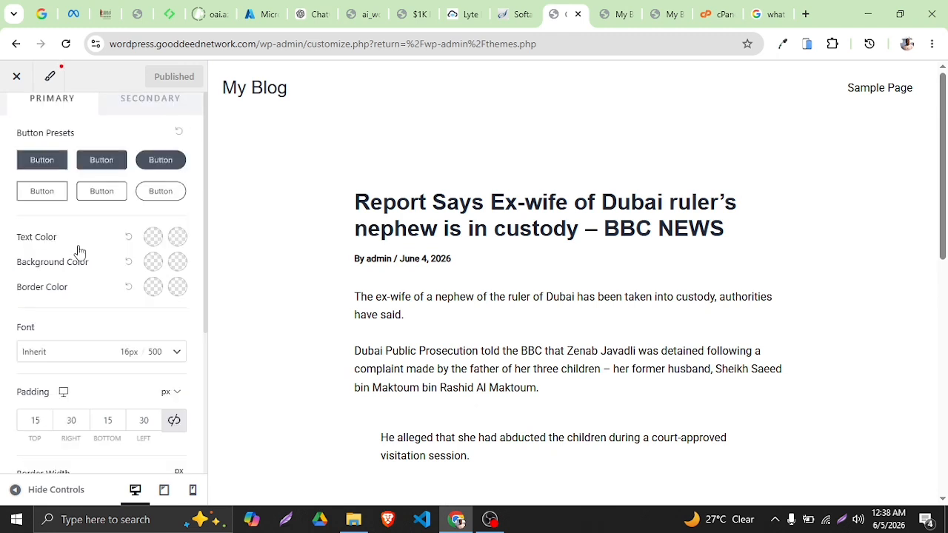
pyautogui.scroll(4, 96, 323)
pyautogui.scroll(-10, 382, 311)
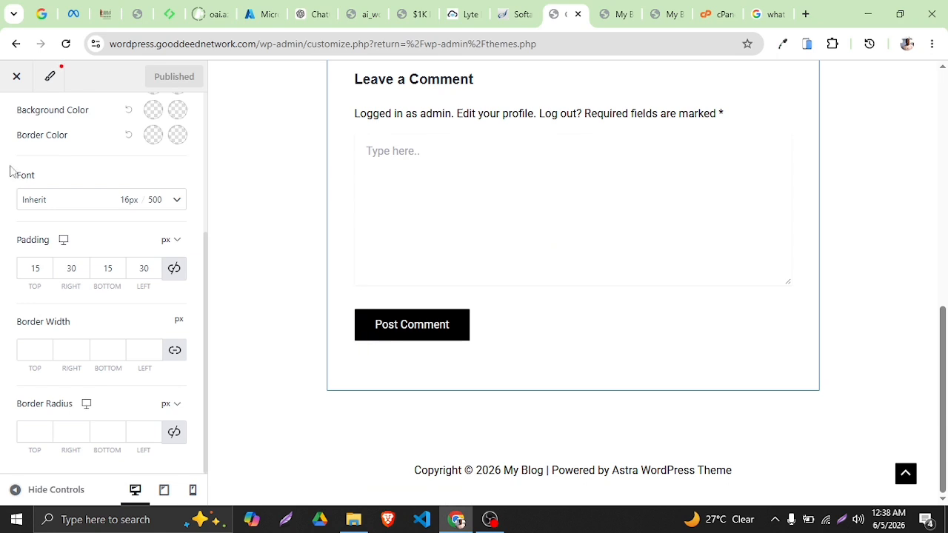
pyautogui.scroll(10, 251, 308)
pyautogui.scroll(3, 44, 192)
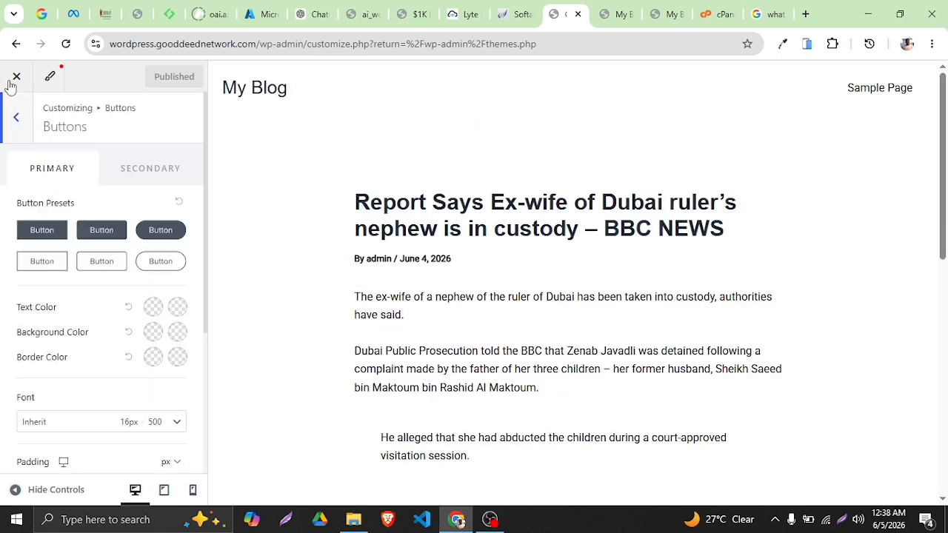
pyautogui.click(21, 138)
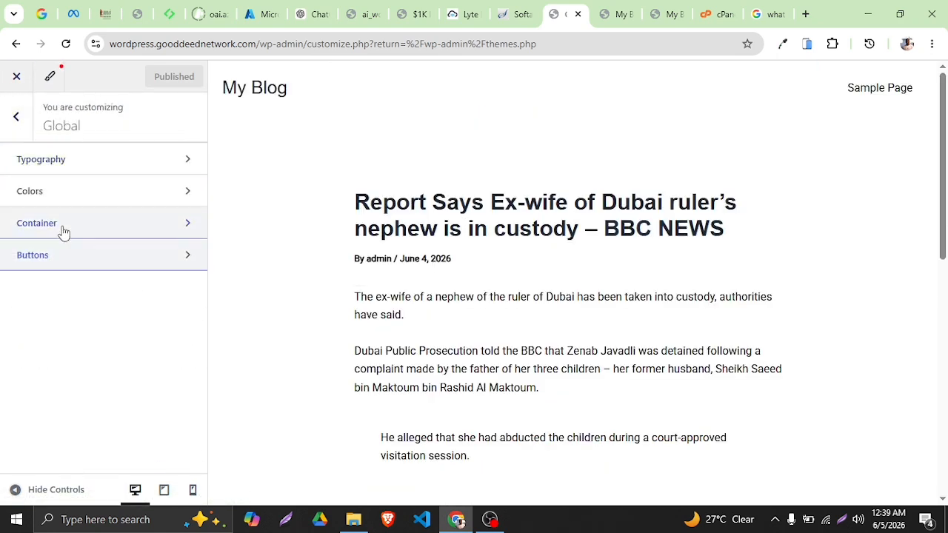
# - Examine the Header section's elements, types and width and margin design options
pyautogui.click(8, 127)
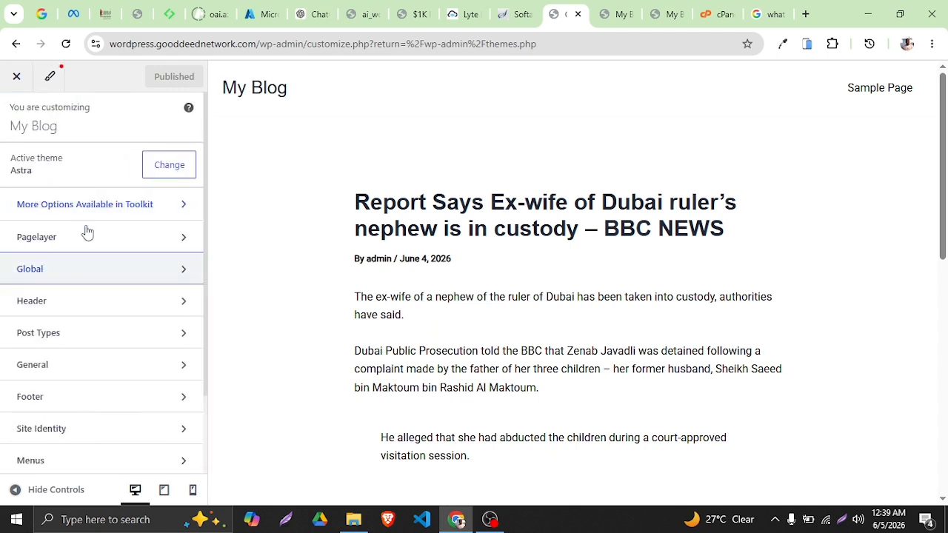
pyautogui.click(68, 300)
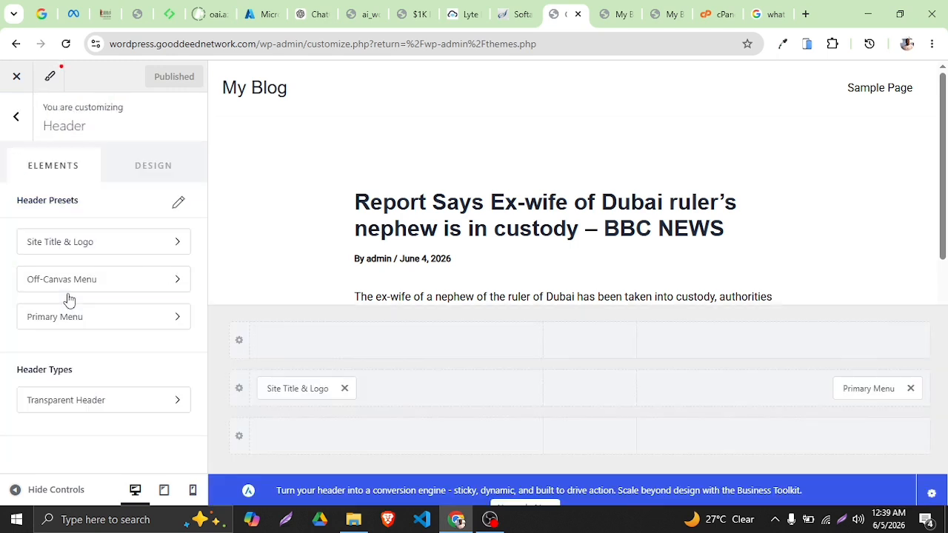
pyautogui.scroll(-2, 71, 294)
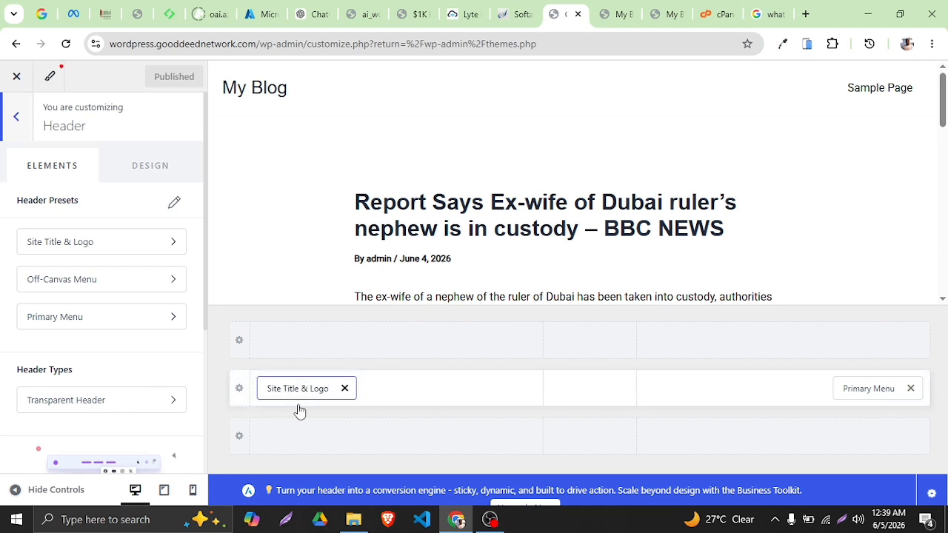
pyautogui.click(140, 181)
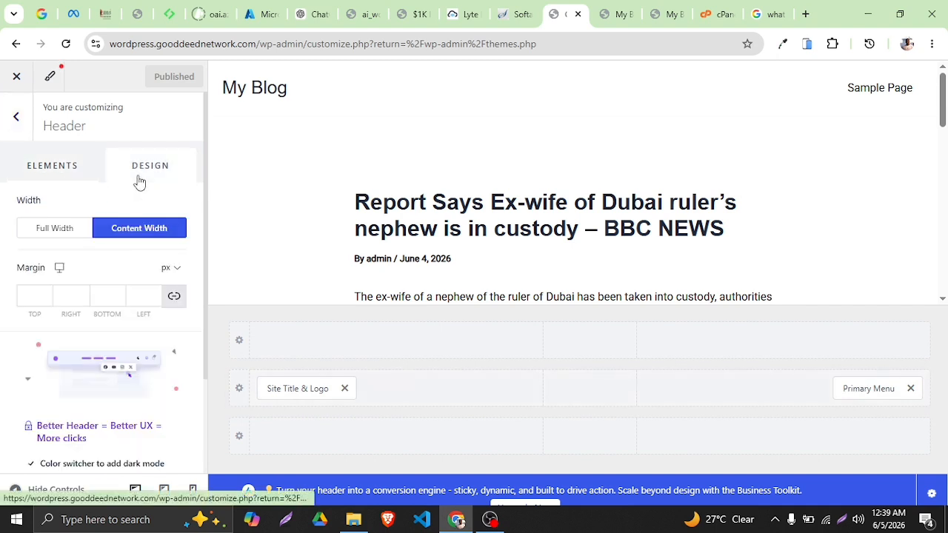
pyautogui.click(46, 170)
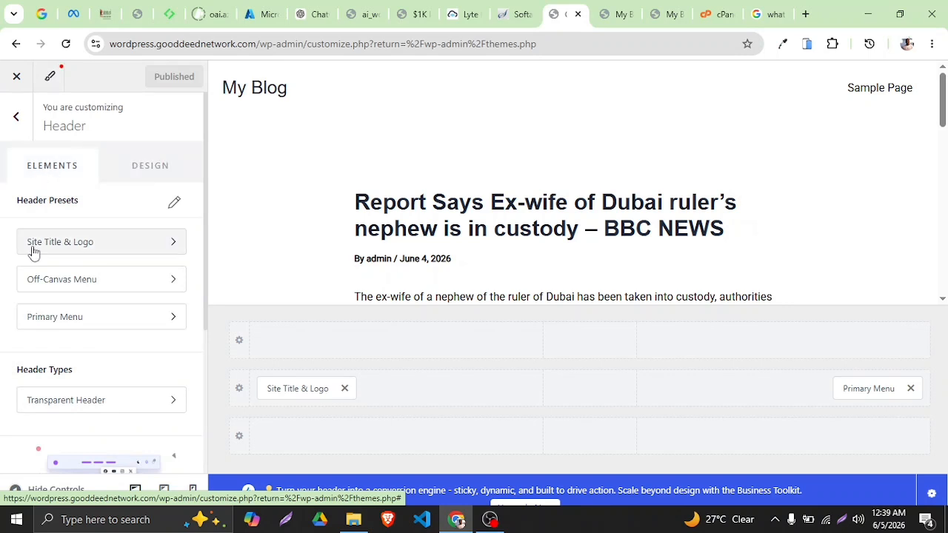
# - Try an Account element beside Site Title & Logo in the header's middle row and remove it again
pyautogui.moveTo(406, 387)
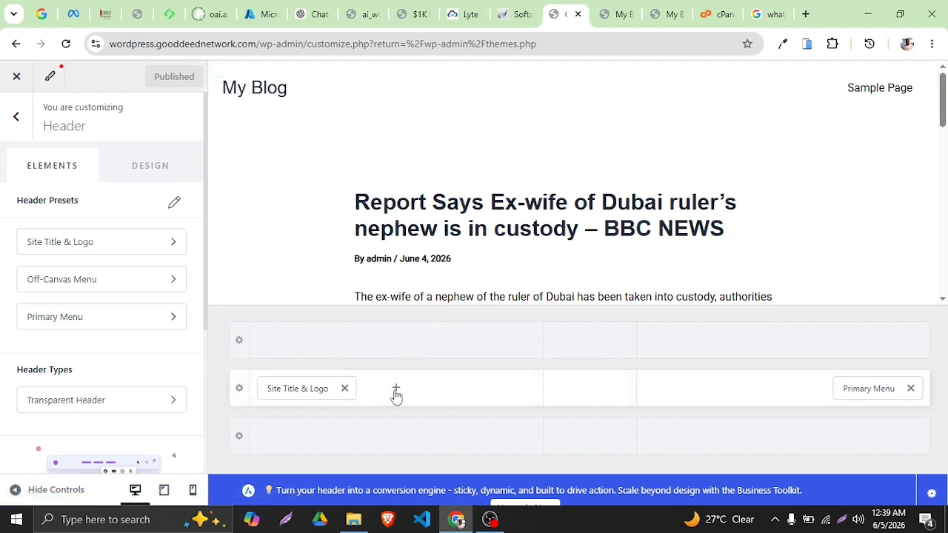
pyautogui.click(396, 390)
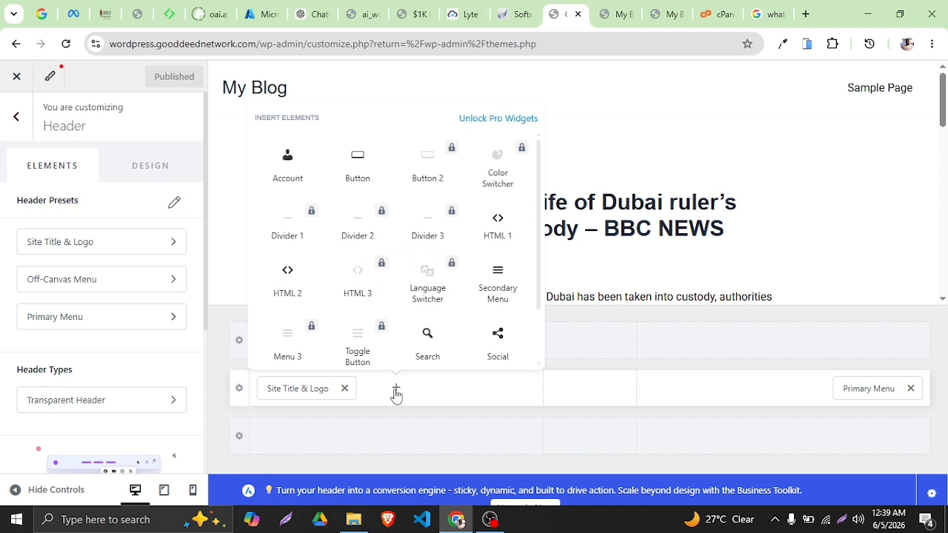
pyautogui.scroll(-1, 369, 212)
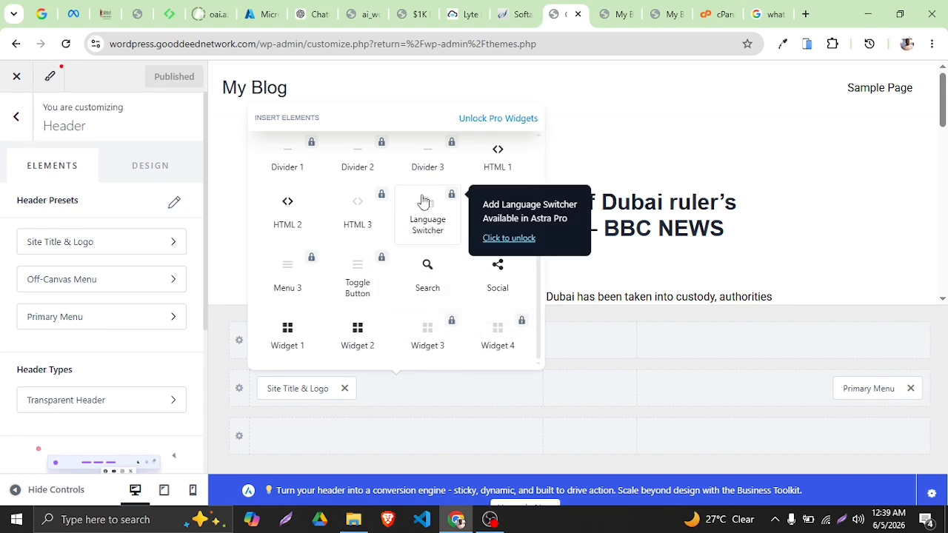
pyautogui.scroll(1, 318, 271)
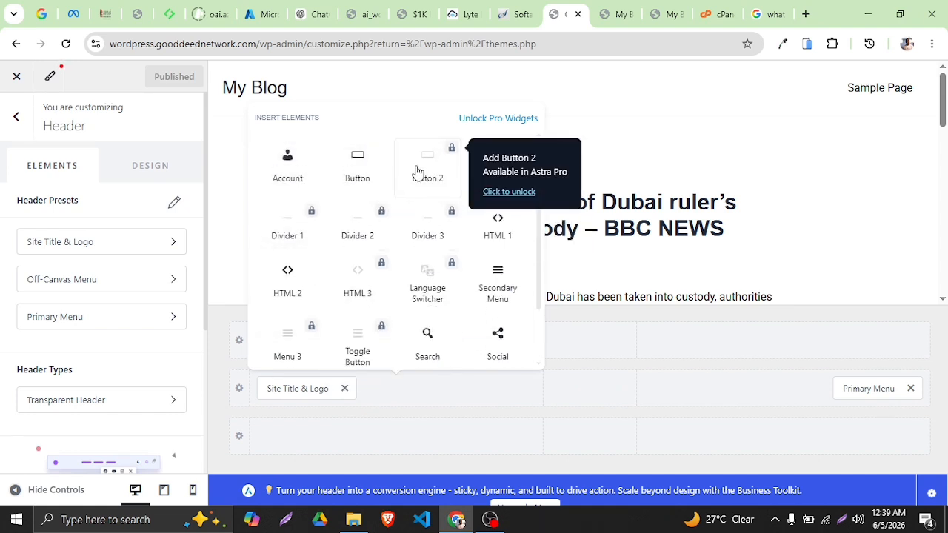
pyautogui.click(289, 178)
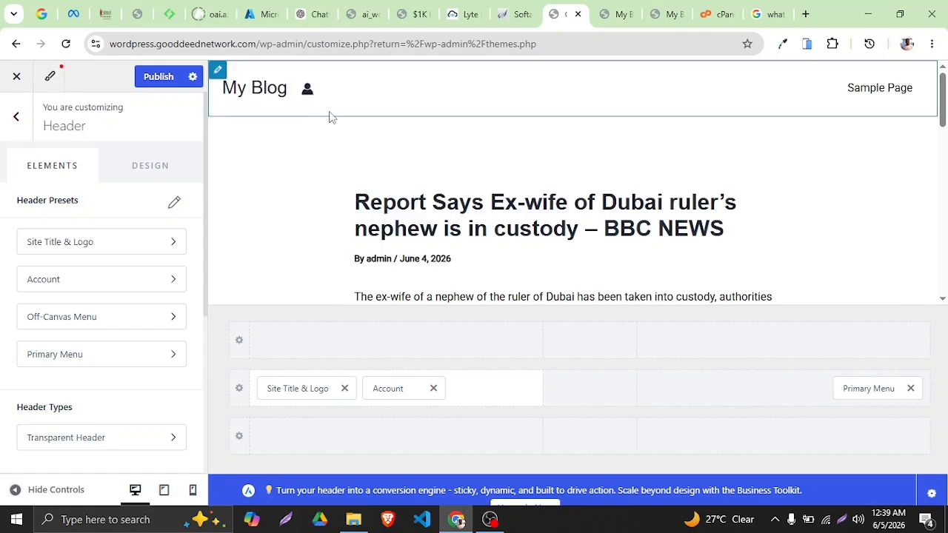
pyautogui.click(433, 388)
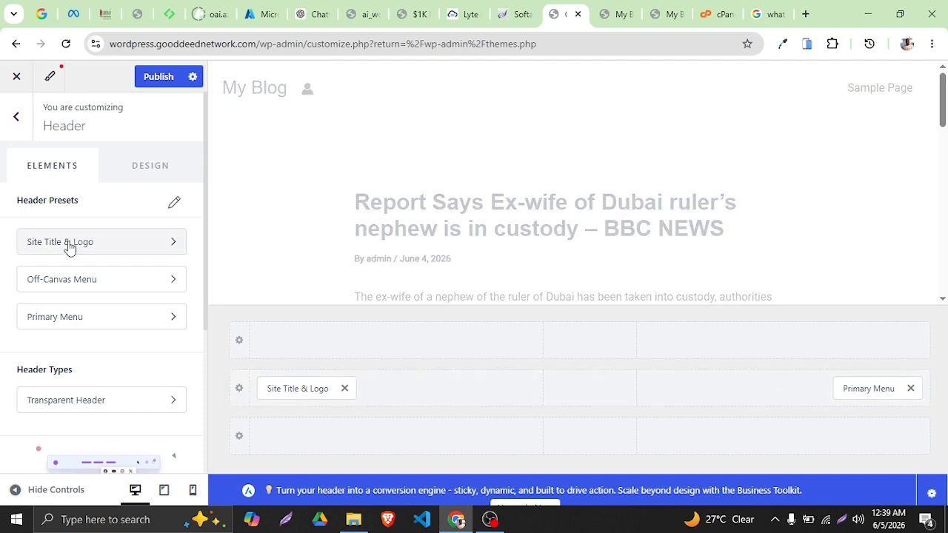
# - Examine the header's Primary Menu general and design settings and the remaining header element and design options
pyautogui.click(84, 318)
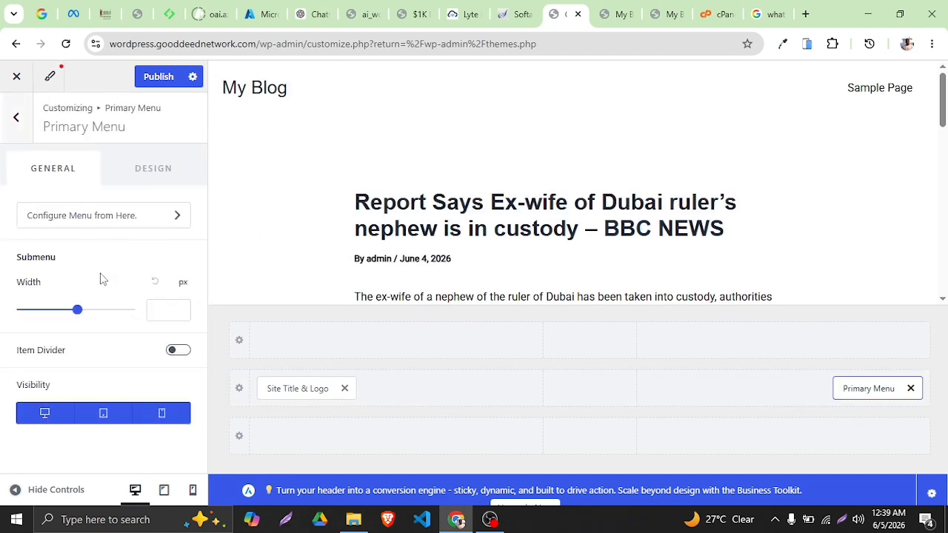
pyautogui.click(144, 172)
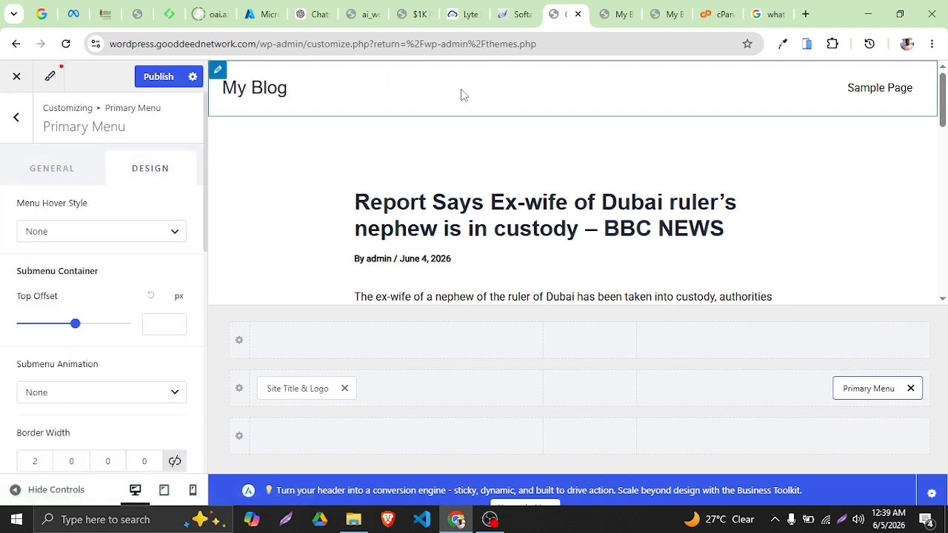
pyautogui.scroll(-5, 96, 262)
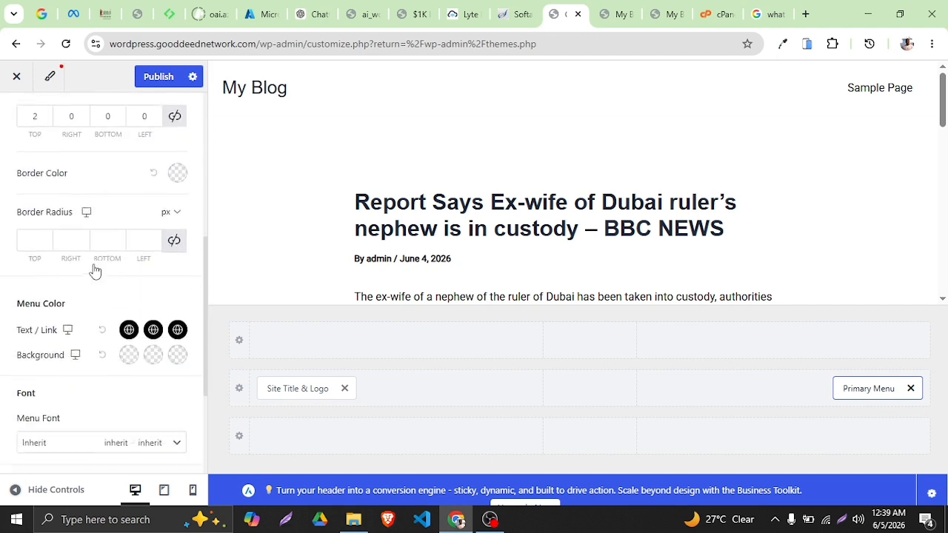
pyautogui.scroll(-3, 99, 233)
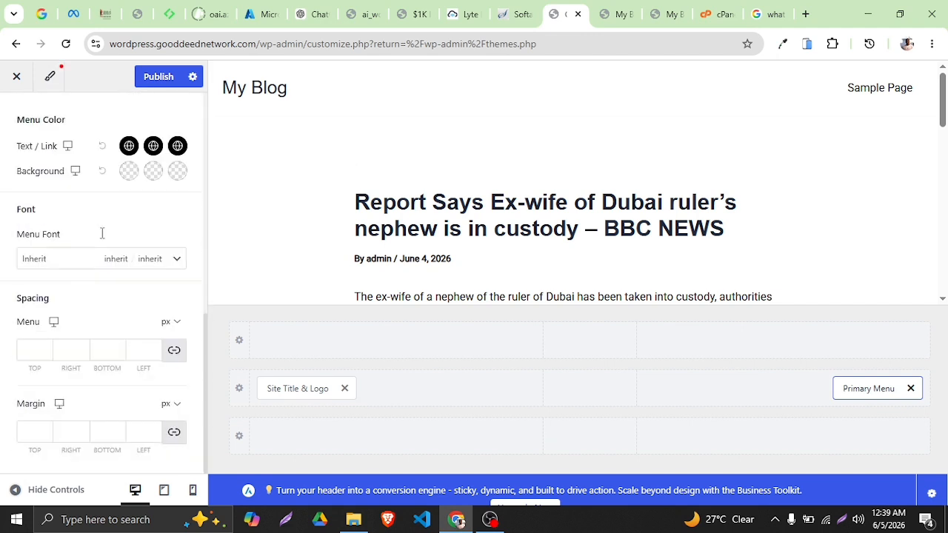
pyautogui.scroll(6, 103, 239)
pyautogui.scroll(2, 103, 238)
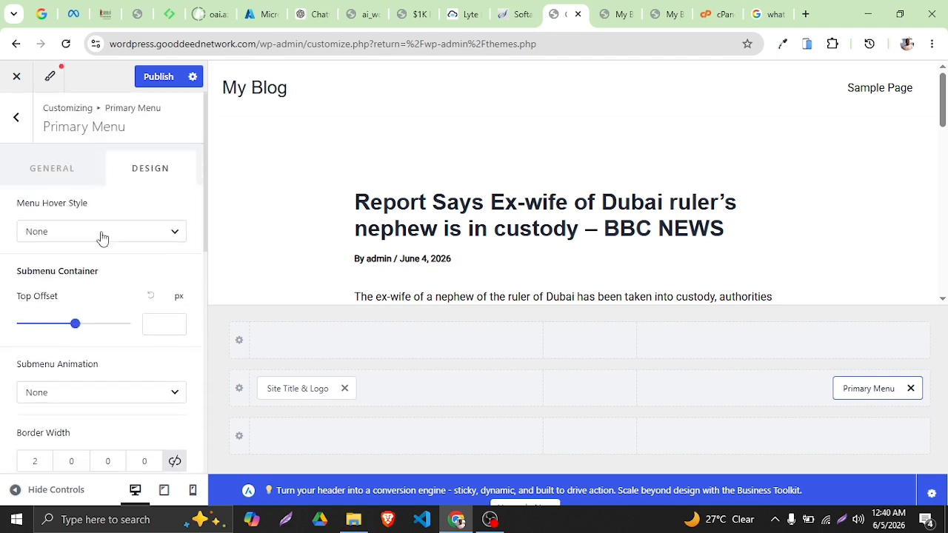
pyautogui.click(59, 176)
pyautogui.click(15, 117)
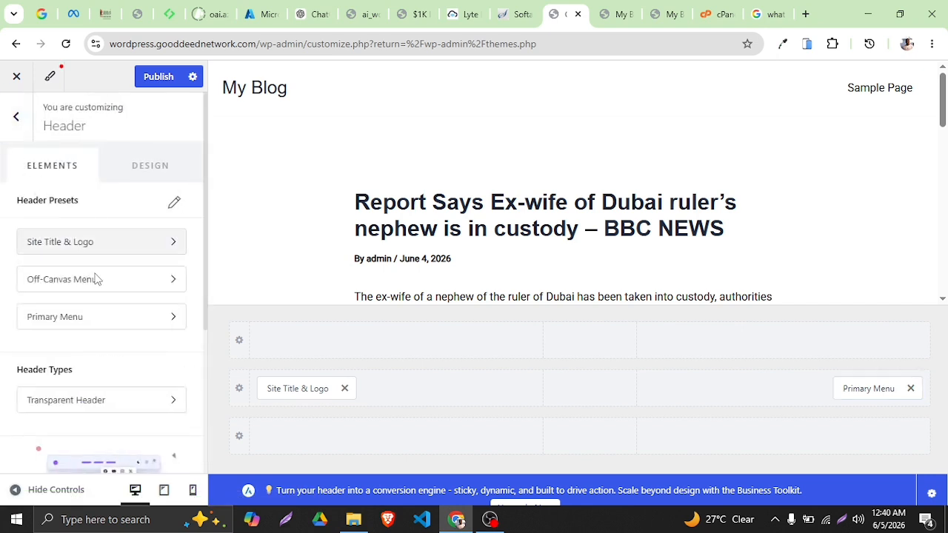
pyautogui.scroll(-3, 111, 284)
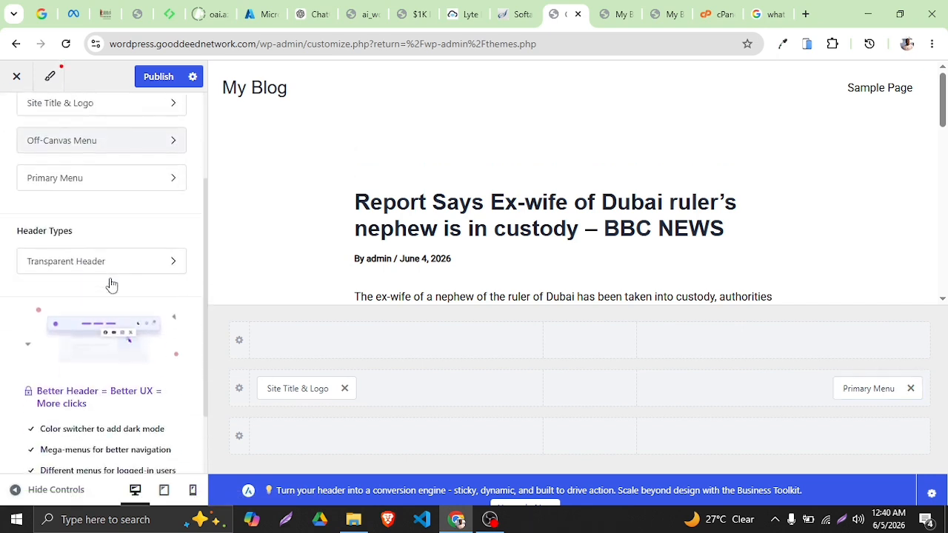
pyautogui.scroll(3, 112, 284)
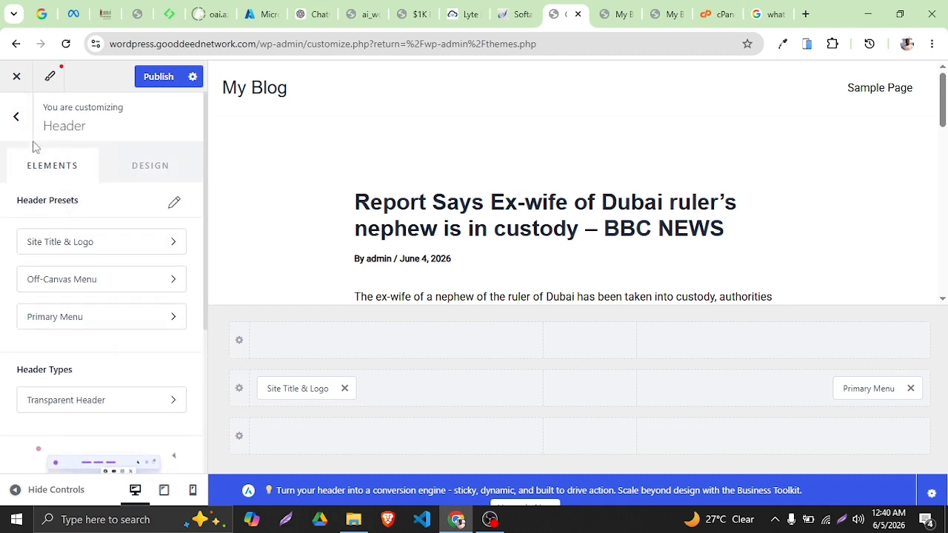
pyautogui.click(143, 170)
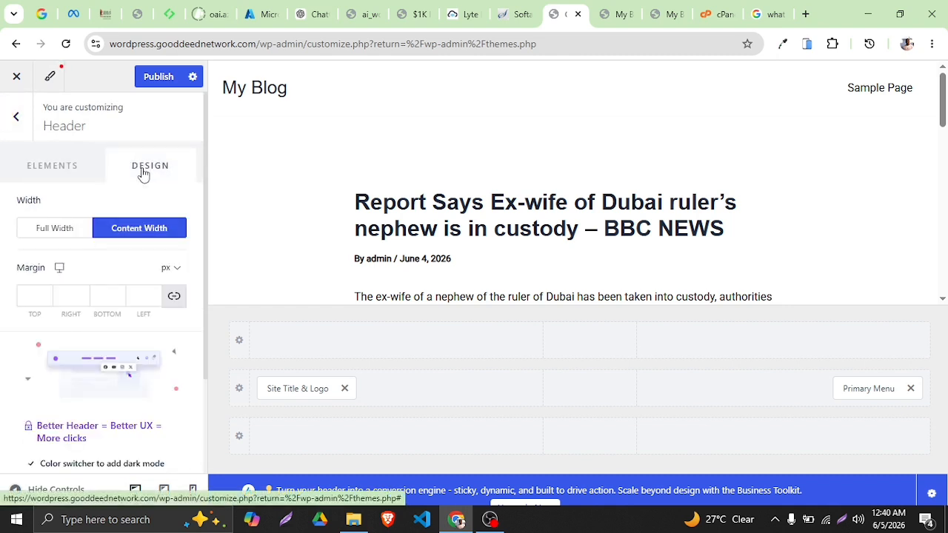
pyautogui.click(15, 116)
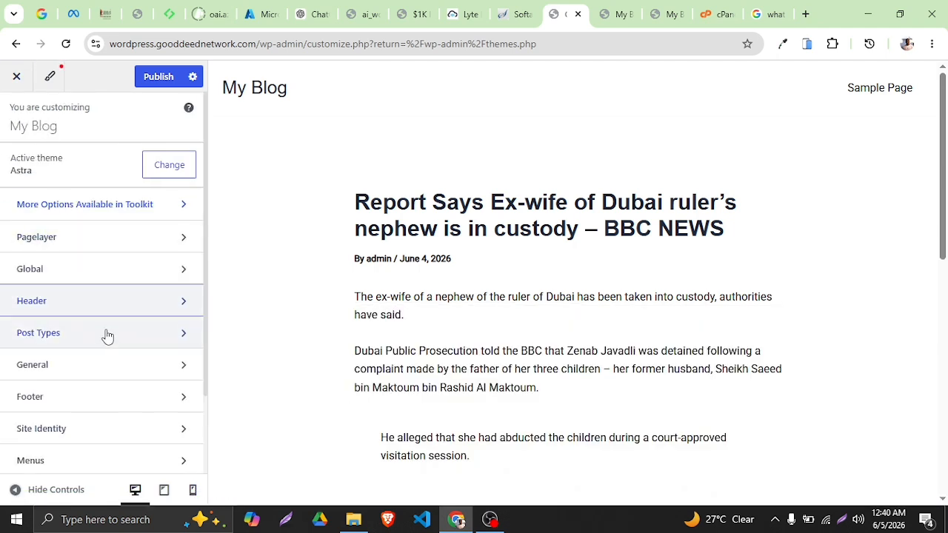
# - Set the Blog / Archive post type's Container Layout to the fourth option, the full-width layout
pyautogui.click(107, 334)
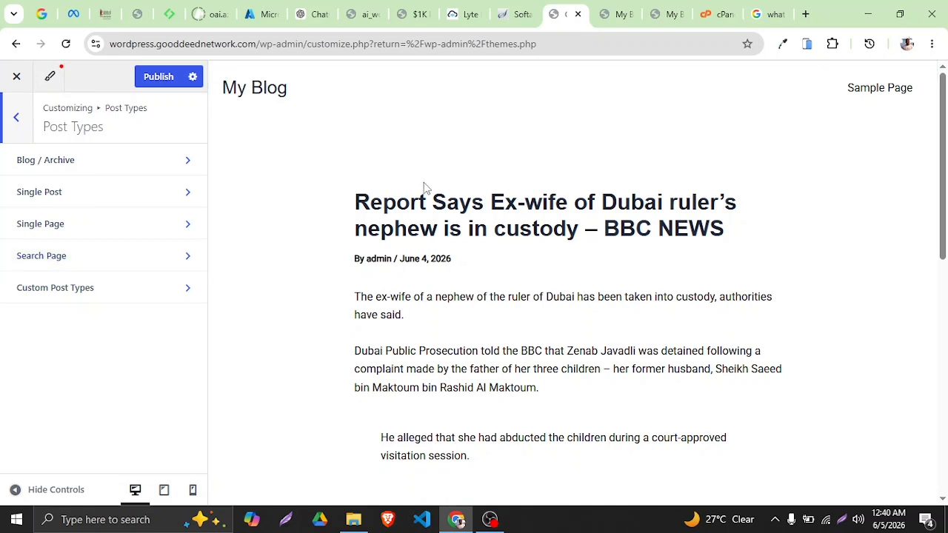
pyautogui.scroll(-5, 614, 395)
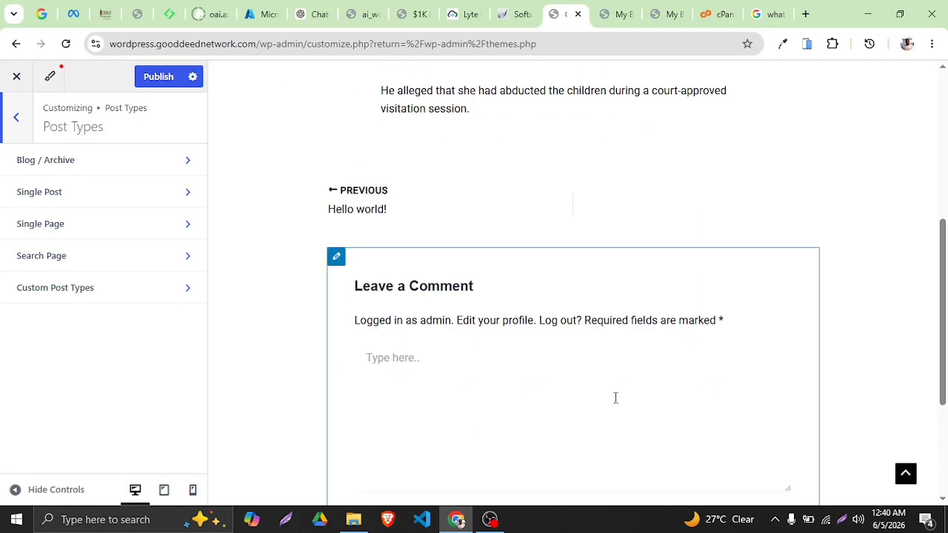
pyautogui.scroll(-3, 553, 398)
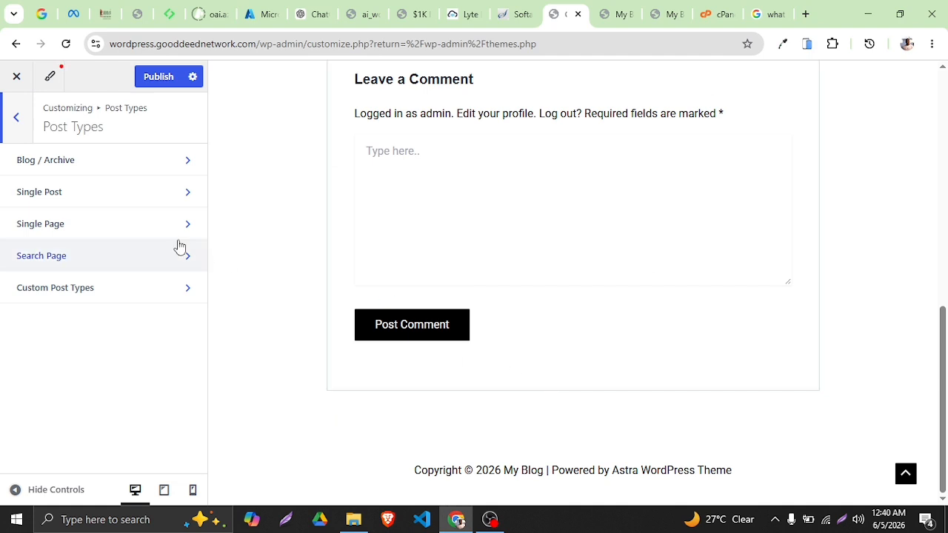
pyautogui.click(121, 153)
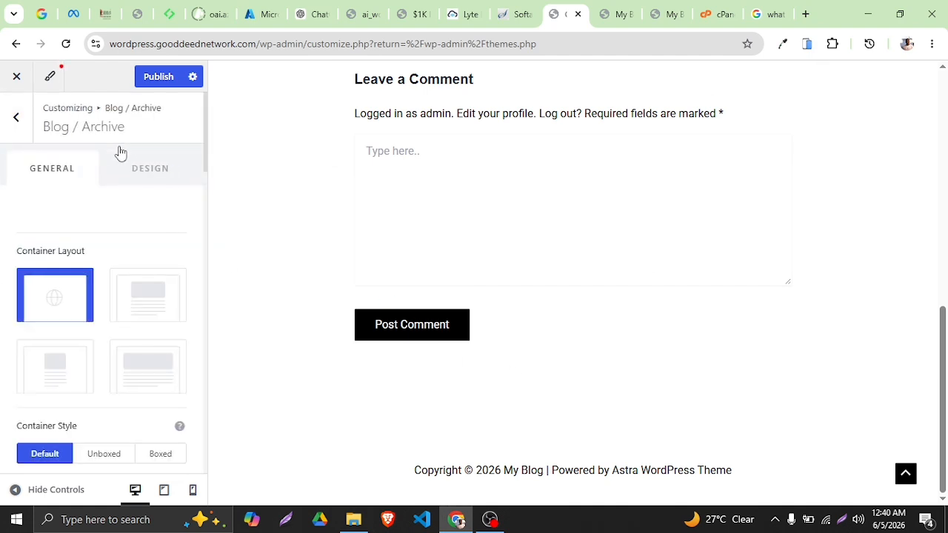
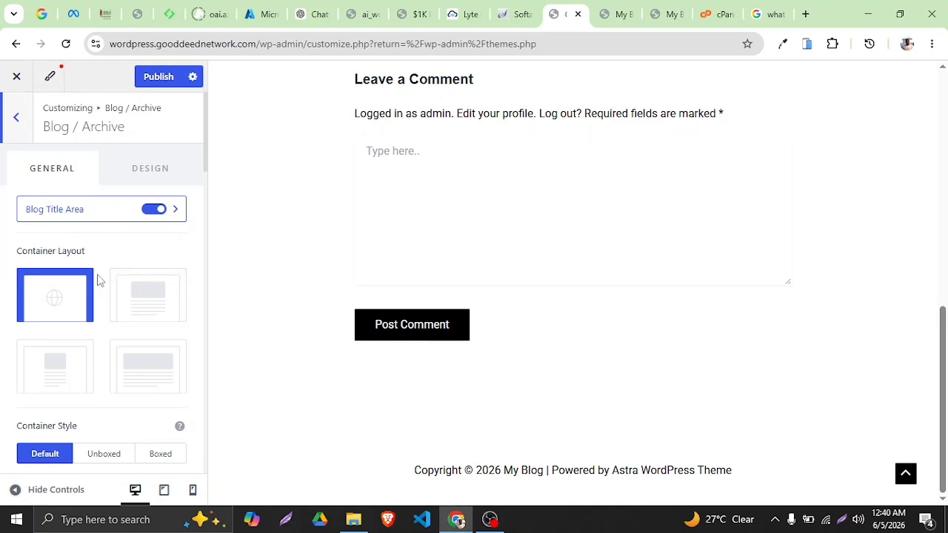
pyautogui.scroll(4, 390, 235)
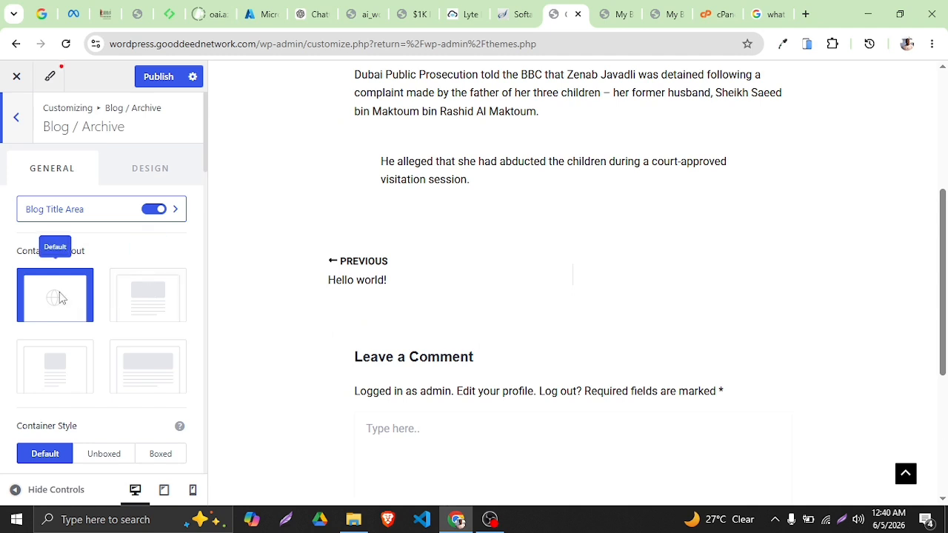
pyautogui.click(160, 389)
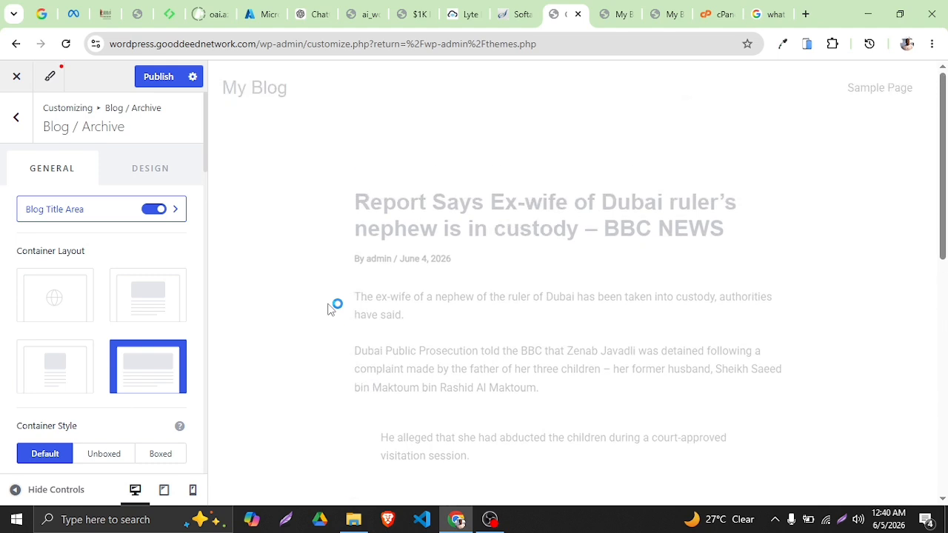
# - Try other Container Layouts for the Blog / Archive post type and settle on the first option with the globe
pyautogui.click(133, 303)
pyautogui.click(59, 360)
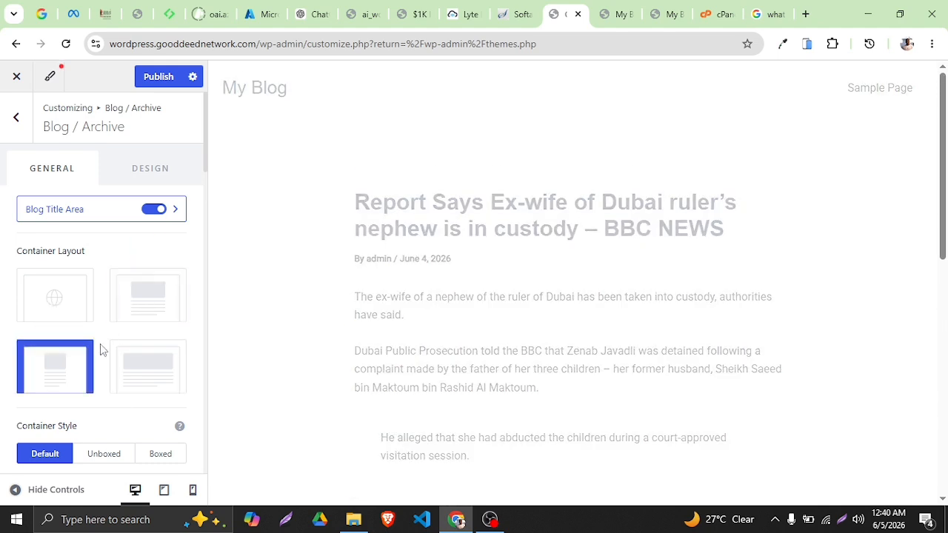
pyautogui.click(54, 302)
pyautogui.click(16, 120)
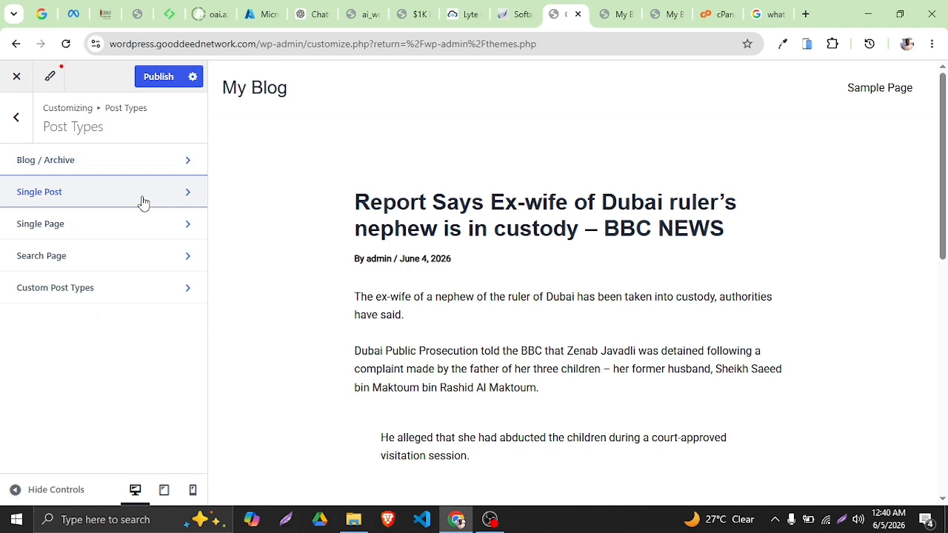
pyautogui.press('Escape')
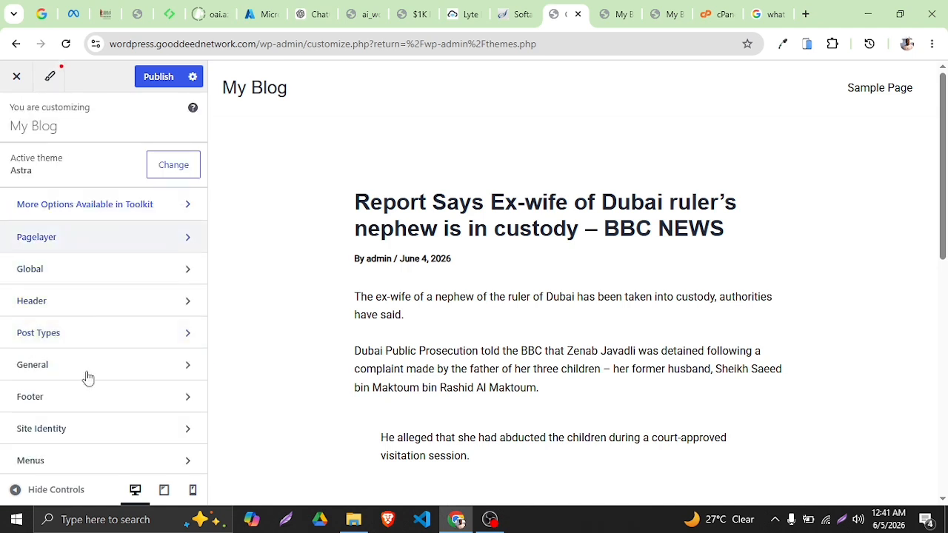
# - Try the full-width Container Layout for Single Post, set it to the first option with the globe, and publish the changes
pyautogui.click(154, 333)
pyautogui.click(153, 205)
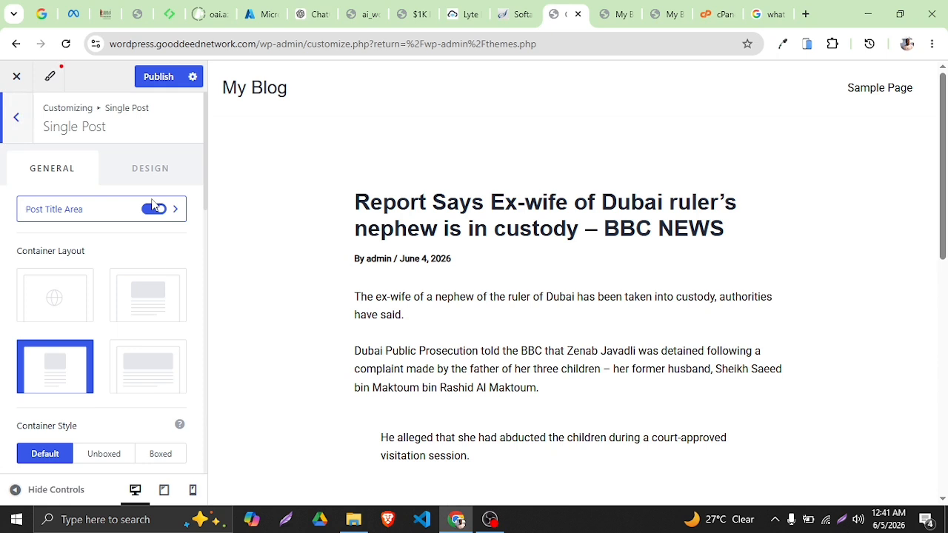
pyautogui.moveTo(152, 206); pyautogui.dragTo(152, 296)
pyautogui.click(157, 386)
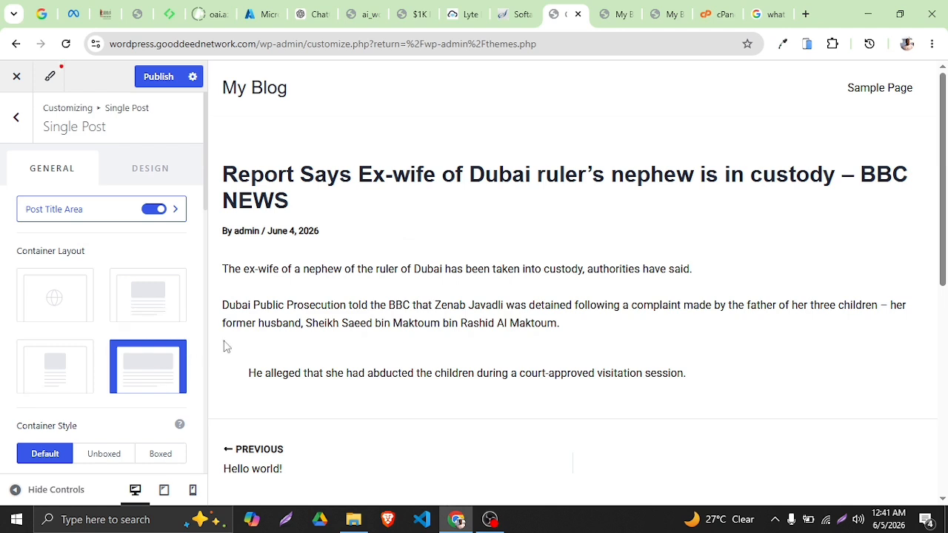
pyautogui.click(74, 311)
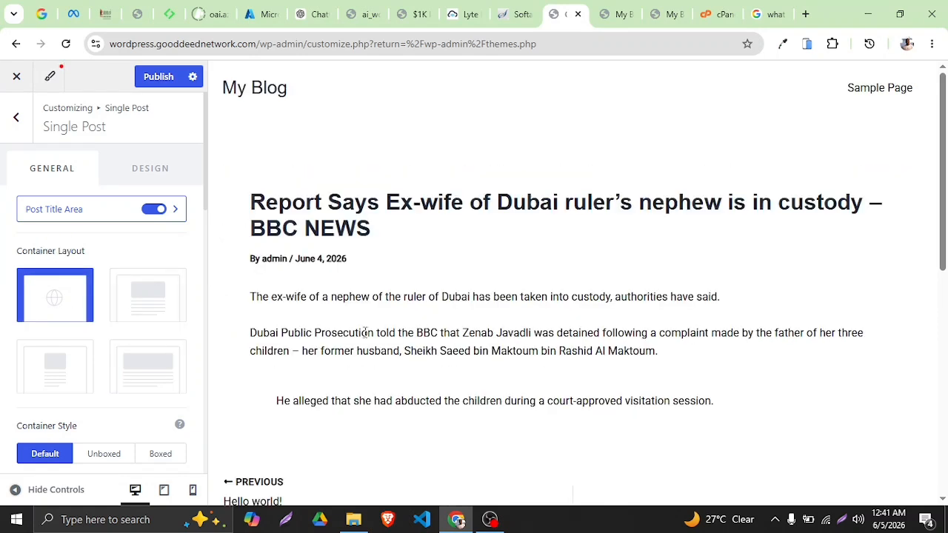
pyautogui.click(167, 81)
# - Set the Breadcrumb's Header Position to After in the General settings and follow its June and 2026 links in the preview
pyautogui.click(17, 141)
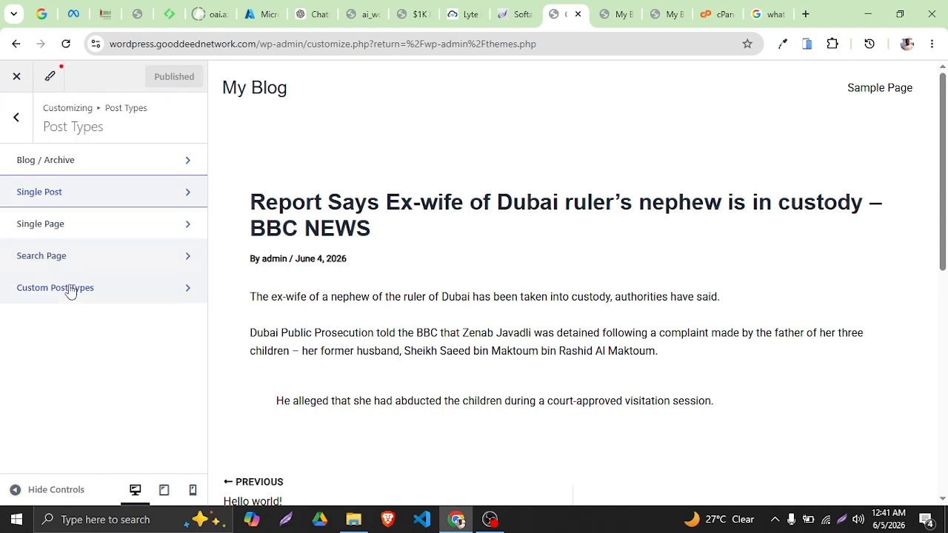
pyautogui.click(13, 120)
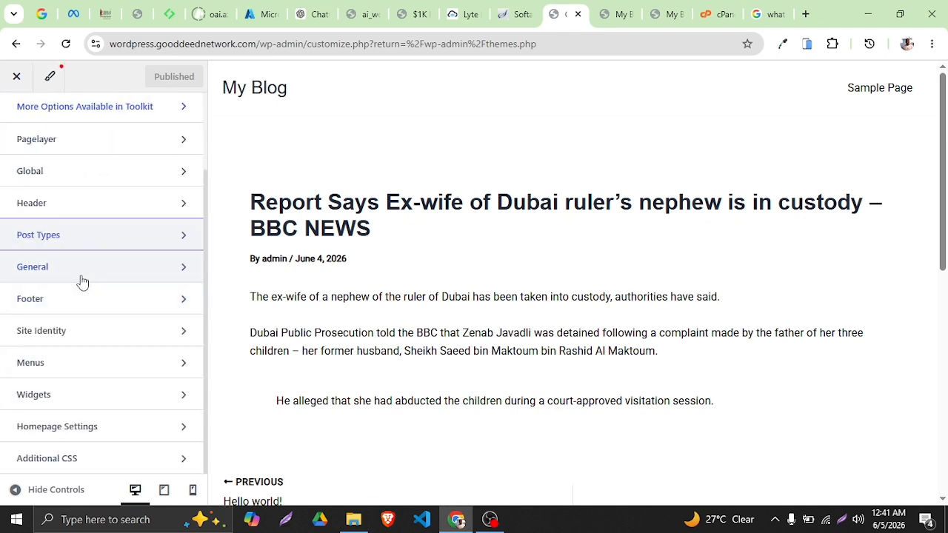
pyautogui.click(85, 269)
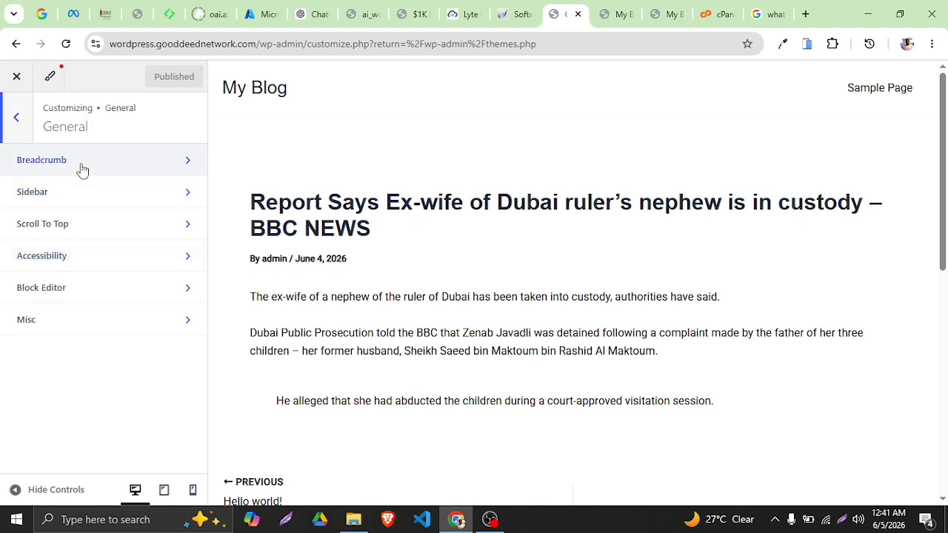
pyautogui.click(82, 170)
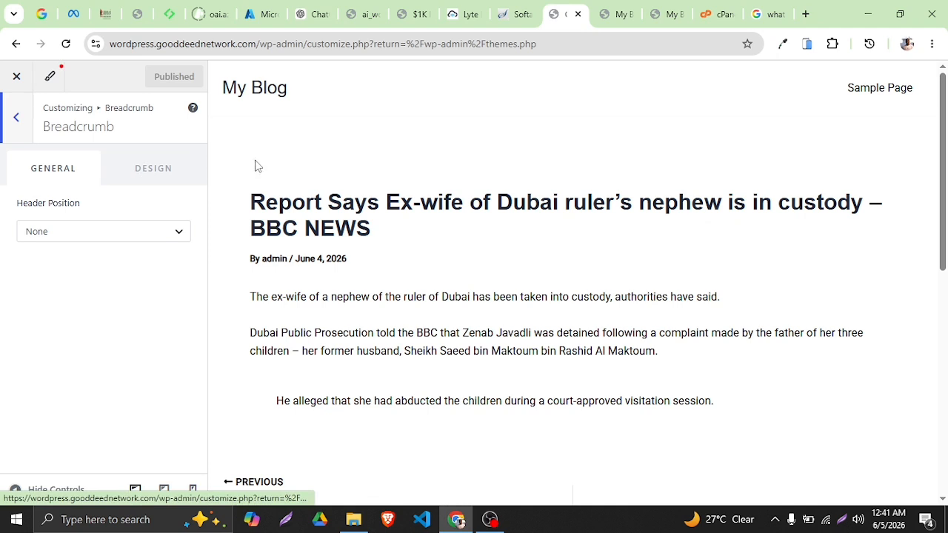
pyautogui.click(127, 234)
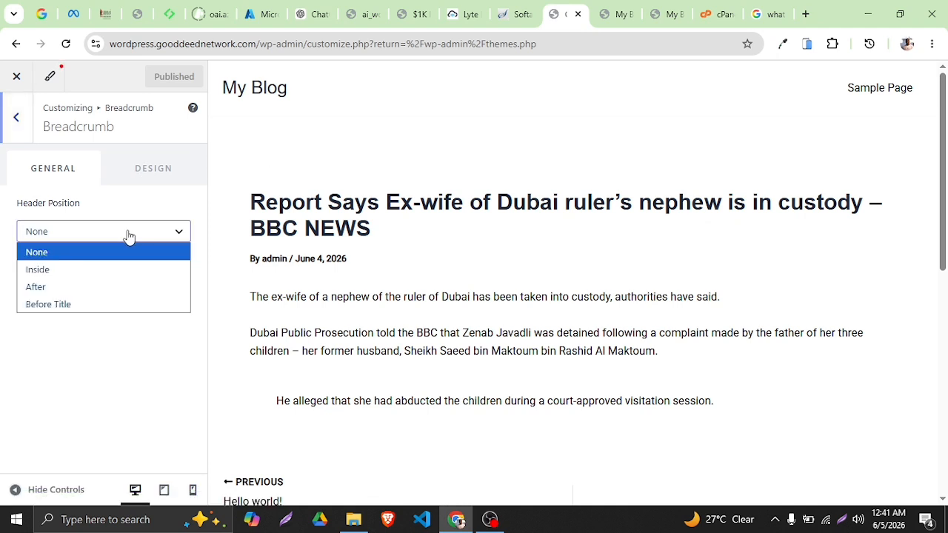
pyautogui.click(102, 287)
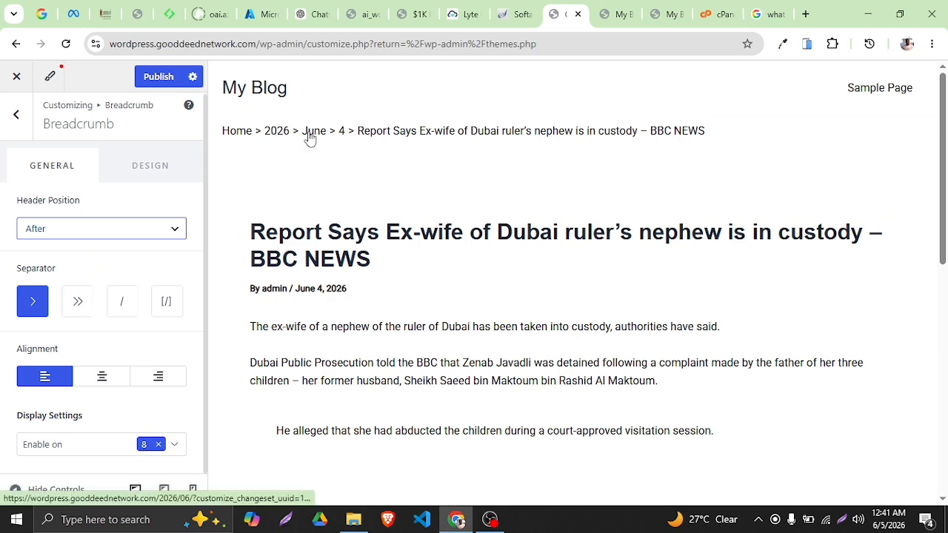
pyautogui.click(308, 132)
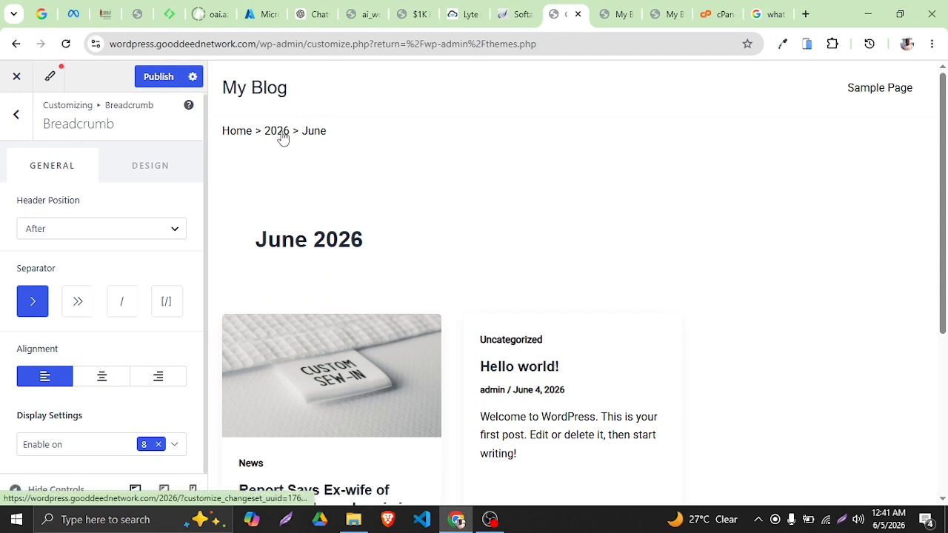
pyautogui.click(282, 135)
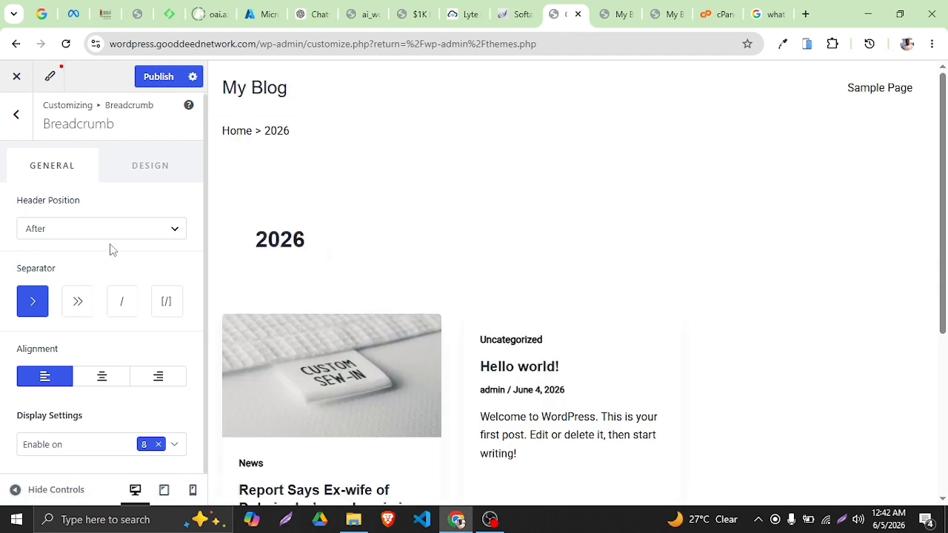
# - Try a black background color with white text color in the Breadcrumb design settings
pyautogui.click(146, 158)
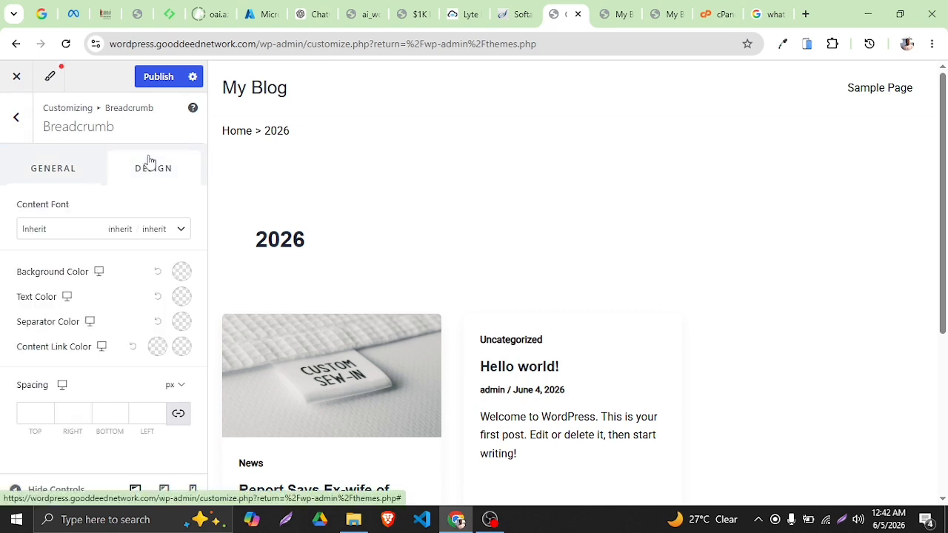
pyautogui.click(177, 274)
pyautogui.moveTo(95, 348)
pyautogui.mouseDown()
pyautogui.moveTo(123, 404)
pyautogui.moveTo(118, 345)
pyautogui.moveTo(96, 345)
pyautogui.mouseUp()
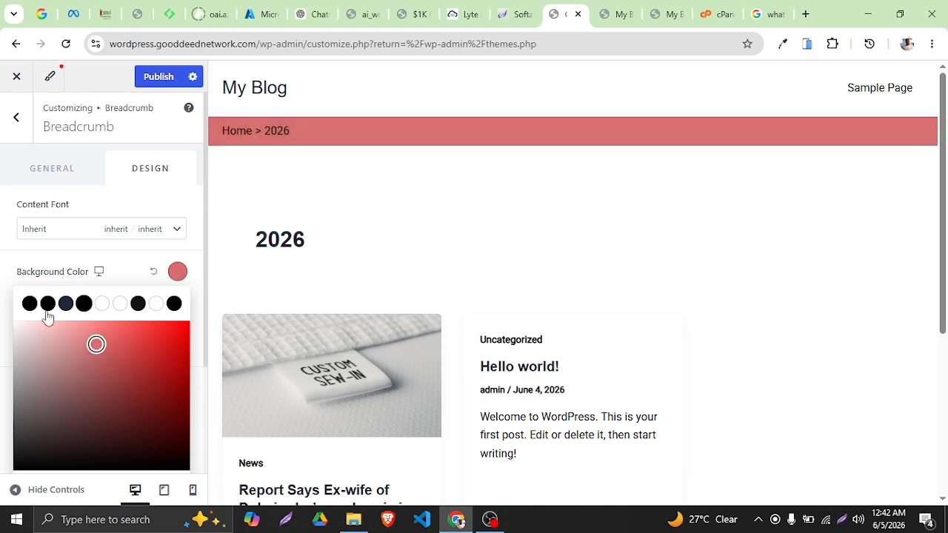
pyautogui.click(84, 305)
pyautogui.click(126, 251)
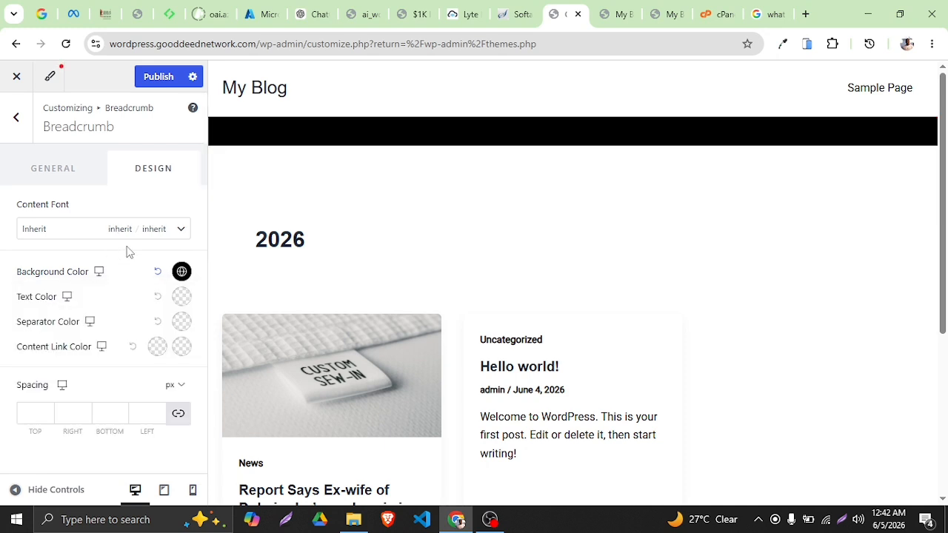
pyautogui.click(182, 297)
pyautogui.click(156, 329)
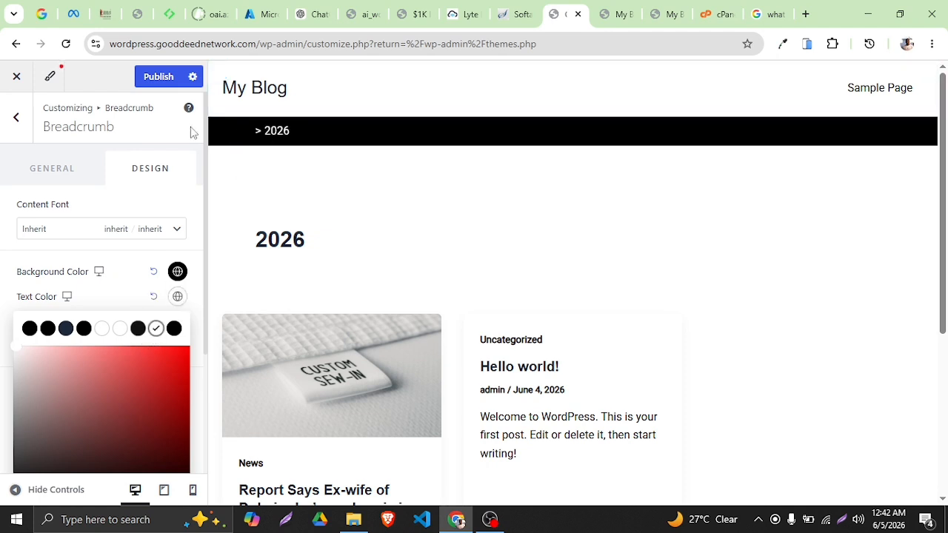
# - Set the breadcrumb's background color to white and its text color to black, and review the previewed archive page
pyautogui.click(176, 272)
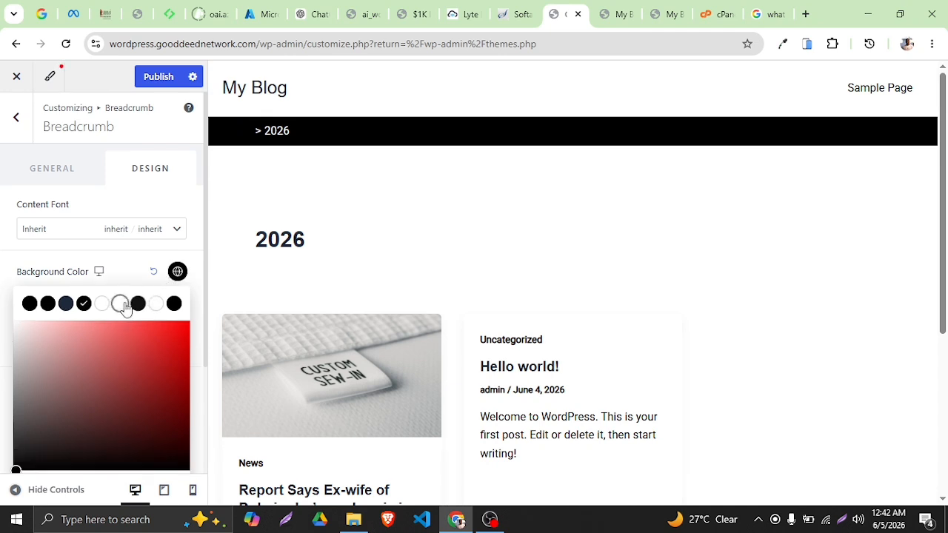
pyautogui.click(120, 303)
pyautogui.click(135, 268)
pyautogui.click(182, 297)
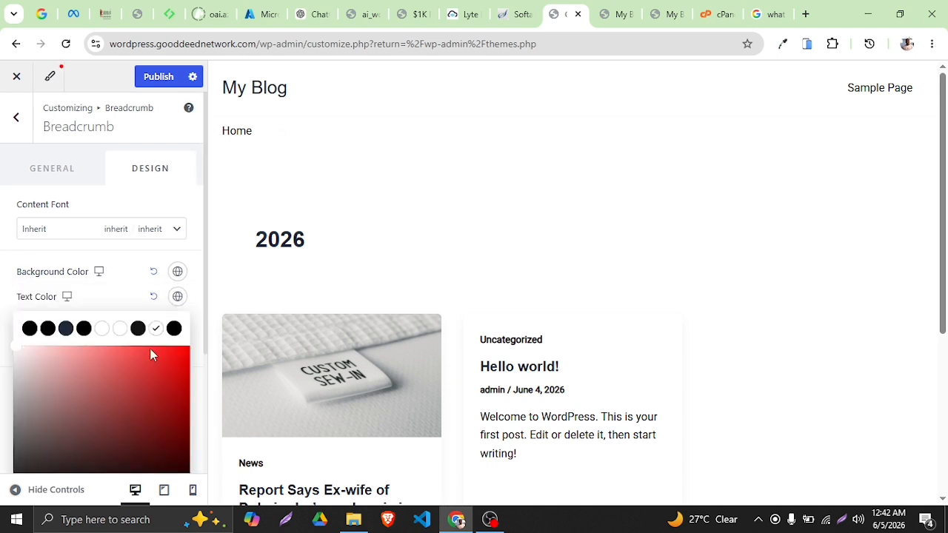
pyautogui.click(139, 328)
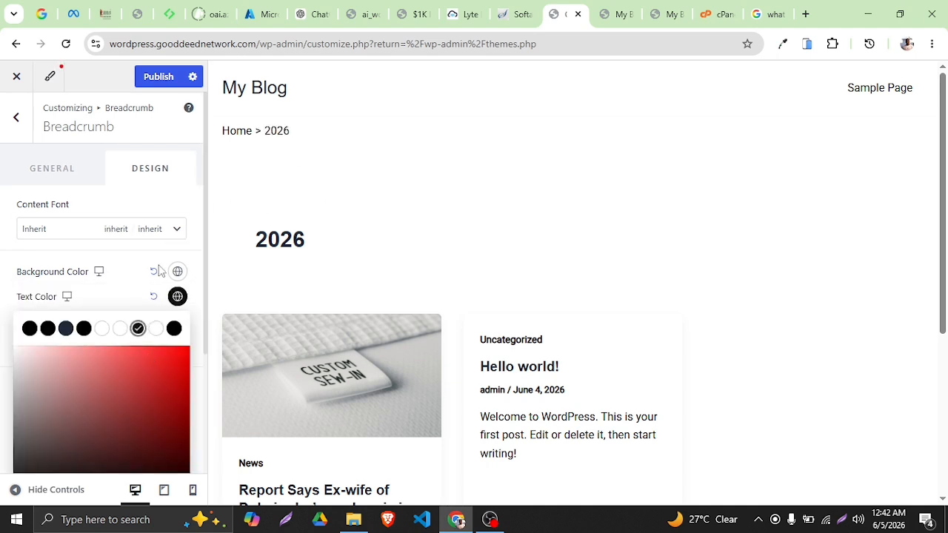
pyautogui.click(129, 285)
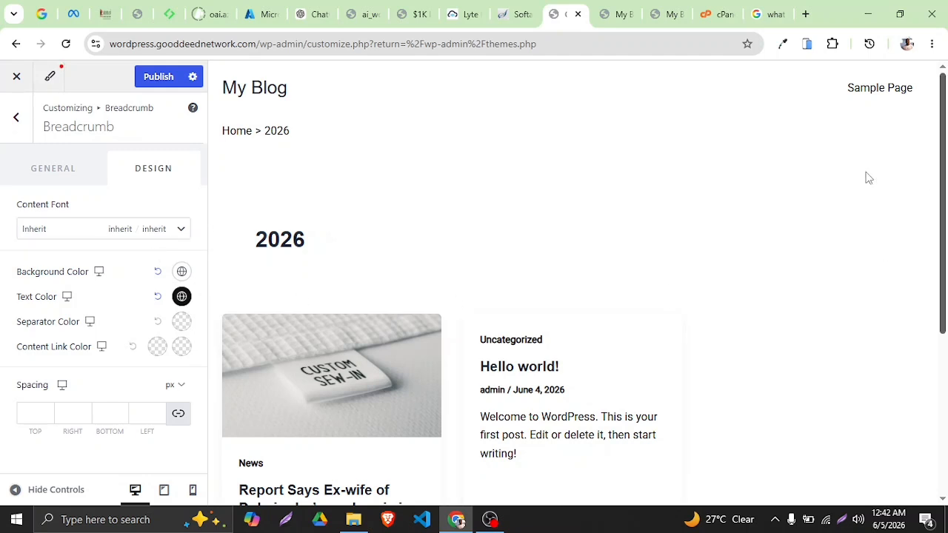
pyautogui.click(69, 184)
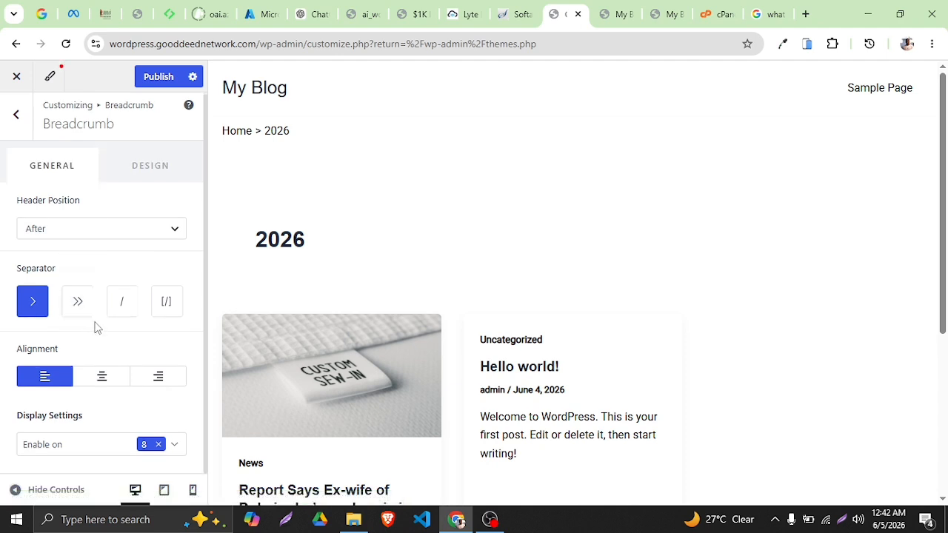
pyautogui.scroll(-4, 438, 300)
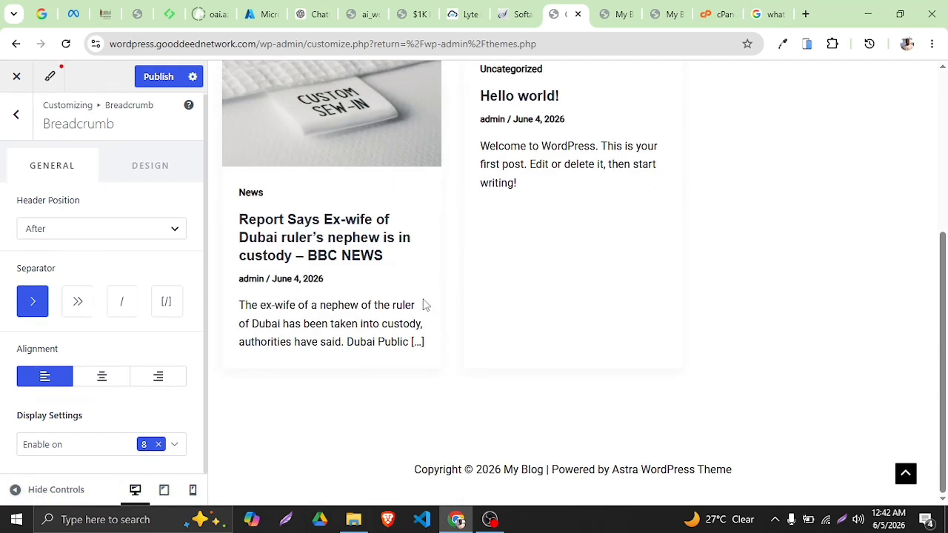
pyautogui.scroll(4, 426, 304)
# - Try the left sidebar as the Sidebar's Default Layout, set it to the right sidebar, and review its widgets in the preview
pyautogui.click(29, 127)
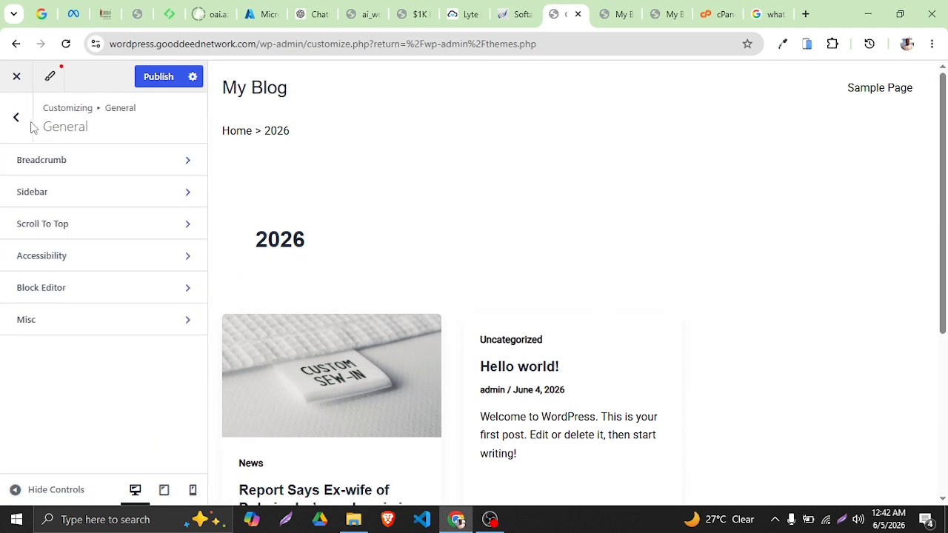
pyautogui.click(99, 204)
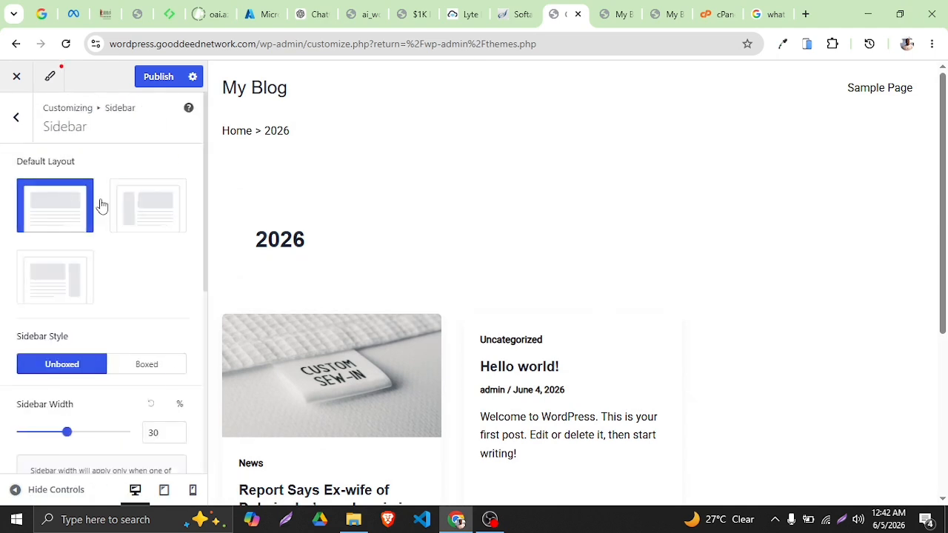
pyautogui.click(135, 224)
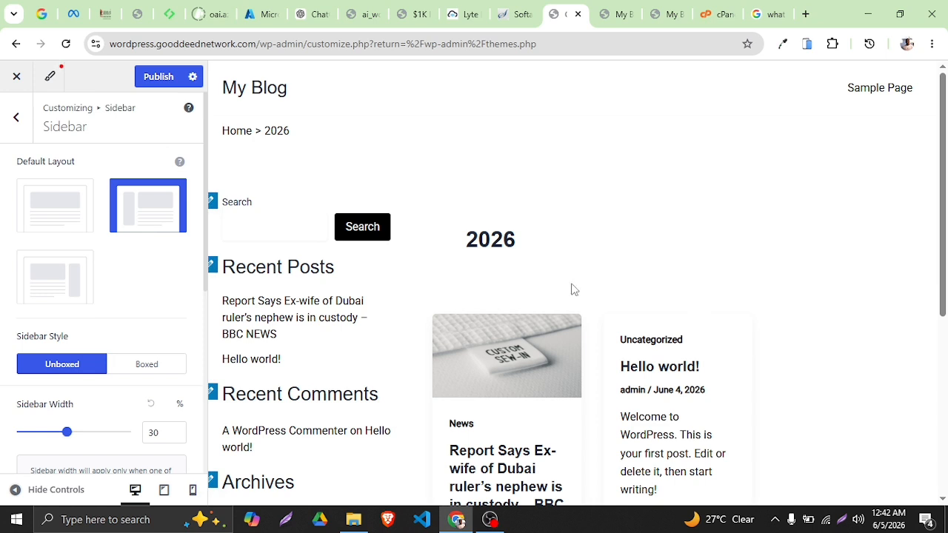
pyautogui.click(62, 287)
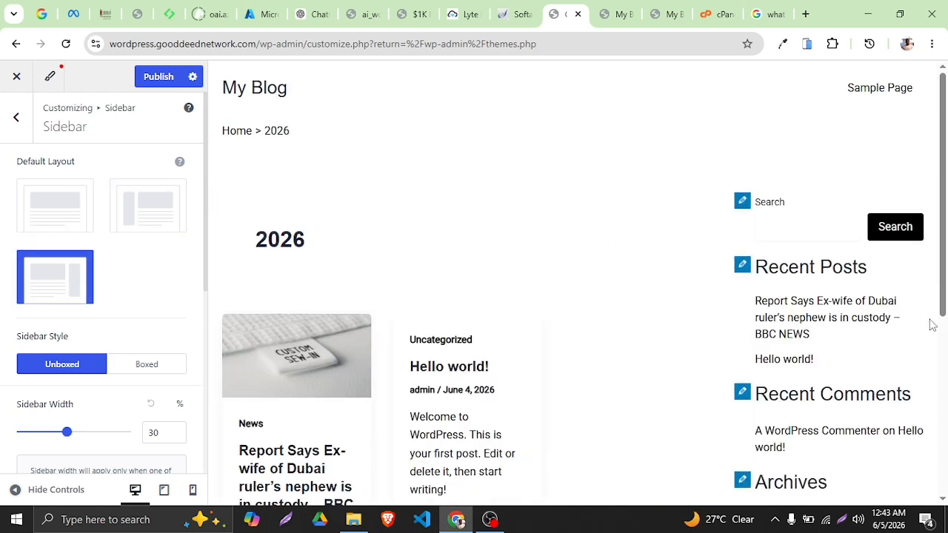
pyautogui.scroll(-2, 789, 307)
pyautogui.scroll(-3, 793, 302)
pyautogui.scroll(1, 793, 303)
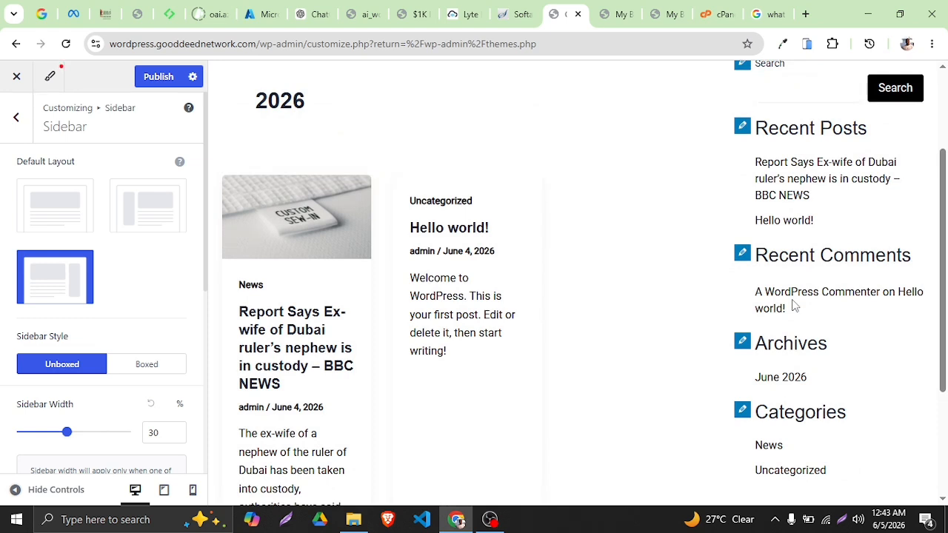
# - Test the Scroll To Top button in the preview and try its Mobile display option before restoring Desktop + Mobile
pyautogui.click(29, 132)
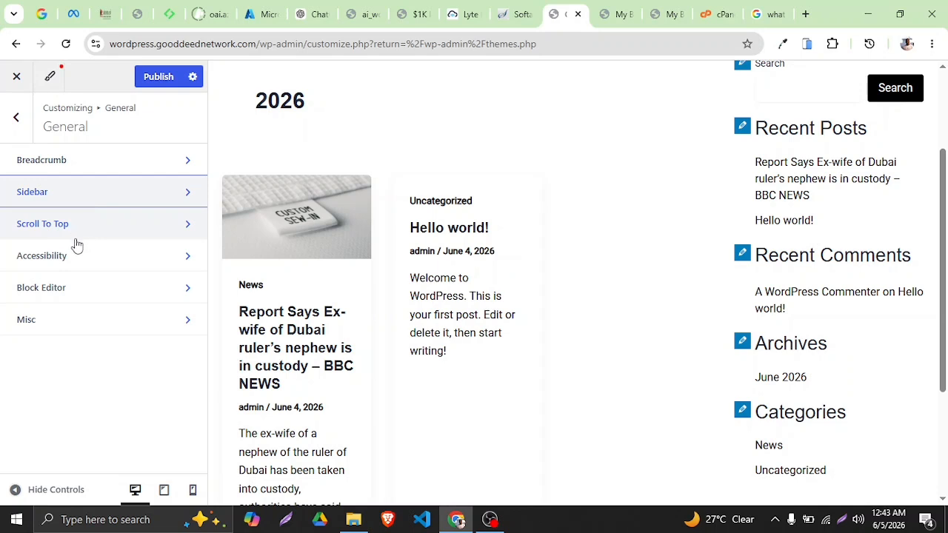
pyautogui.click(80, 234)
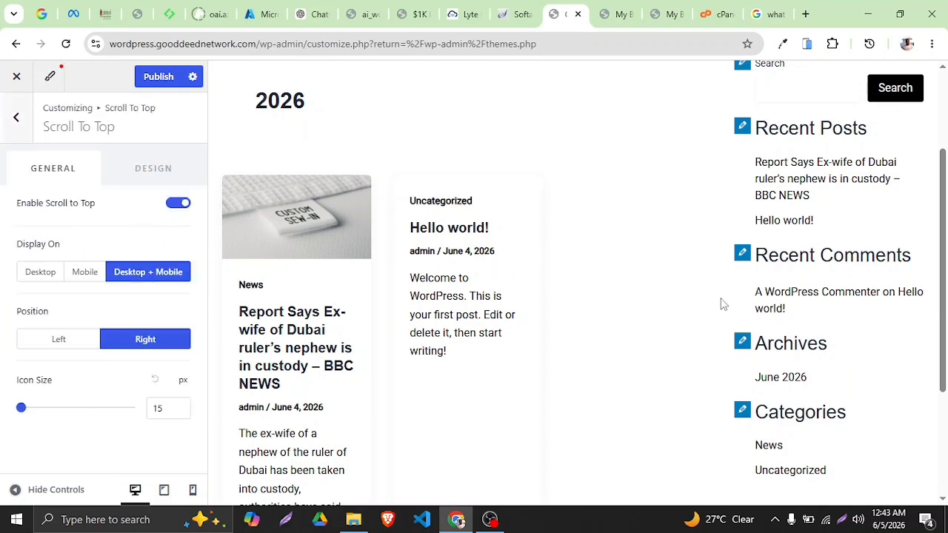
pyautogui.scroll(-3, 722, 304)
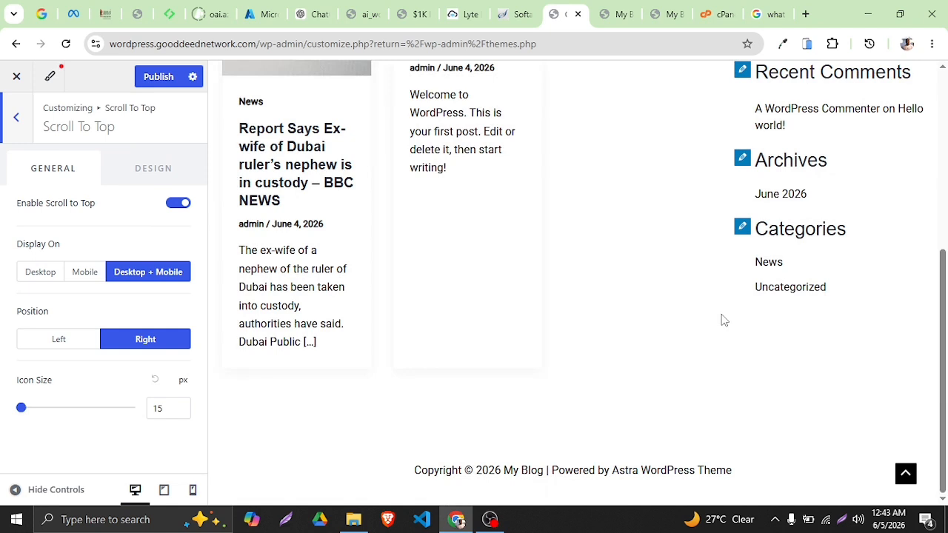
pyautogui.click(906, 475)
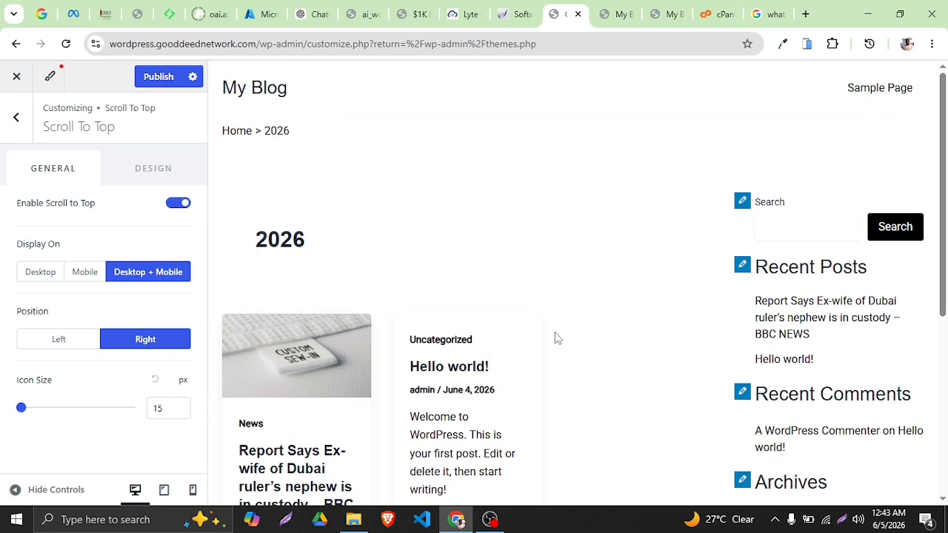
pyautogui.scroll(-4, 559, 335)
pyautogui.scroll(5, 565, 294)
pyautogui.click(86, 278)
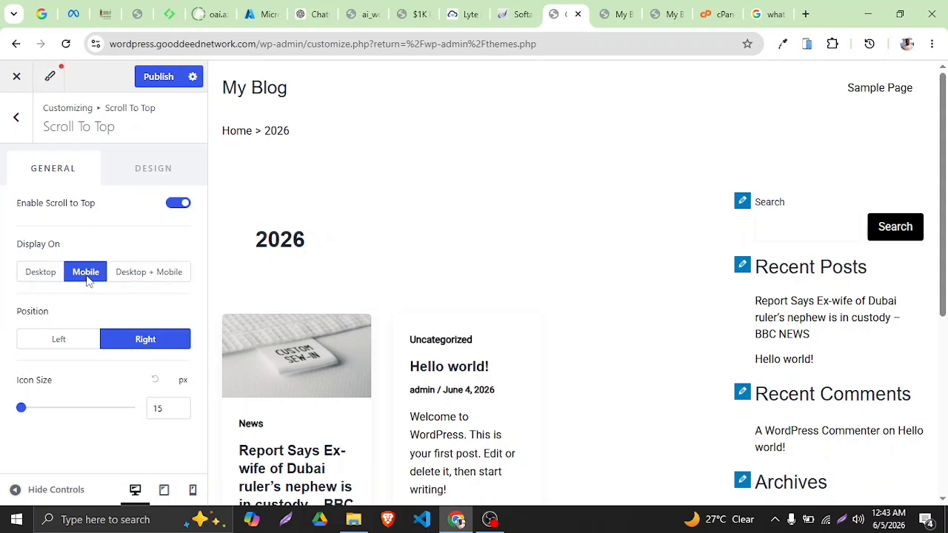
pyautogui.click(128, 277)
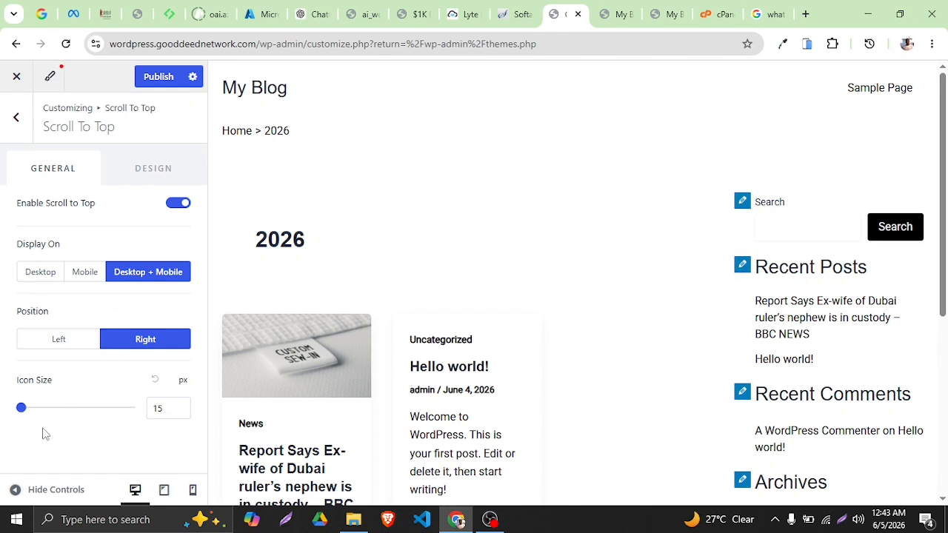
# - Try the solid line style for the Accessibility Global Highlight, then restore the dotted style
pyautogui.click(16, 117)
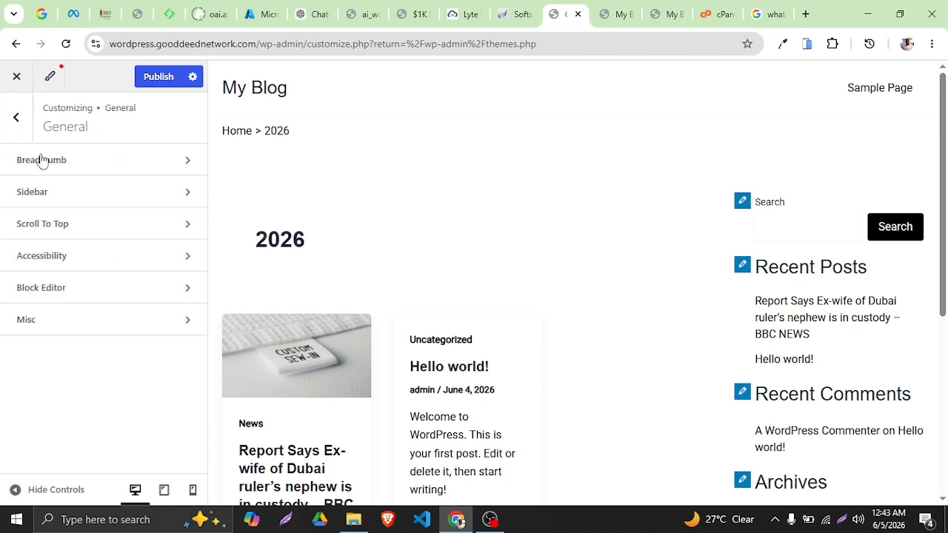
pyautogui.click(62, 269)
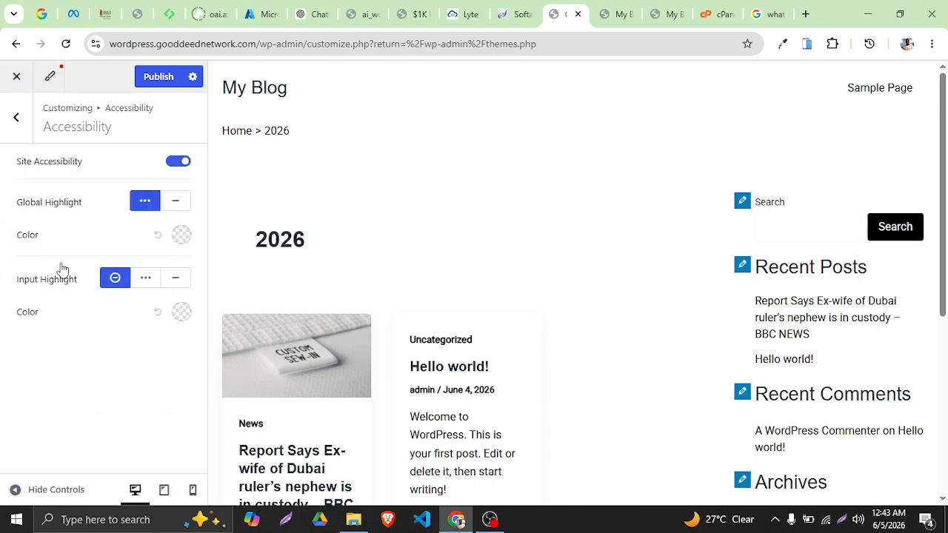
pyautogui.click(168, 206)
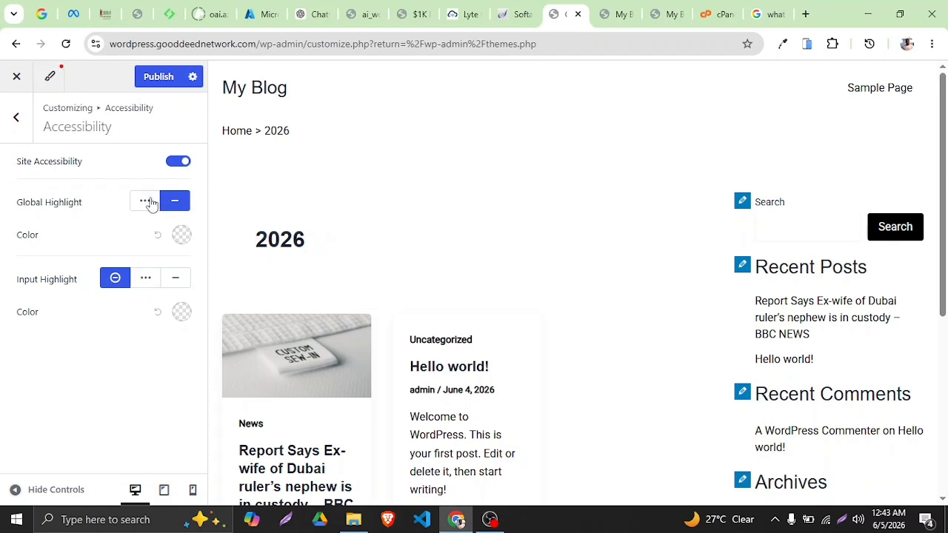
pyautogui.click(147, 202)
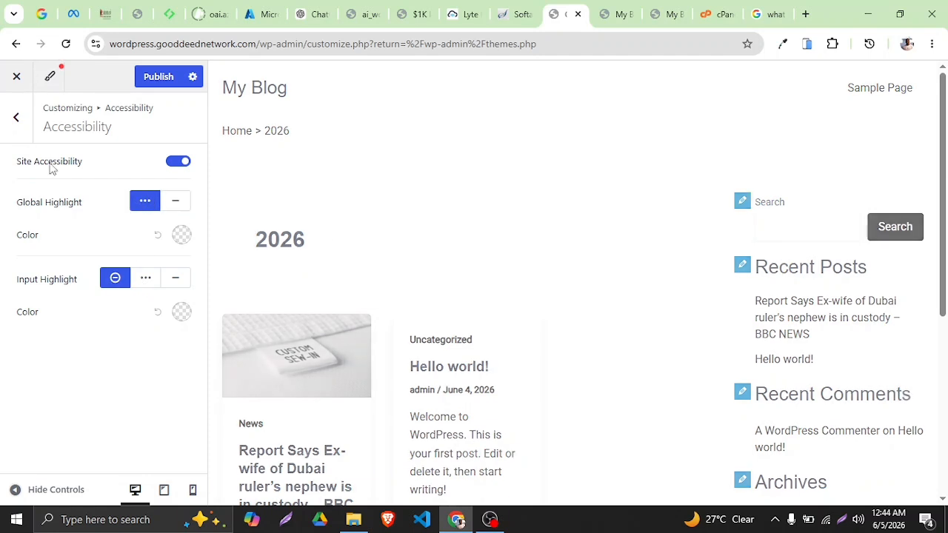
pyautogui.click(17, 123)
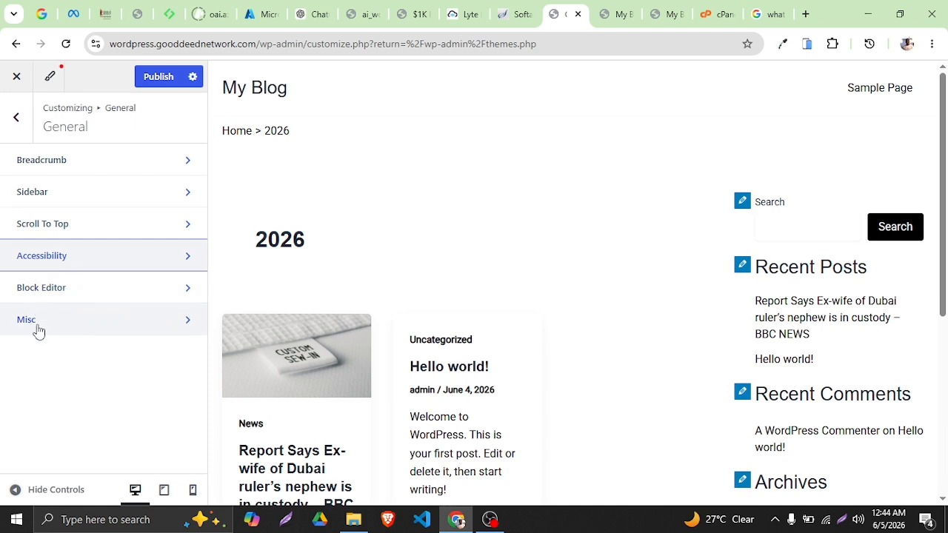
# - Review the Core Blocks Spacing options in the Block Editor settings and return to the main customizer sections
pyautogui.click(65, 288)
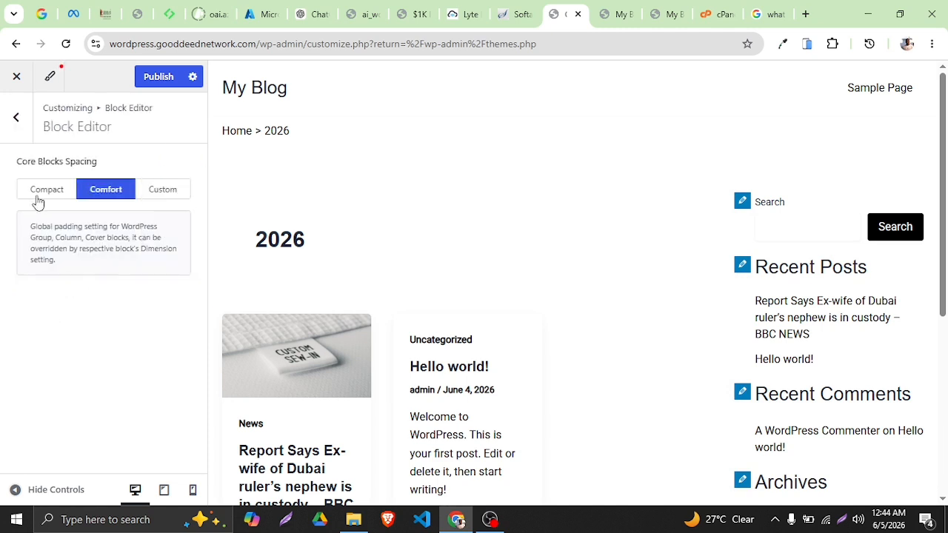
pyautogui.click(17, 130)
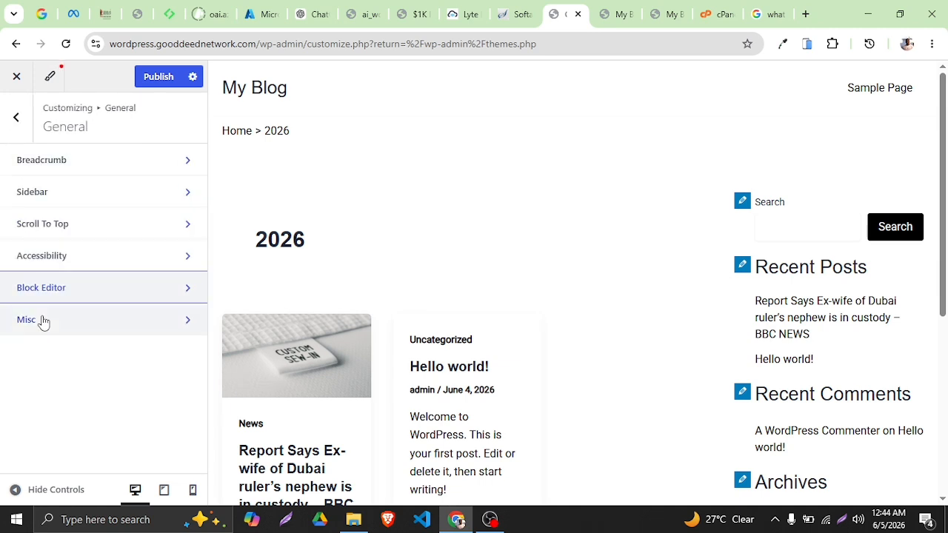
pyautogui.click(17, 133)
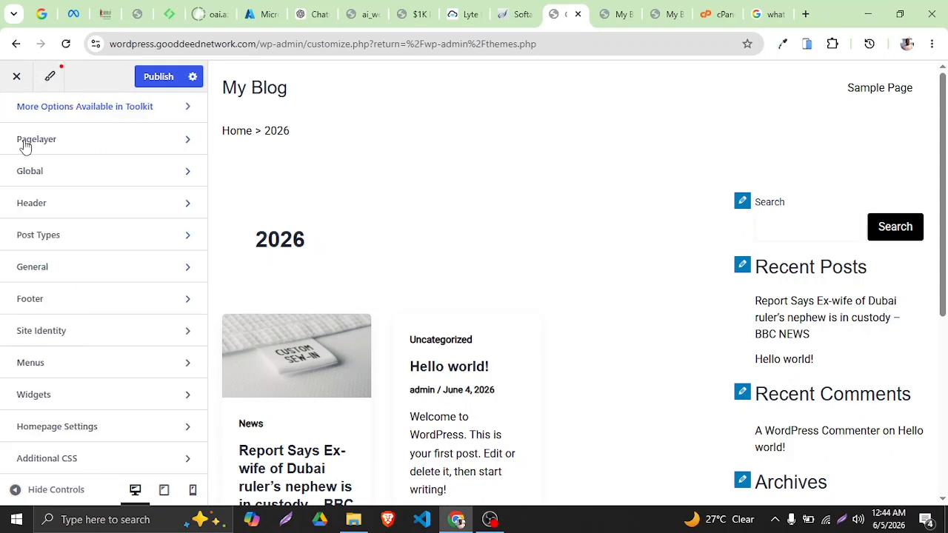
# - Open the Footer settings and examine the current footer on the live blog page
pyautogui.click(69, 304)
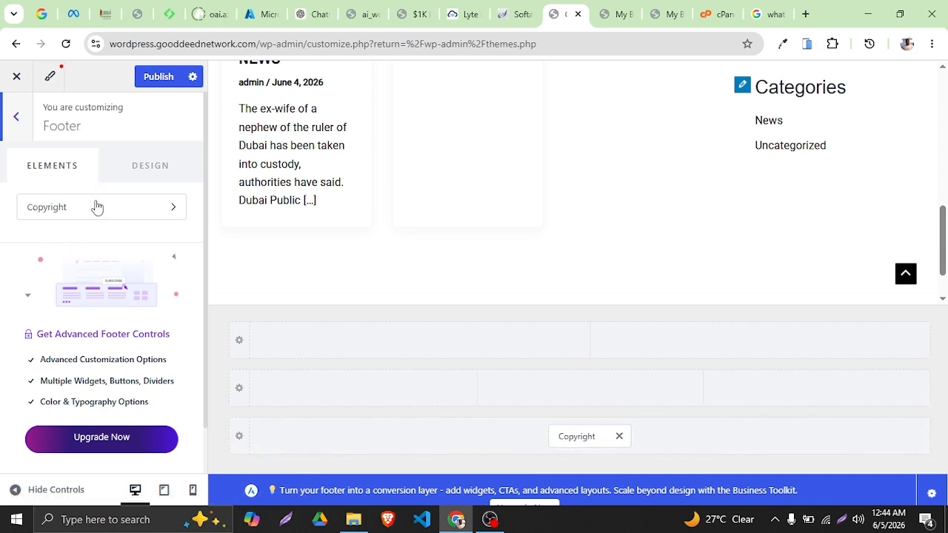
pyautogui.click(613, 13)
pyautogui.scroll(-2, 556, 220)
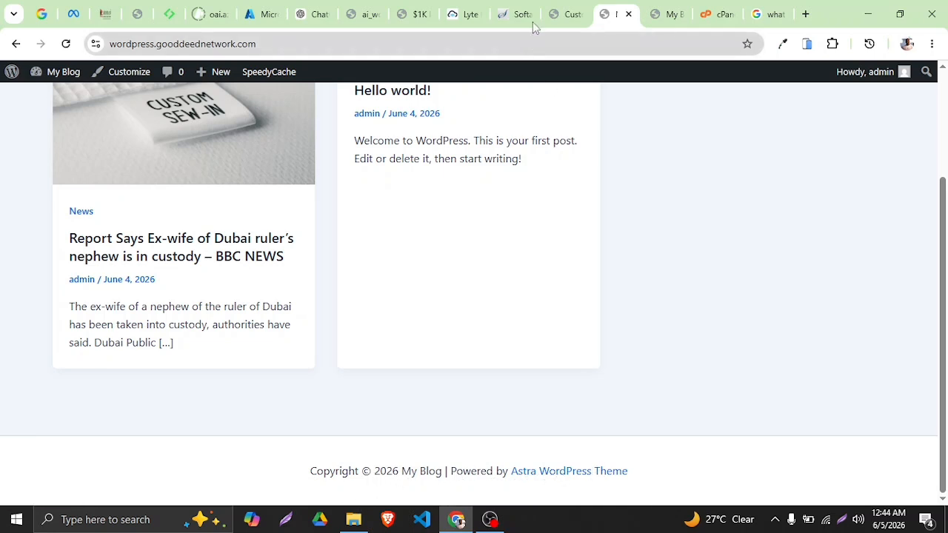
pyautogui.click(557, 19)
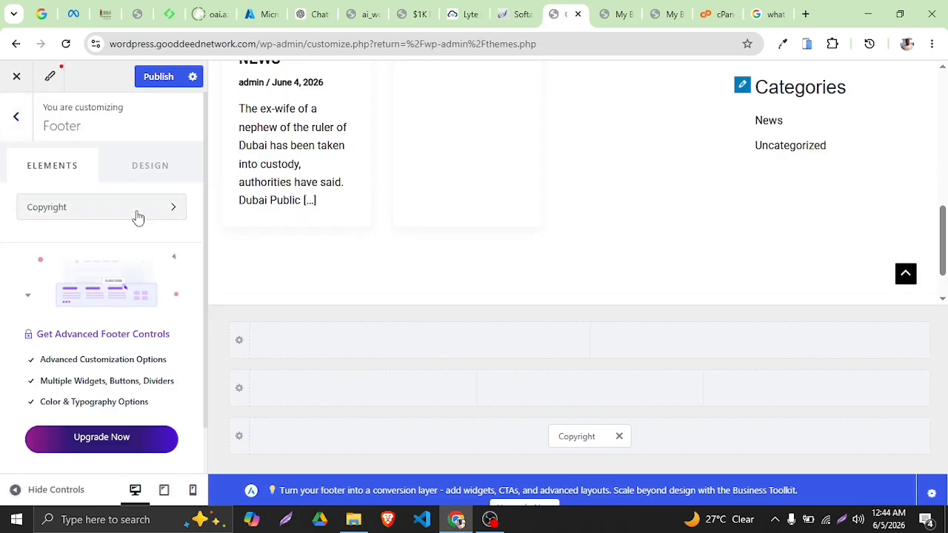
# - Edit the footer copyright text: insert "Wordpress" after "Copyright" and replace "| Powered by [theme_author]" with "Powered by" and the author's first name
pyautogui.click(69, 206)
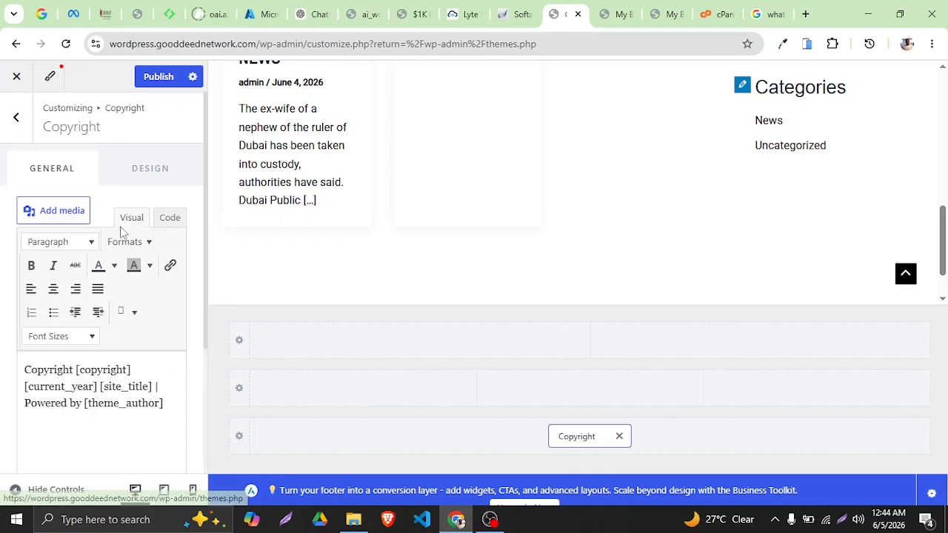
pyautogui.click(74, 371)
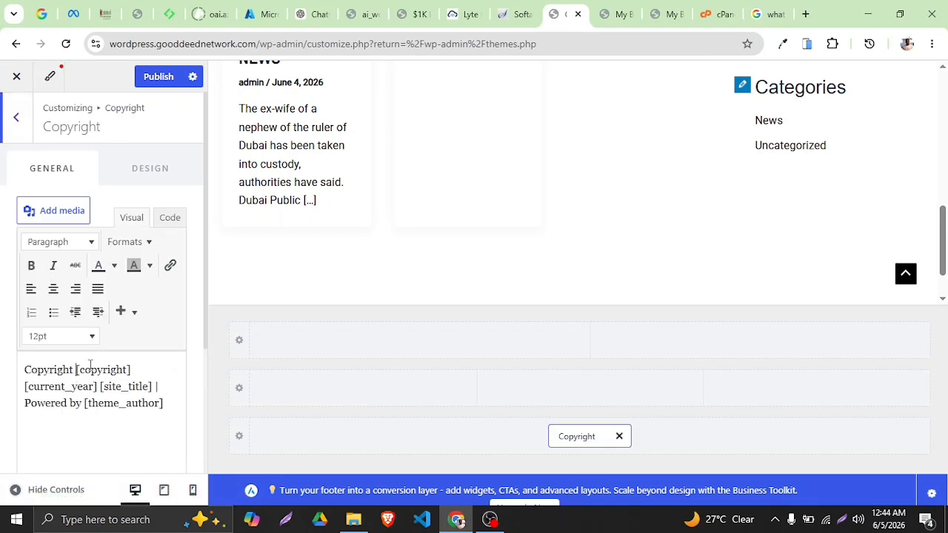
pyautogui.write('Wordpres')
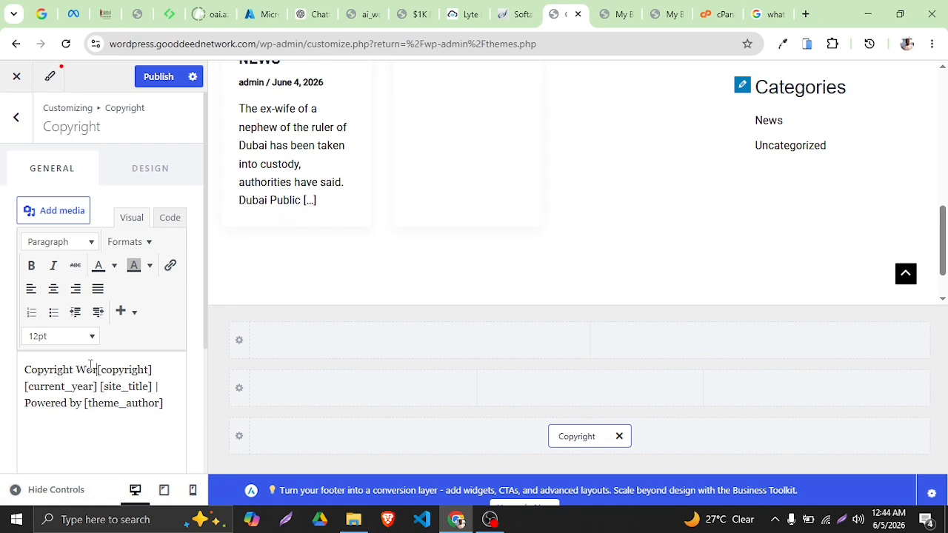
pyautogui.write('s')
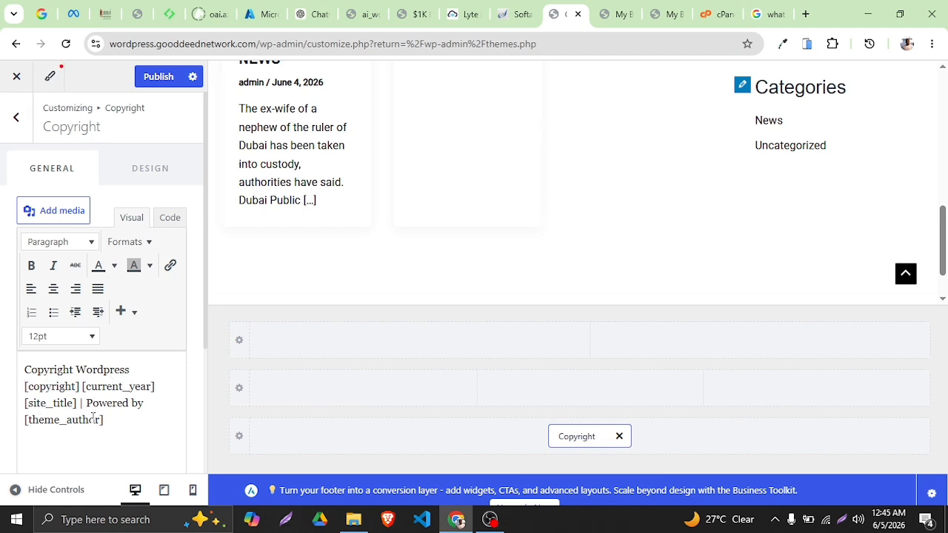
pyautogui.moveTo(80, 402); pyautogui.dragTo(113, 431)
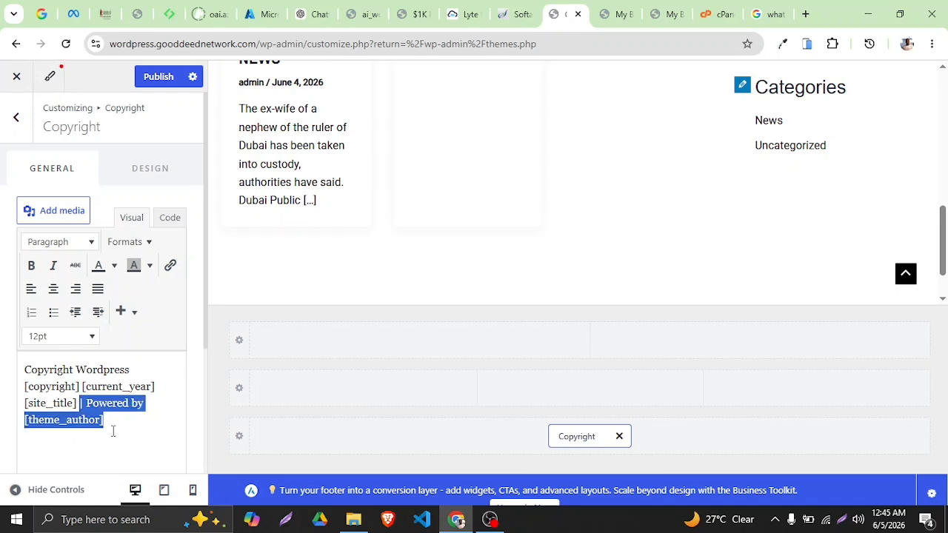
pyautogui.press('BackSpace')
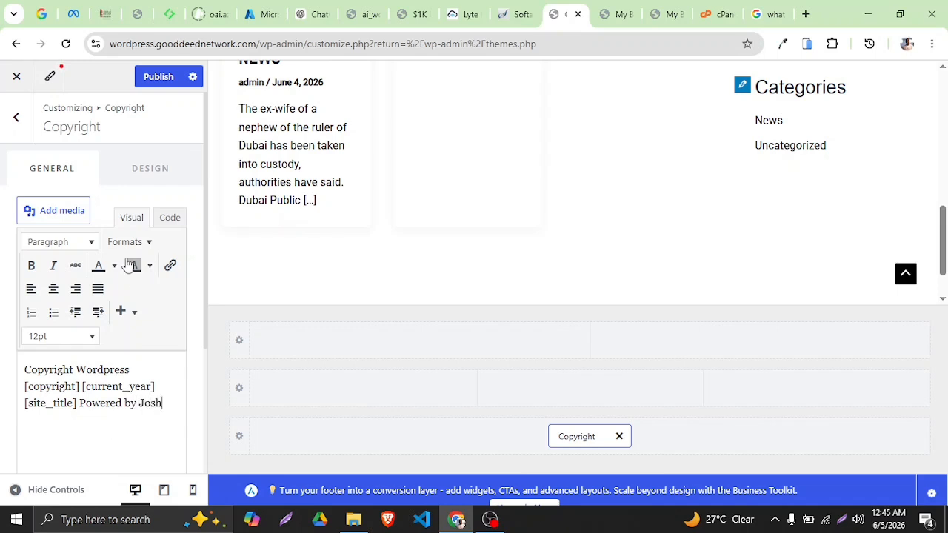
# - Publish the customizer changes and reload the live blog page to check the updated design and footer
pyautogui.click(159, 77)
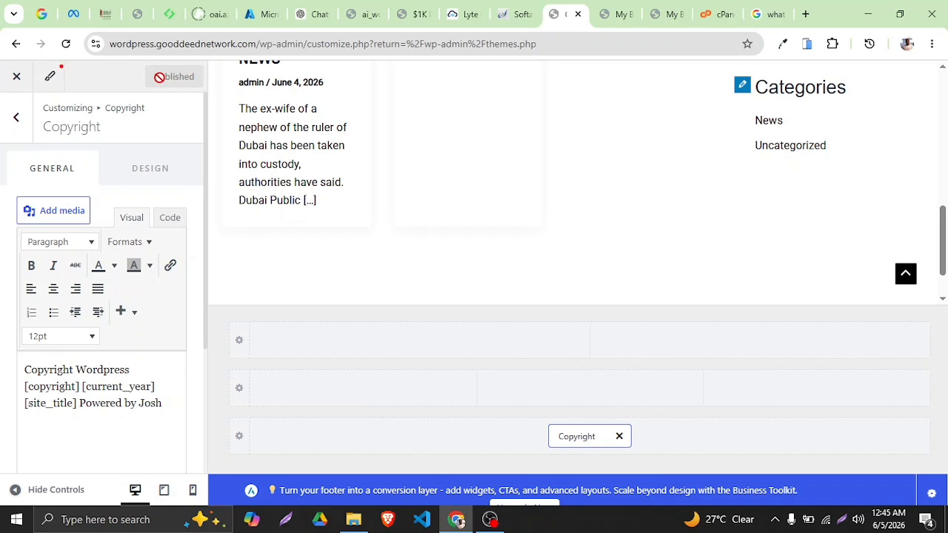
pyautogui.click(604, 14)
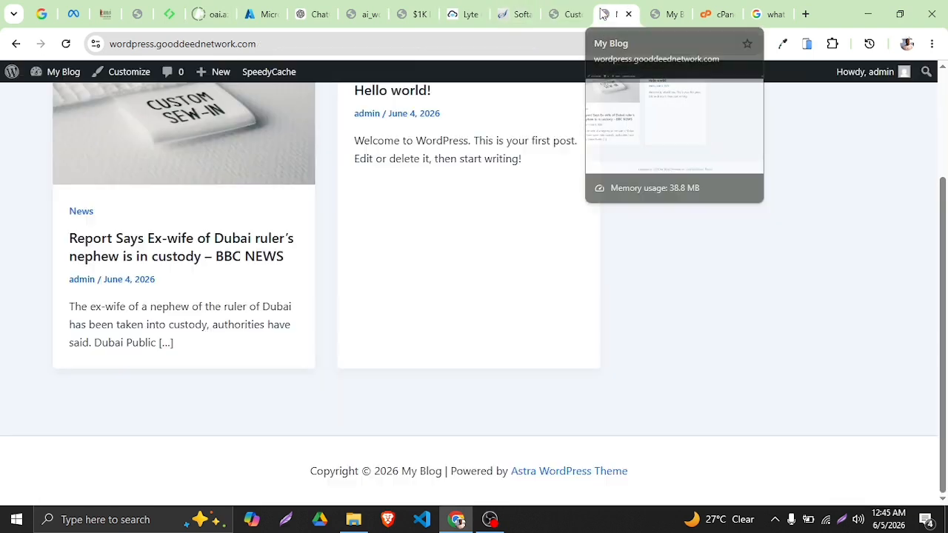
pyautogui.click(66, 44)
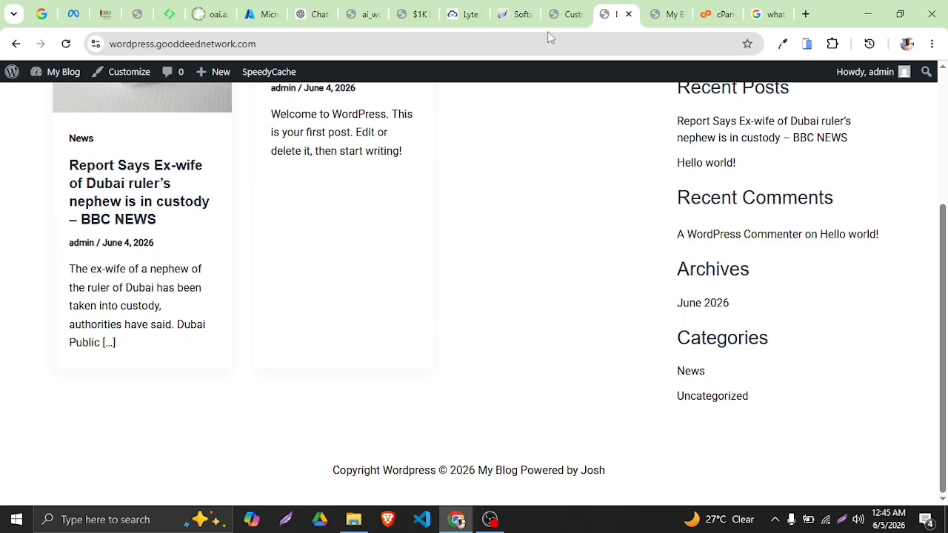
pyautogui.click(561, 8)
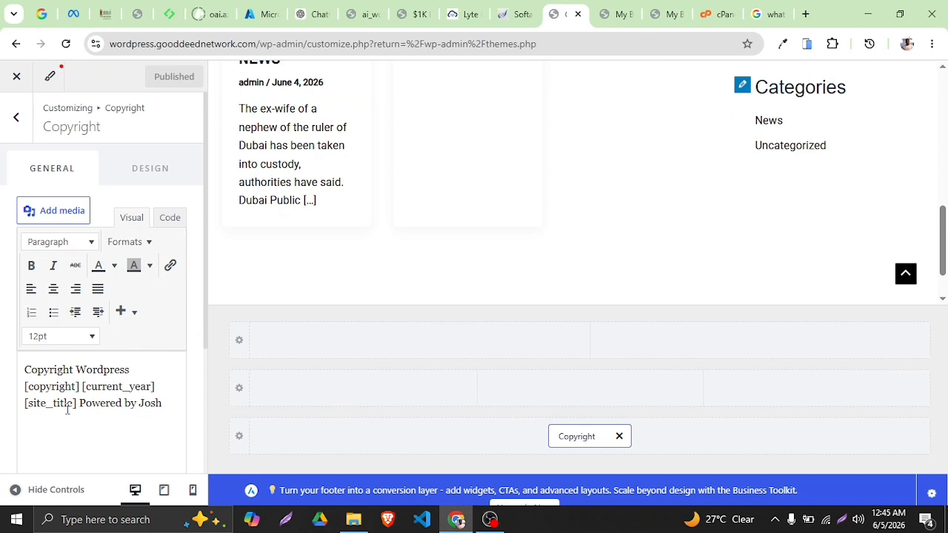
# - Review the [site_title] placeholder in the copyright text and leave the Footer settings
pyautogui.moveTo(80, 402); pyautogui.dragTo(30, 402)
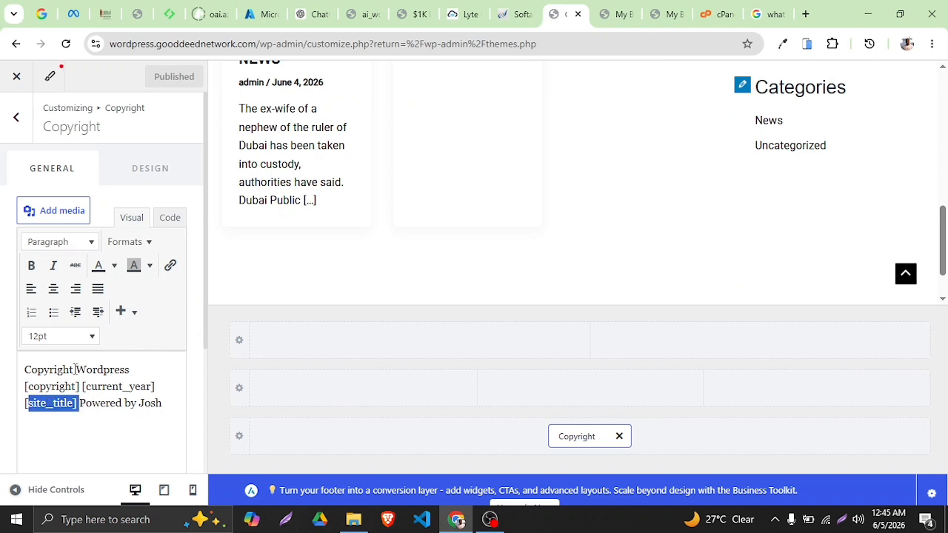
pyautogui.click(12, 140)
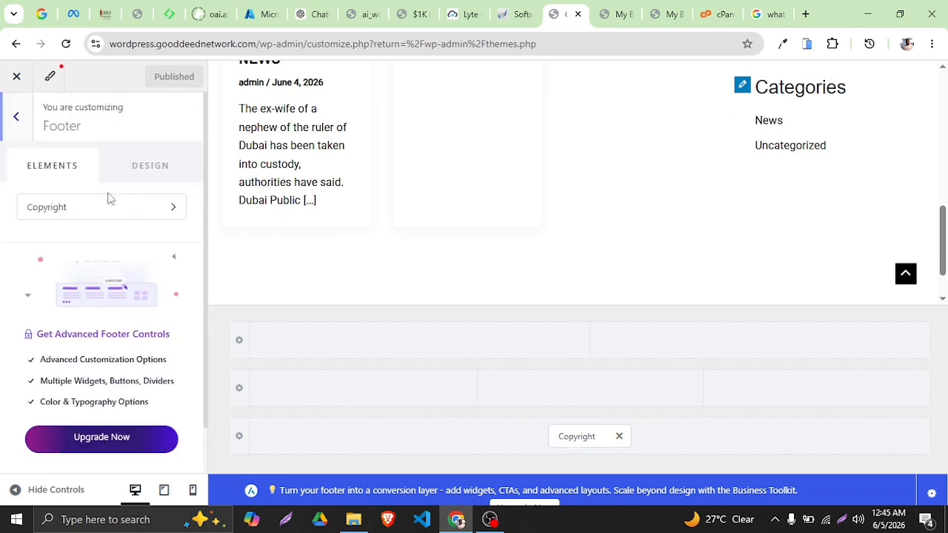
pyautogui.click(16, 121)
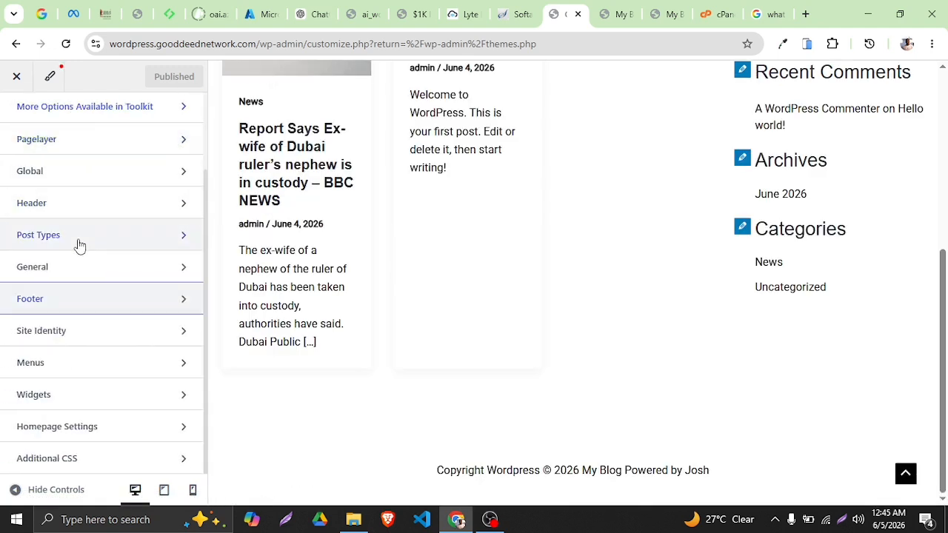
# - Upload "genrev SITE ICON (2)" from the Downloads folder as the Site Identity site icon, cropping it to the suggested area
pyautogui.click(70, 334)
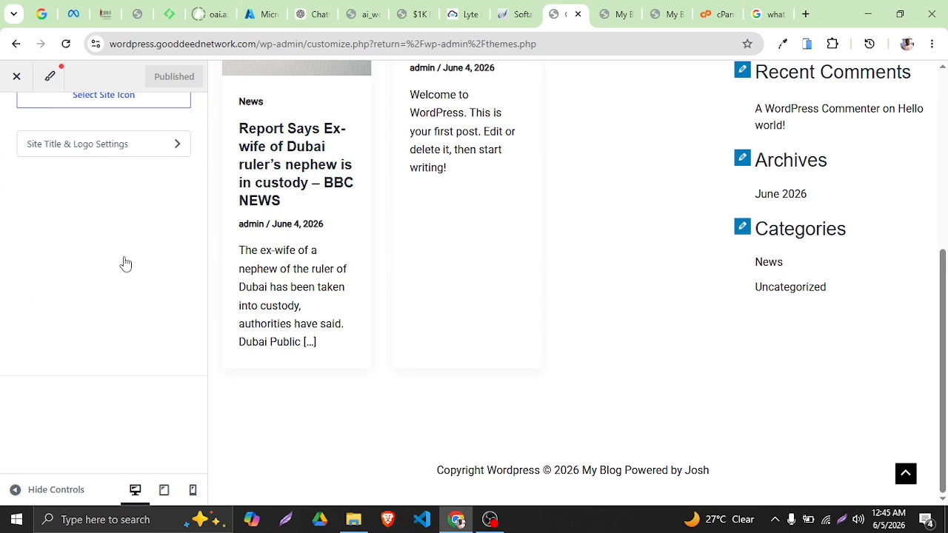
pyautogui.scroll(2, 123, 196)
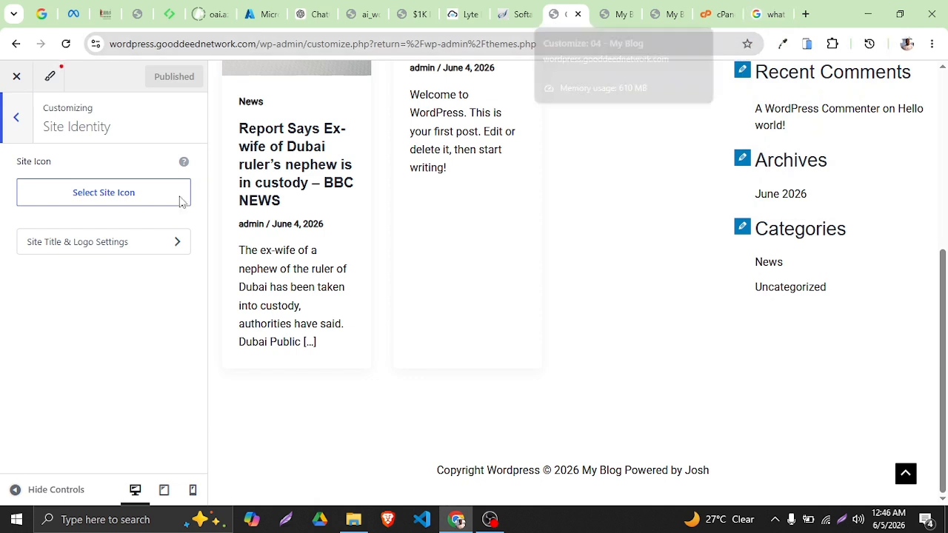
pyautogui.click(89, 200)
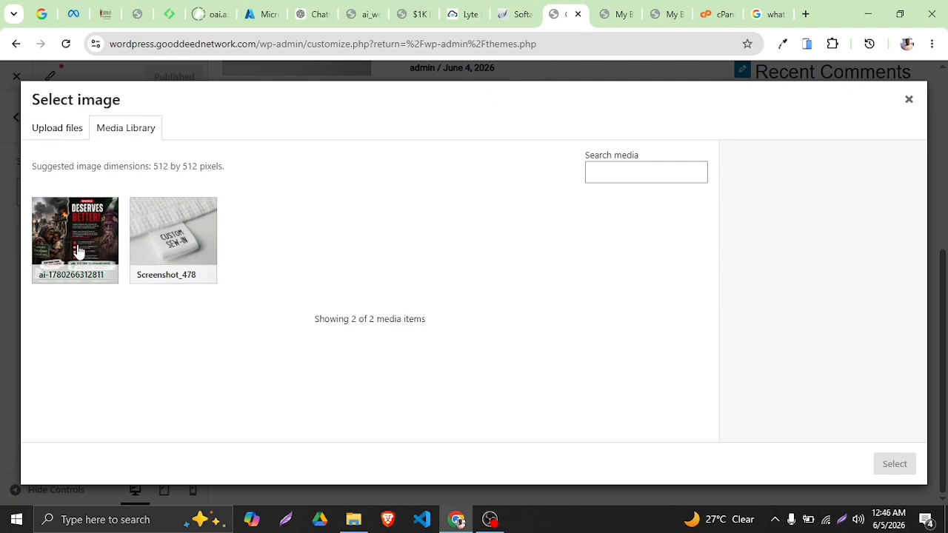
pyautogui.click(64, 140)
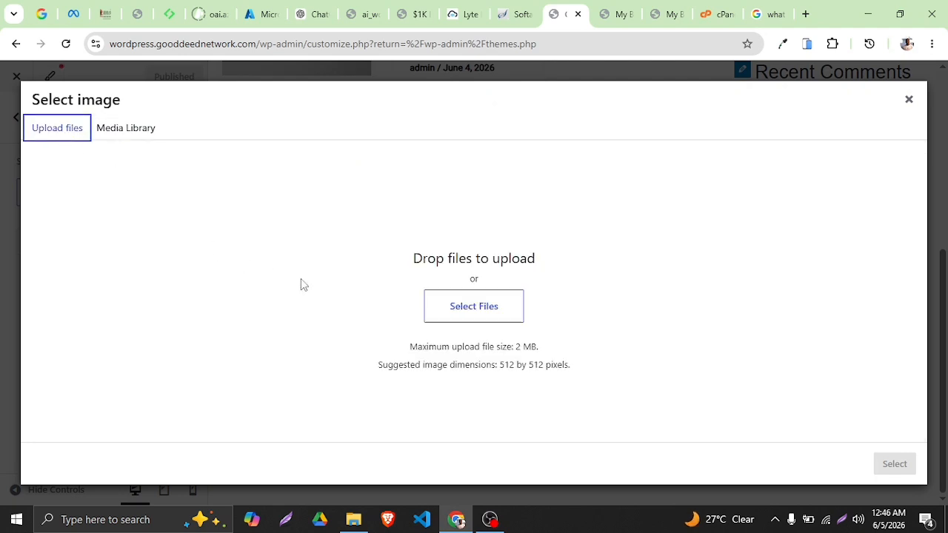
pyautogui.click(438, 312)
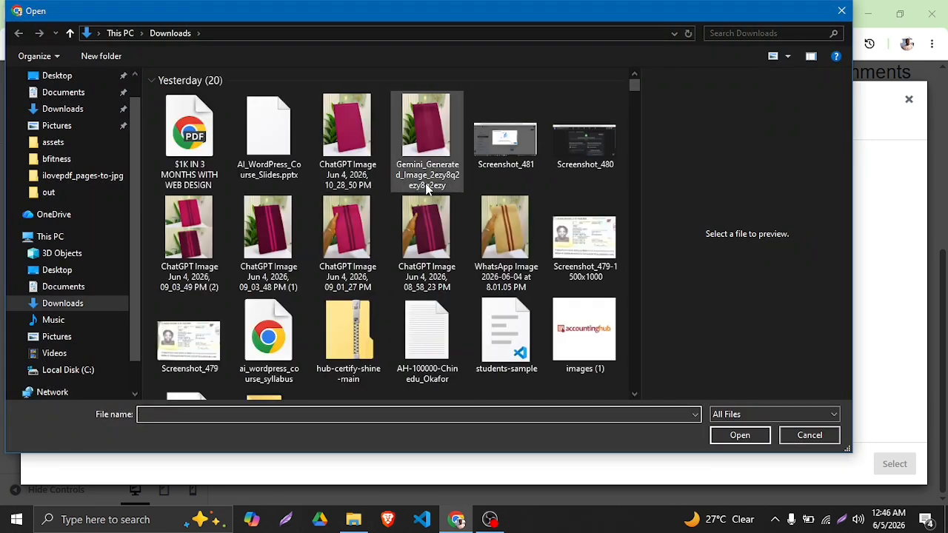
pyautogui.scroll(-3, 404, 201)
pyautogui.scroll(-3, 406, 203)
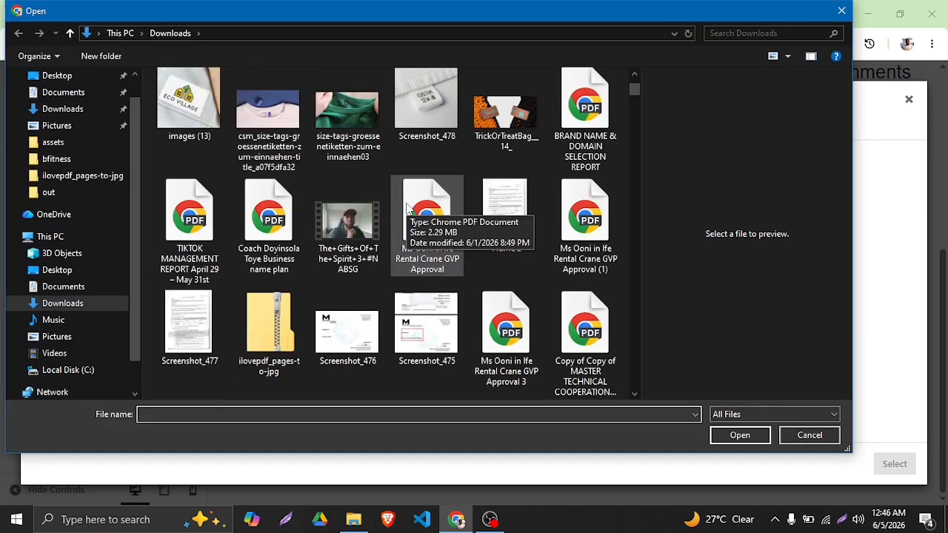
pyautogui.scroll(-3, 366, 218)
pyautogui.click(492, 130)
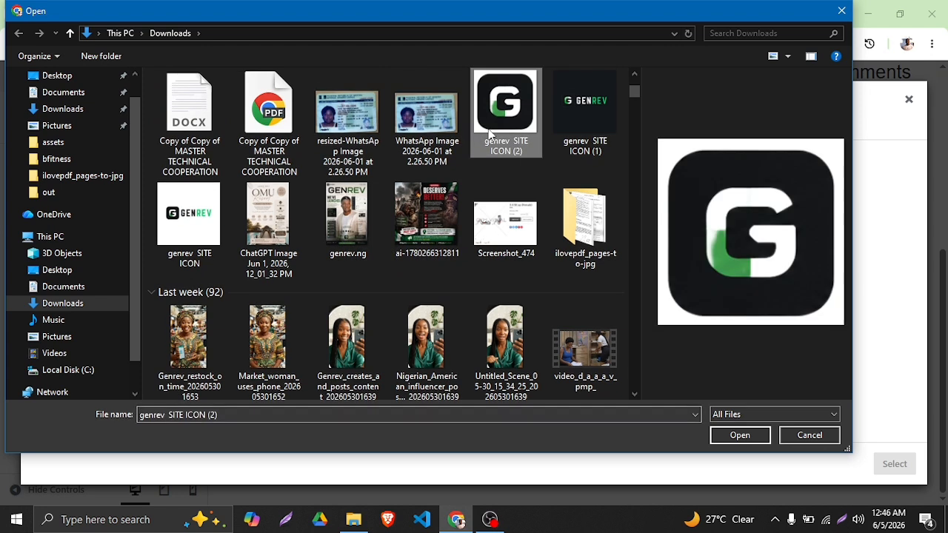
pyautogui.click(740, 435)
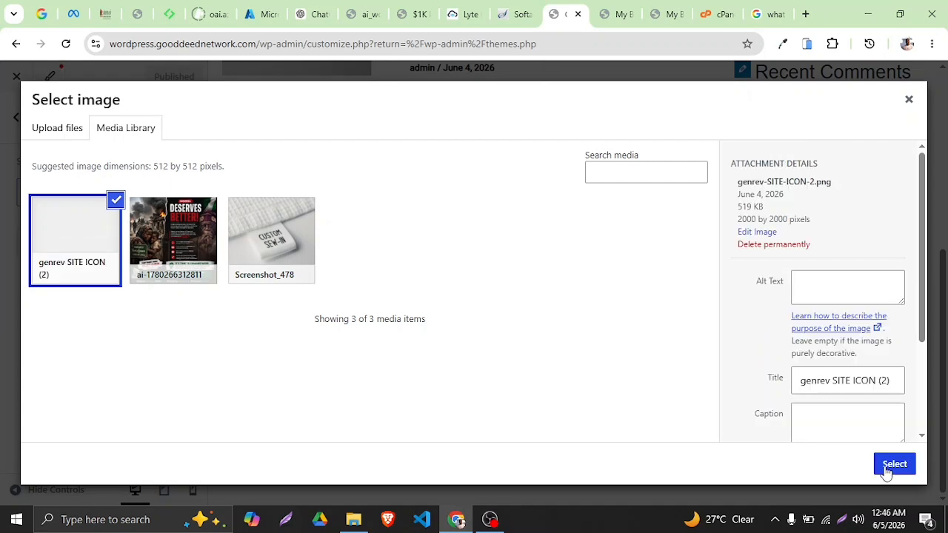
pyautogui.click(892, 464)
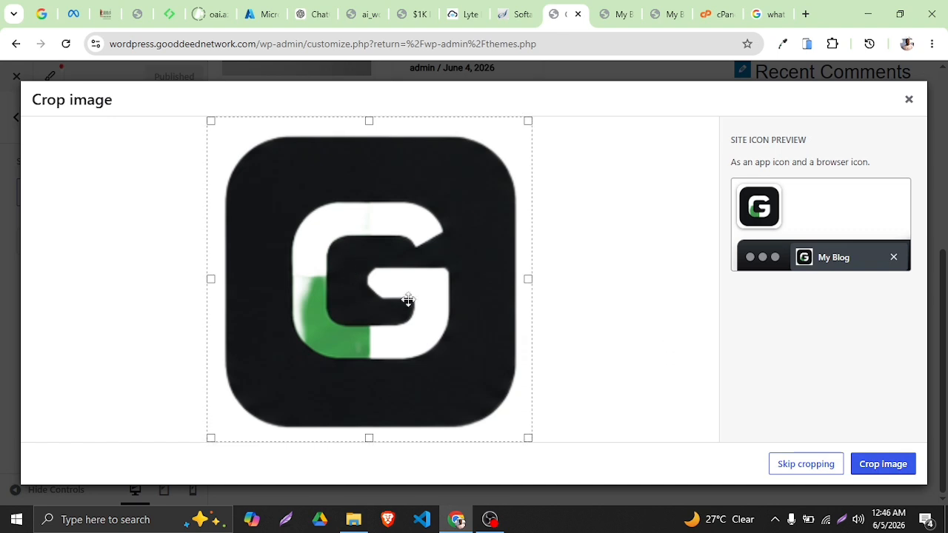
pyautogui.click(859, 461)
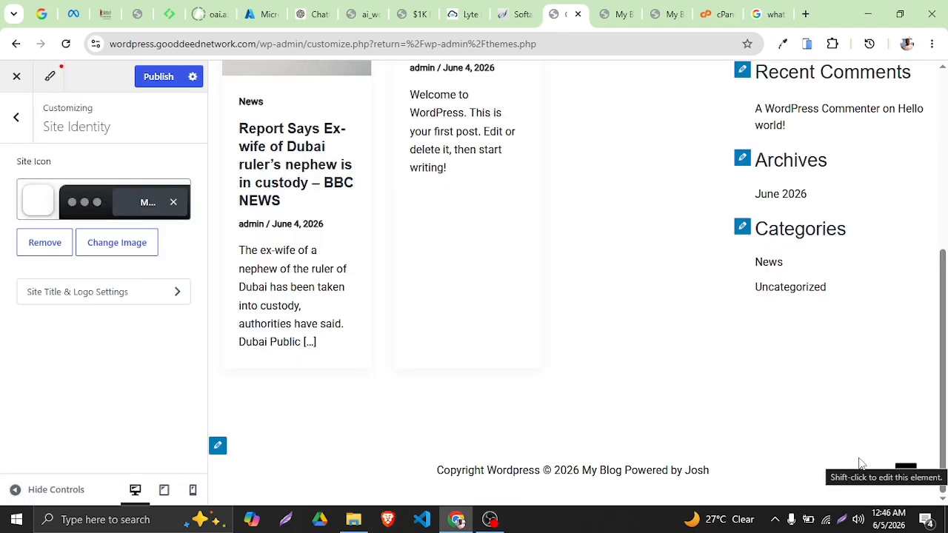
# - Set the header logo to cropped-genrev-SITE-ICON-2.png from the media library without cropping, with a logo width of 47 px
pyautogui.click(63, 299)
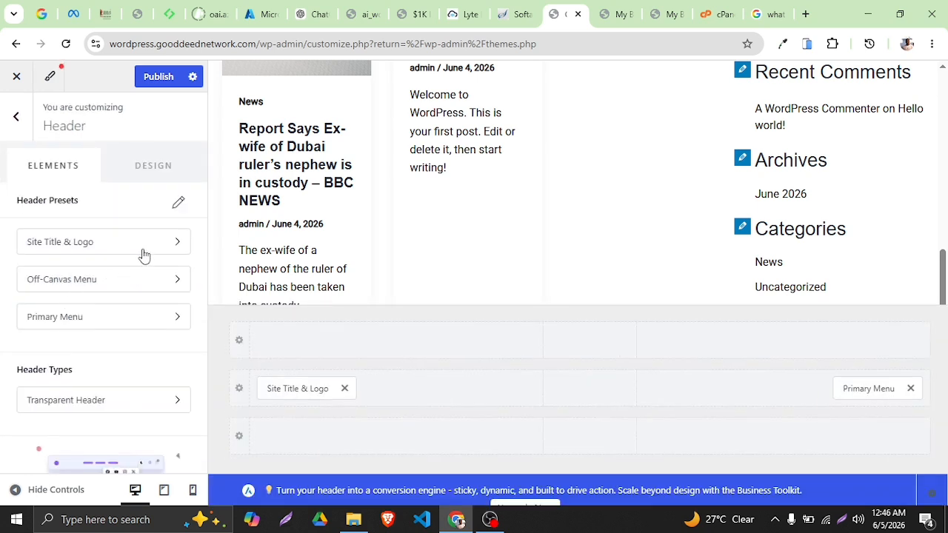
pyautogui.click(140, 248)
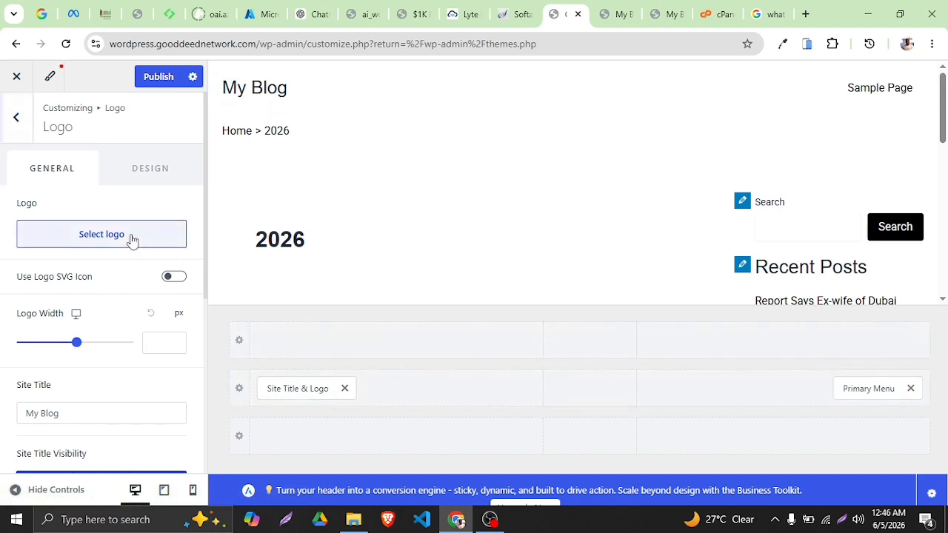
pyautogui.click(132, 242)
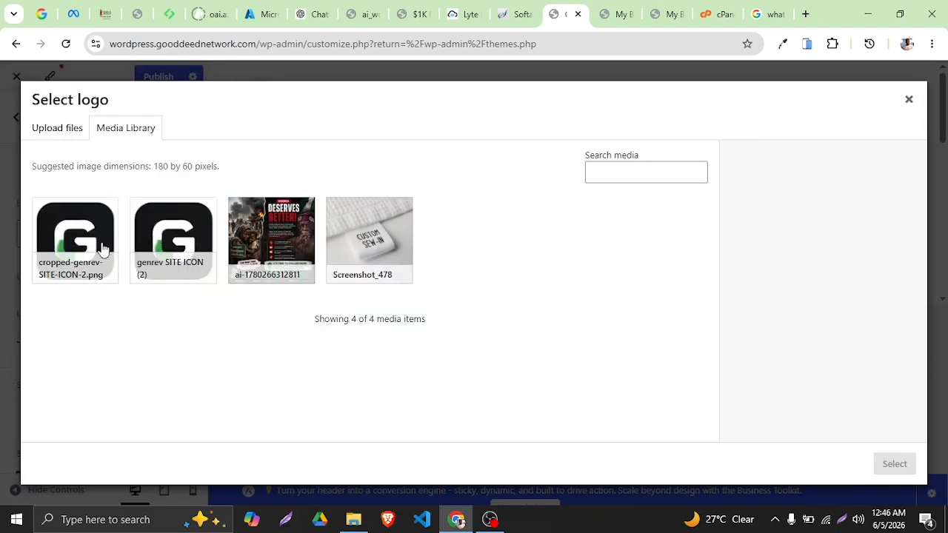
pyautogui.click(104, 249)
pyautogui.click(883, 464)
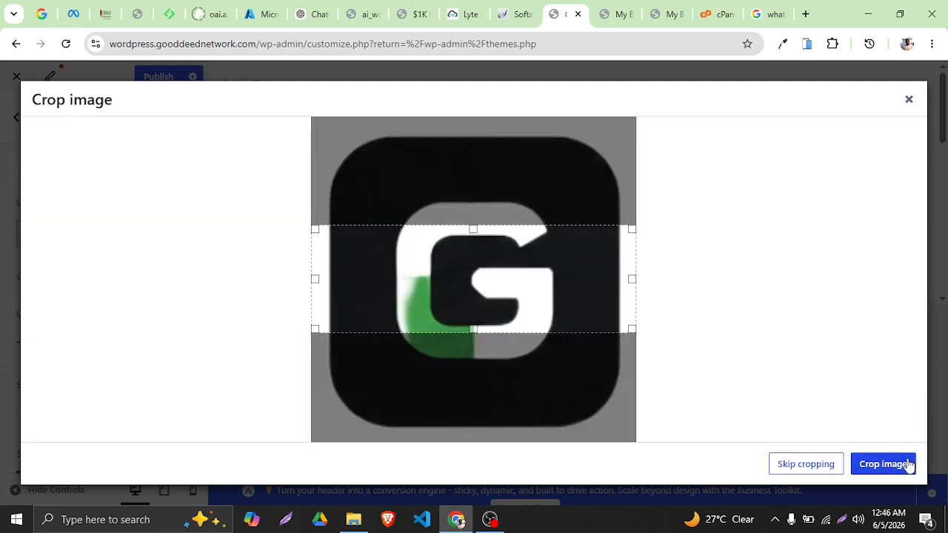
pyautogui.click(829, 468)
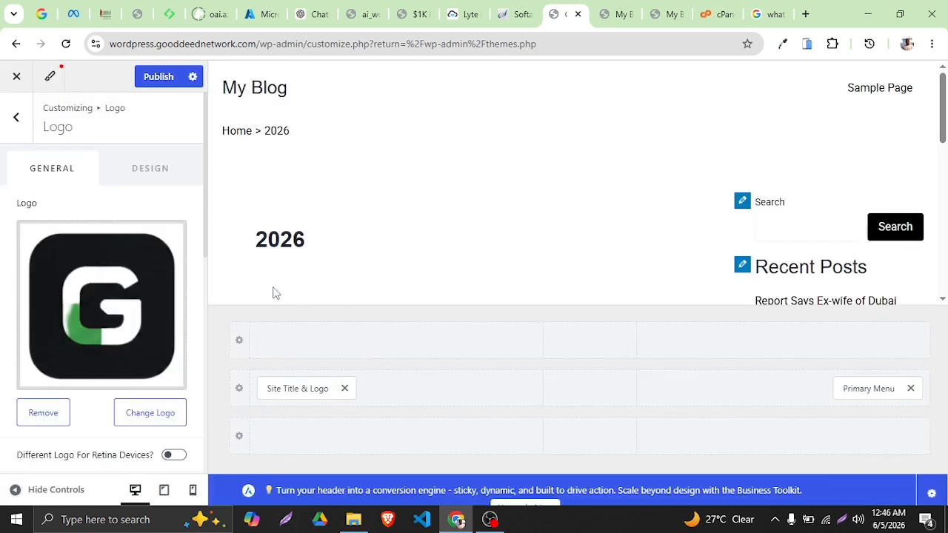
pyautogui.scroll(-3, 66, 294)
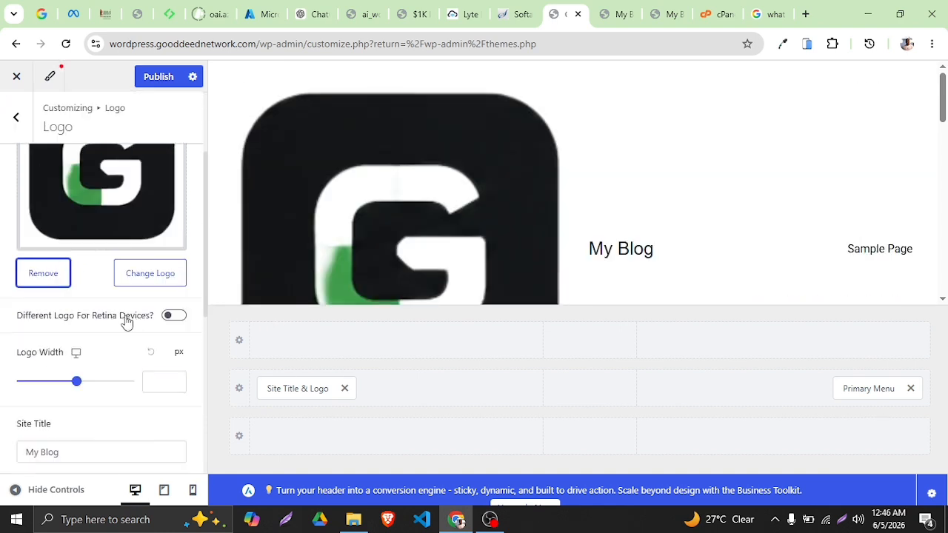
pyautogui.moveTo(77, 383); pyautogui.dragTo(32, 399)
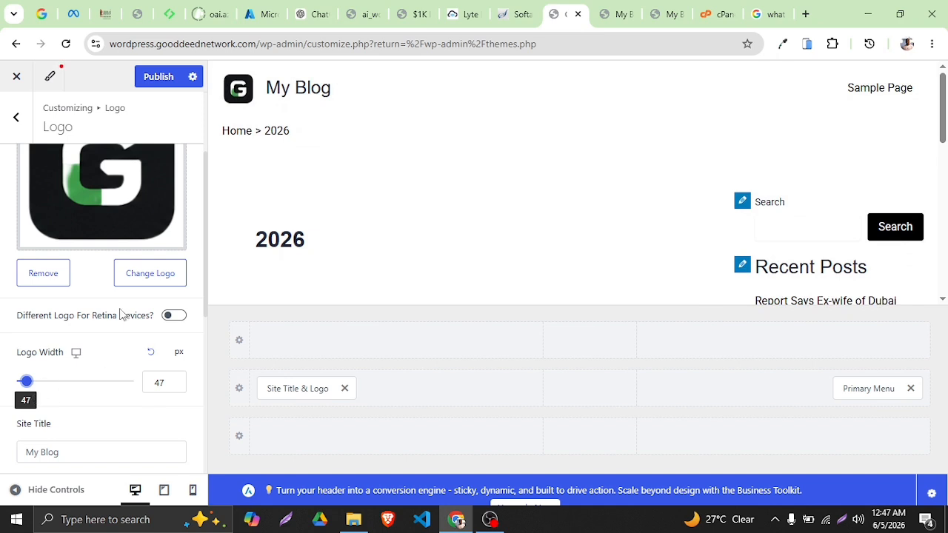
# - Change the site title from the logo settings to "G Projects"
pyautogui.scroll(-2, 89, 324)
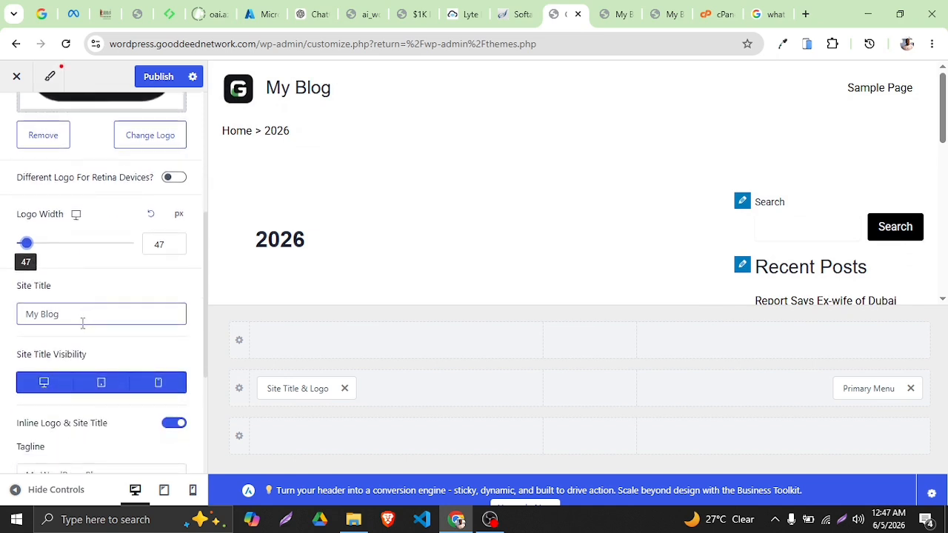
pyautogui.tripleClick(61, 316)
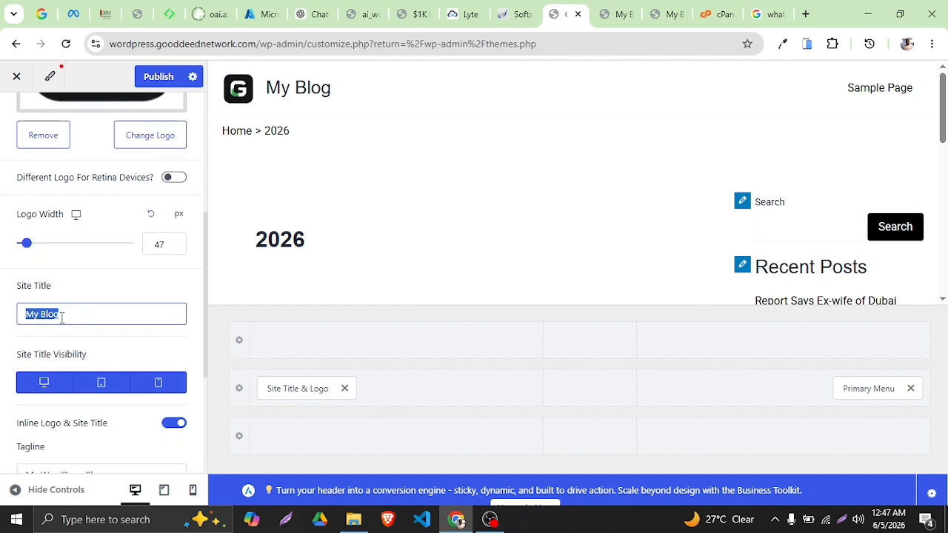
pyautogui.write('Our')
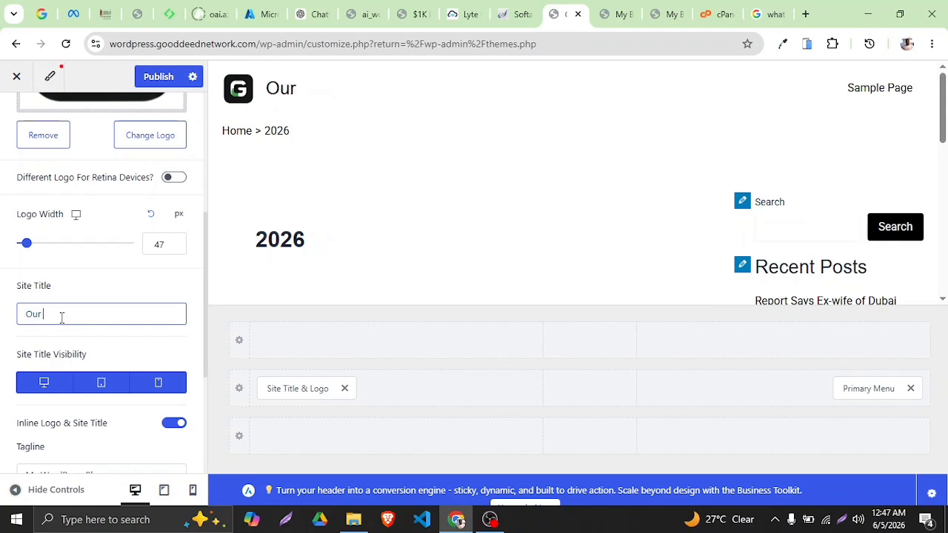
pyautogui.press('BackSpace')
pyautogui.press('BackSpace')
pyautogui.press('BackSpace')
pyautogui.press('BackSpace')
pyautogui.write('P')
pyautogui.press('BackSpace')
pyautogui.press('BackSpace')
pyautogui.write('Proje')
pyautogui.press('BackSpace')
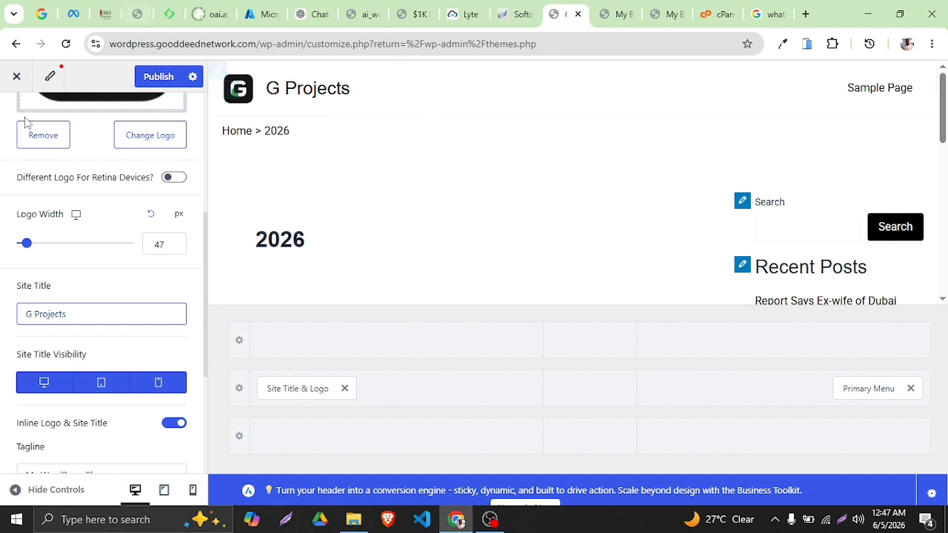
# - Hide the site title on desktop, tablet and mobile, and turn off Inline Logo & Site Title
pyautogui.scroll(-1, 102, 361)
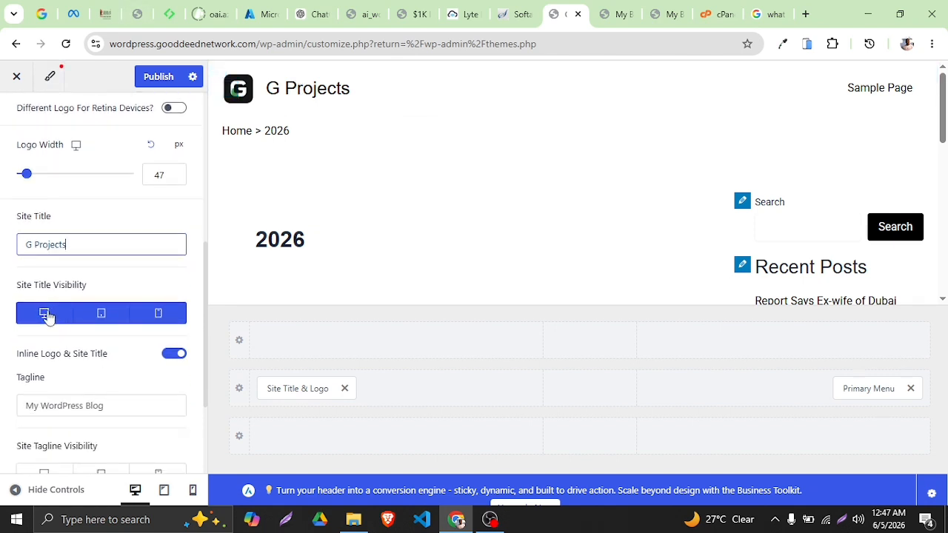
pyautogui.click(44, 320)
pyautogui.click(104, 320)
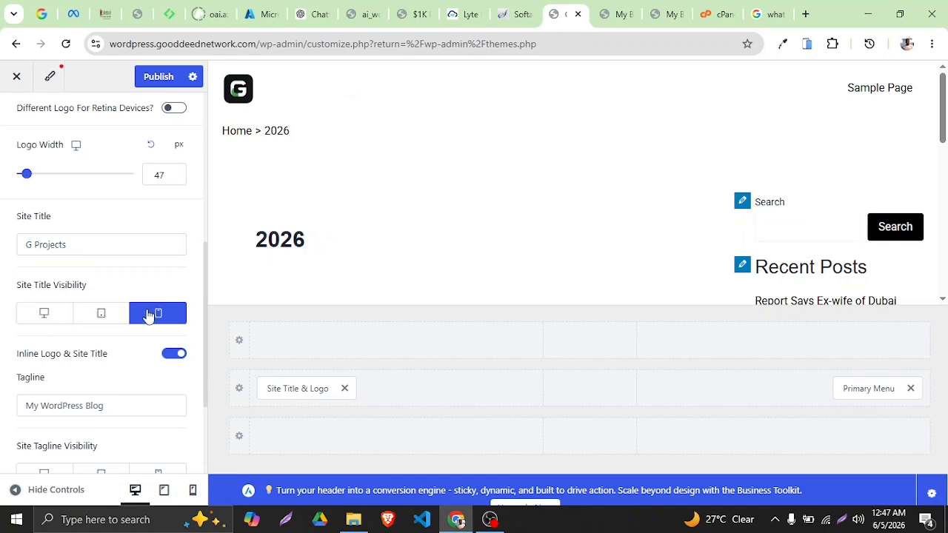
pyautogui.click(151, 314)
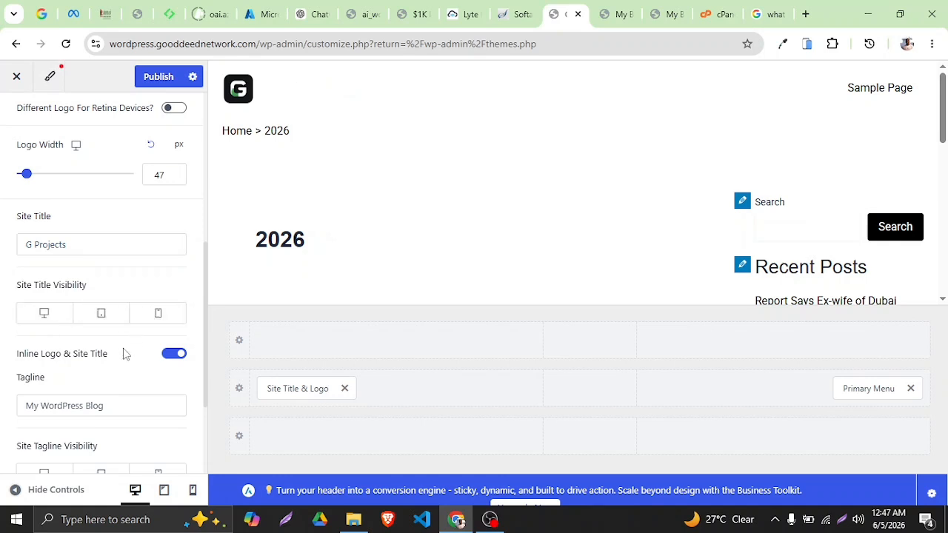
pyautogui.click(171, 359)
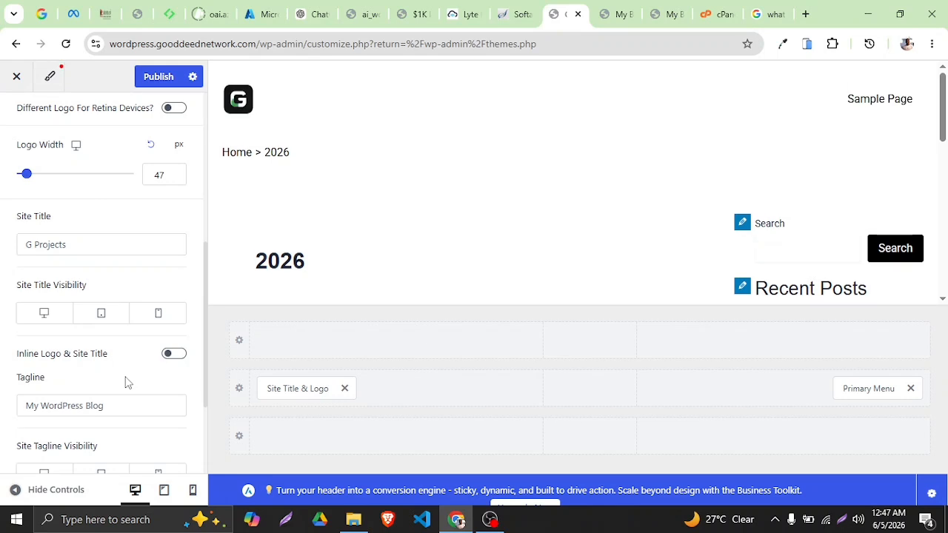
# - Publish the logo and site title changes, and leave the Header settings for the main customizer list
pyautogui.scroll(-2, 128, 375)
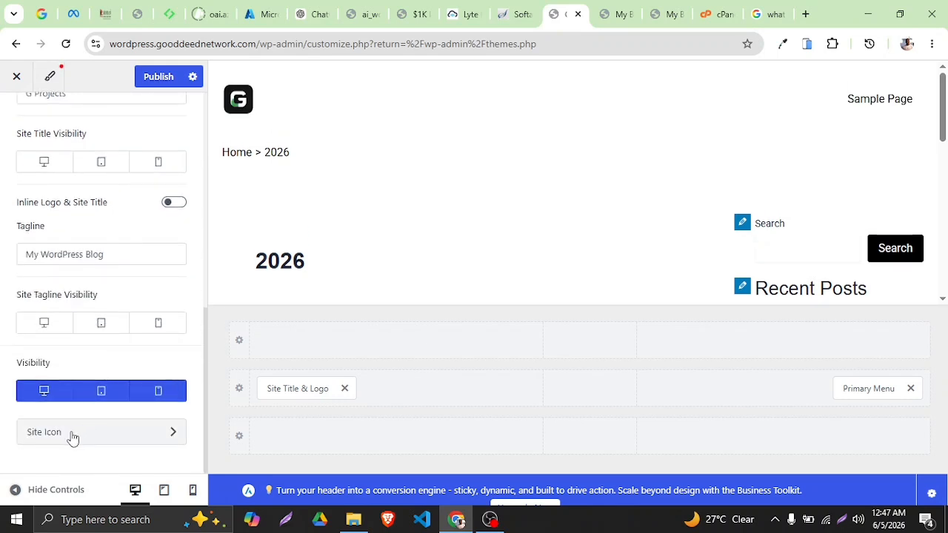
pyautogui.click(152, 80)
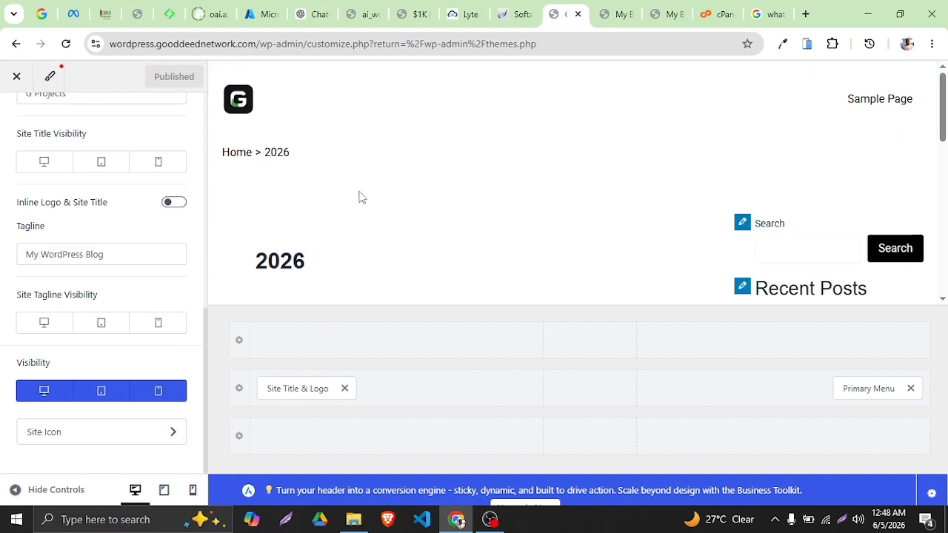
pyautogui.scroll(4, 140, 225)
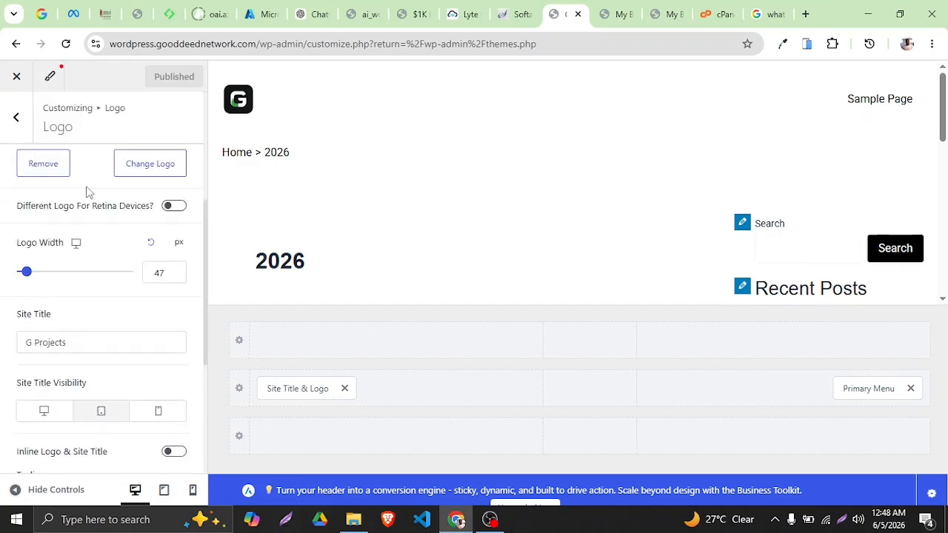
pyautogui.click(13, 127)
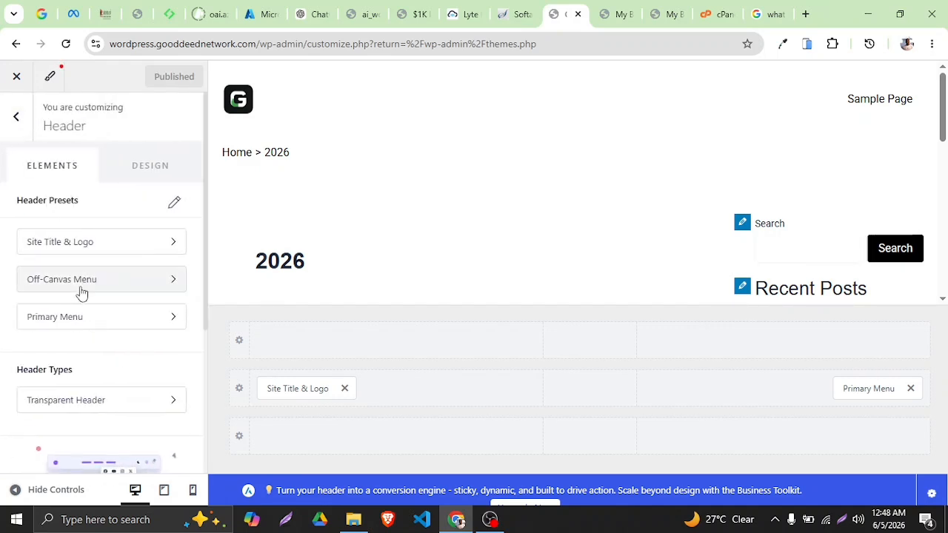
pyautogui.scroll(-1, 82, 294)
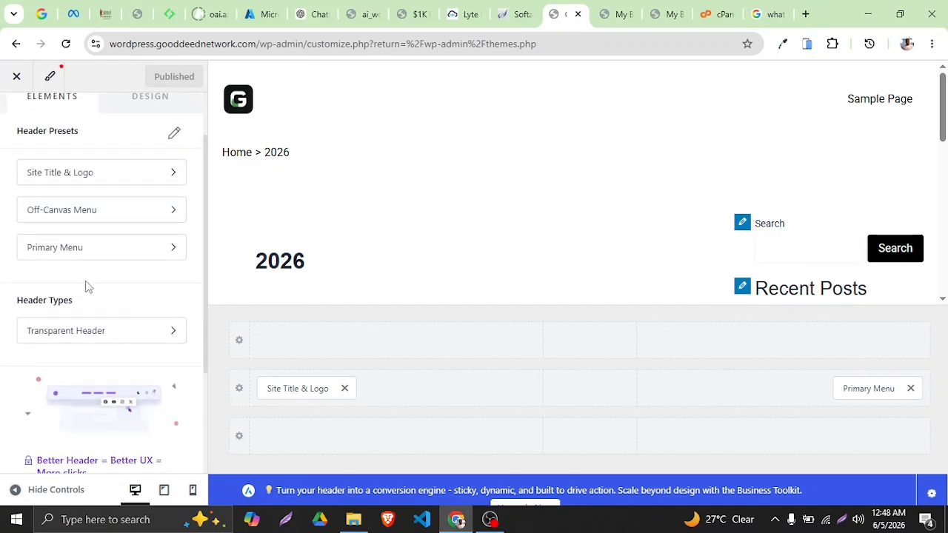
pyautogui.scroll(-3, 83, 292)
pyautogui.scroll(4, 85, 285)
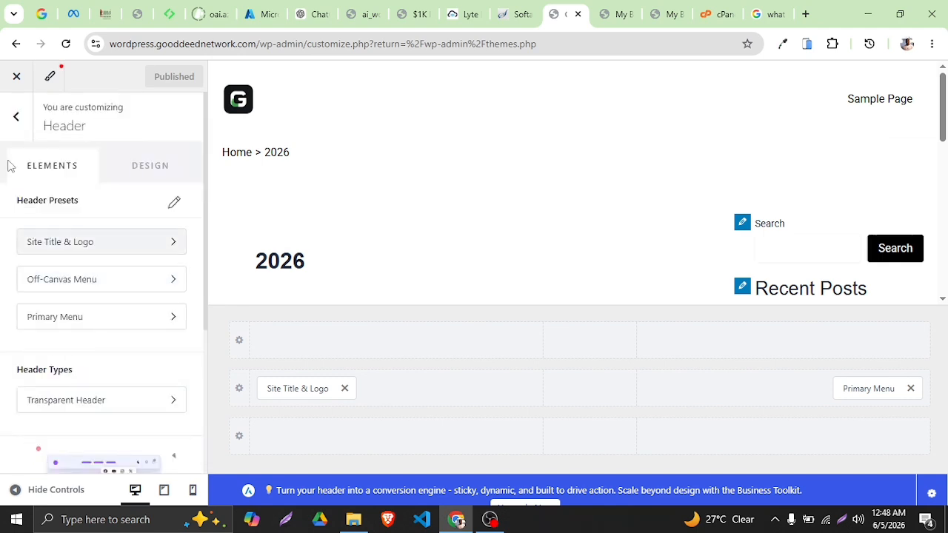
pyautogui.click(15, 126)
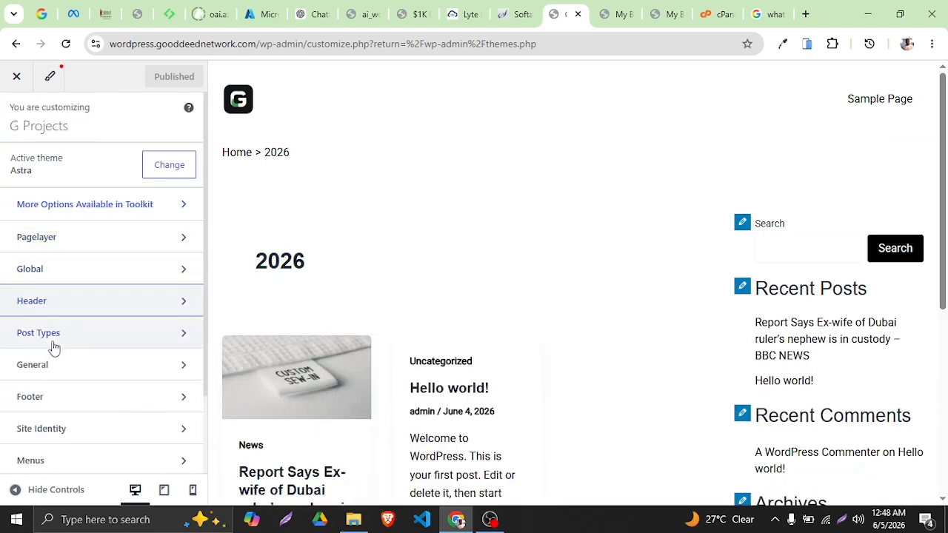
# - Create a new menu named "My site menu" and assign it to the Primary Menu location
pyautogui.scroll(-2, 52, 352)
pyautogui.scroll(1, 51, 363)
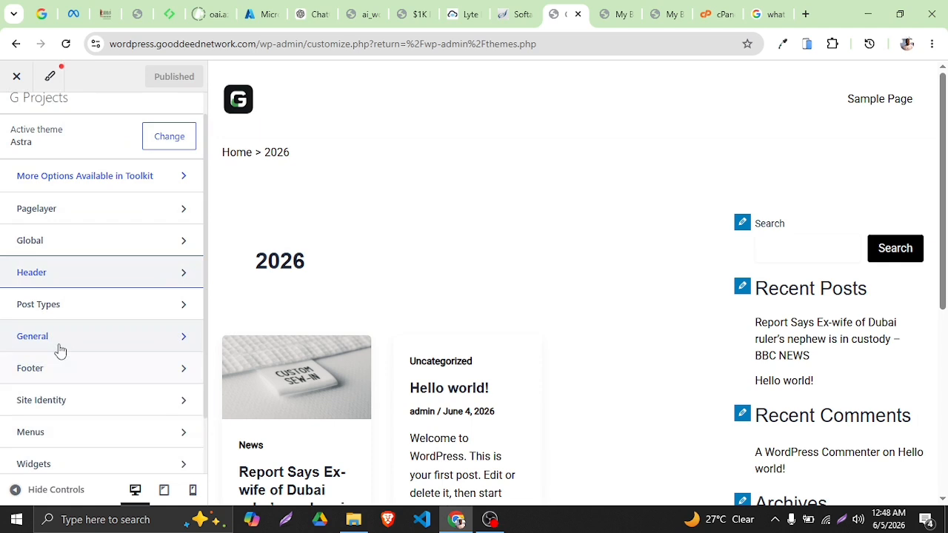
pyautogui.click(57, 440)
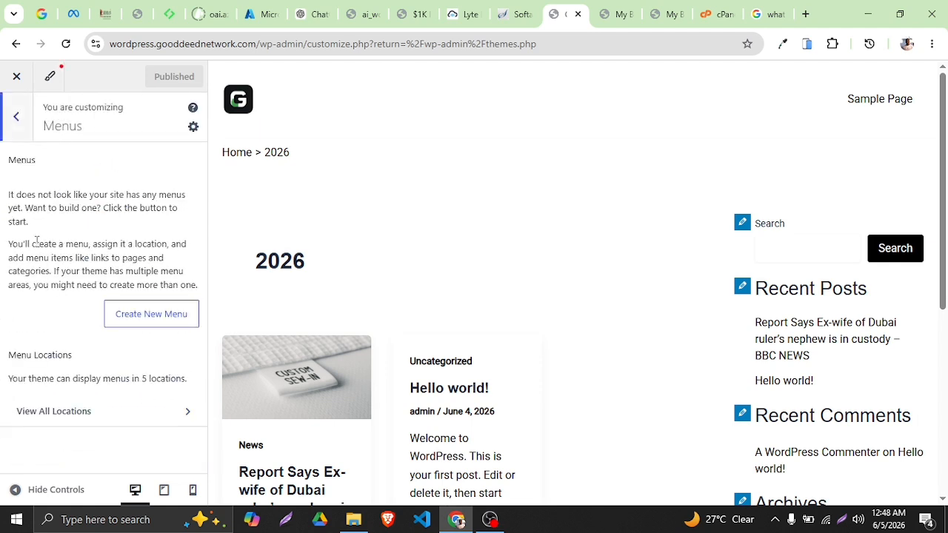
pyautogui.click(123, 316)
pyautogui.click(78, 201)
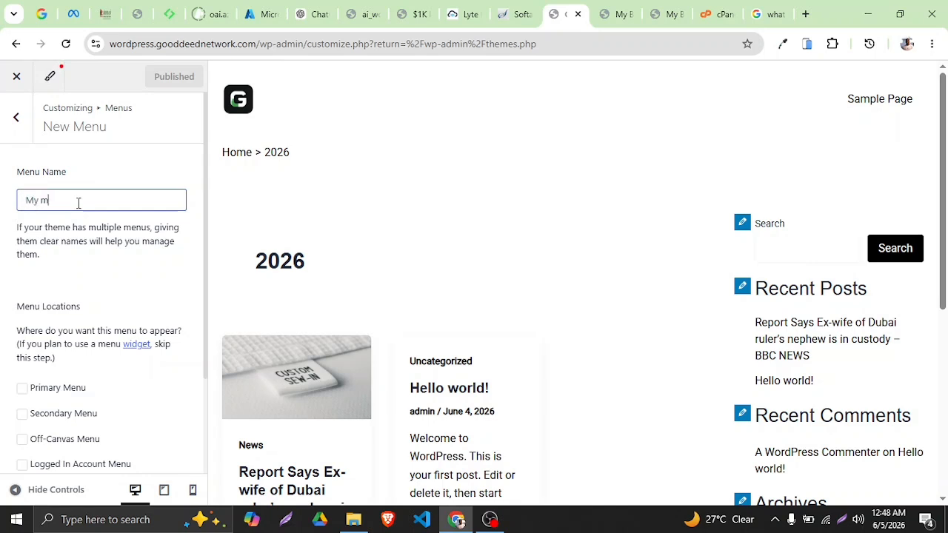
pyautogui.write('My msite menu')
pyautogui.scroll(-1, 80, 262)
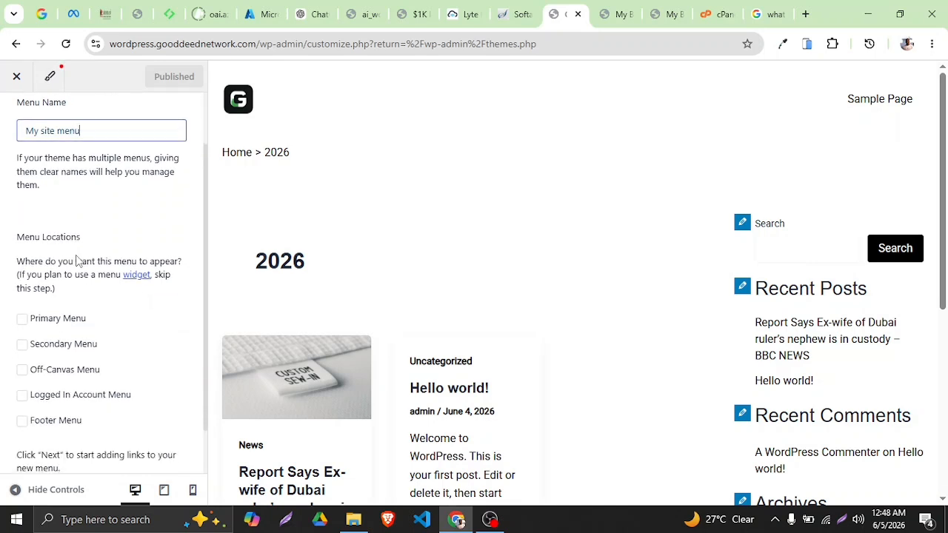
pyautogui.click(22, 320)
pyautogui.scroll(-1, 62, 289)
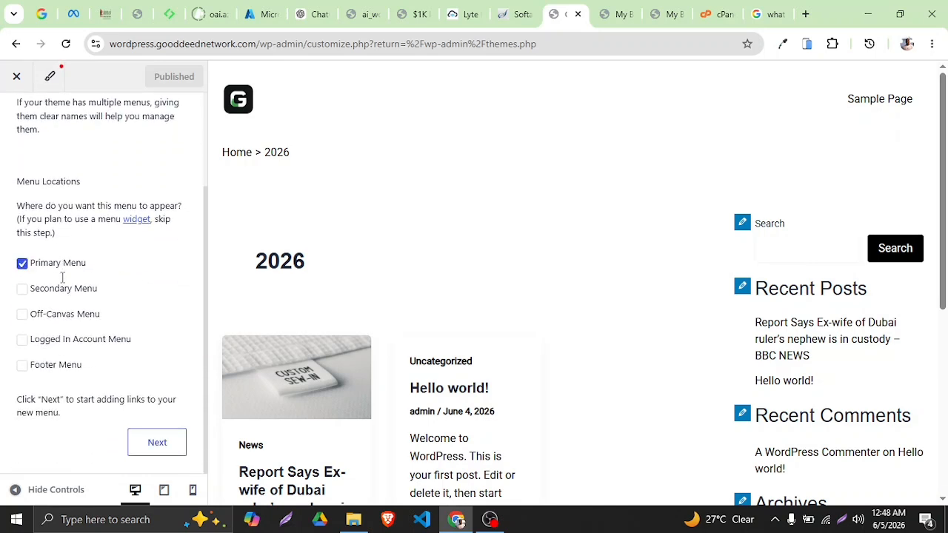
pyautogui.click(161, 447)
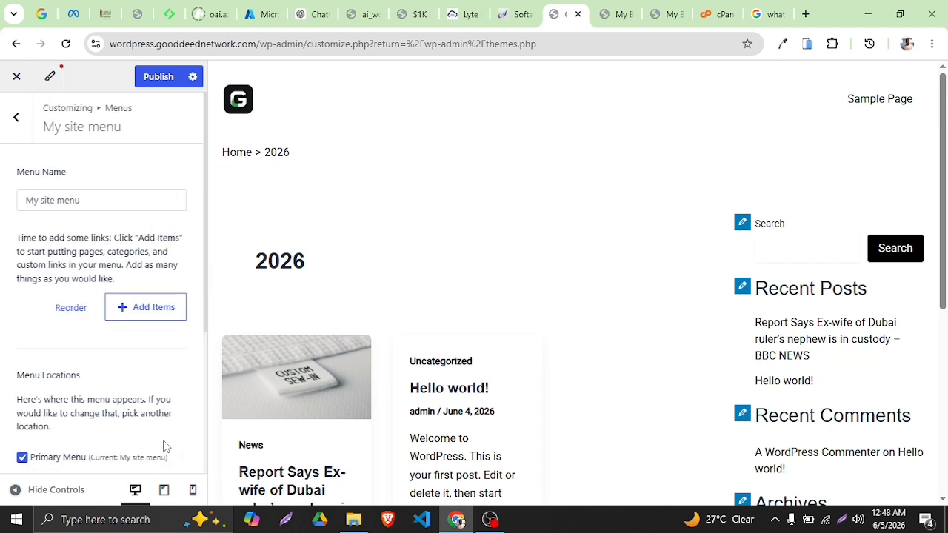
# - Add the Home custom link and a newly created About page to My site menu
pyautogui.click(123, 315)
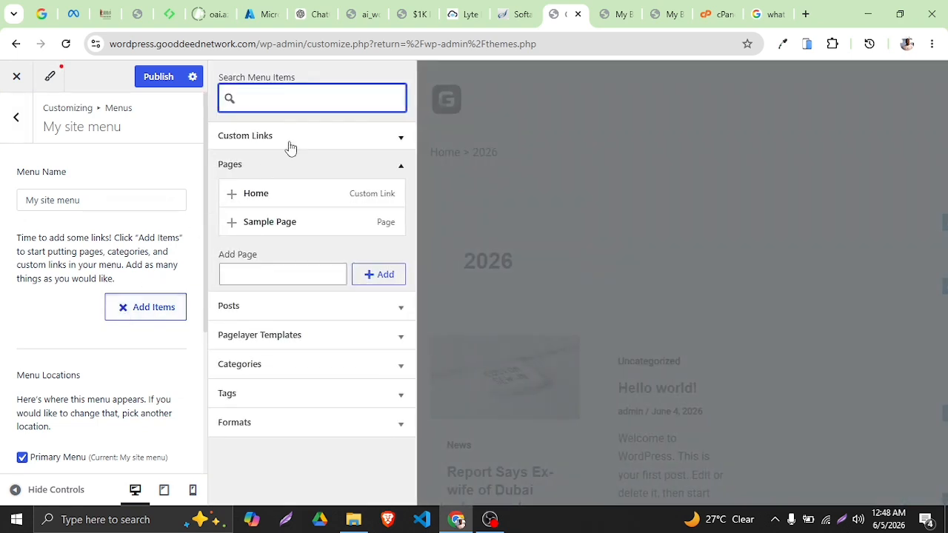
pyautogui.click(235, 196)
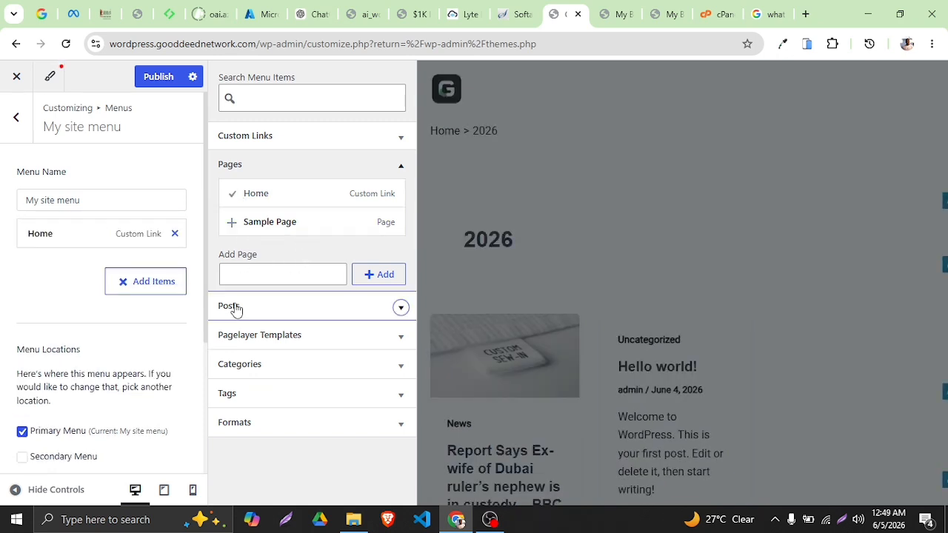
pyautogui.click(403, 308)
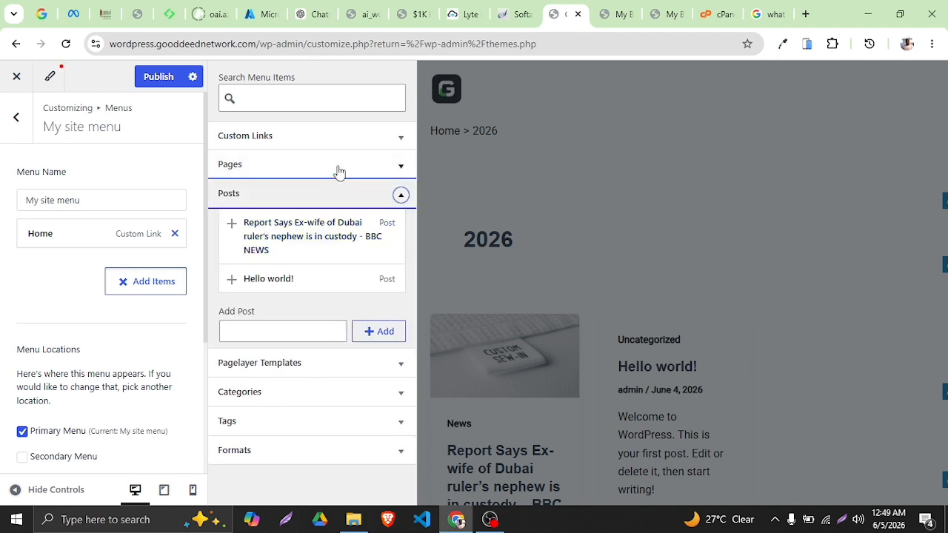
pyautogui.click(398, 168)
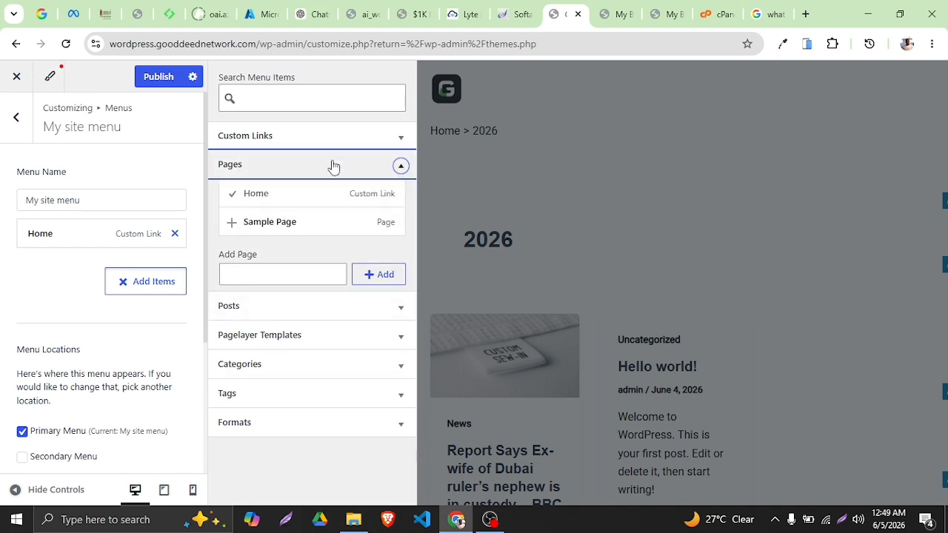
pyautogui.click(291, 277)
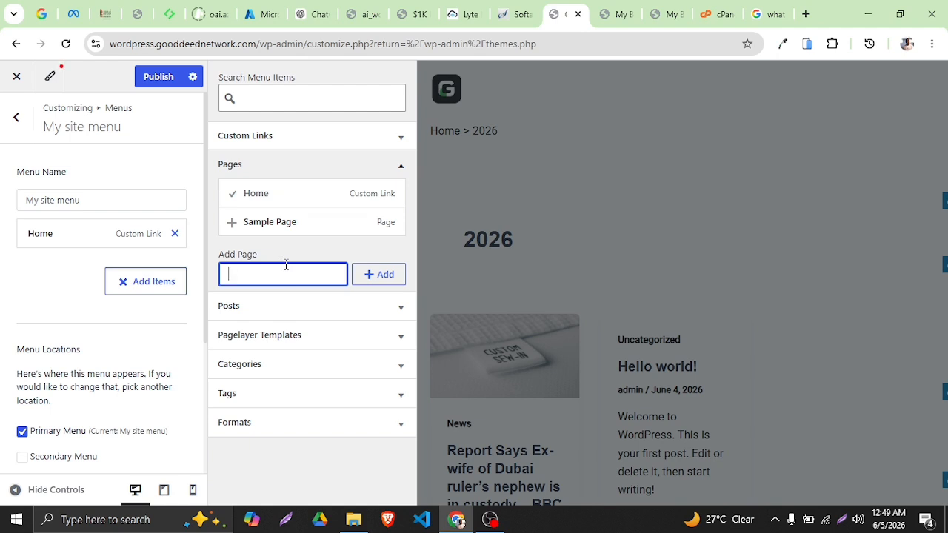
pyautogui.click(362, 275)
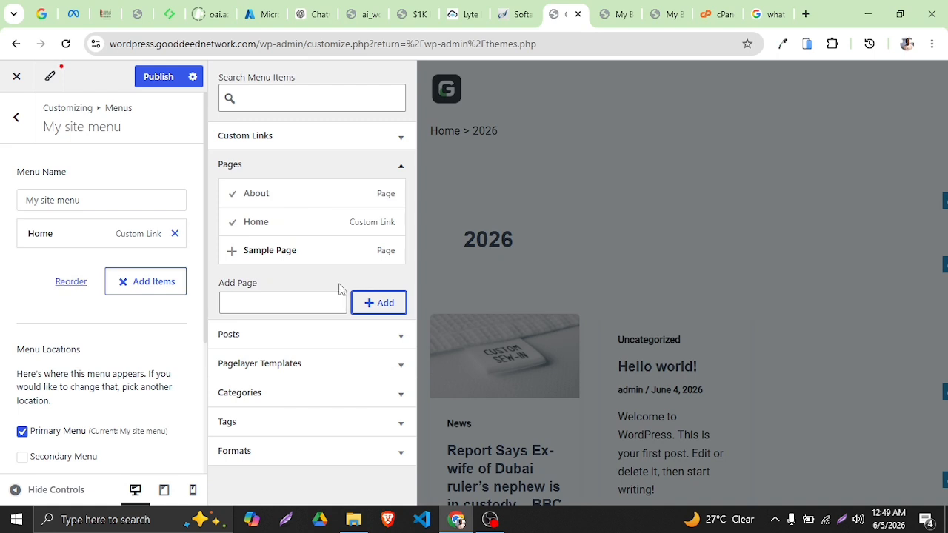
# - Create new Contact and Blog pages and add both to My site menu
pyautogui.click(285, 303)
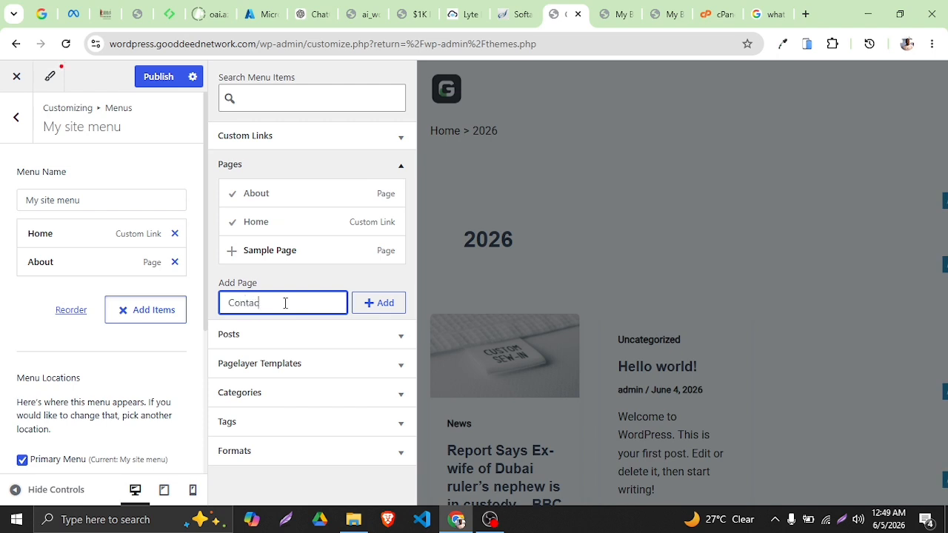
pyautogui.click(374, 308)
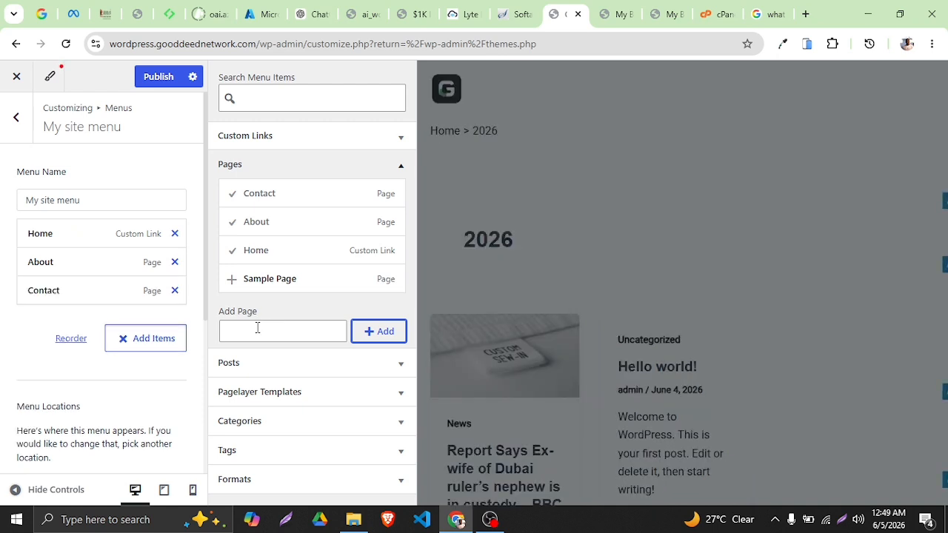
pyautogui.click(244, 332)
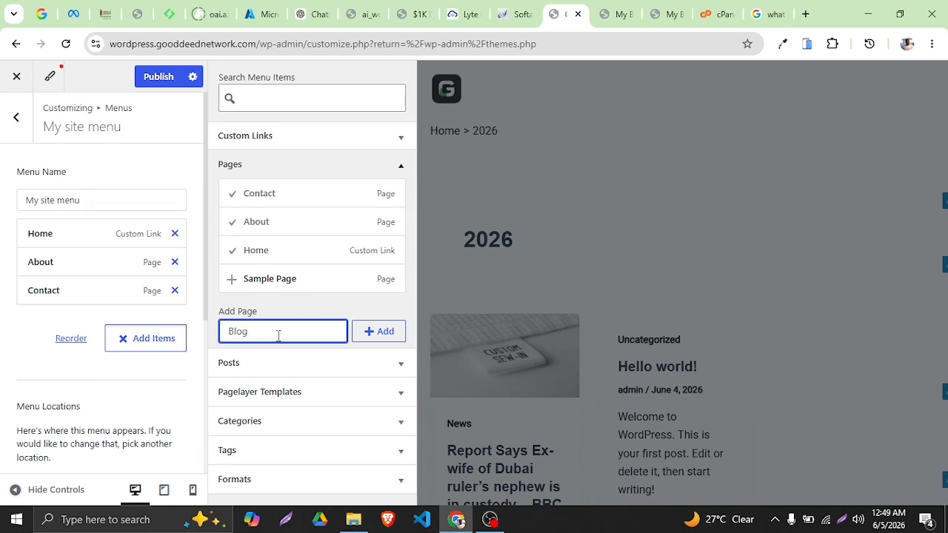
pyautogui.click(360, 333)
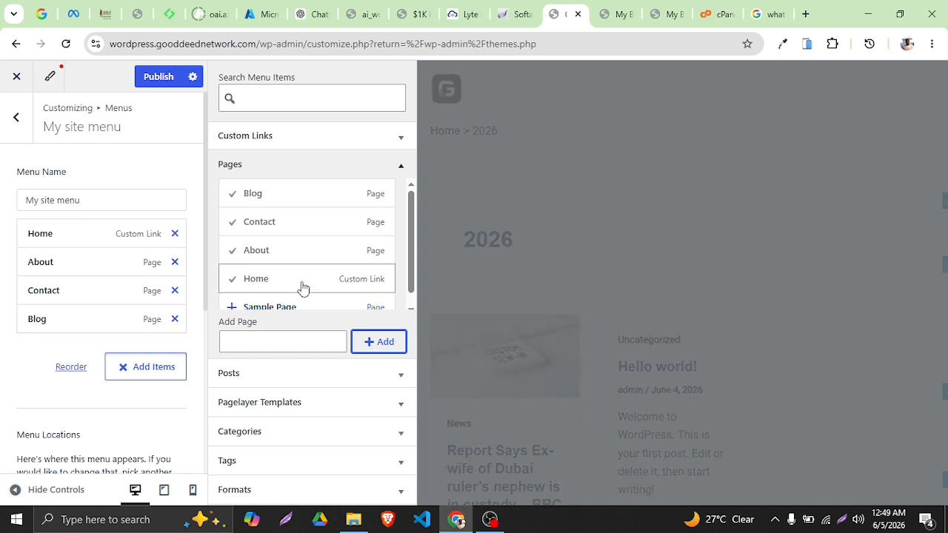
# - Review the menu locations and options of My site menu, and publish the menu changes
pyautogui.scroll(-1, 308, 281)
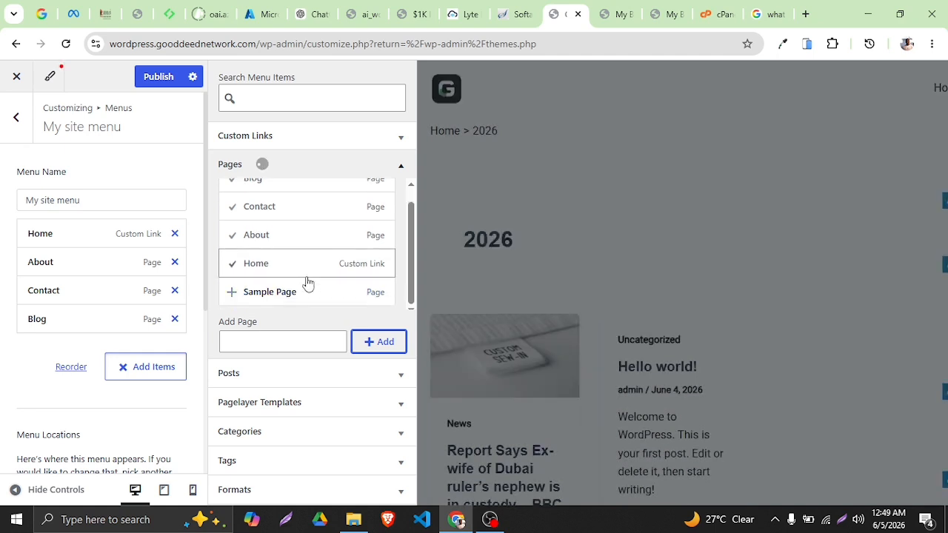
pyautogui.scroll(-2, 97, 296)
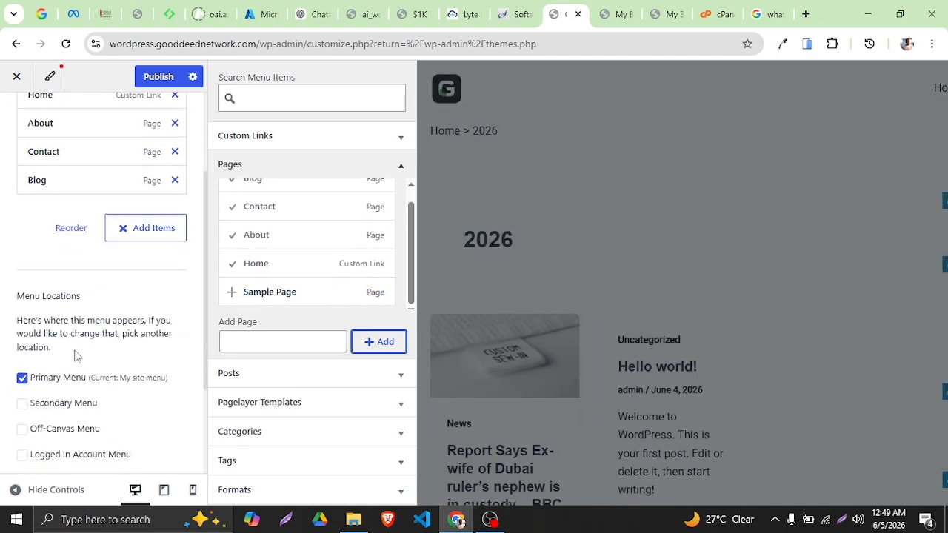
pyautogui.scroll(-2, 79, 355)
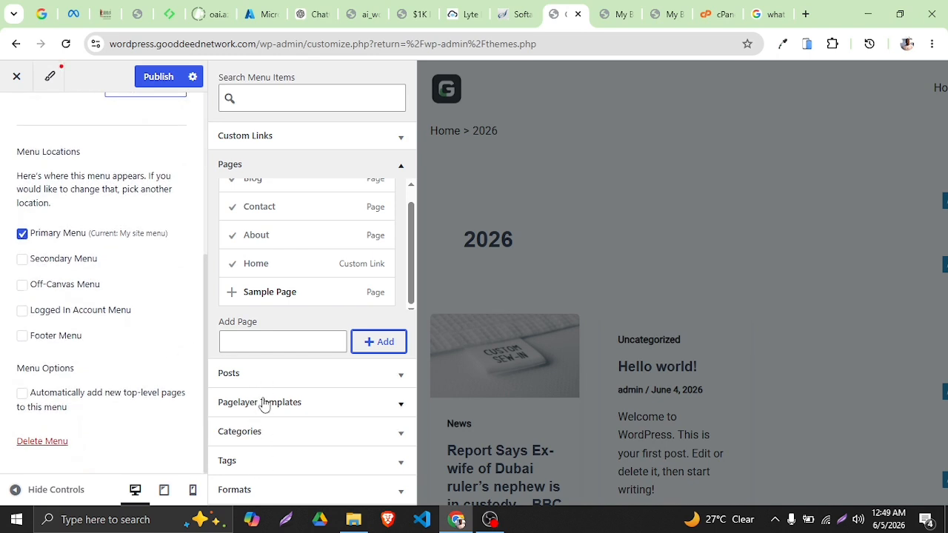
pyautogui.scroll(1, 286, 263)
pyautogui.click(153, 79)
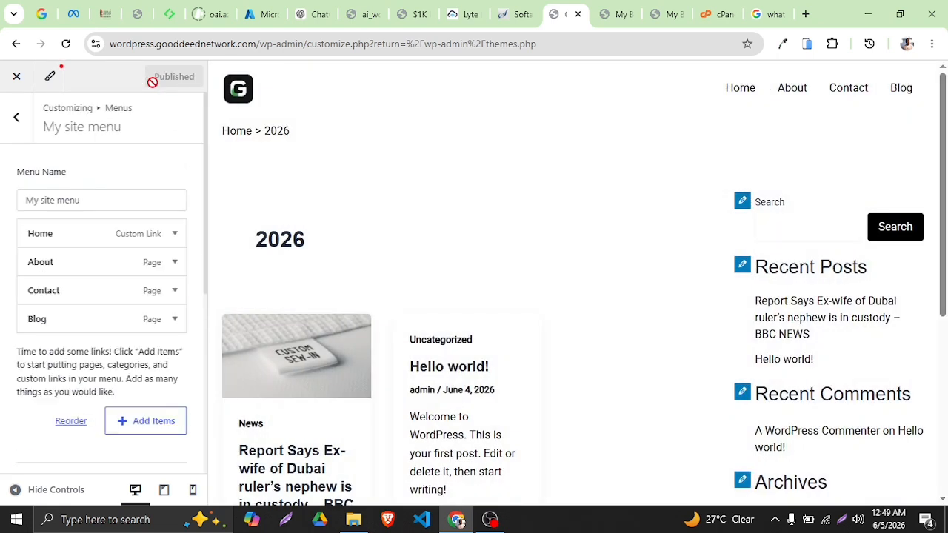
pyautogui.click(746, 93)
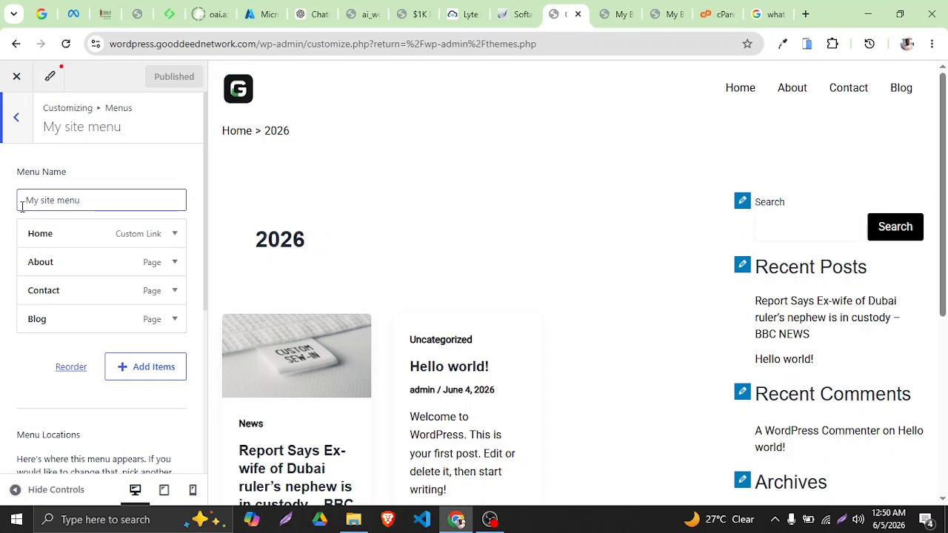
# - Leave the menu settings, open the Main Sidebar widgets, dismiss the block widgets welcome guide and review the sidebar blocks
pyautogui.click(26, 139)
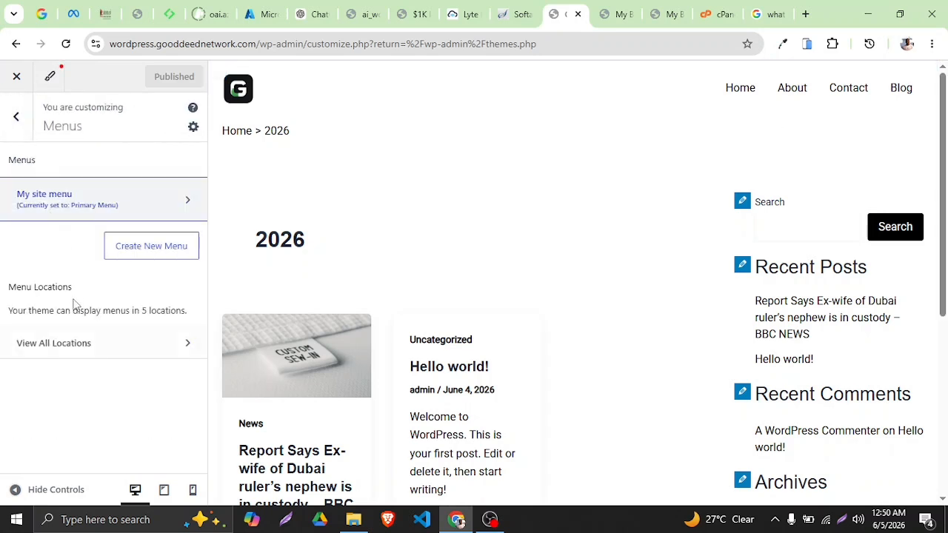
pyautogui.click(25, 120)
pyautogui.scroll(-2, 44, 356)
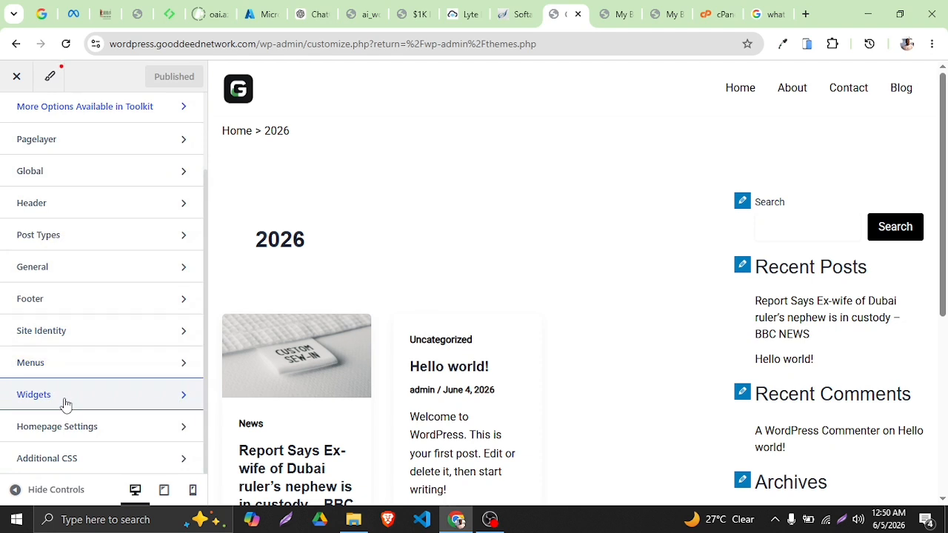
pyautogui.click(65, 403)
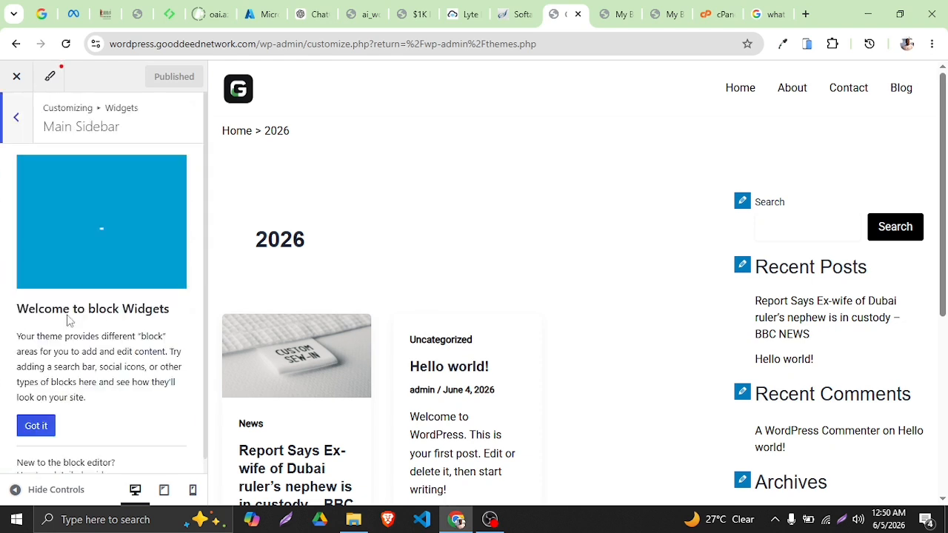
pyautogui.scroll(-1, 74, 296)
pyautogui.click(46, 415)
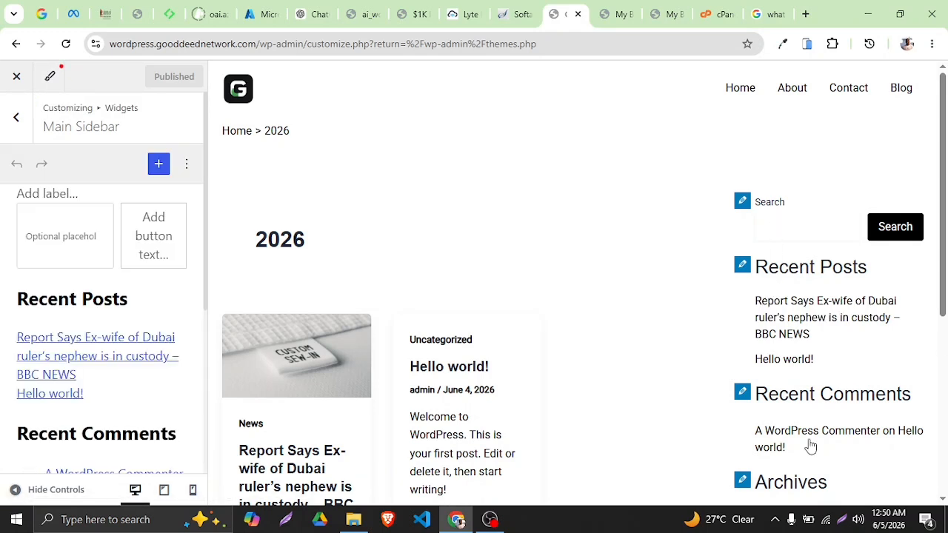
pyautogui.scroll(-4, 810, 447)
# - Leave the sidebar widgets and open the Homepage Settings in the customizer
pyautogui.click(17, 134)
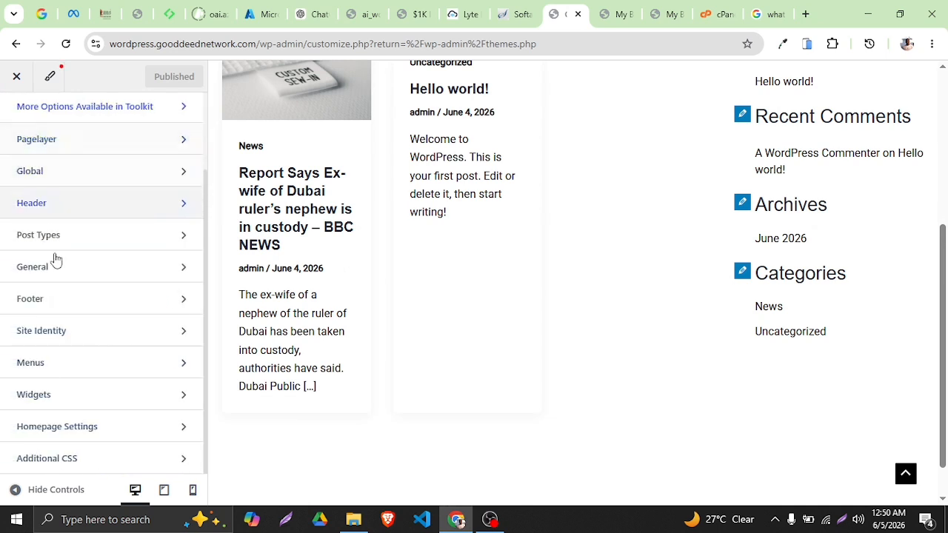
pyautogui.click(82, 428)
pyautogui.scroll(4, 561, 310)
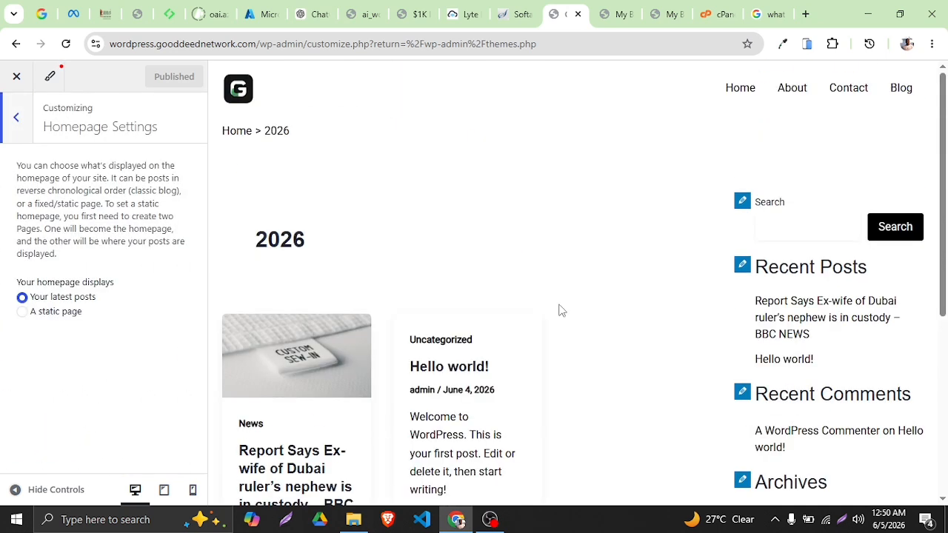
# - Reload the live site to check its header menu, and compare the Blog page with the Home page
pyautogui.click(614, 7)
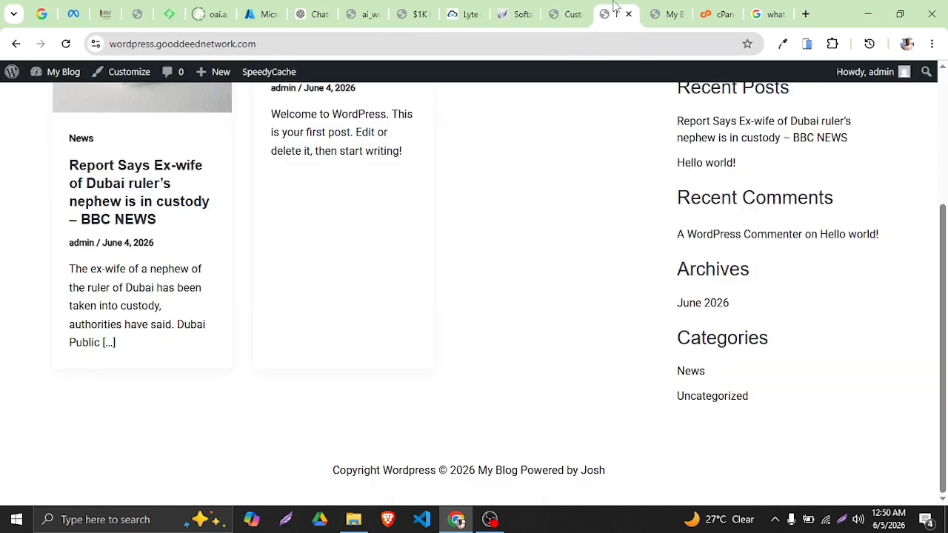
pyautogui.click(66, 44)
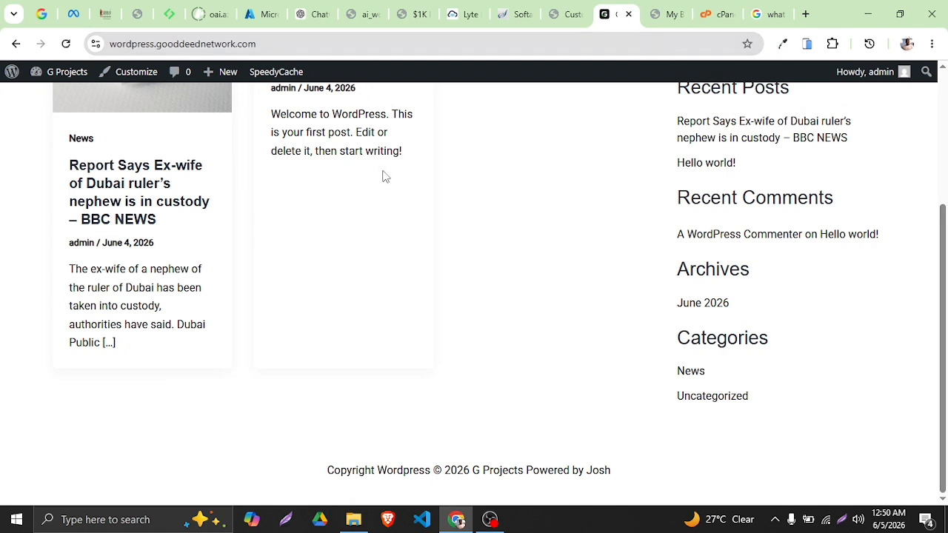
pyautogui.scroll(1, 289, 161)
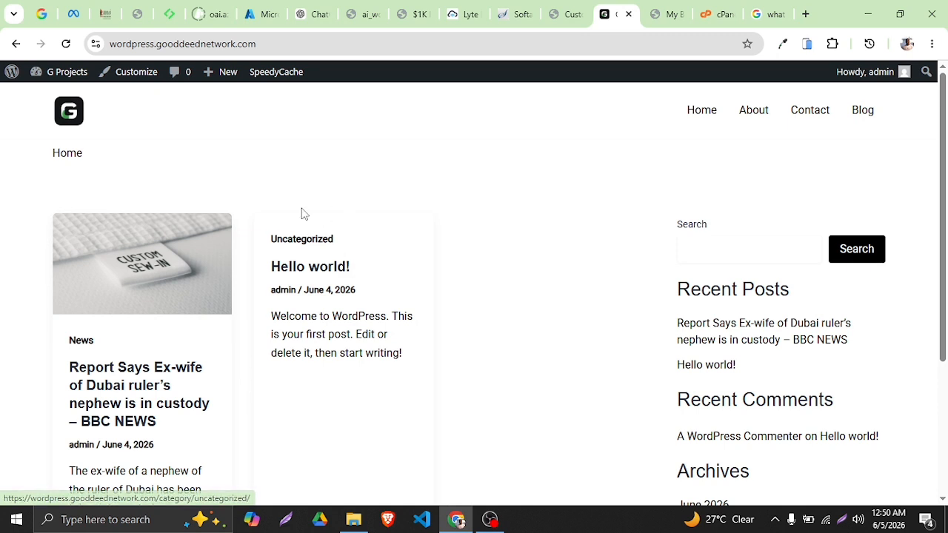
pyautogui.click(563, 14)
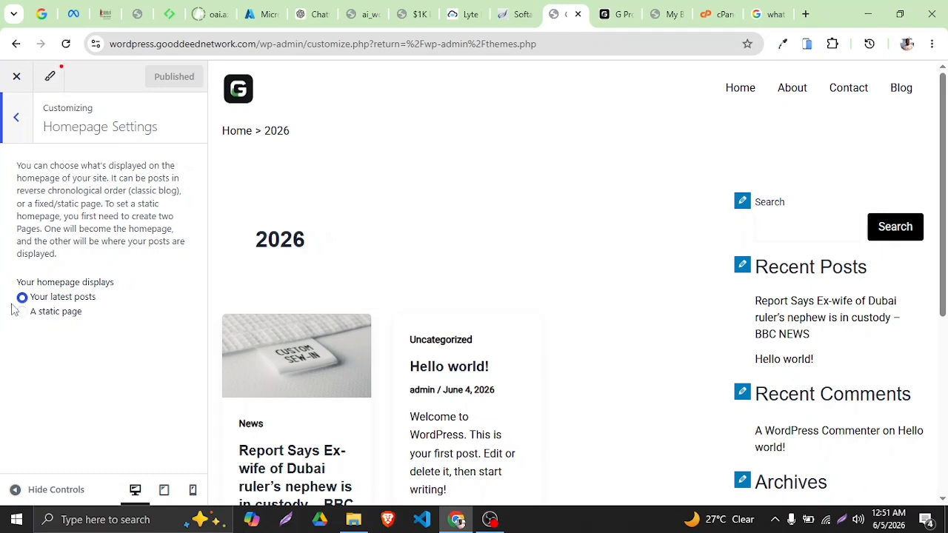
pyautogui.click(656, 12)
pyautogui.click(615, 15)
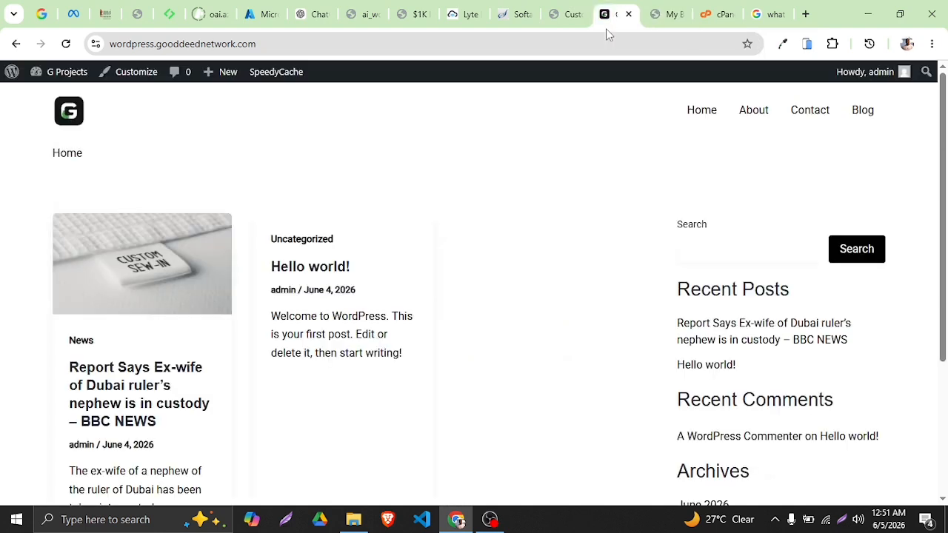
pyautogui.click(863, 113)
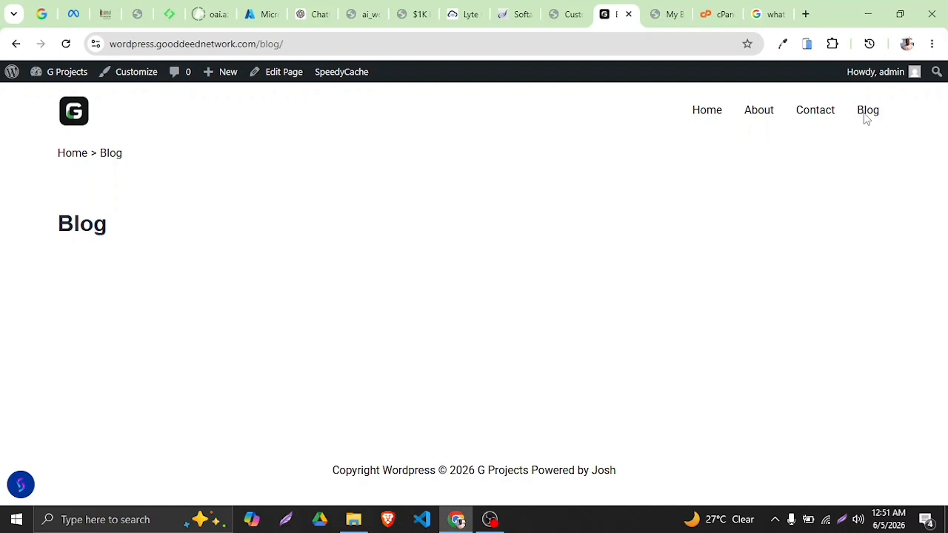
pyautogui.click(705, 117)
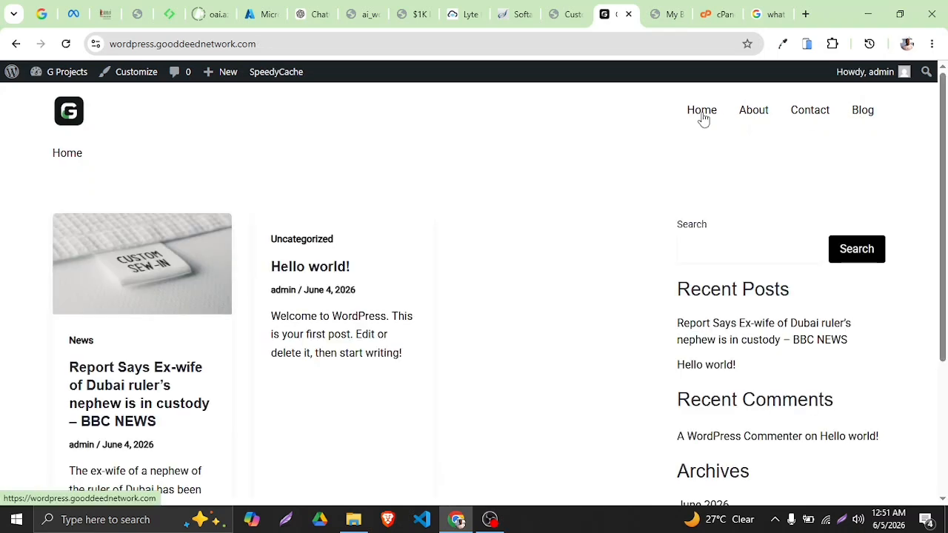
# - Back in the customizer, set a static homepage using Sample Page, assign Blog as the posts page, and publish
pyautogui.click(564, 14)
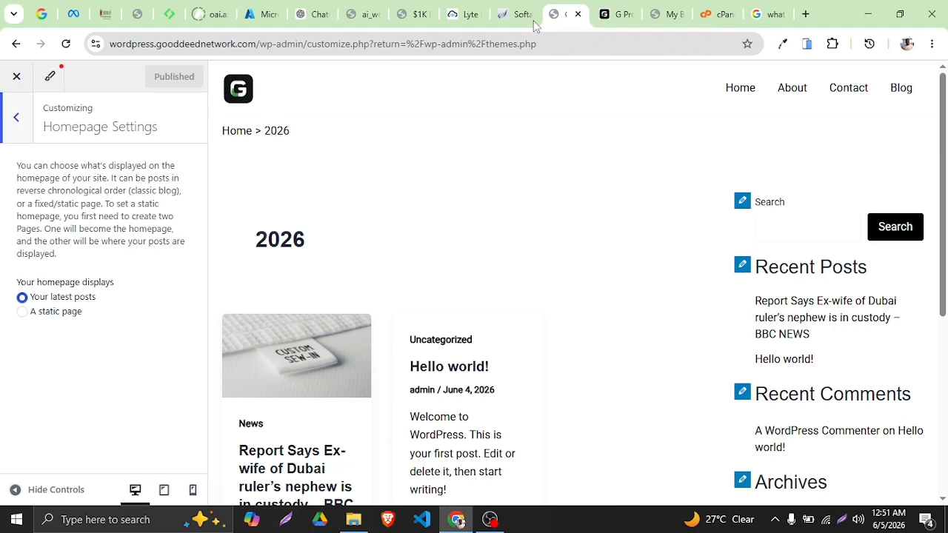
pyautogui.click(22, 312)
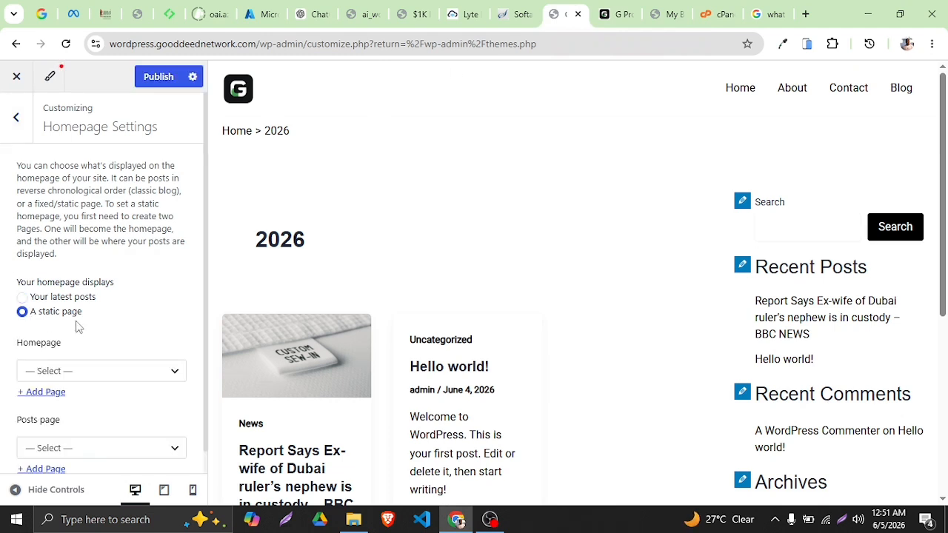
pyautogui.click(65, 373)
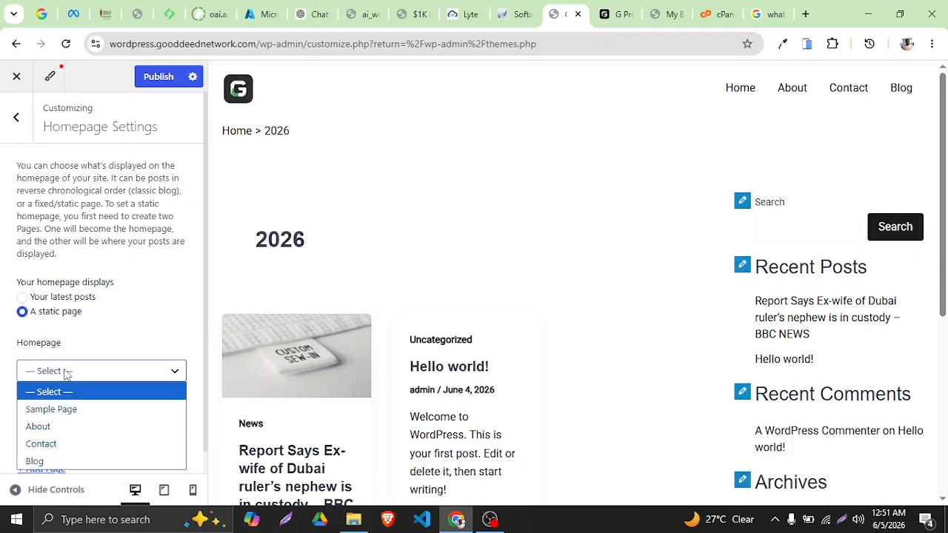
pyautogui.click(52, 408)
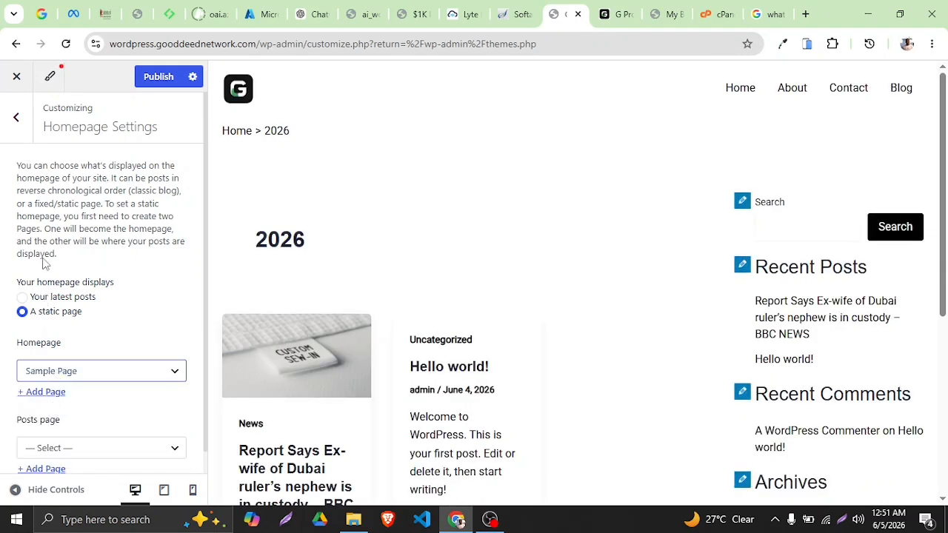
pyautogui.click(89, 449)
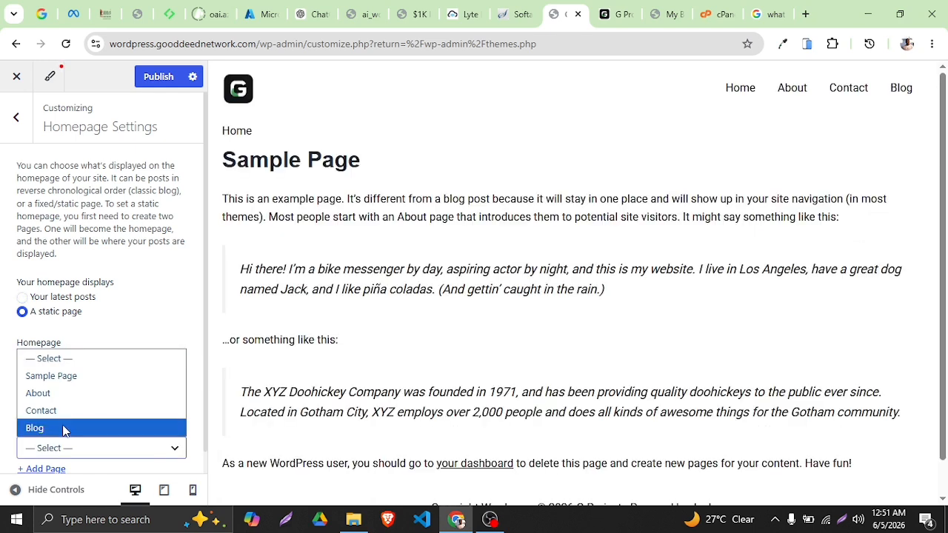
pyautogui.click(65, 431)
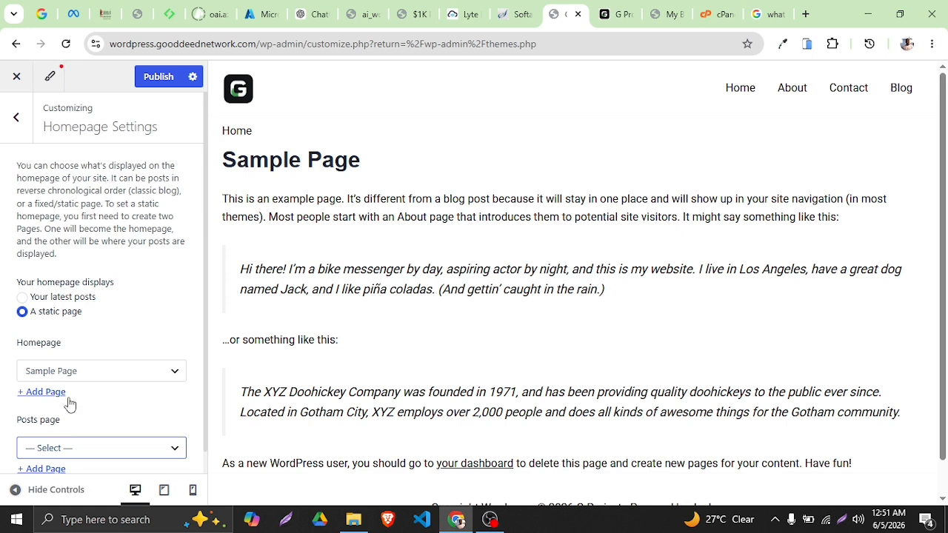
pyautogui.scroll(-1, 72, 385)
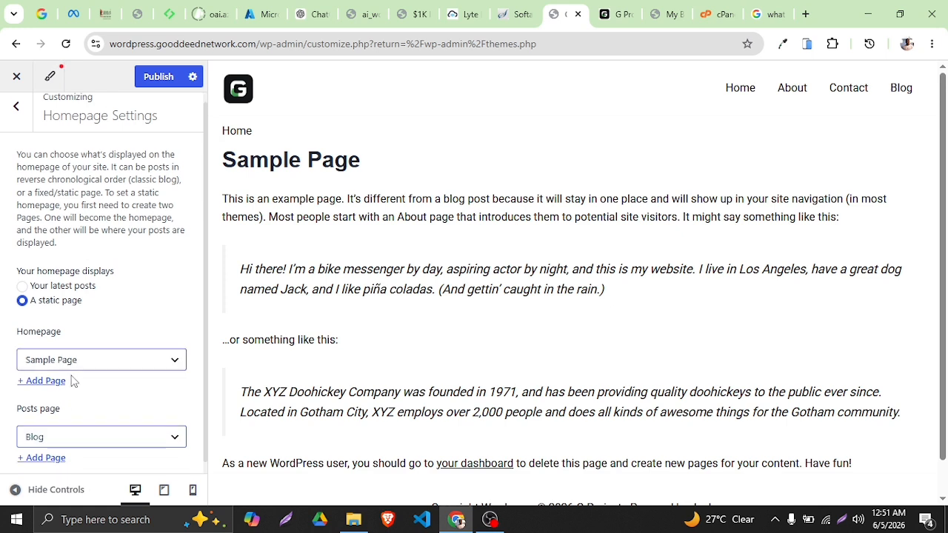
pyautogui.click(161, 76)
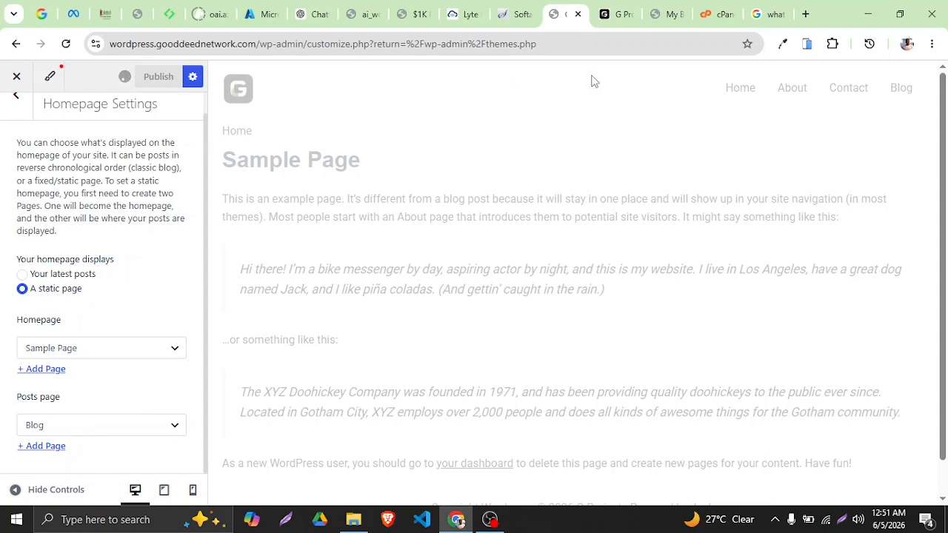
# - Reload the live site to check the static homepage, and open the Blog page to look through its posts
pyautogui.click(618, 14)
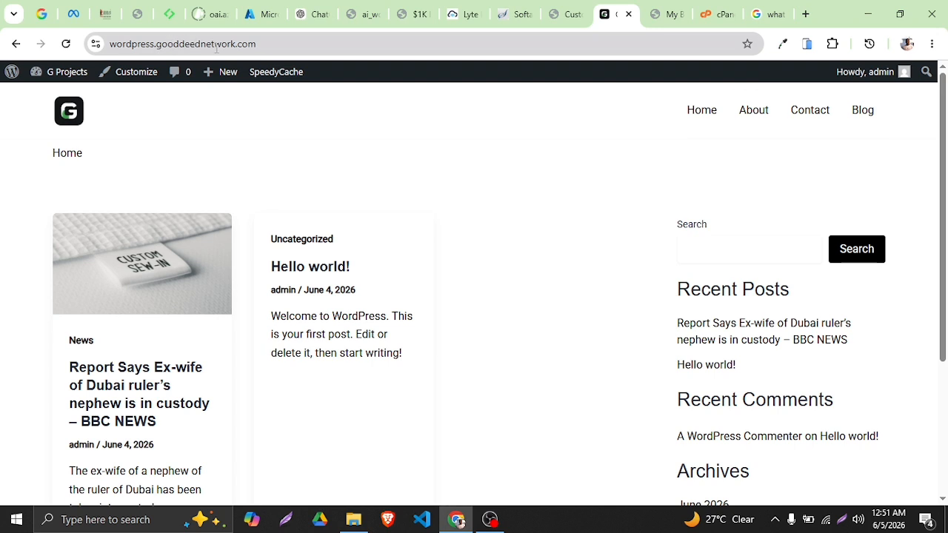
pyautogui.click(66, 43)
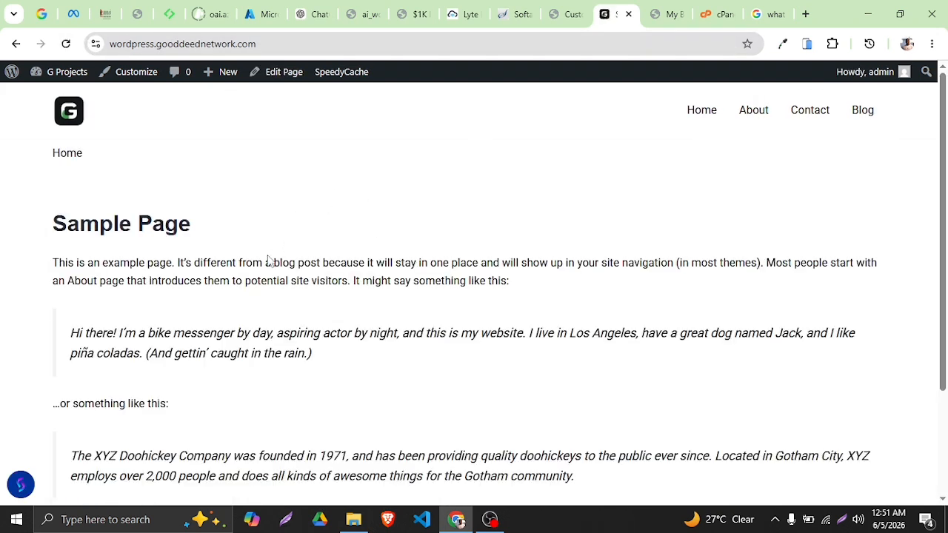
pyautogui.click(859, 113)
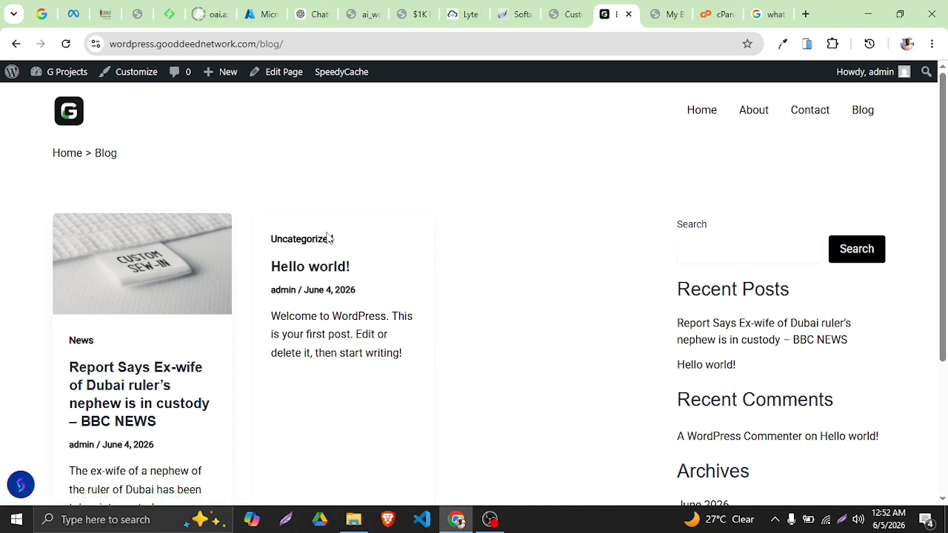
pyautogui.scroll(-1, 262, 211)
pyautogui.scroll(-2, 275, 203)
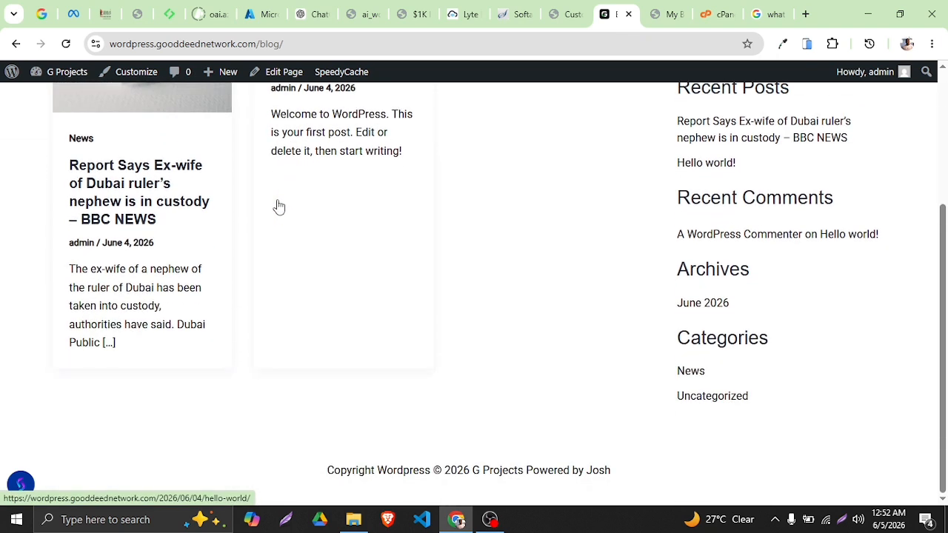
pyautogui.scroll(3, 247, 212)
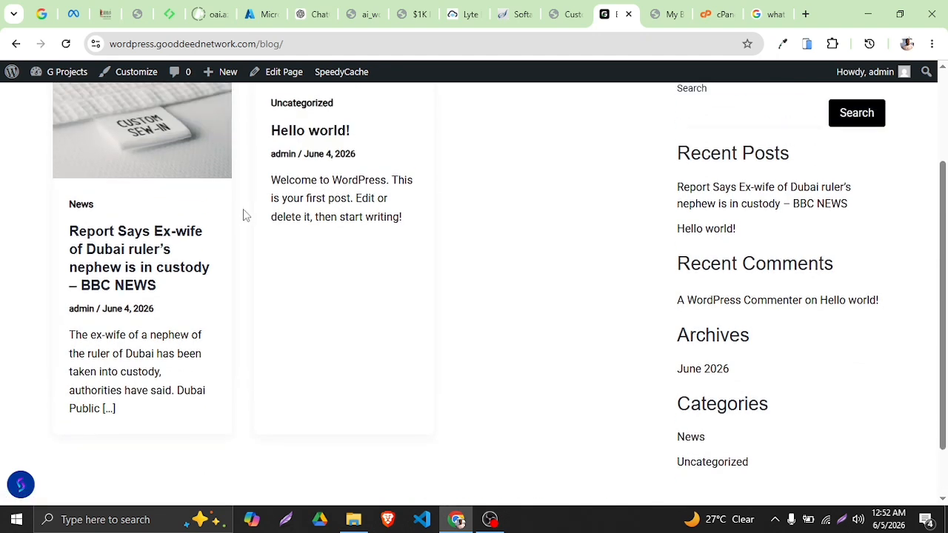
# - Open the BBC NEWS post from the live Blog page and examine its article layout, sidebar, comment form and footer
pyautogui.scroll(-3, 243, 212)
pyautogui.scroll(3, 244, 212)
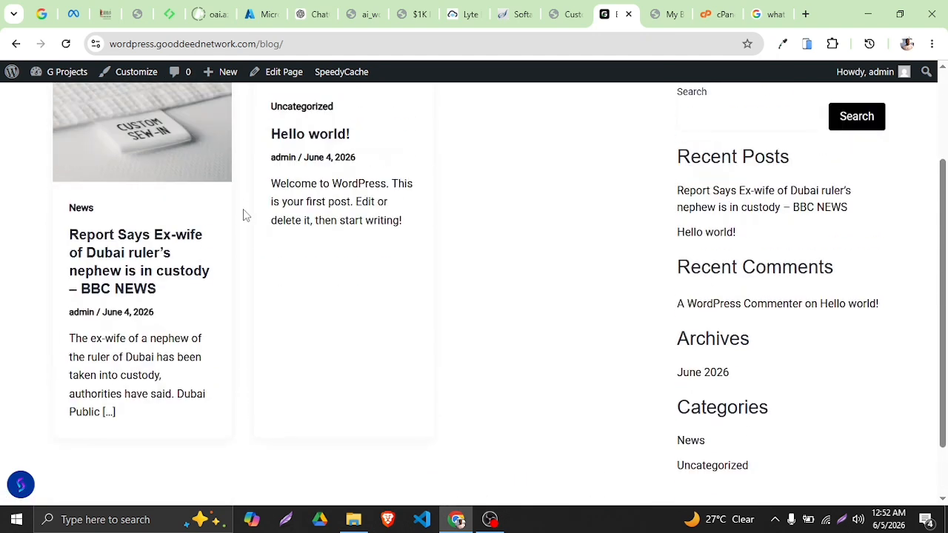
pyautogui.scroll(-2, 127, 191)
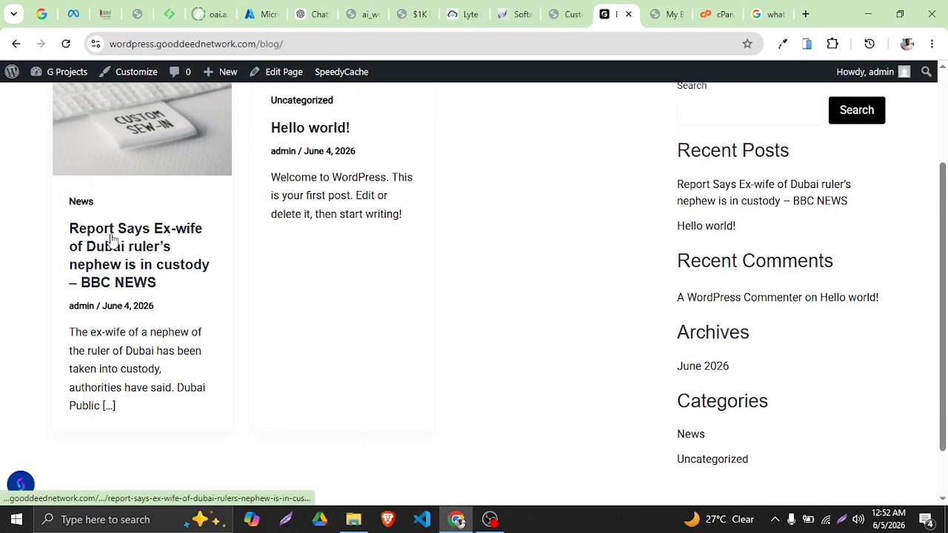
pyautogui.click(111, 236)
pyautogui.scroll(-1, 340, 181)
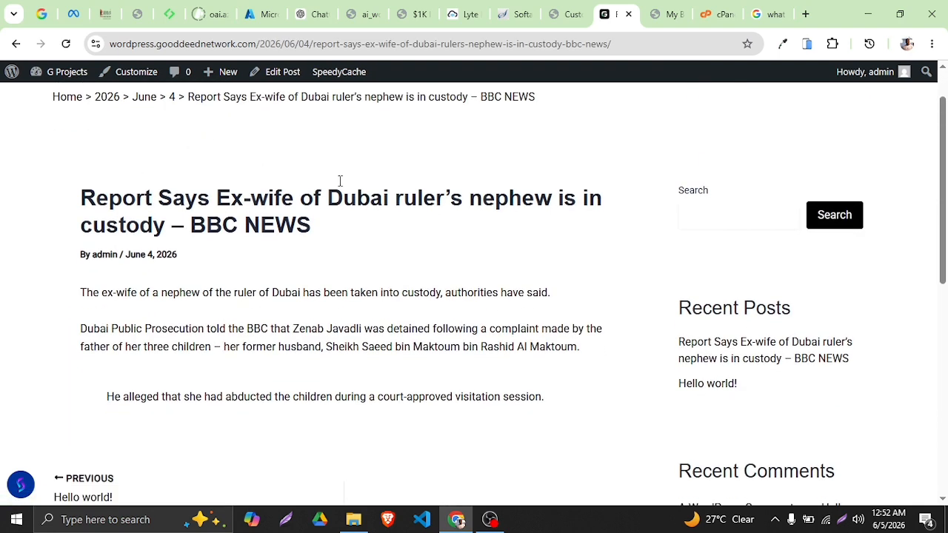
pyautogui.scroll(-1, 340, 180)
pyautogui.scroll(-1, 254, 205)
pyautogui.scroll(3, 237, 210)
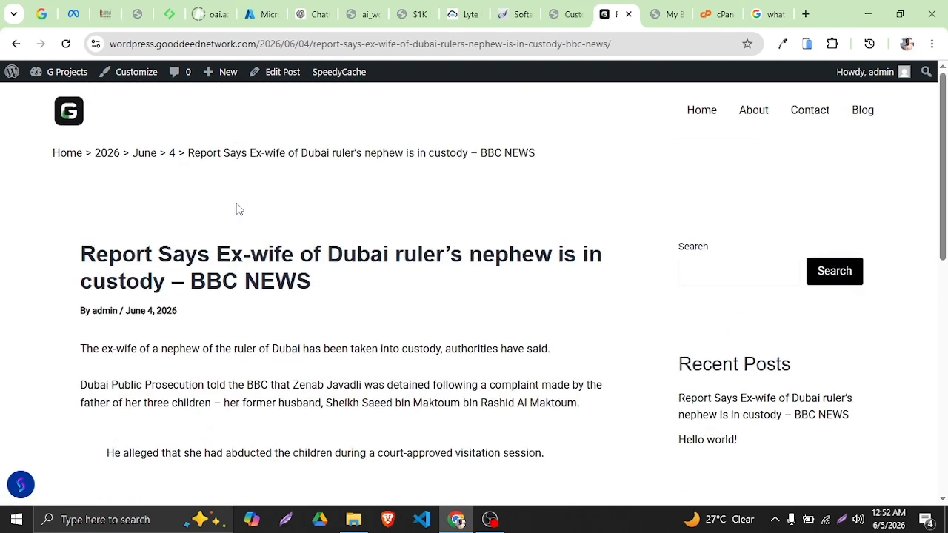
pyautogui.scroll(-1, 208, 237)
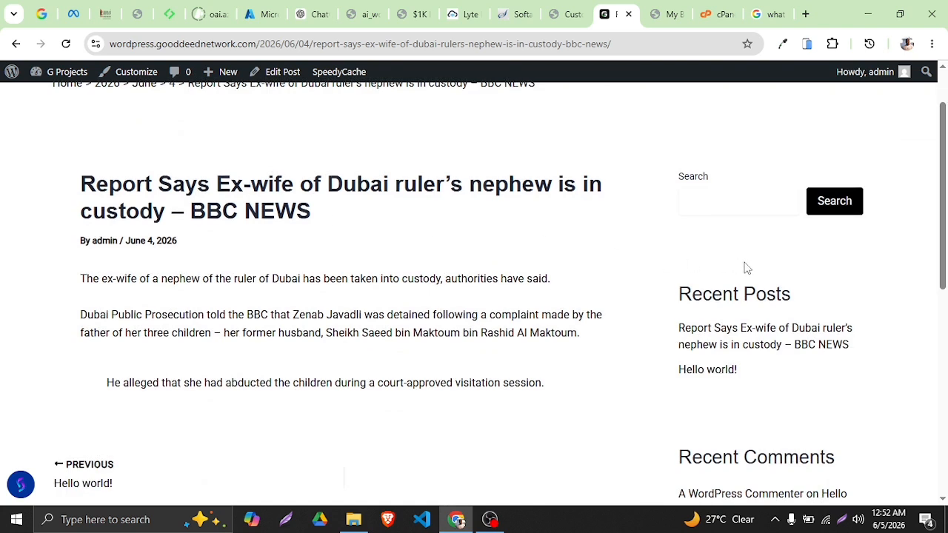
pyautogui.scroll(-6, 745, 269)
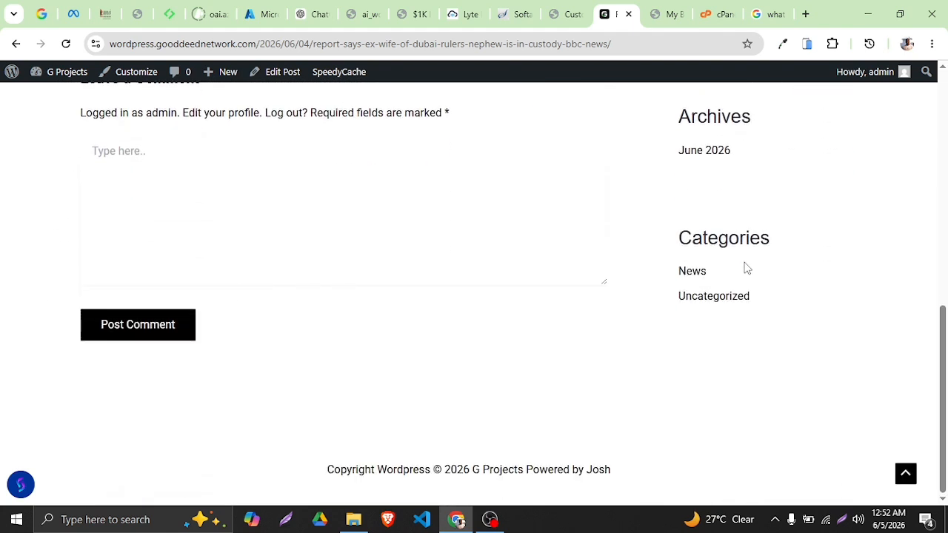
pyautogui.scroll(8, 746, 268)
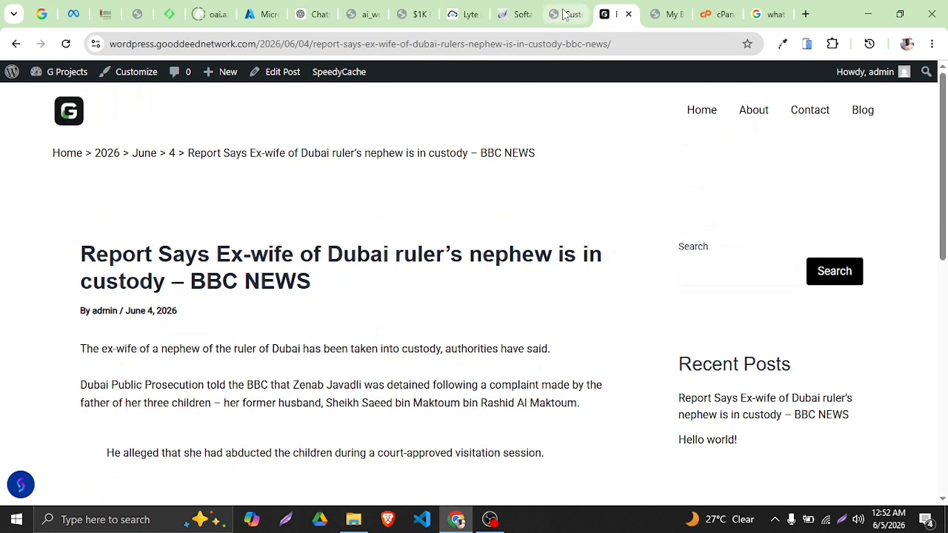
# - Return to the customizer, leave the Homepage Settings and open the Additional CSS section
pyautogui.click(568, 14)
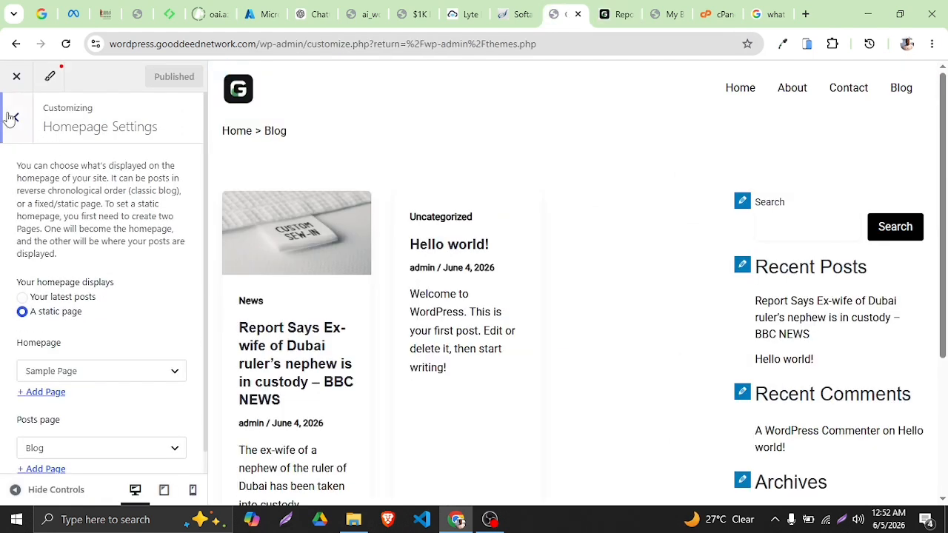
pyautogui.click(11, 115)
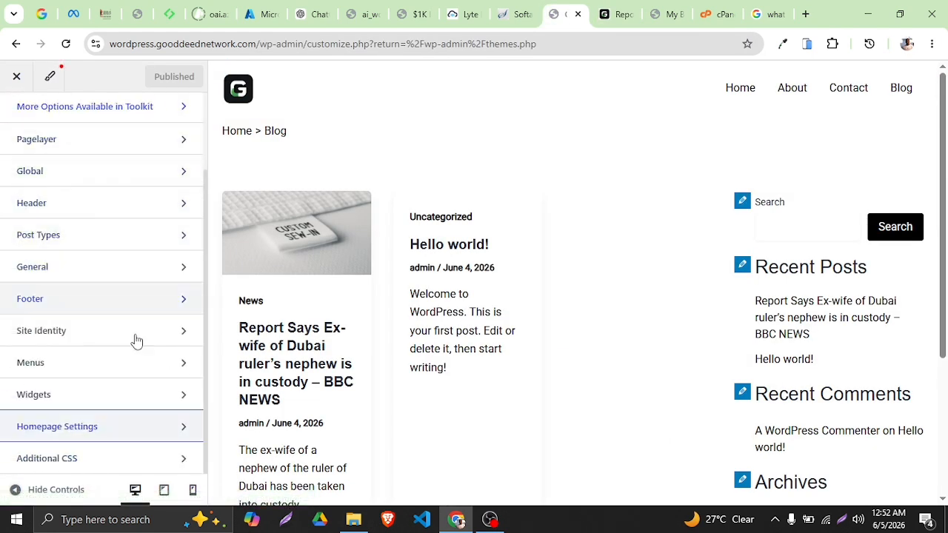
pyautogui.click(158, 455)
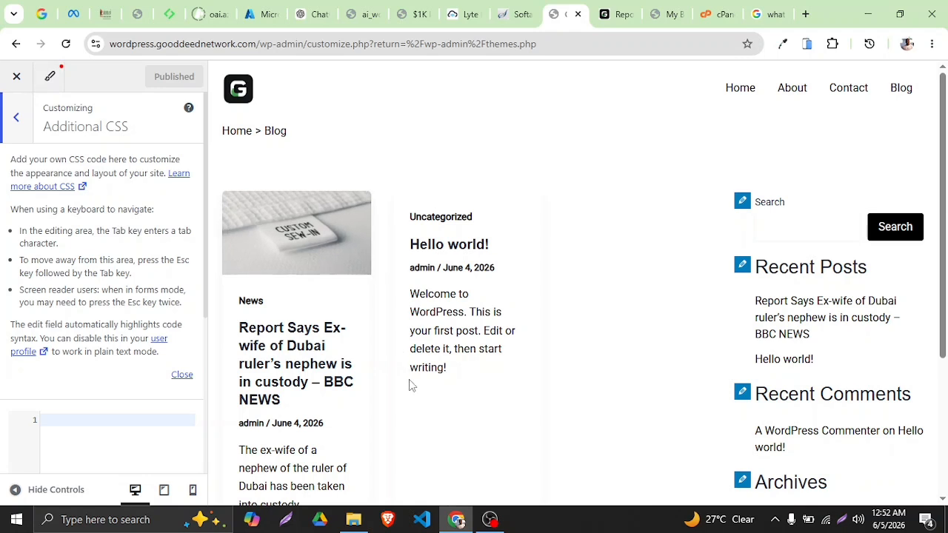
pyautogui.moveTo(492, 523)
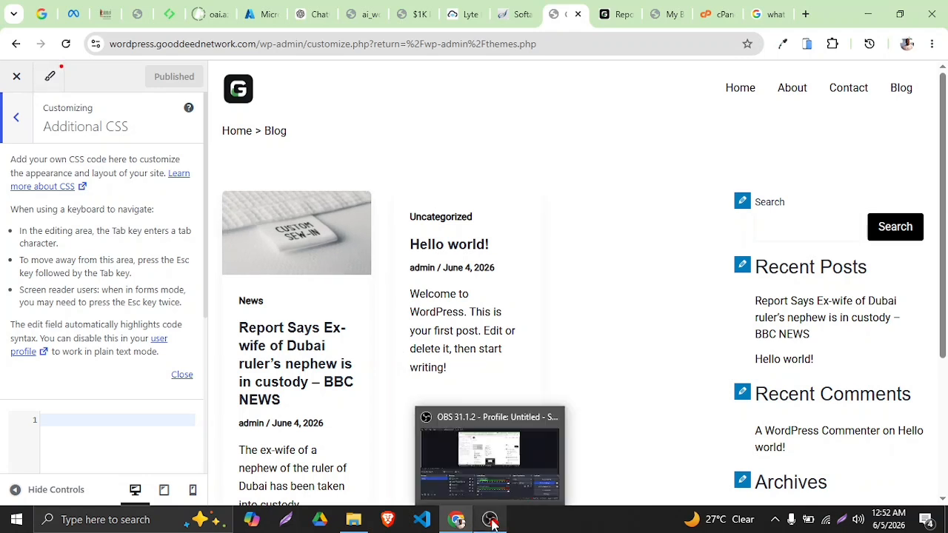